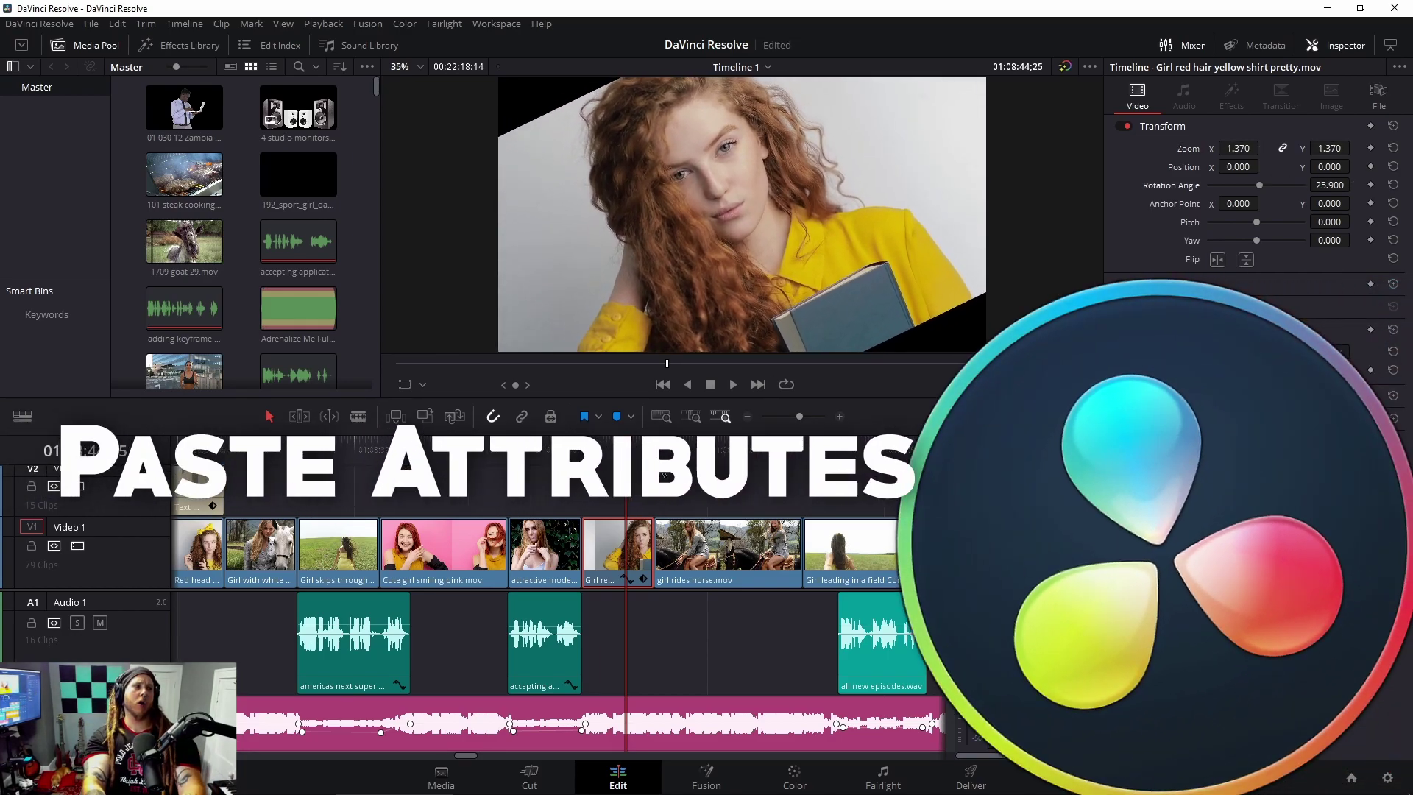
- Fine-tune the redhead clip's rotation and paste its zoom and rotation onto the horse clip
{"action": "mouse_move", "coordinate": [625, 442]}
{"action": "left_mouse_down"}
{"action": "mouse_move", "coordinate": [659, 445]}
{"action": "mouse_move", "coordinate": [629, 458]}
{"action": "left_mouse_up"}
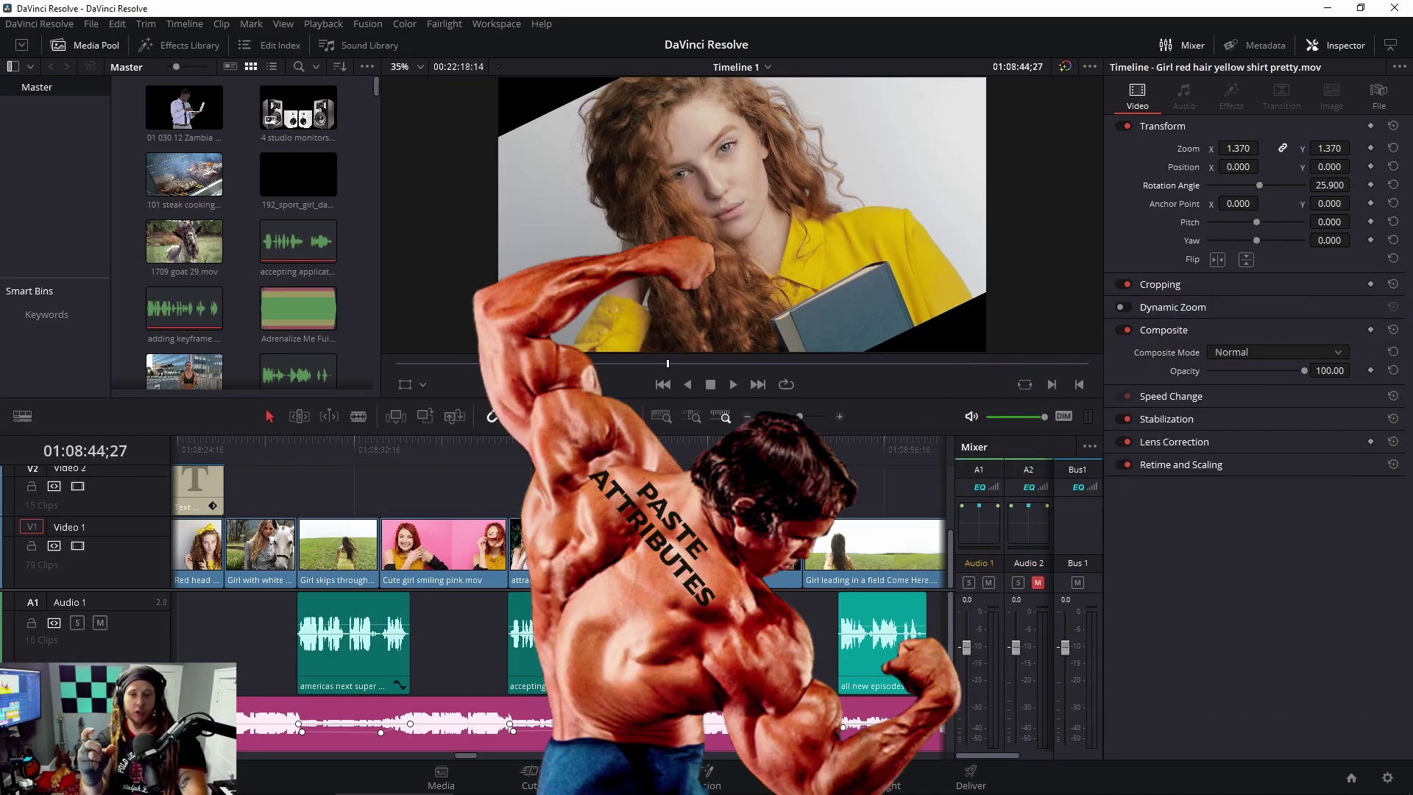
{"action": "left_click", "coordinate": [707, 544]}
{"action": "right_click", "coordinate": [758, 548]}
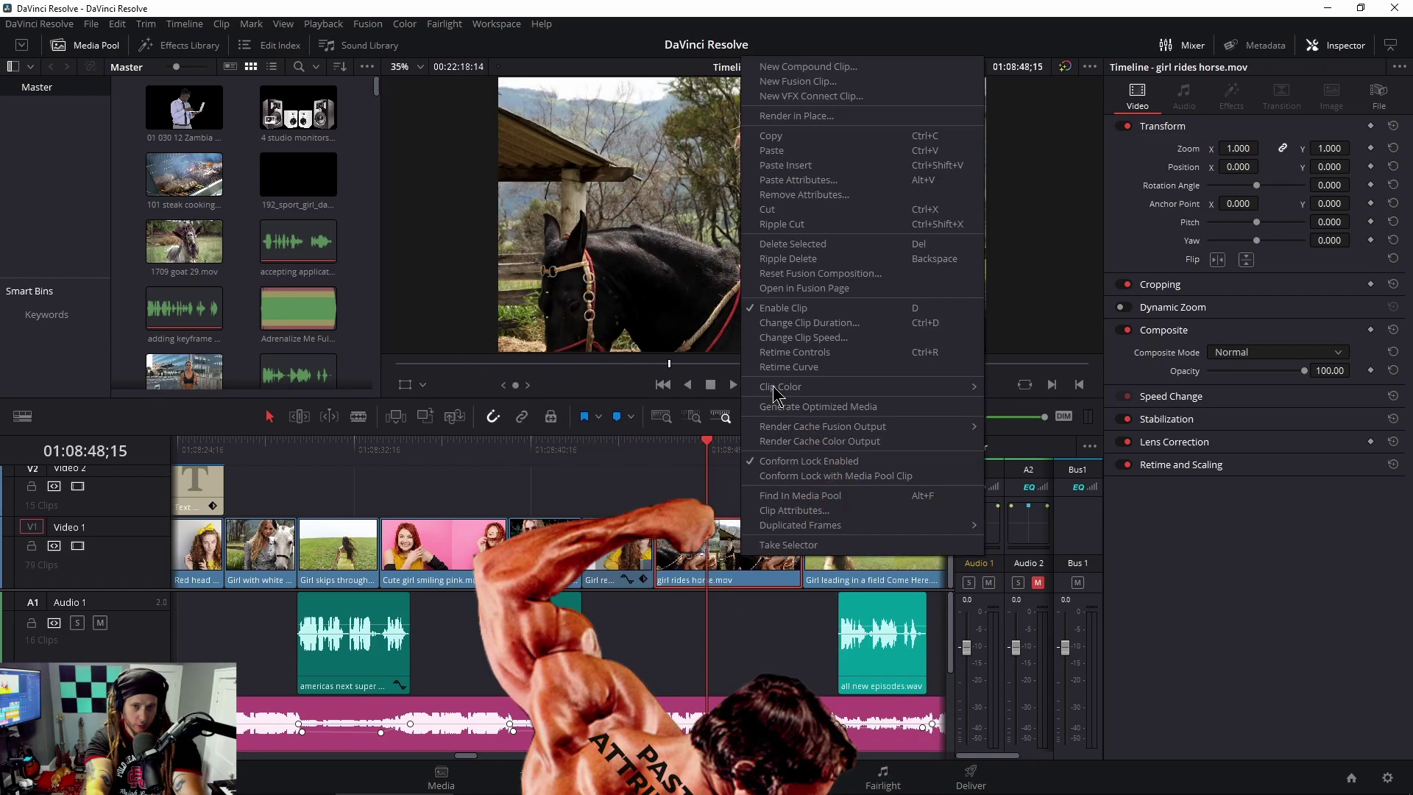
{"action": "left_click", "coordinate": [795, 180]}
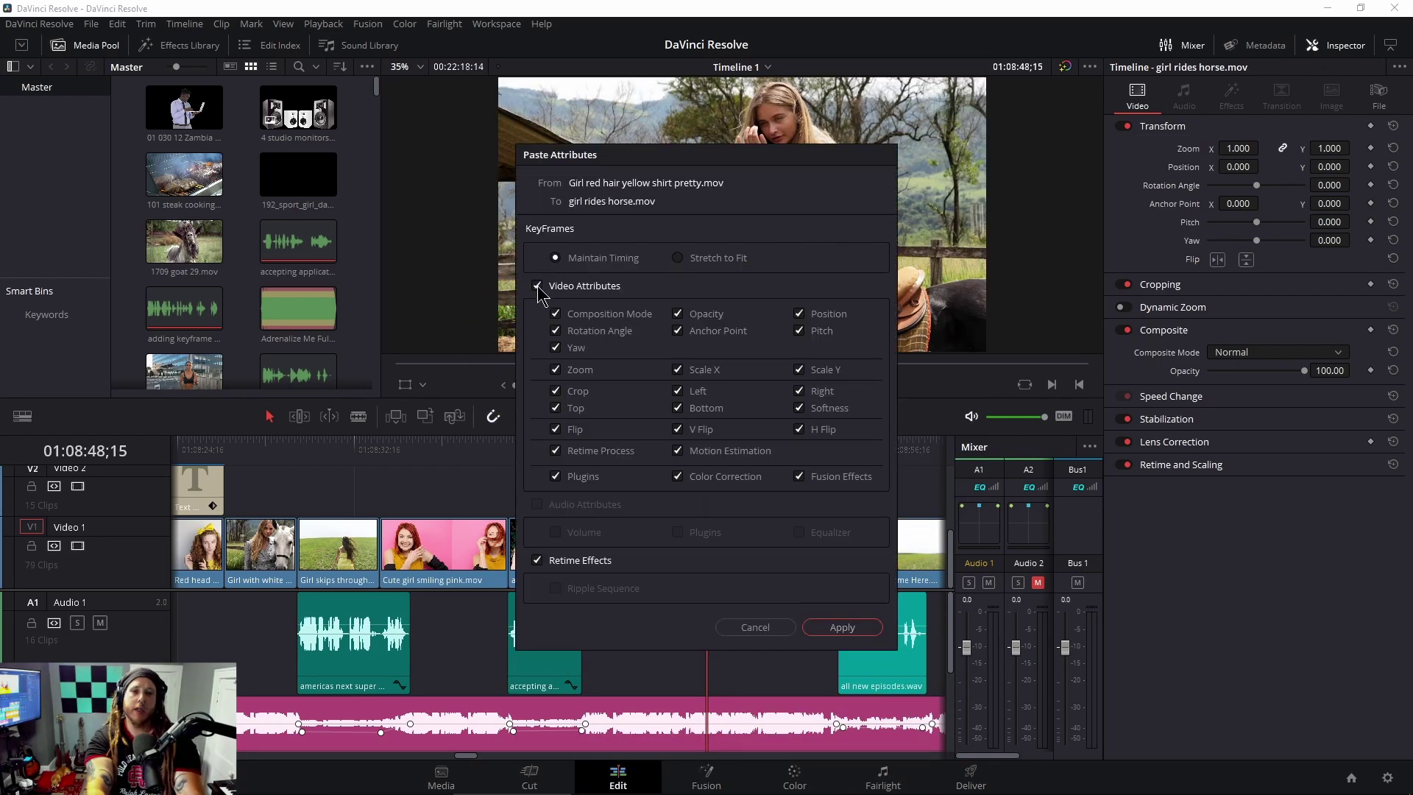
{"action": "left_click", "coordinate": [840, 627]}
{"action": "left_click_drag", "start_coordinate": [721, 454], "coordinate": [765, 457]}
- Tint the field clip yellow with Gain on the Color page
{"action": "scroll", "coordinate": [727, 515], "scroll_direction": "right", "scroll_amount": 5}
{"action": "left_click_drag", "start_coordinate": [598, 453], "coordinate": [698, 453]}
{"action": "left_click", "coordinate": [721, 566]}
{"action": "key", "text": "shift+6"}
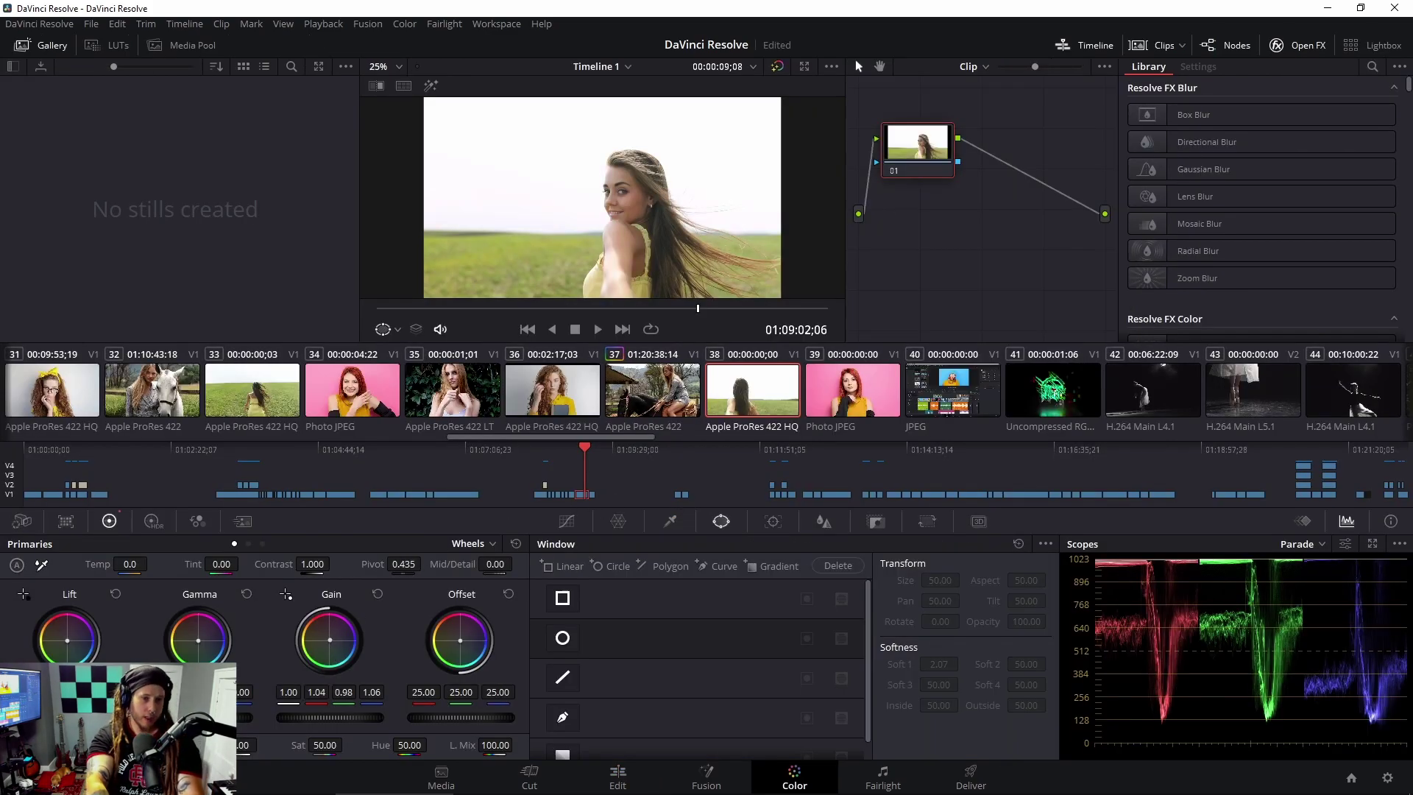
{"action": "mouse_move", "coordinate": [333, 648]}
{"action": "left_mouse_down"}
{"action": "mouse_move", "coordinate": [339, 629]}
{"action": "mouse_move", "coordinate": [318, 641]}
{"action": "left_mouse_up"}
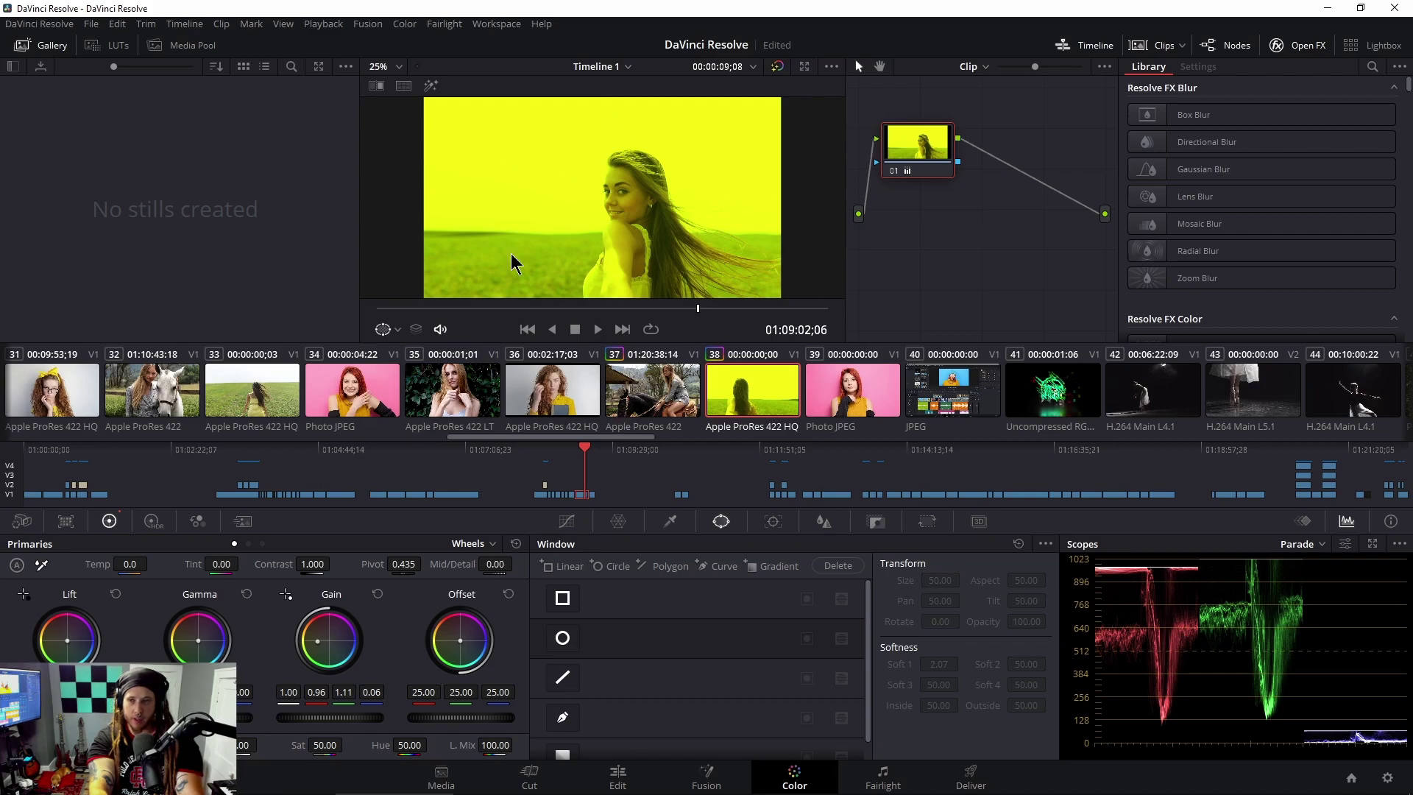
{"action": "left_click", "coordinate": [617, 774]}
- Paste only the field clip's Color Correction onto the pink-hair clip
{"action": "left_click_drag", "start_coordinate": [799, 416], "coordinate": [796, 417]}
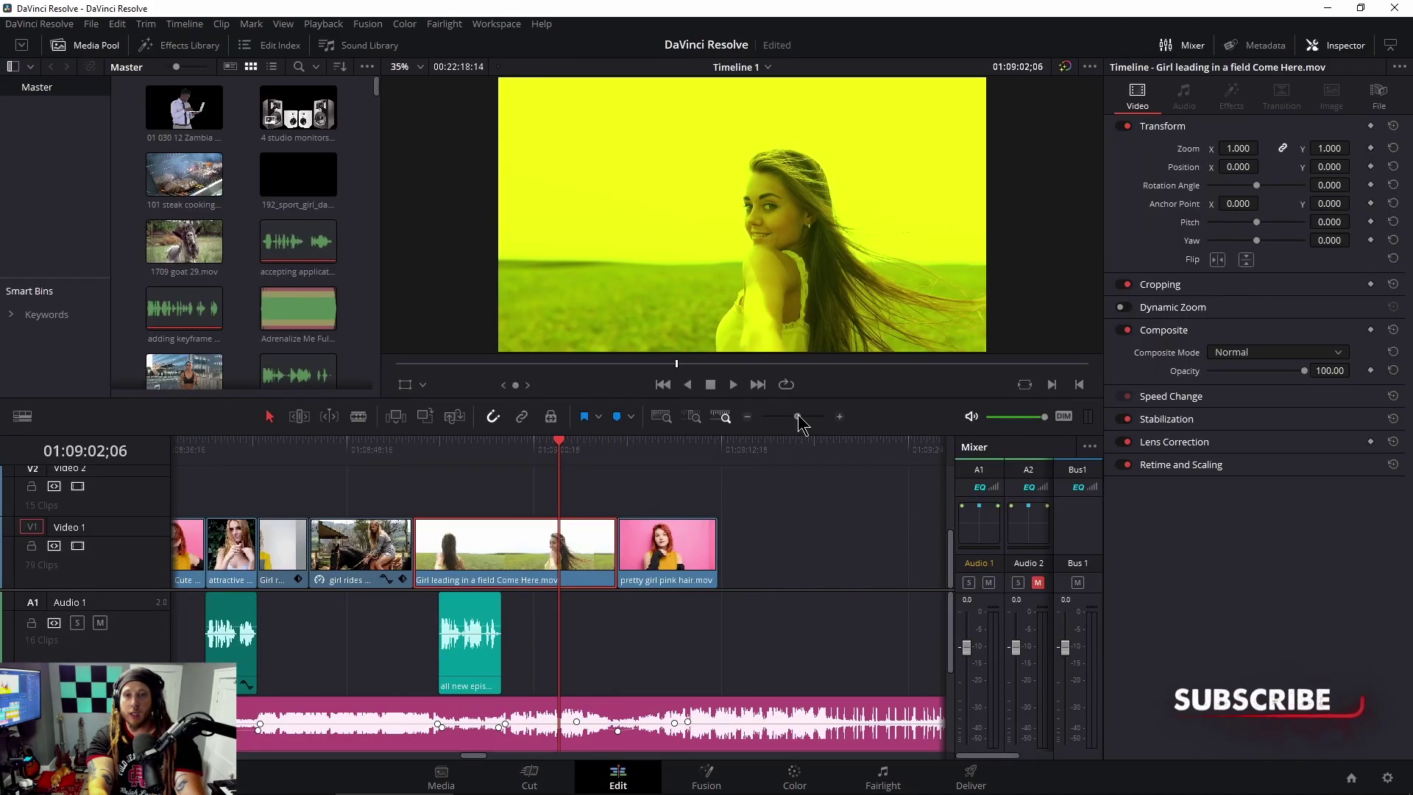
{"action": "left_click_drag", "start_coordinate": [628, 444], "coordinate": [569, 503]}
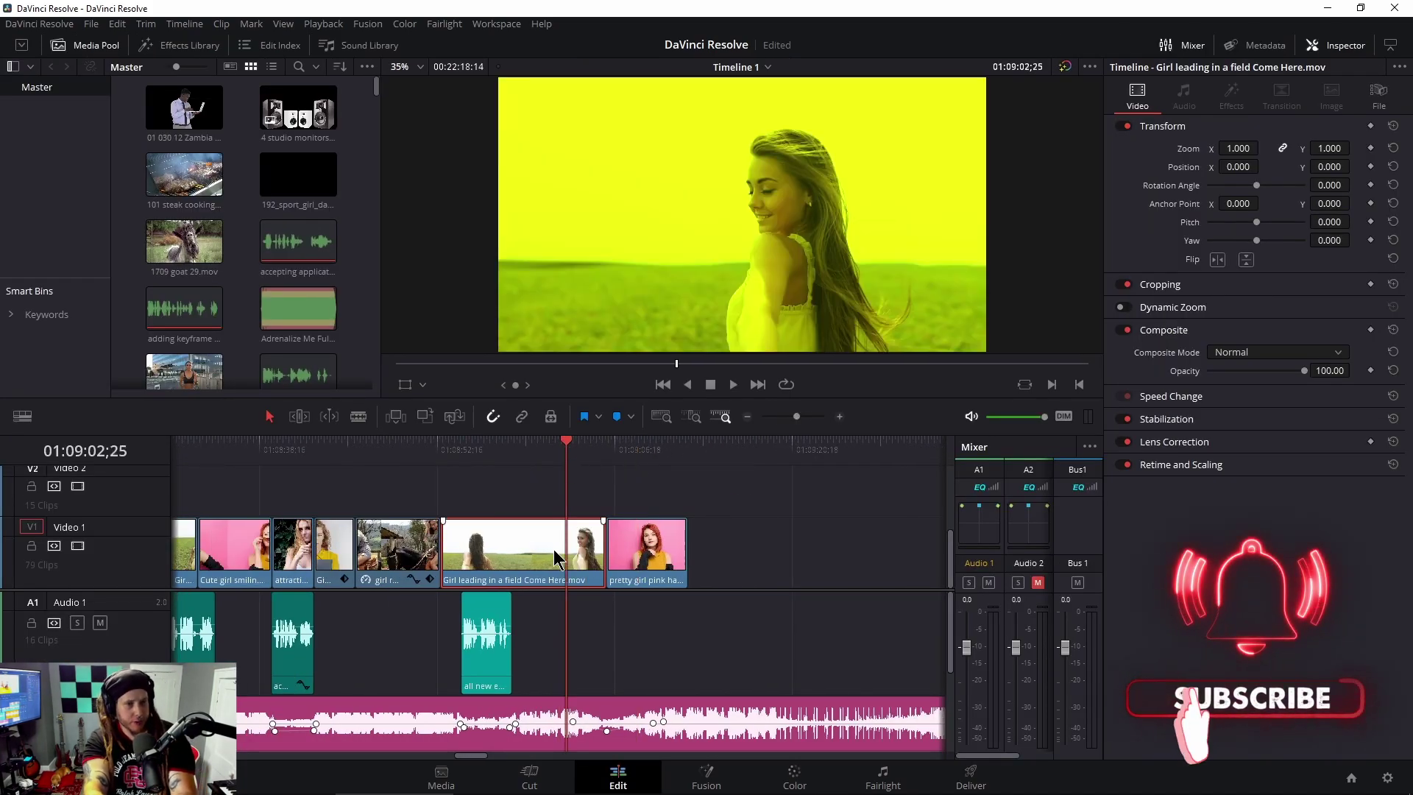
{"action": "left_click", "coordinate": [637, 548]}
{"action": "right_click", "coordinate": [654, 549]}
{"action": "left_click", "coordinate": [710, 166]}
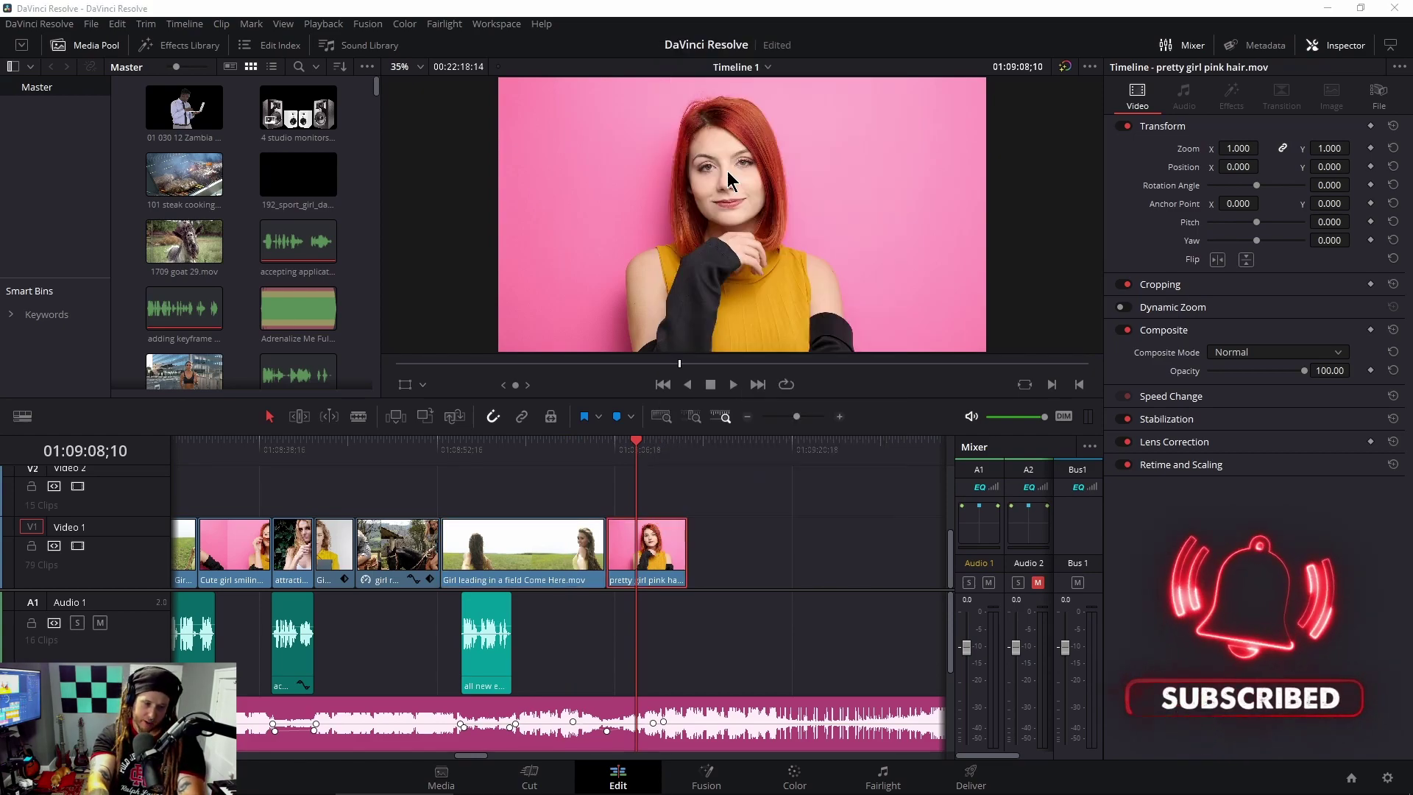
{"action": "left_click", "coordinate": [537, 287]}
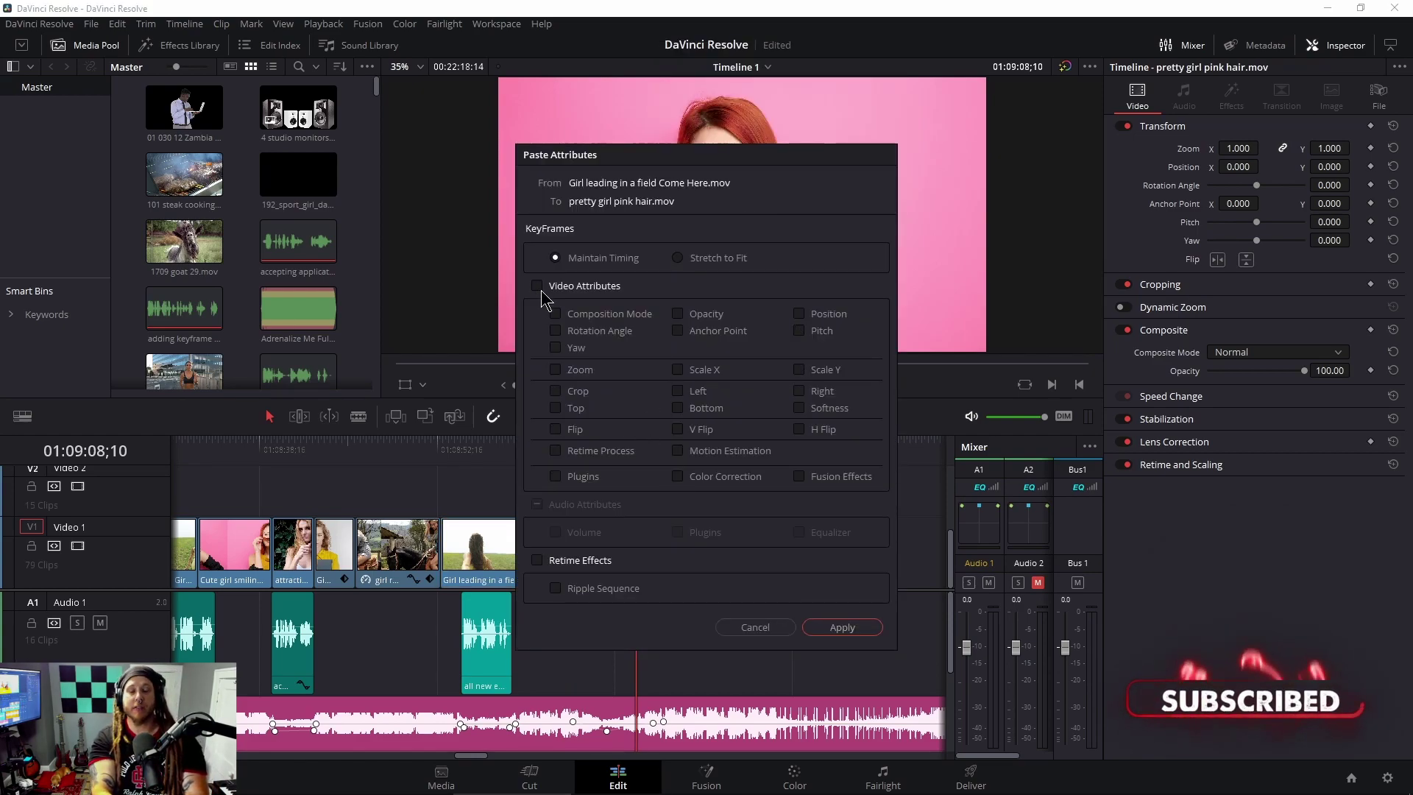
{"action": "left_click", "coordinate": [678, 476]}
{"action": "left_click", "coordinate": [842, 627]}
- Compare the pink-hair and field clips, then return to the redhead clip's actions
{"action": "left_click", "coordinate": [633, 455]}
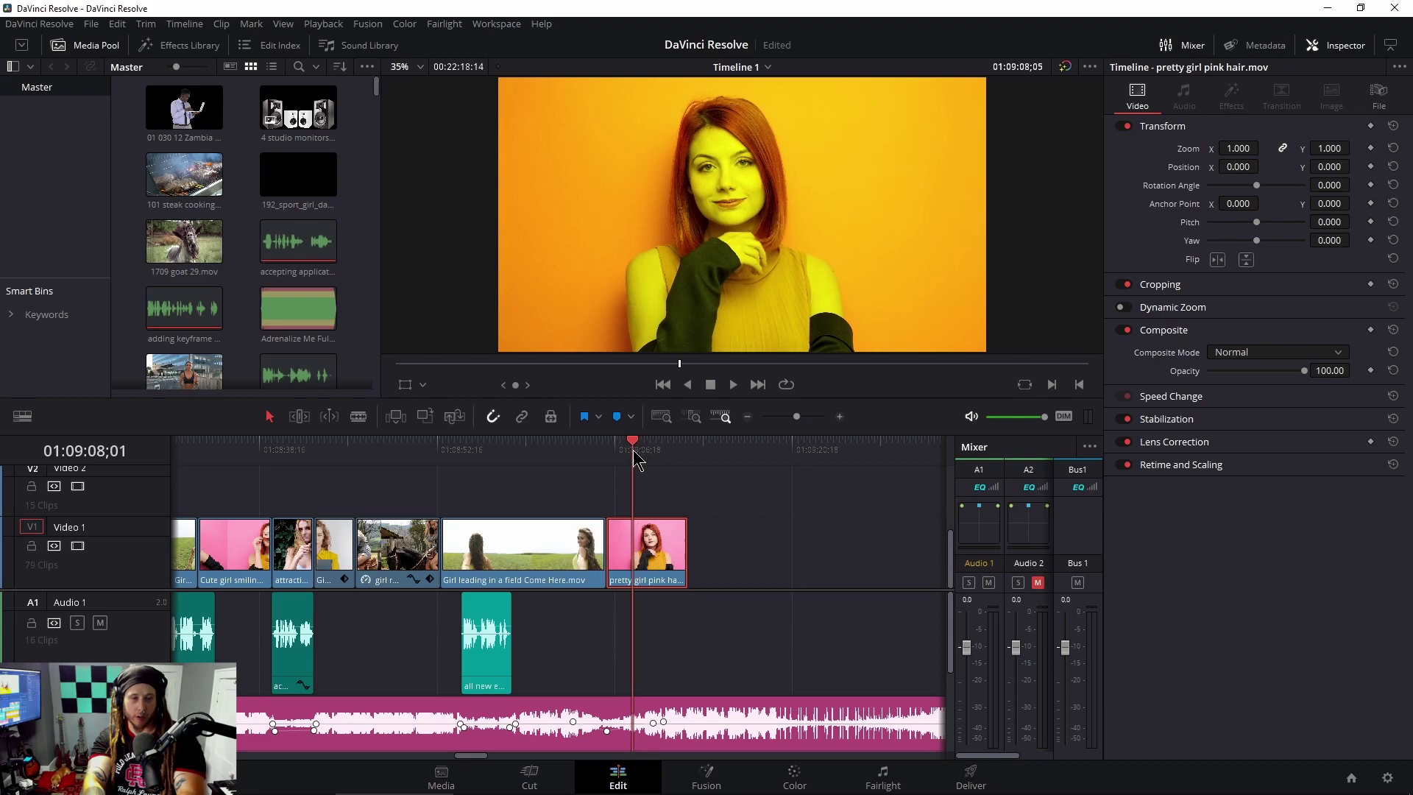
{"action": "left_click", "coordinate": [520, 461]}
{"action": "left_click", "coordinate": [628, 470]}
{"action": "left_click", "coordinate": [546, 478]}
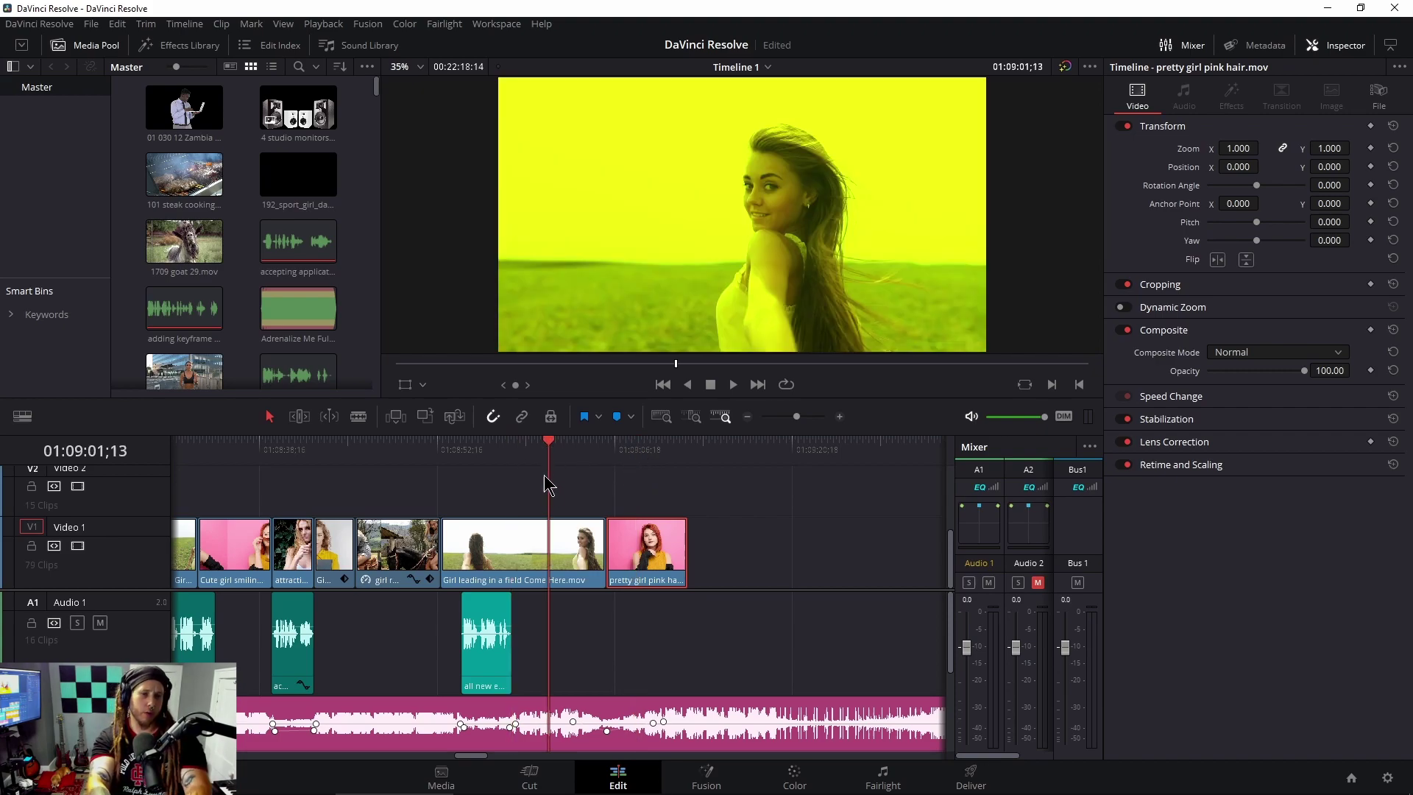
{"action": "left_click", "coordinate": [410, 463]}
{"action": "left_click", "coordinate": [471, 467]}
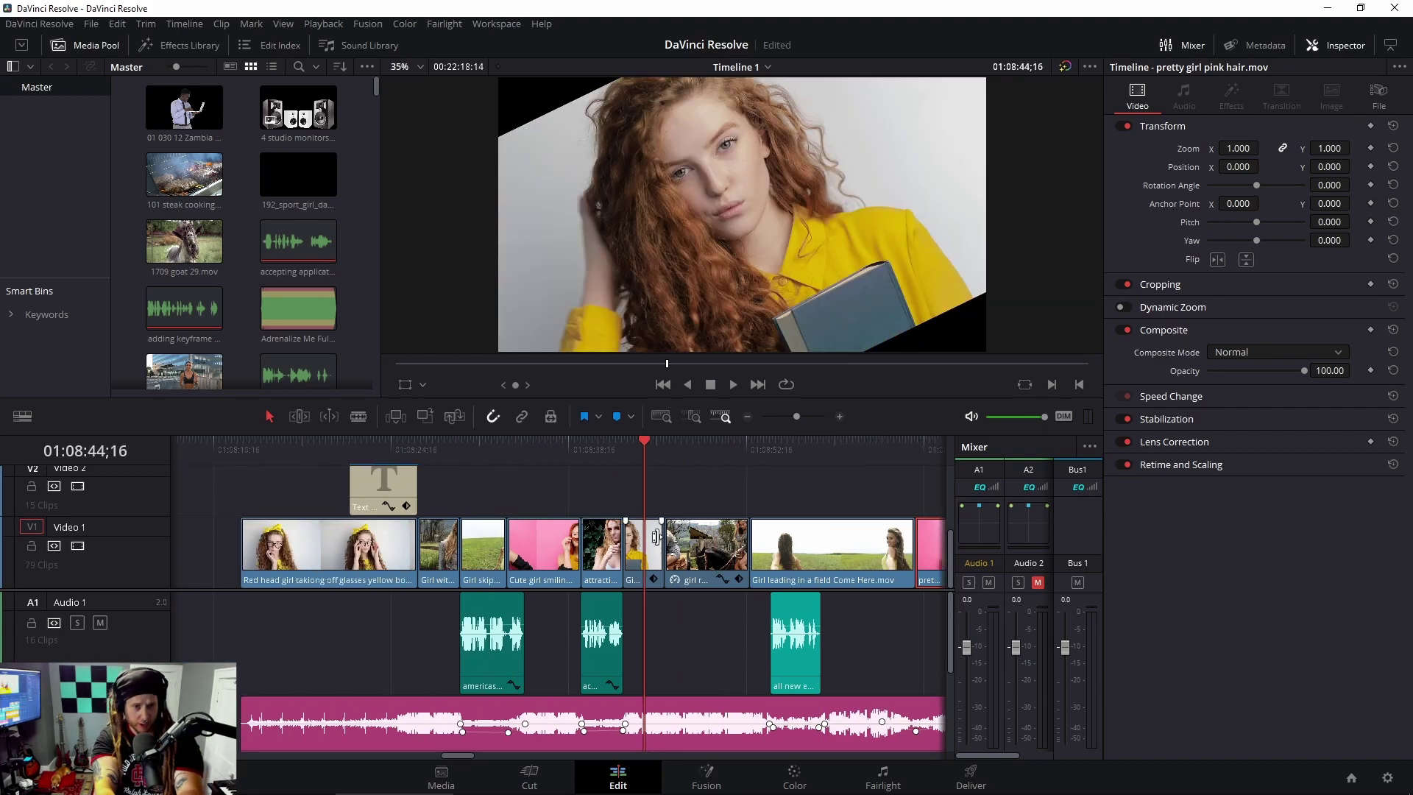
{"action": "right_click", "coordinate": [653, 549]}
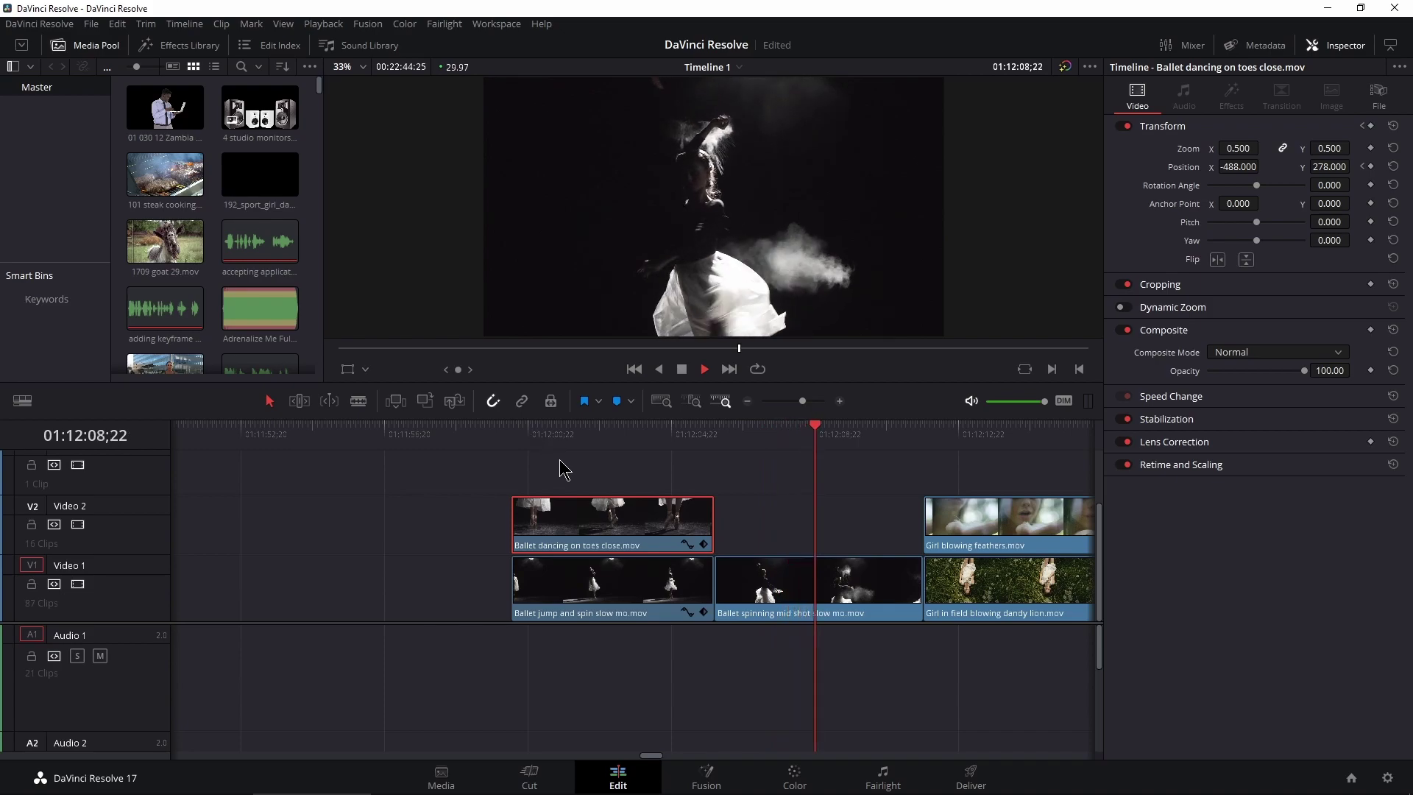
- Scrub and play the ballet split-screen animation, previewing it in the cinema viewer
{"action": "key", "text": "space"}
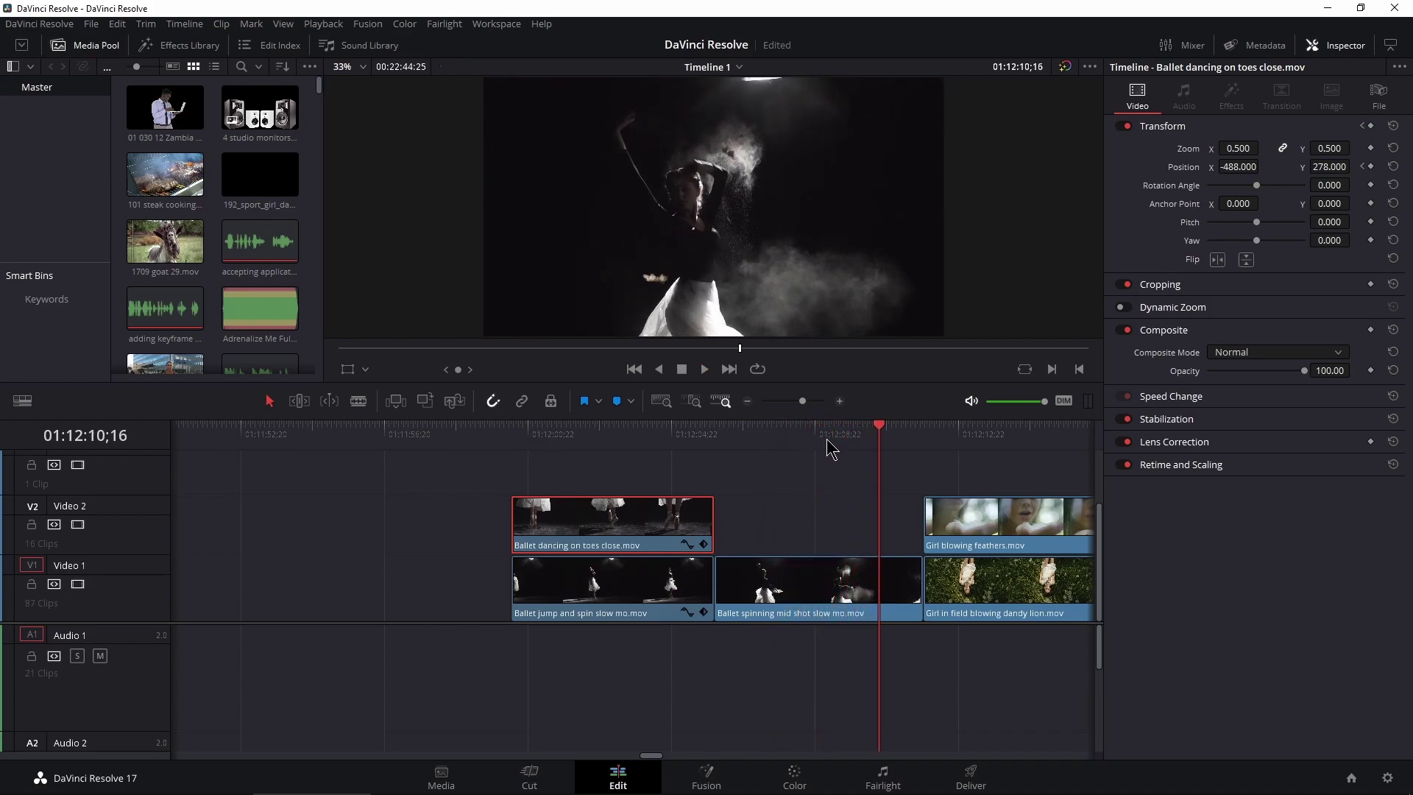
{"action": "left_click_drag", "start_coordinate": [830, 447], "coordinate": [593, 436]}
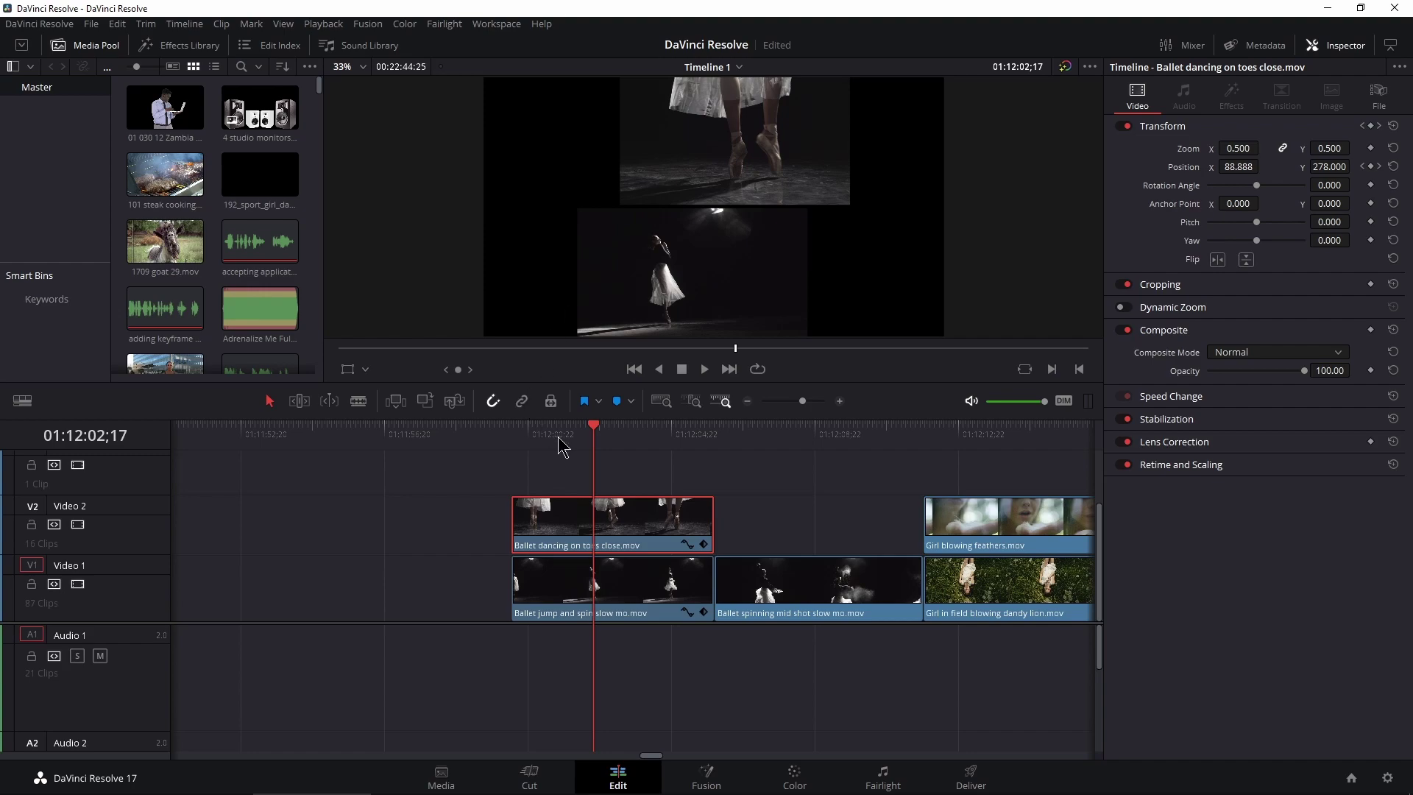
{"action": "left_click_drag", "start_coordinate": [560, 446], "coordinate": [525, 440]}
{"action": "key", "text": "space"}
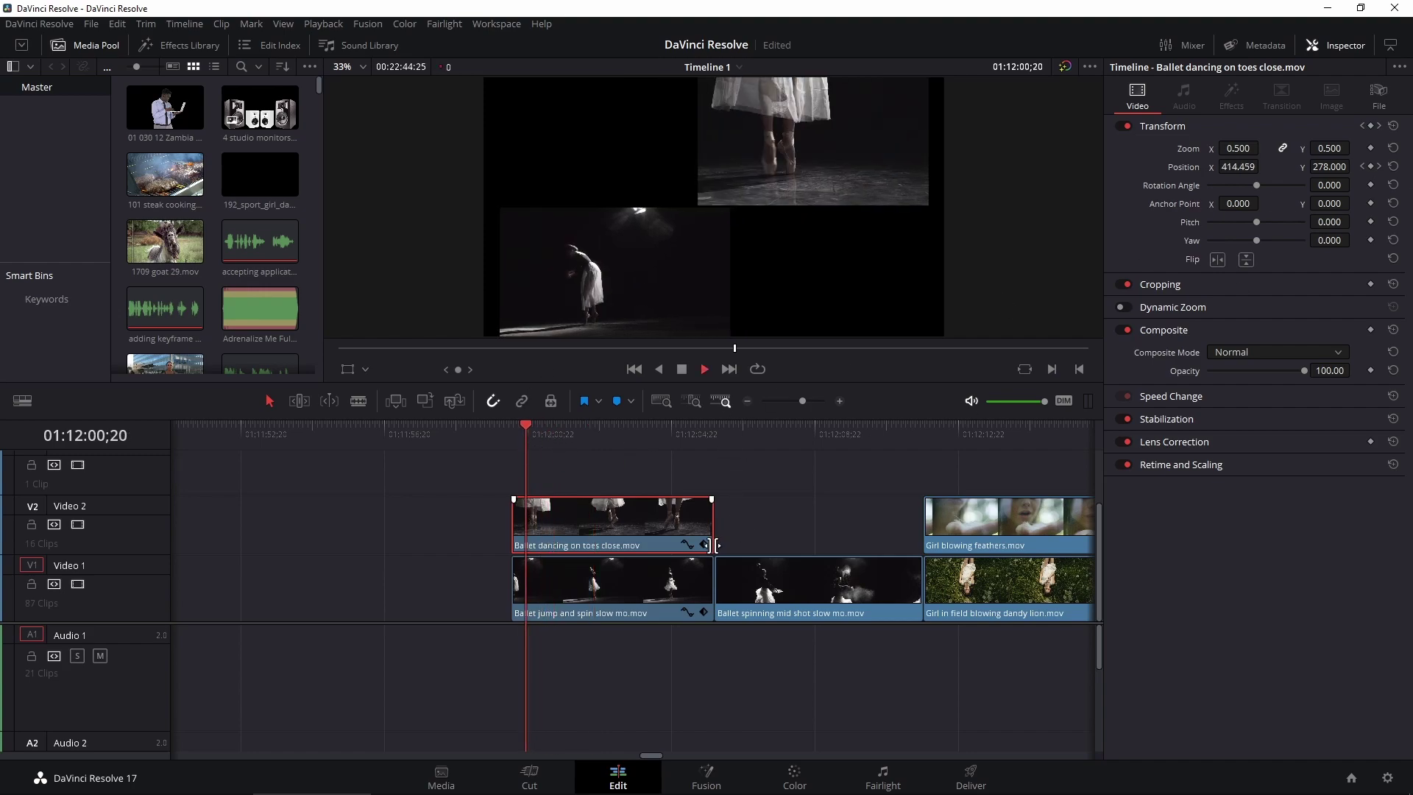
{"action": "key", "text": "p"}
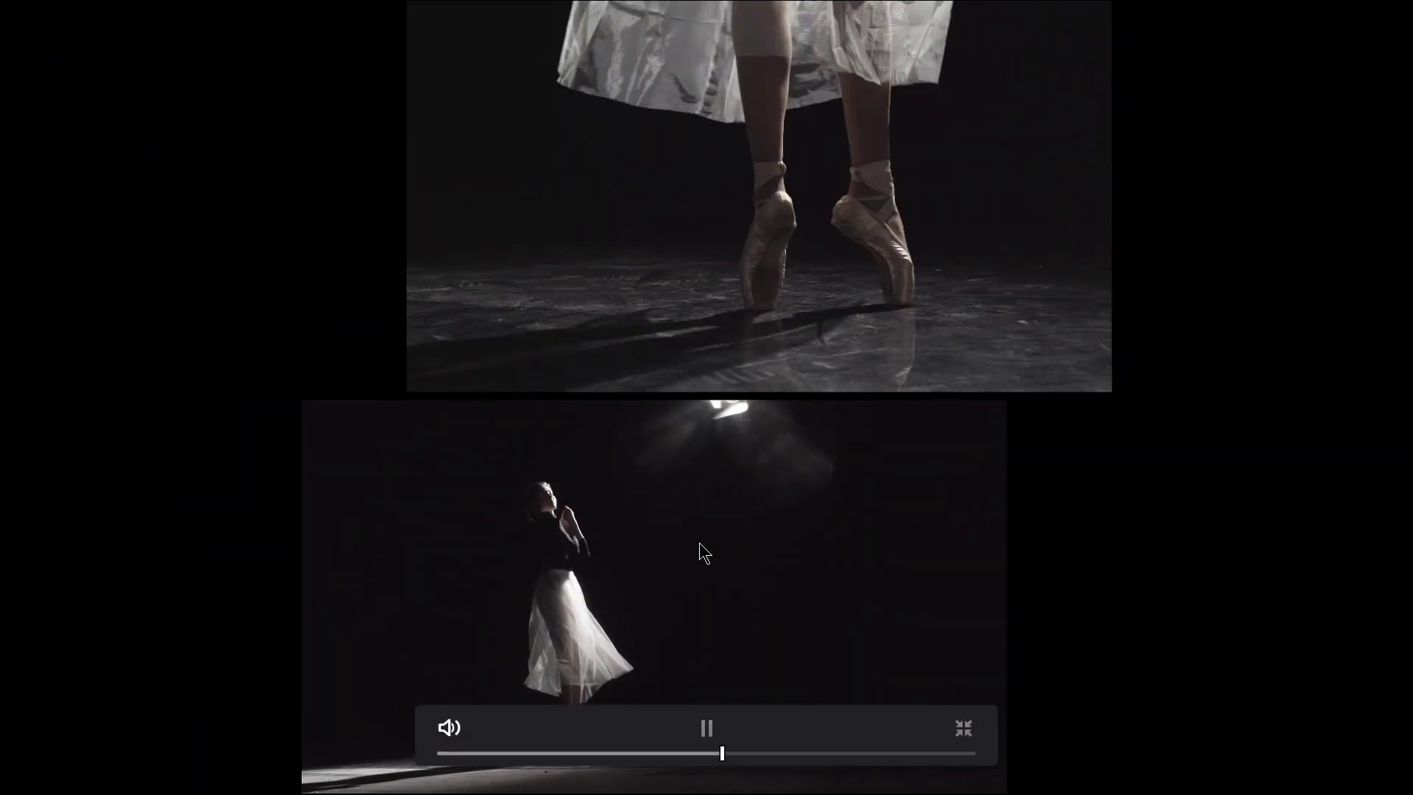
{"action": "key", "text": "p"}
- Play through the later clips, then select the Girl blowing feathers clip in the Inspector
{"action": "left_click", "coordinate": [693, 434]}
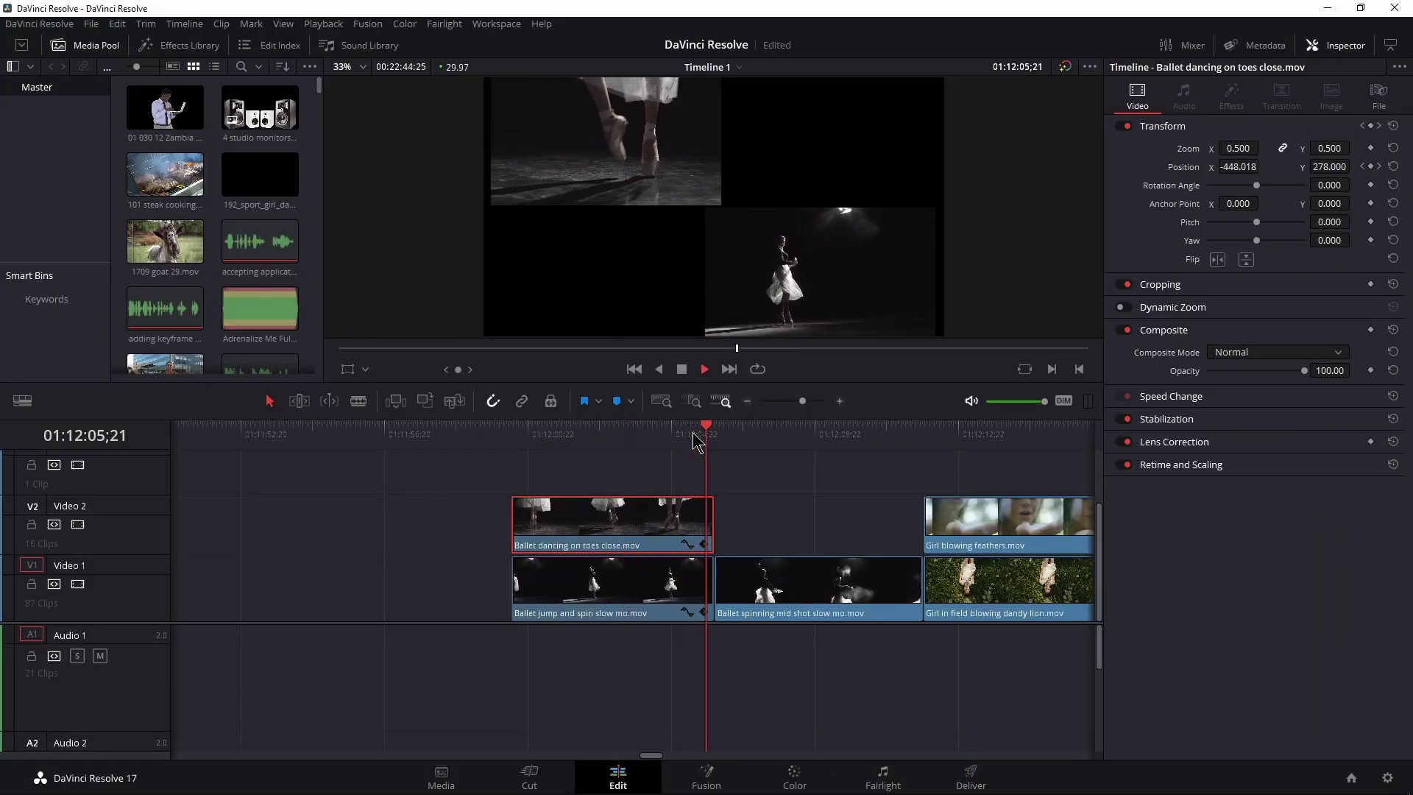
{"action": "left_click", "coordinate": [884, 437]}
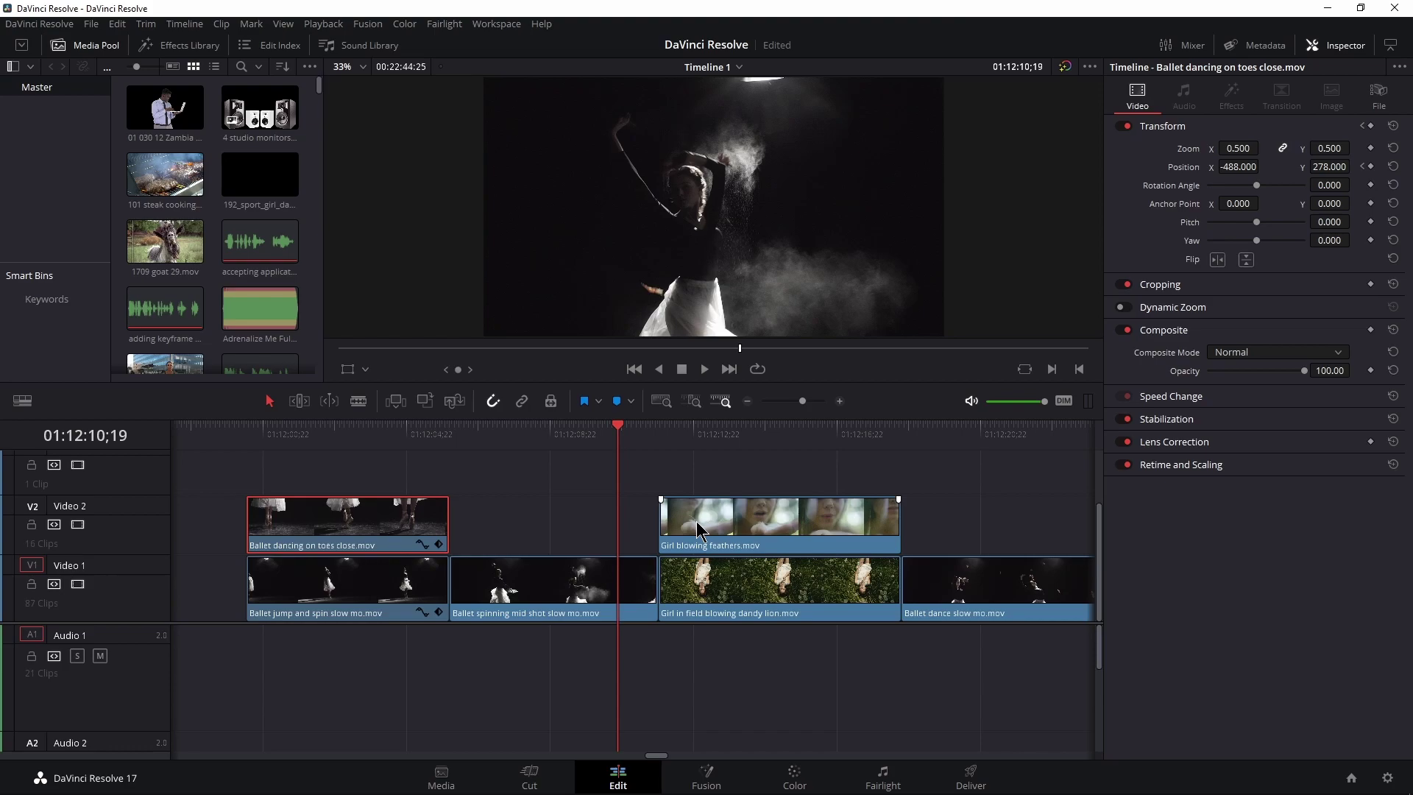
{"action": "key", "text": "space"}
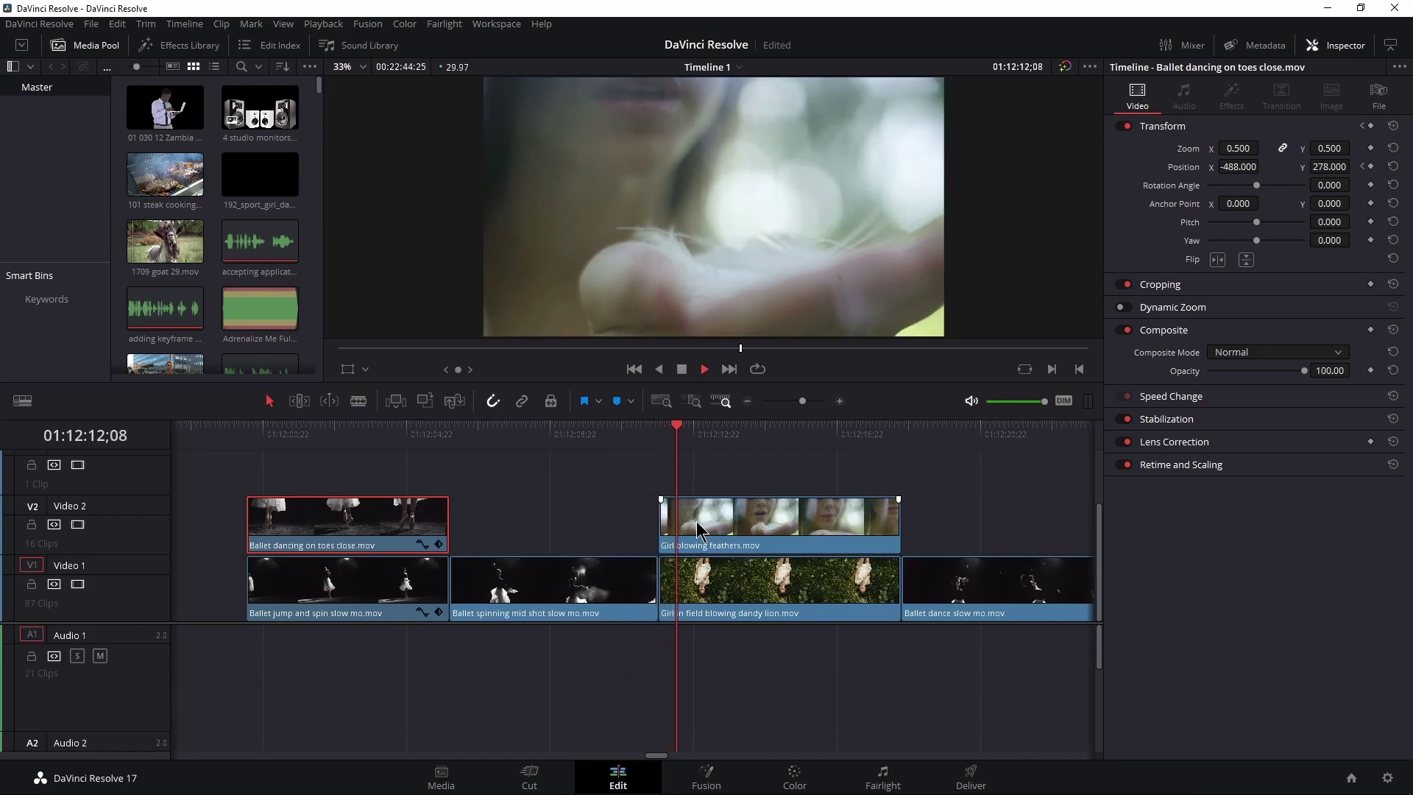
{"action": "left_click", "coordinate": [340, 436]}
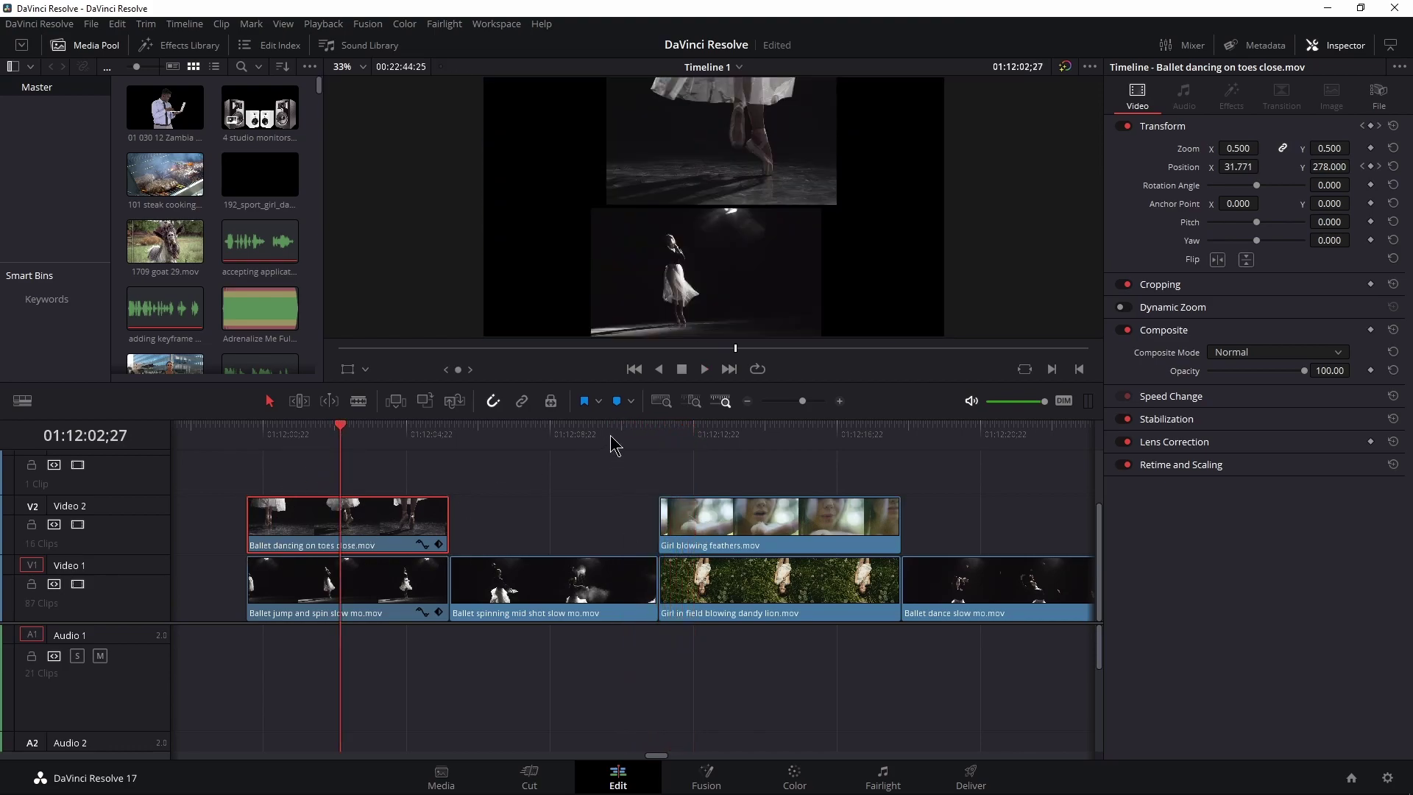
{"action": "left_click", "coordinate": [685, 436]}
{"action": "left_click", "coordinate": [739, 507]}
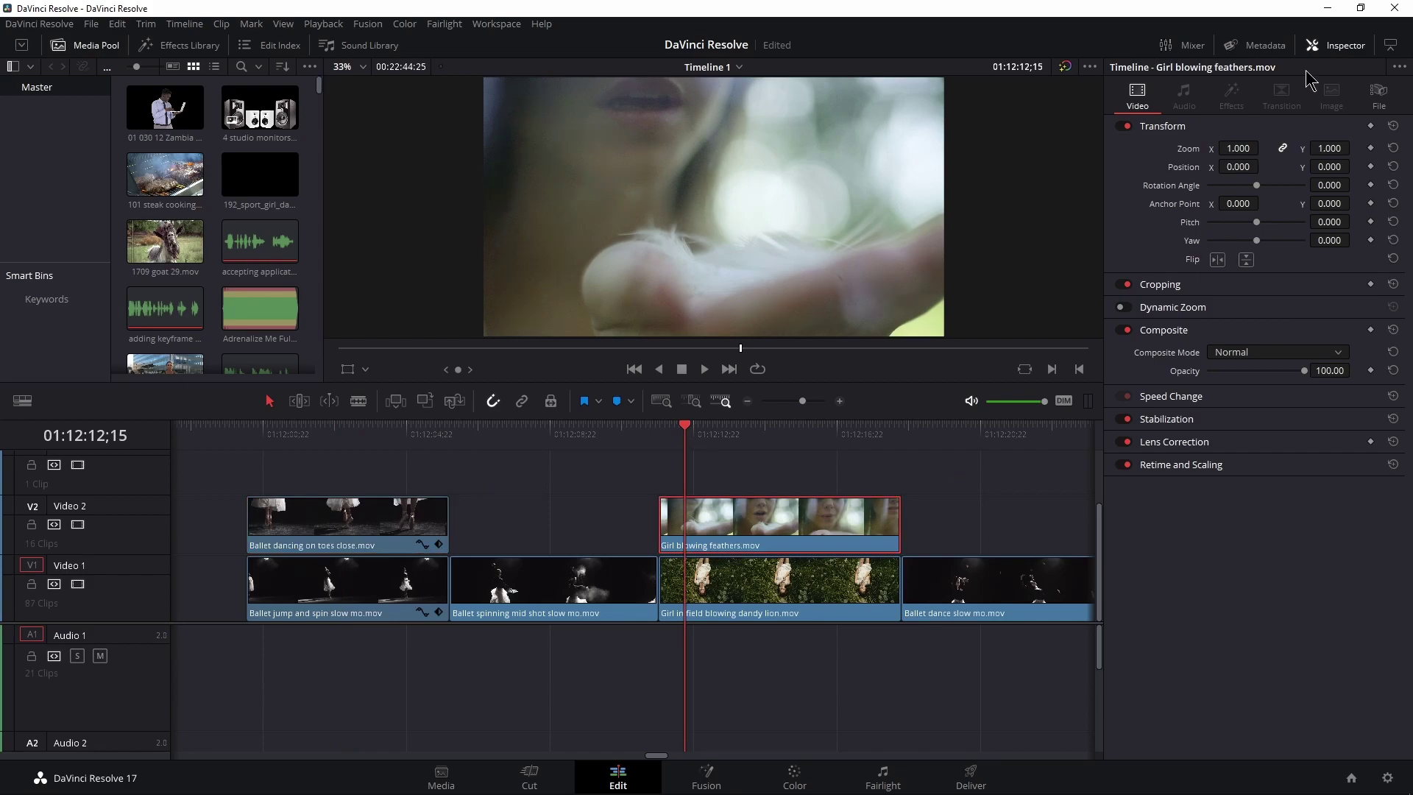
{"action": "left_click", "coordinate": [1346, 45]}
{"action": "left_click", "coordinate": [1314, 44]}
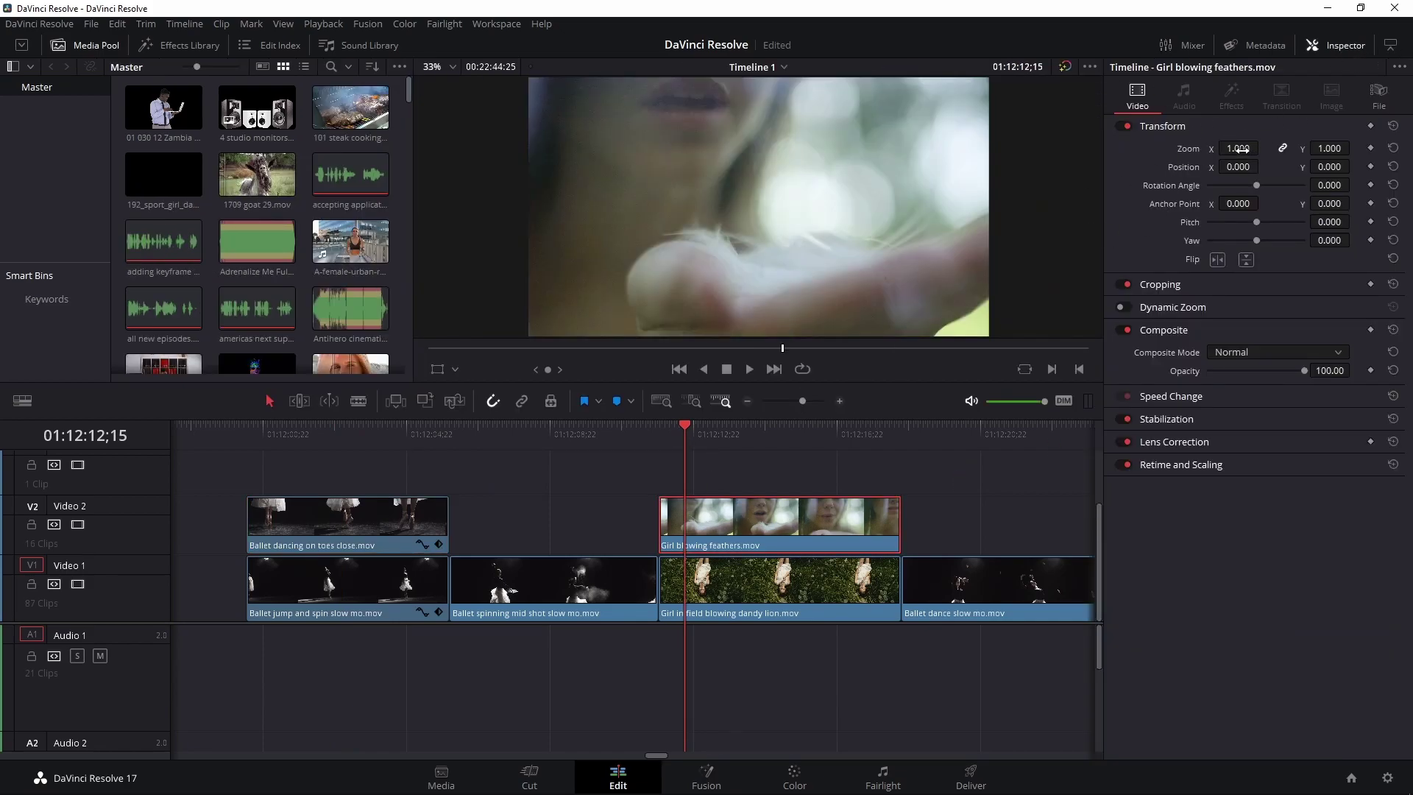
- Try 0.430 zoom on the feathers clip, then reset its transform
{"action": "left_click_drag", "start_coordinate": [1238, 149], "coordinate": [1284, 166]}
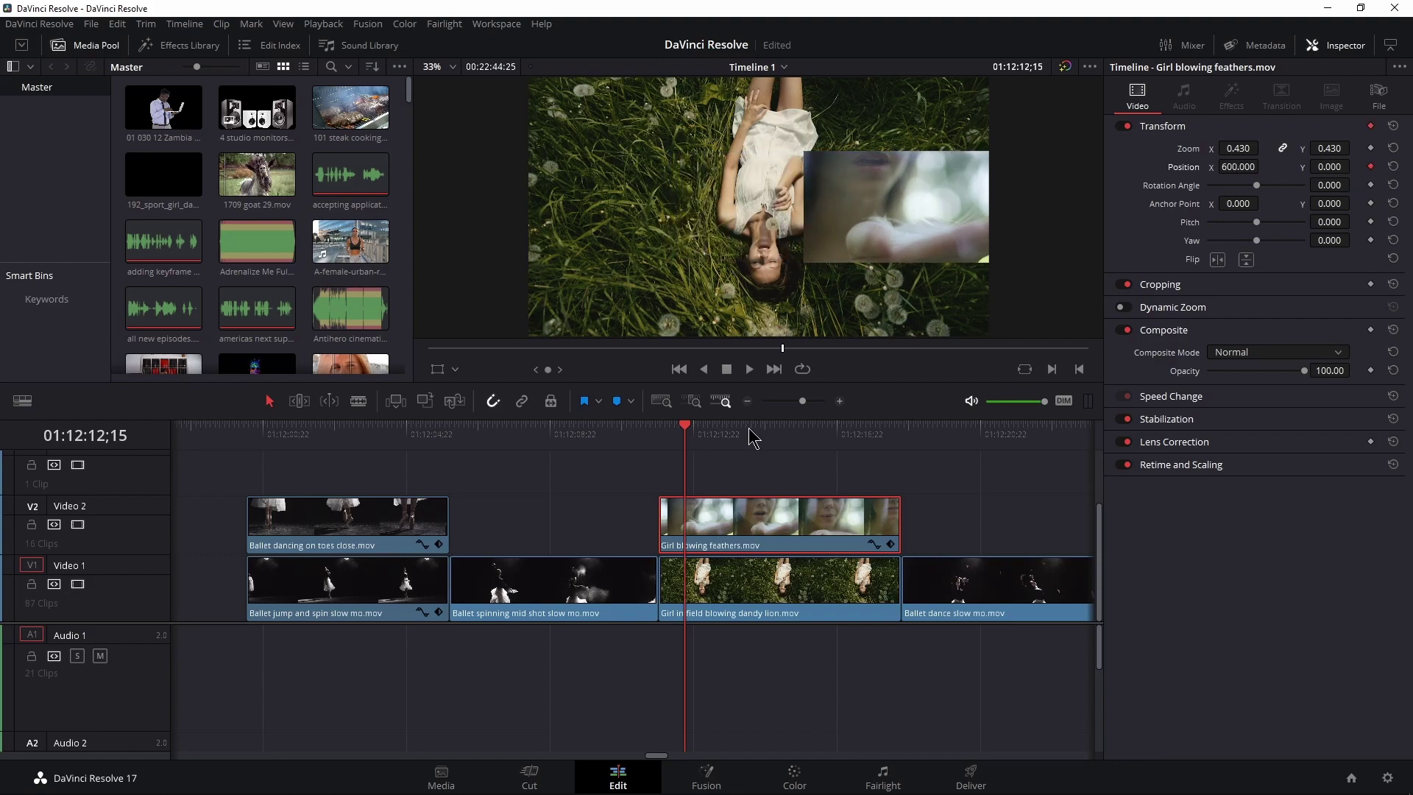
{"action": "left_click_drag", "start_coordinate": [752, 437], "coordinate": [779, 445]}
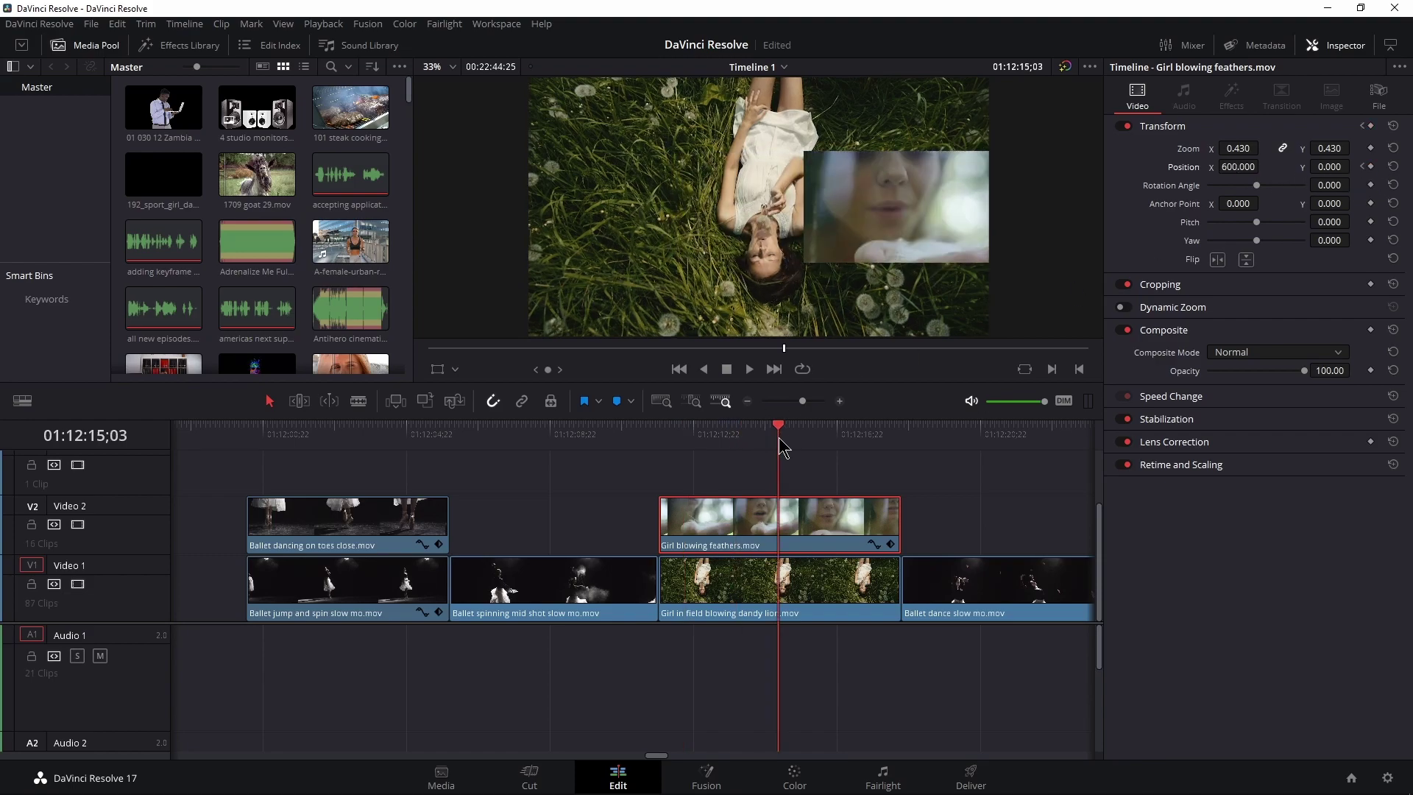
{"action": "left_click", "coordinate": [1393, 126]}
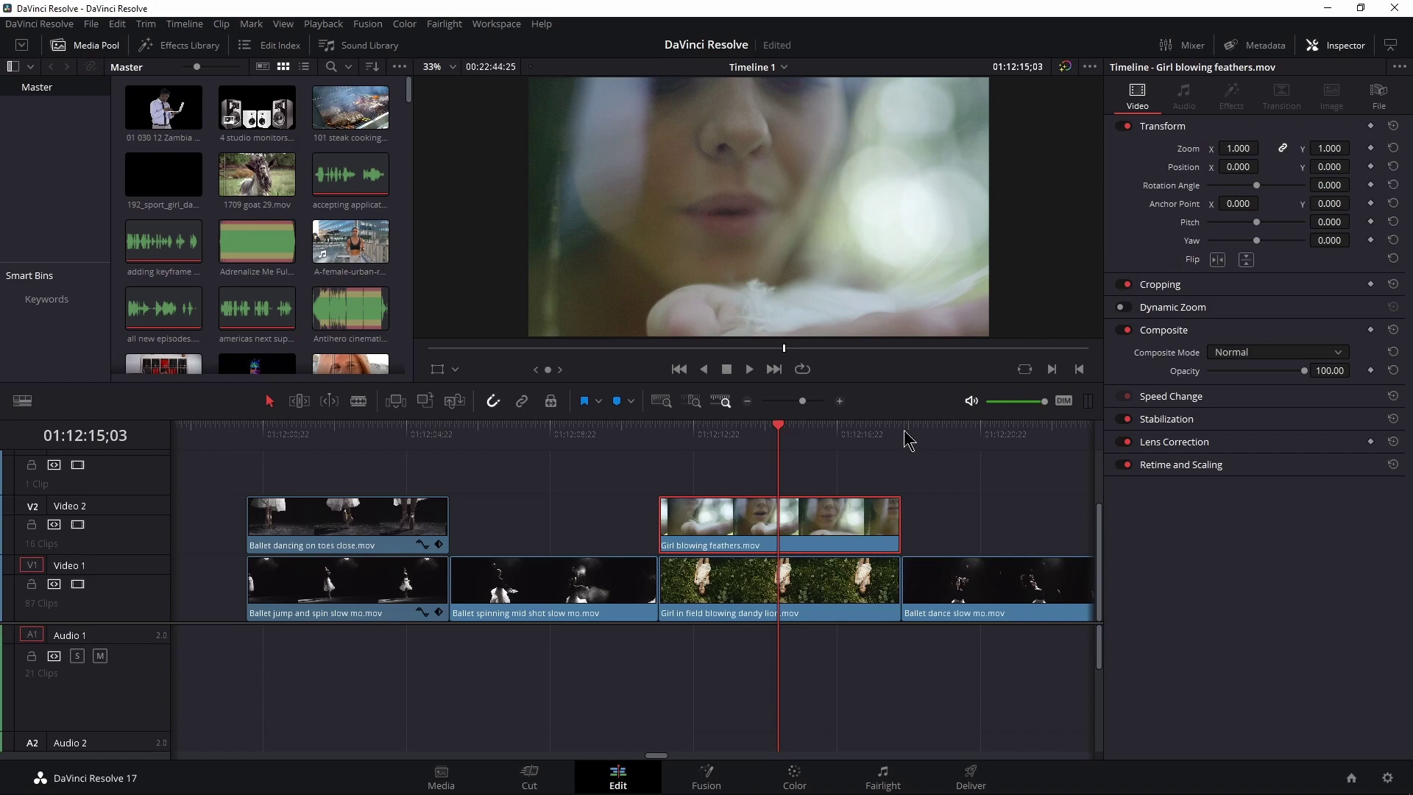
{"action": "left_click_drag", "start_coordinate": [767, 450], "coordinate": [688, 456]}
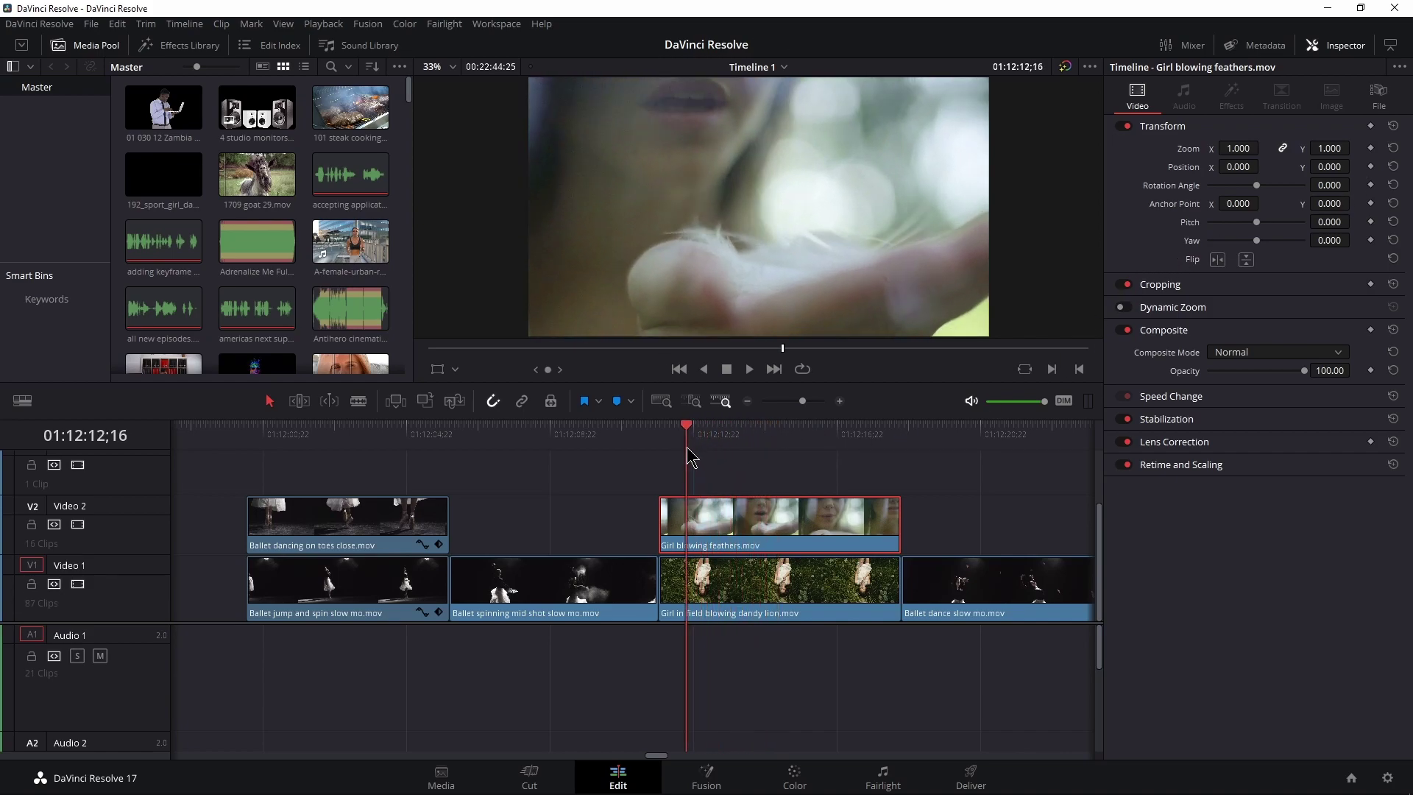
- Copy the Ballet dancing on toes close clip and select the feathers clip as the target
{"action": "left_click", "coordinate": [368, 441]}
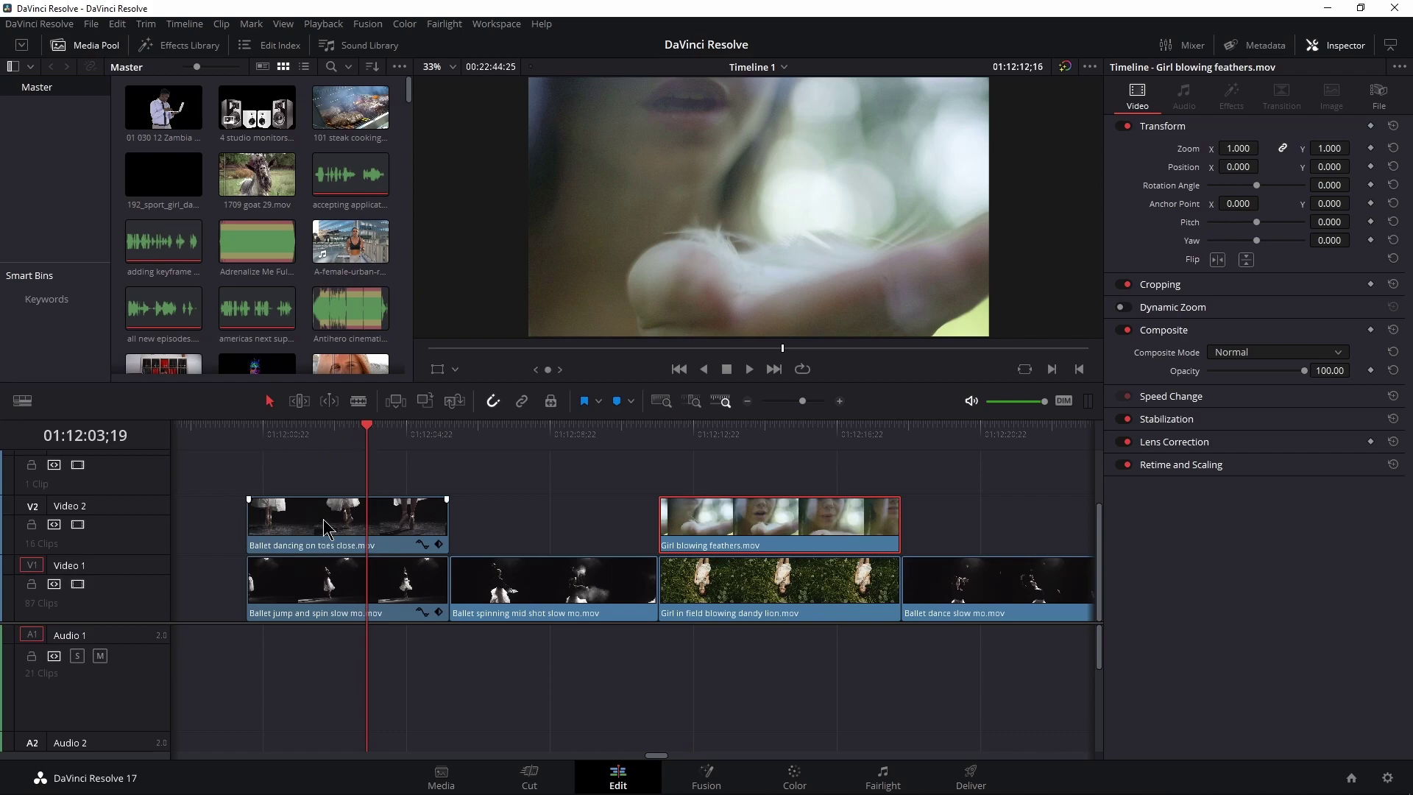
{"action": "left_click", "coordinate": [311, 521]}
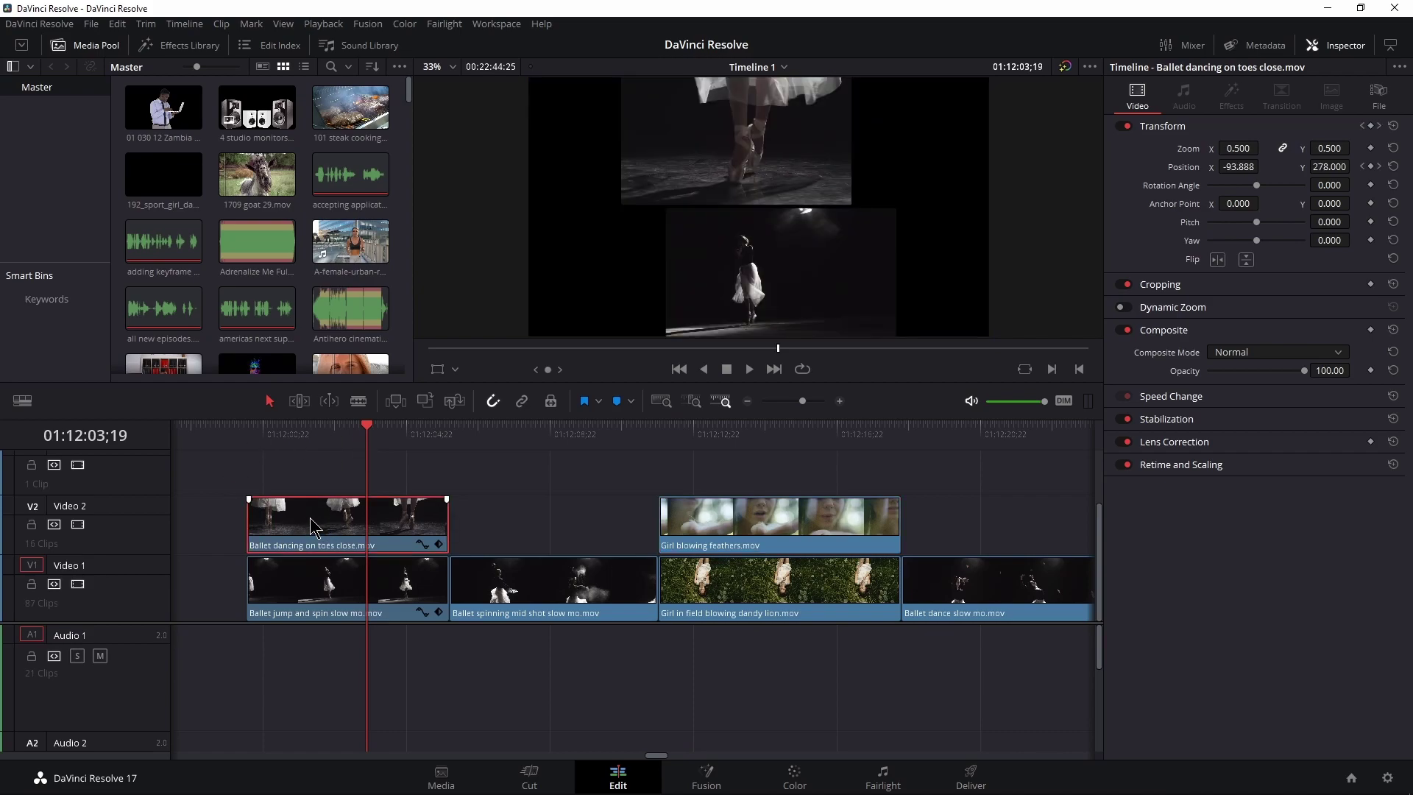
{"action": "right_click", "coordinate": [311, 521]}
{"action": "left_click", "coordinate": [264, 528]}
{"action": "key", "text": "ctrl+c"}
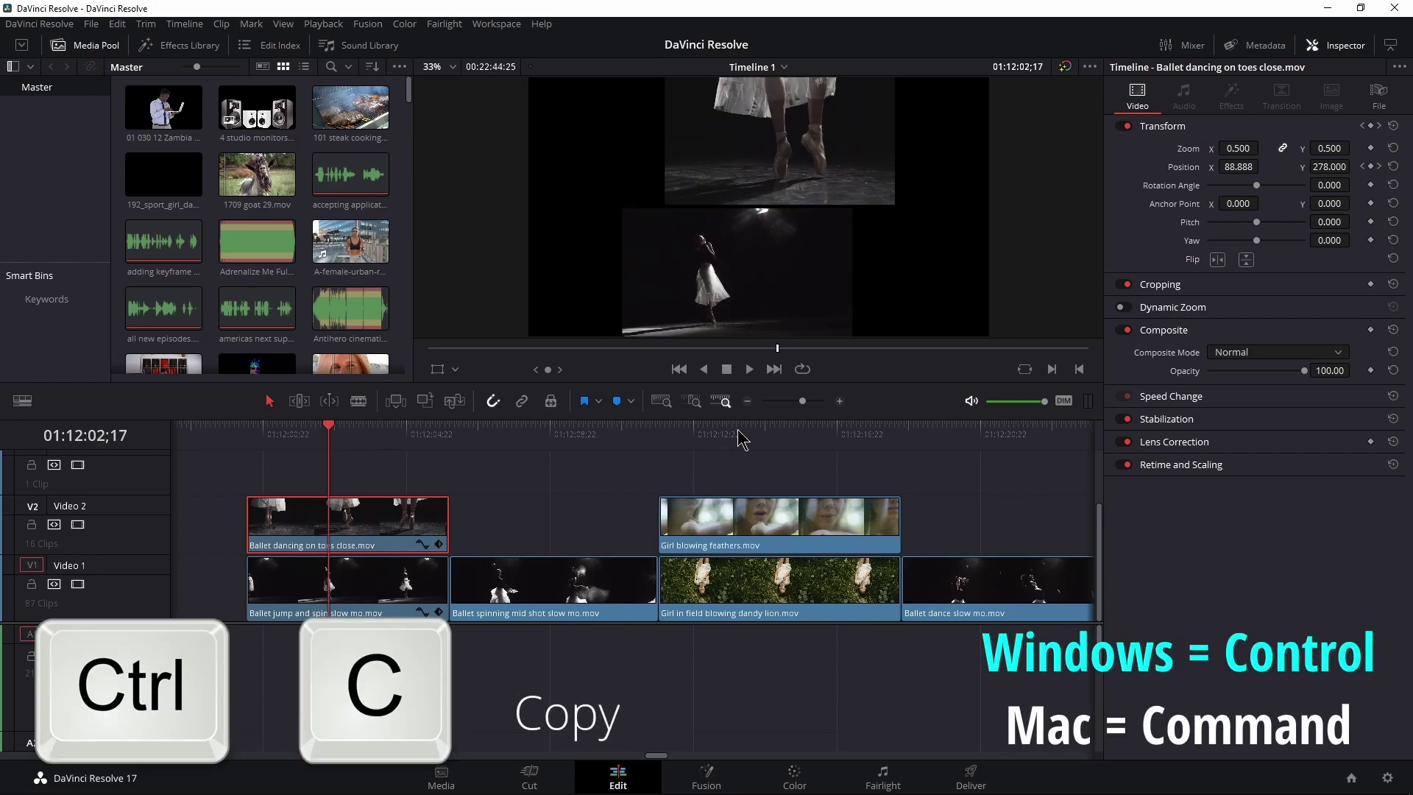
{"action": "left_click", "coordinate": [737, 432]}
{"action": "left_click", "coordinate": [784, 525]}
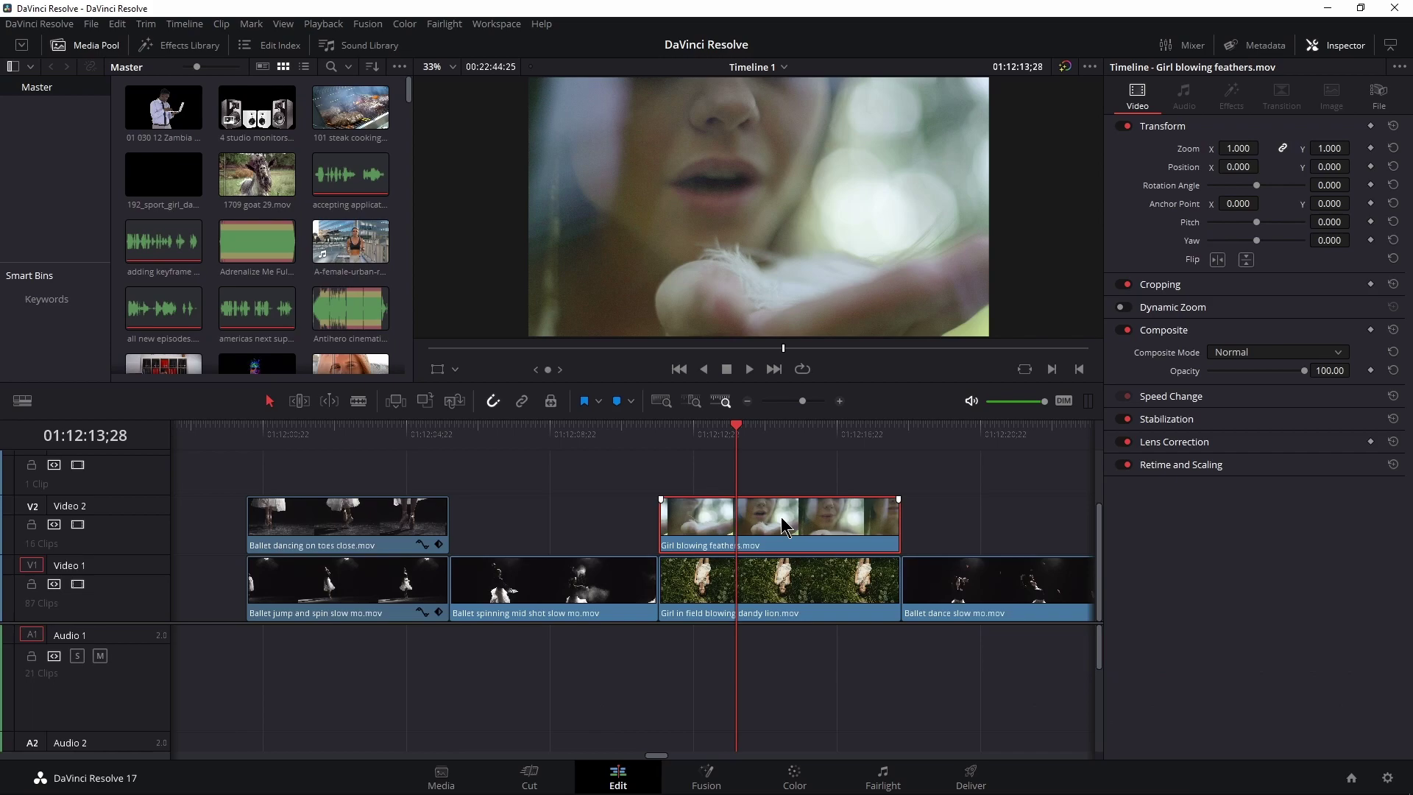
- Paste the ballet clip's video attributes, excluding Color Correction, onto the feathers clip and play it
{"action": "right_click", "coordinate": [786, 527]}
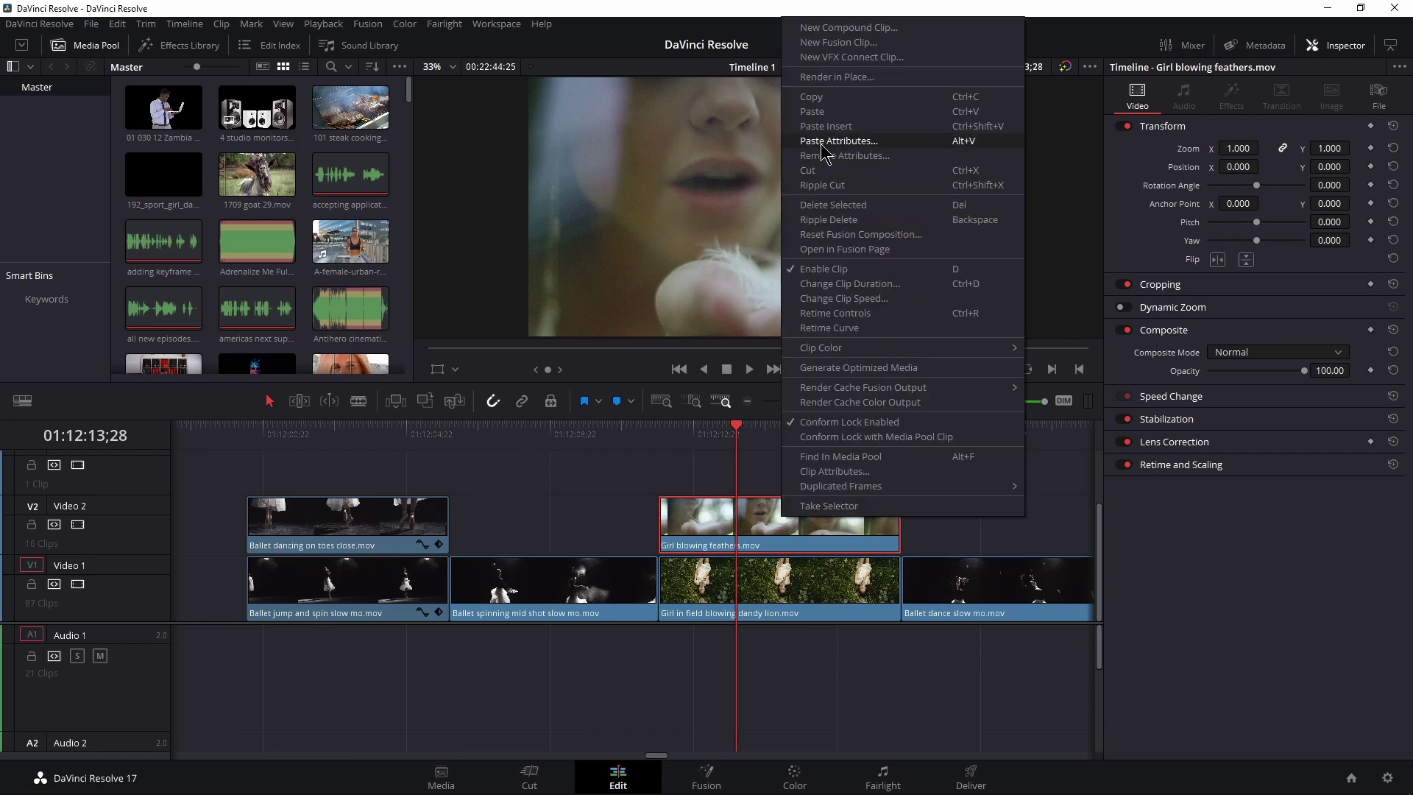
{"action": "left_click", "coordinate": [685, 527]}
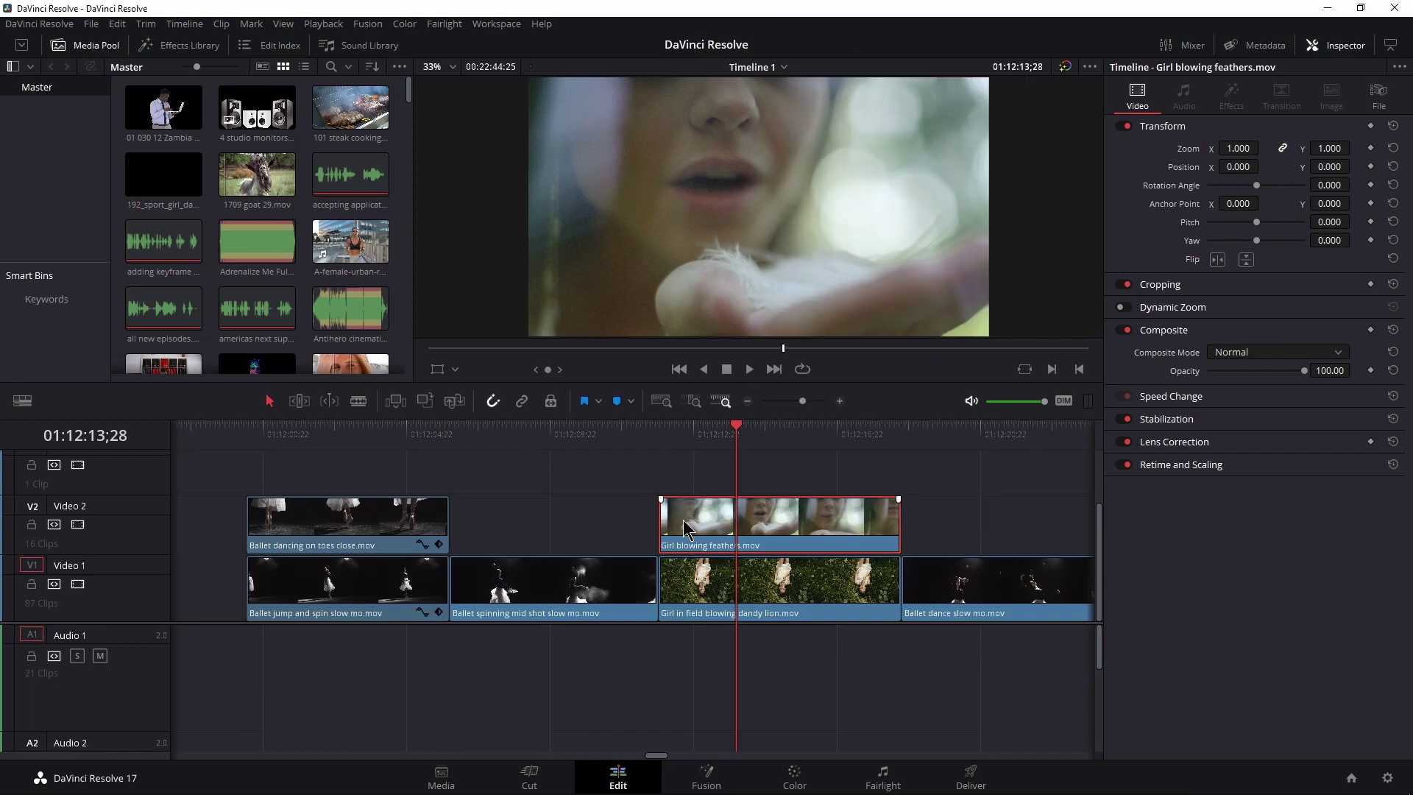
{"action": "key", "text": "alt+v"}
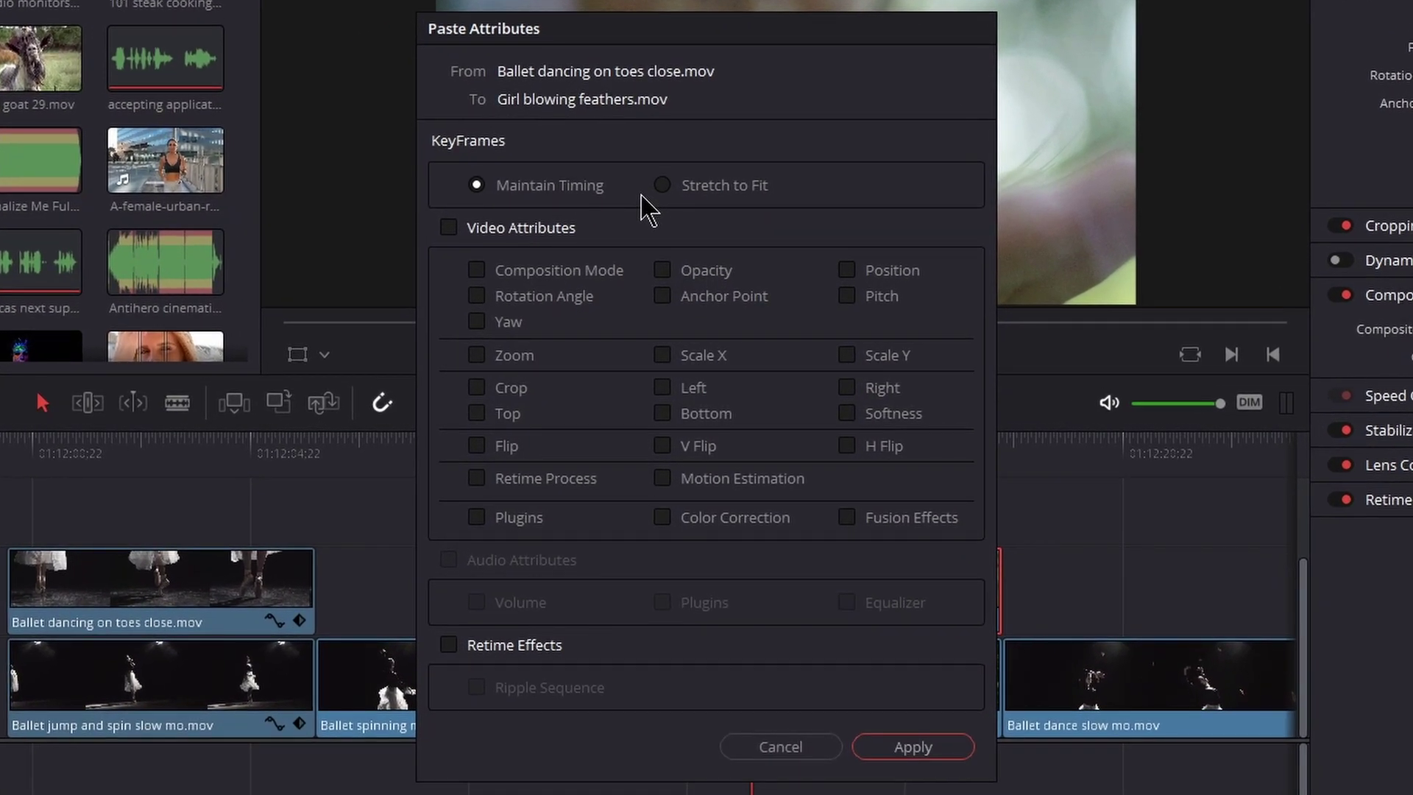
{"action": "left_click", "coordinate": [449, 228]}
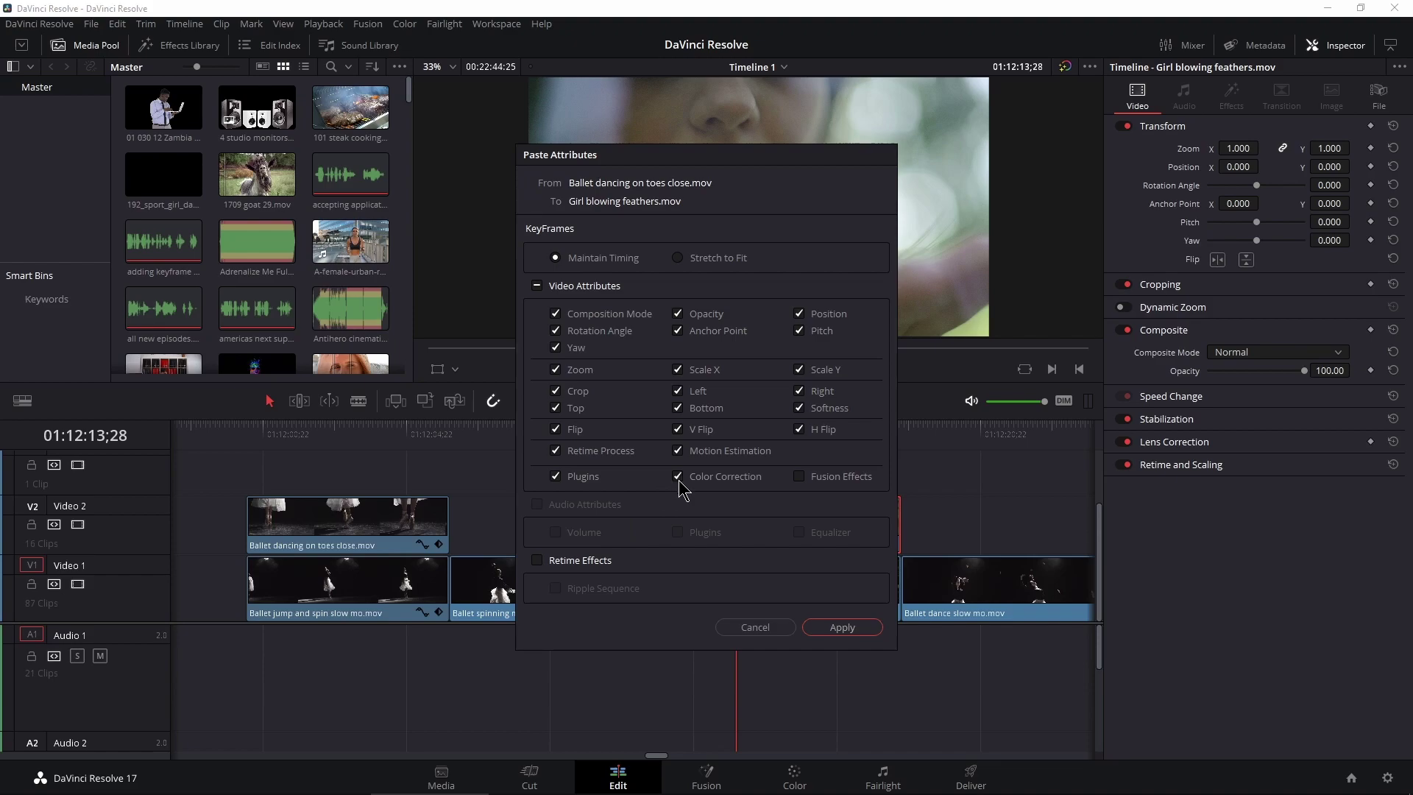
{"action": "left_click", "coordinate": [677, 476]}
{"action": "left_click", "coordinate": [842, 627]}
{"action": "left_click_drag", "start_coordinate": [728, 445], "coordinate": [678, 441]}
{"action": "key", "text": "space"}
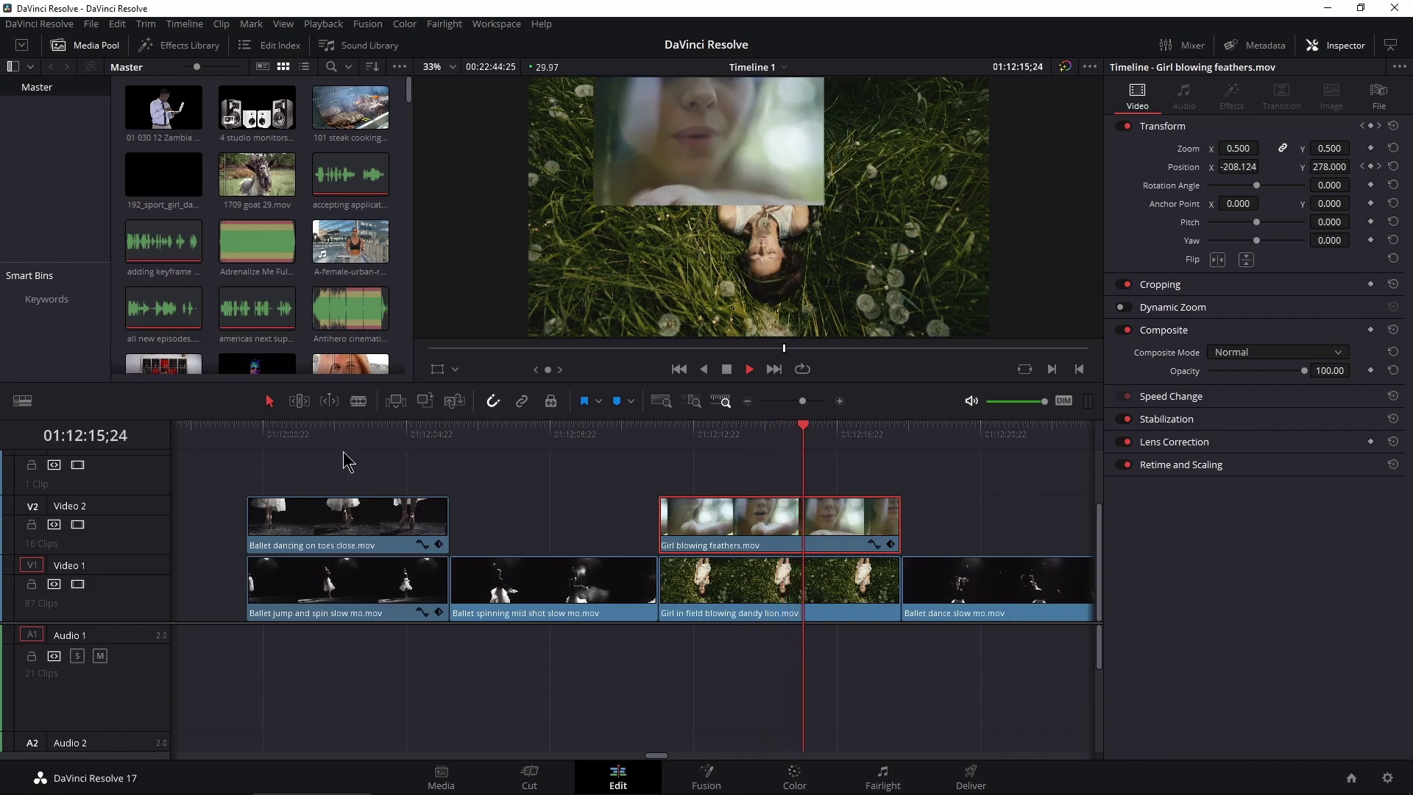
- Play back the ballet and feathers clips' pasted animations
{"action": "key", "text": "space"}
{"action": "left_click", "coordinate": [372, 438]}
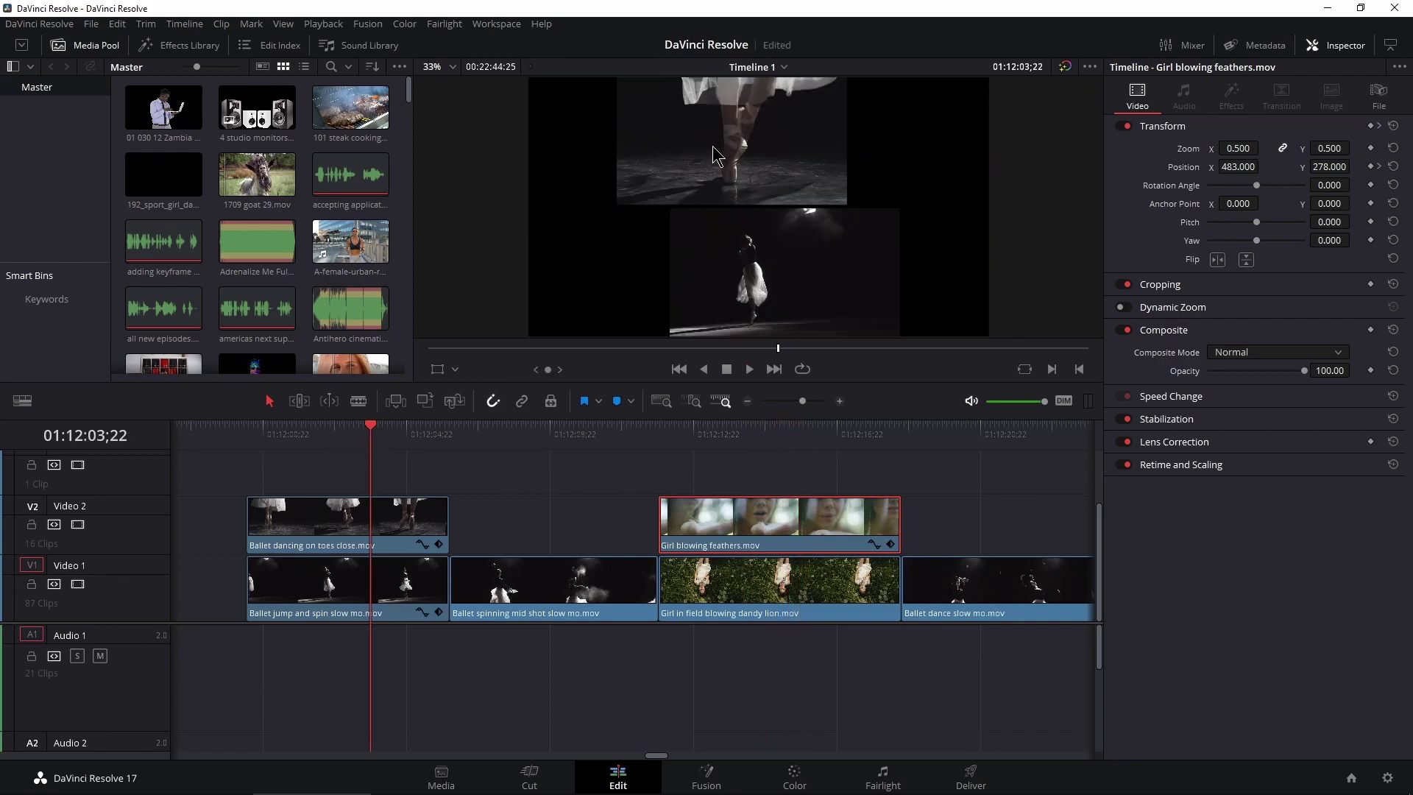
{"action": "key", "text": "space"}
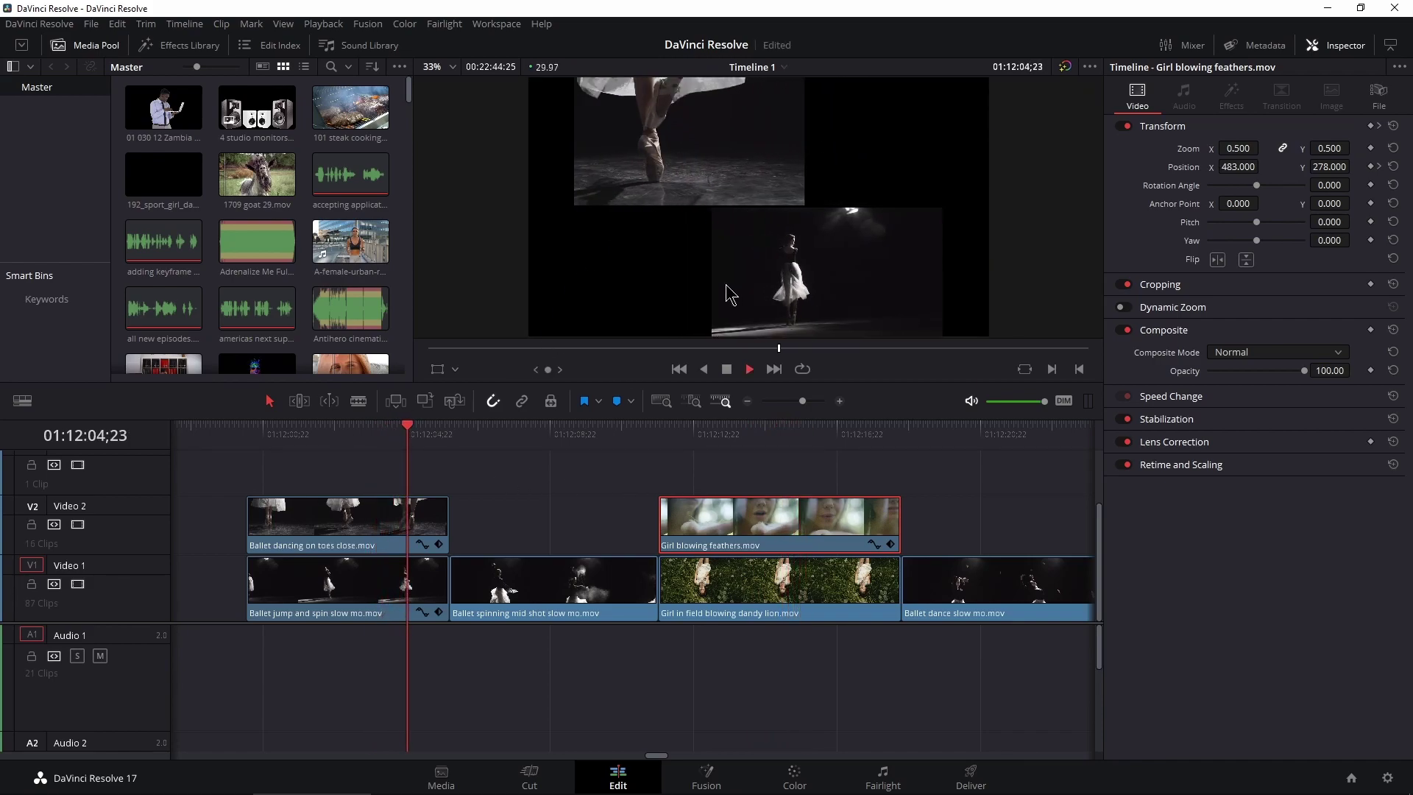
{"action": "left_click", "coordinate": [807, 434]}
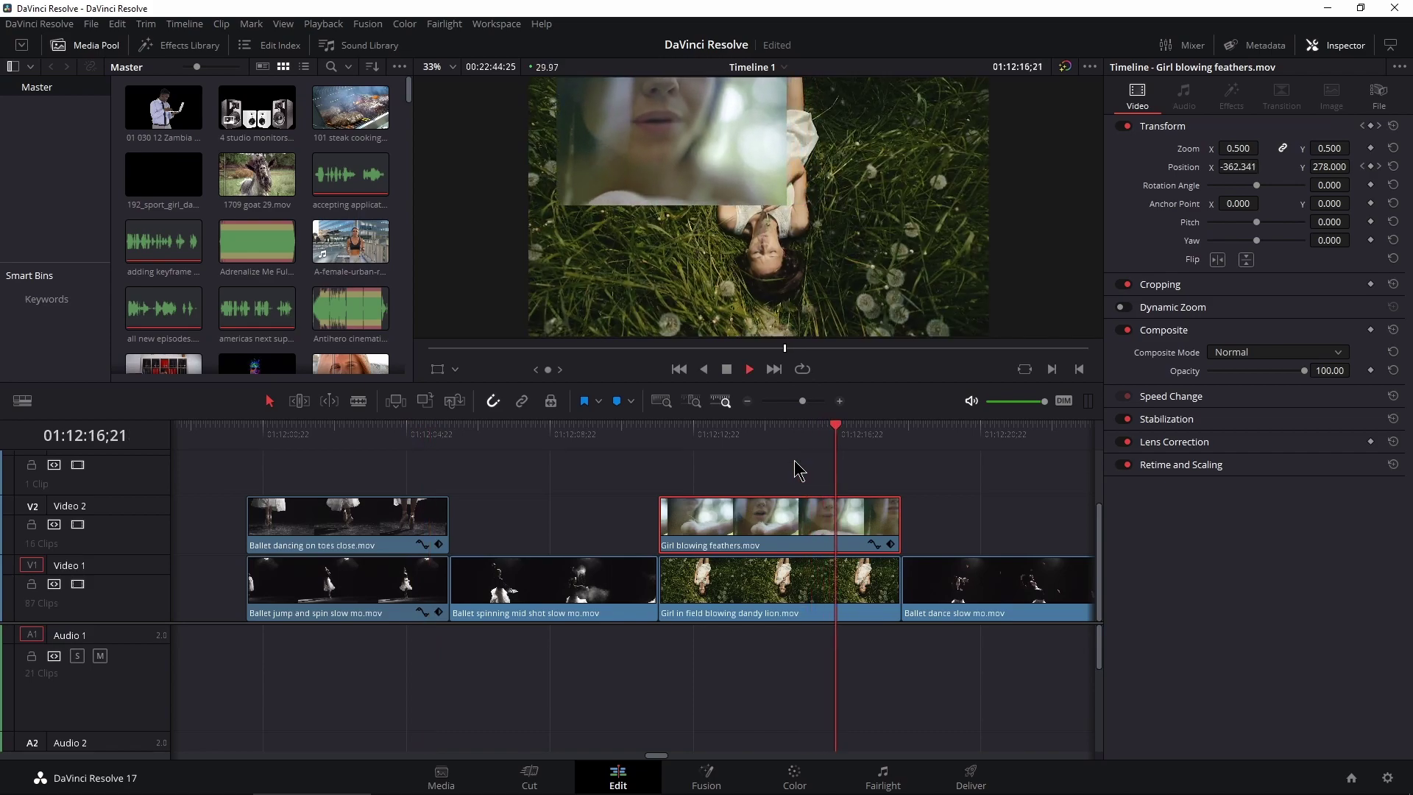
{"action": "key", "text": "space"}
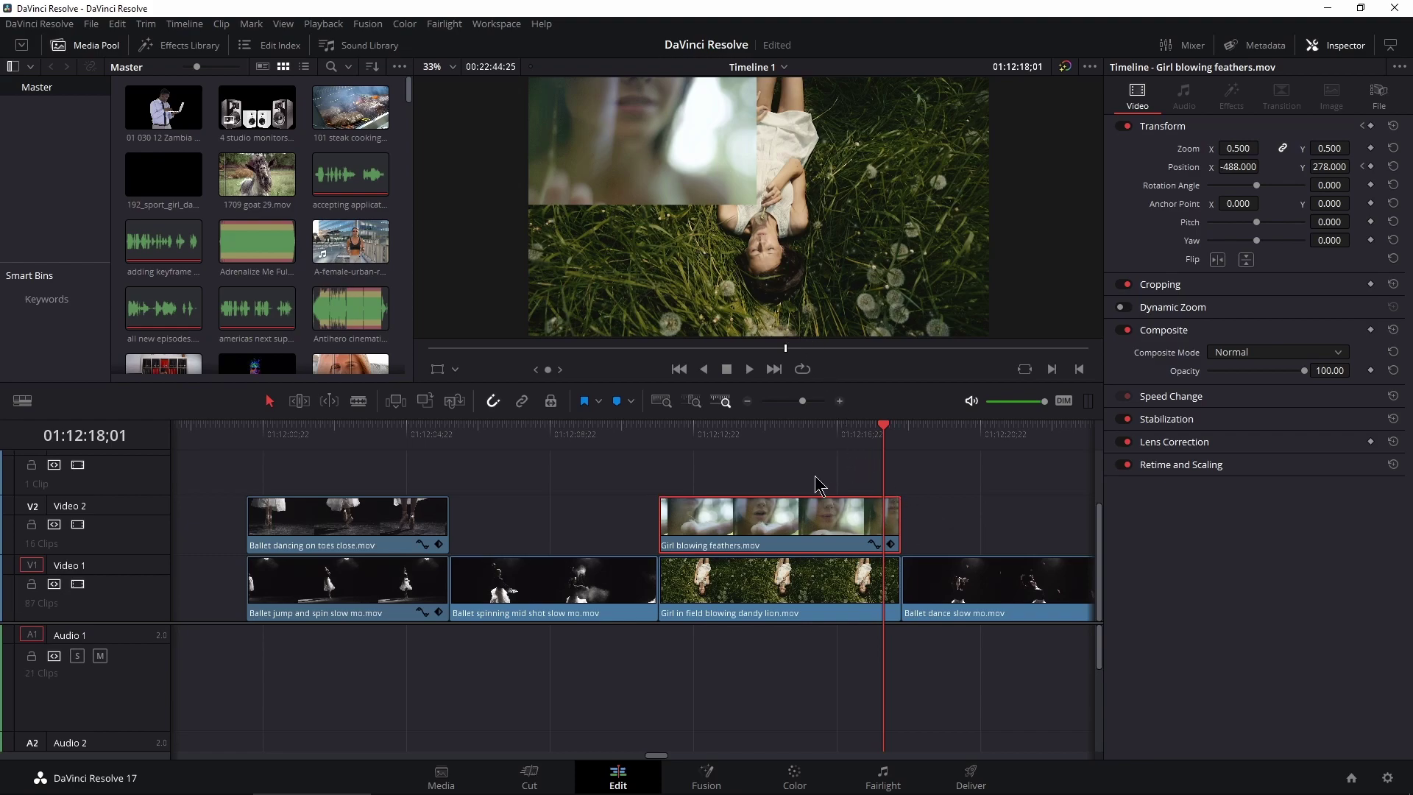
{"action": "key", "text": "space"}
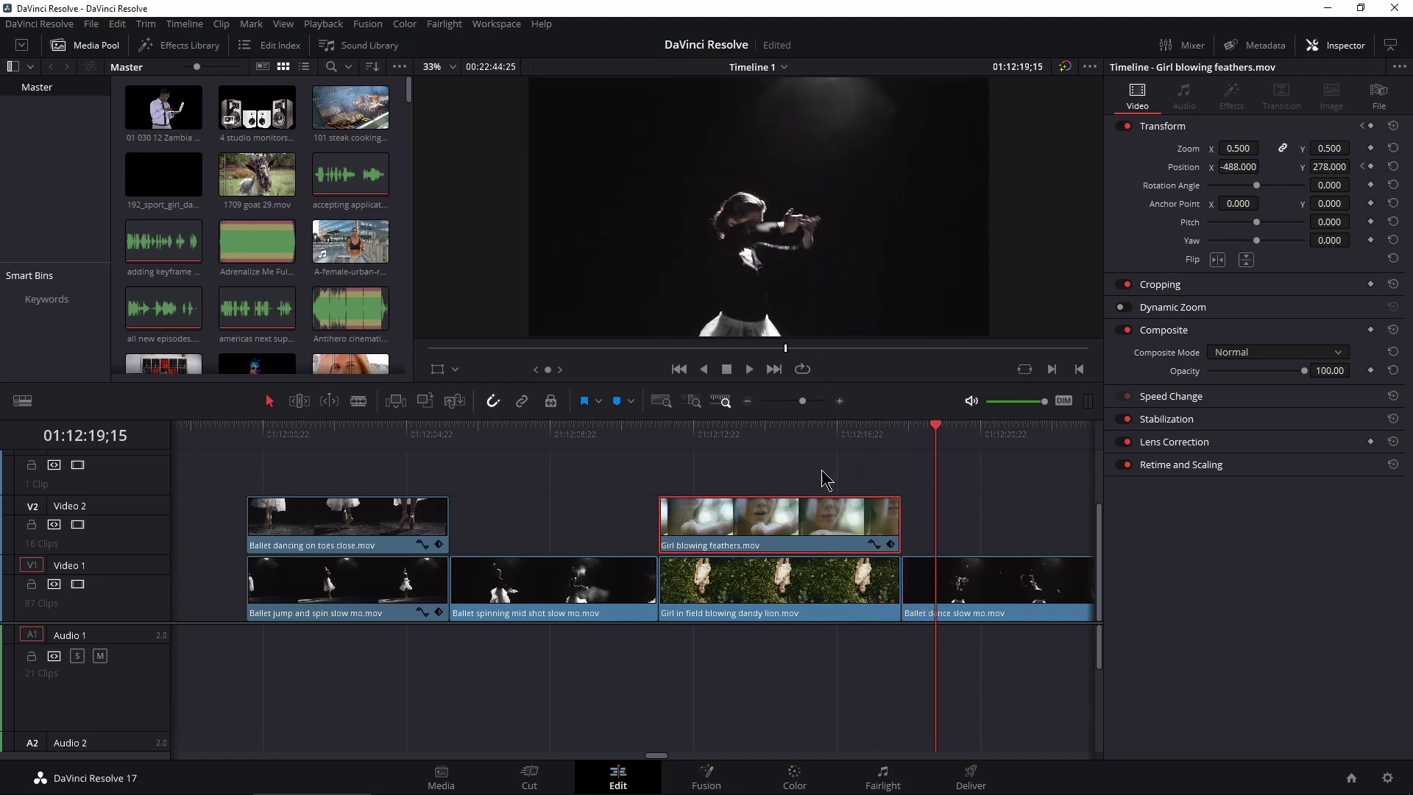
{"action": "left_click", "coordinate": [840, 430]}
- Show the Transform keyframe lanes and move the feathers clip above the ballet clip and back
{"action": "left_click", "coordinate": [891, 544]}
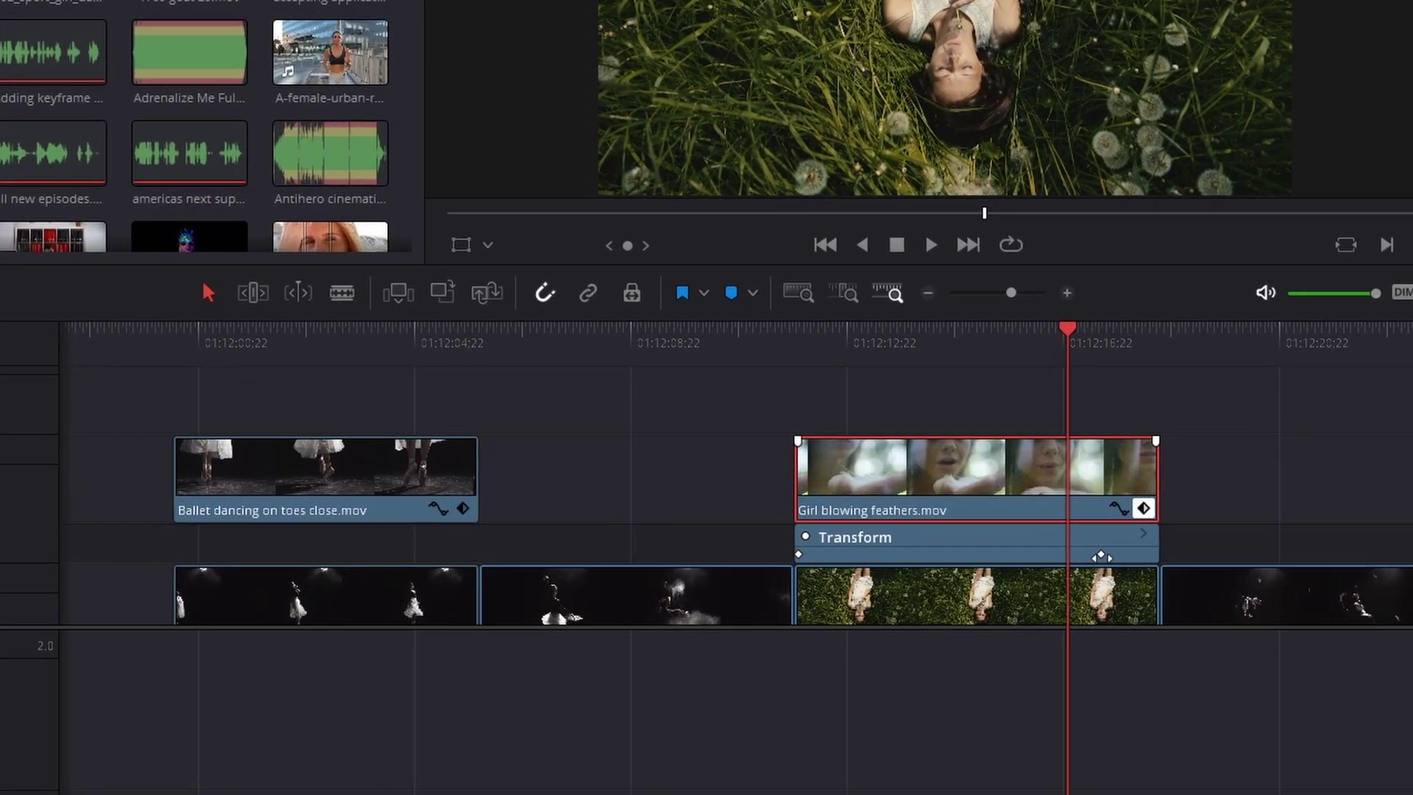
{"action": "left_click", "coordinate": [463, 508]}
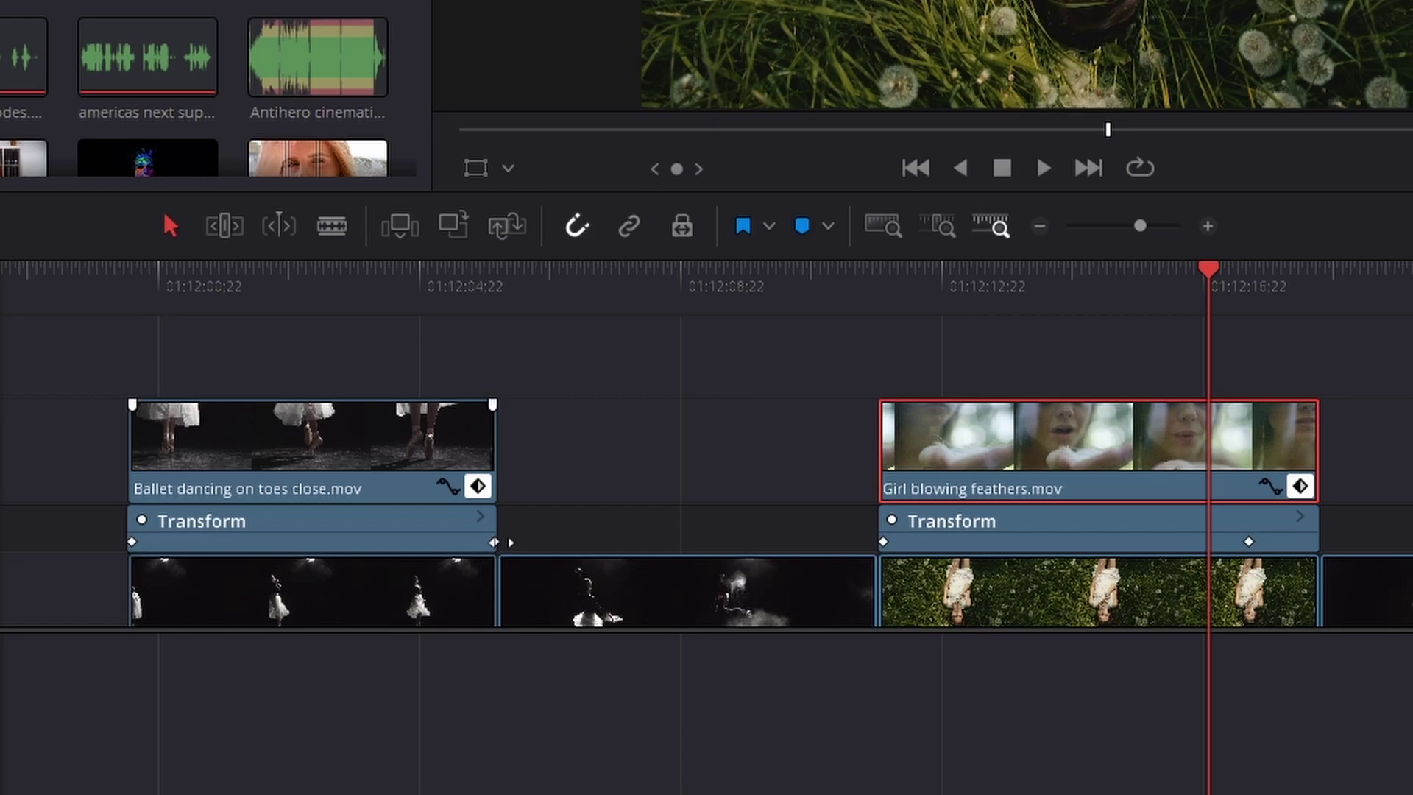
{"action": "left_click", "coordinate": [1299, 486]}
{"action": "left_click_drag", "start_coordinate": [1194, 474], "coordinate": [439, 403]}
{"action": "scroll", "coordinate": [252, 479], "scroll_direction": "up", "scroll_amount": 4}
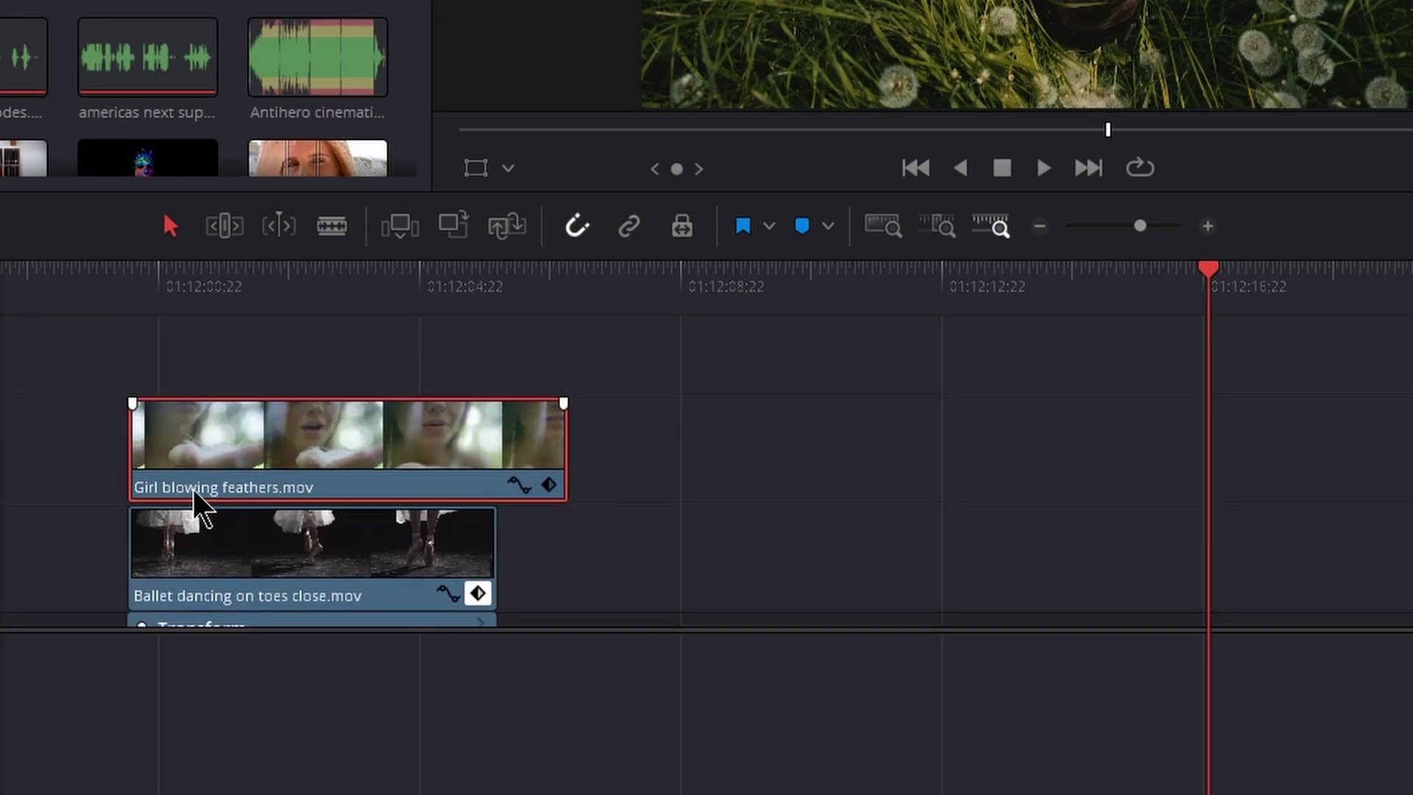
{"action": "scroll", "coordinate": [284, 499], "scroll_direction": "down", "scroll_amount": 5}
{"action": "left_click_drag", "start_coordinate": [224, 361], "coordinate": [962, 502]}
- Drag the last keyframe to the clip's end, then undo back to the unpasted feathers clip
{"action": "left_click", "coordinate": [1300, 471]}
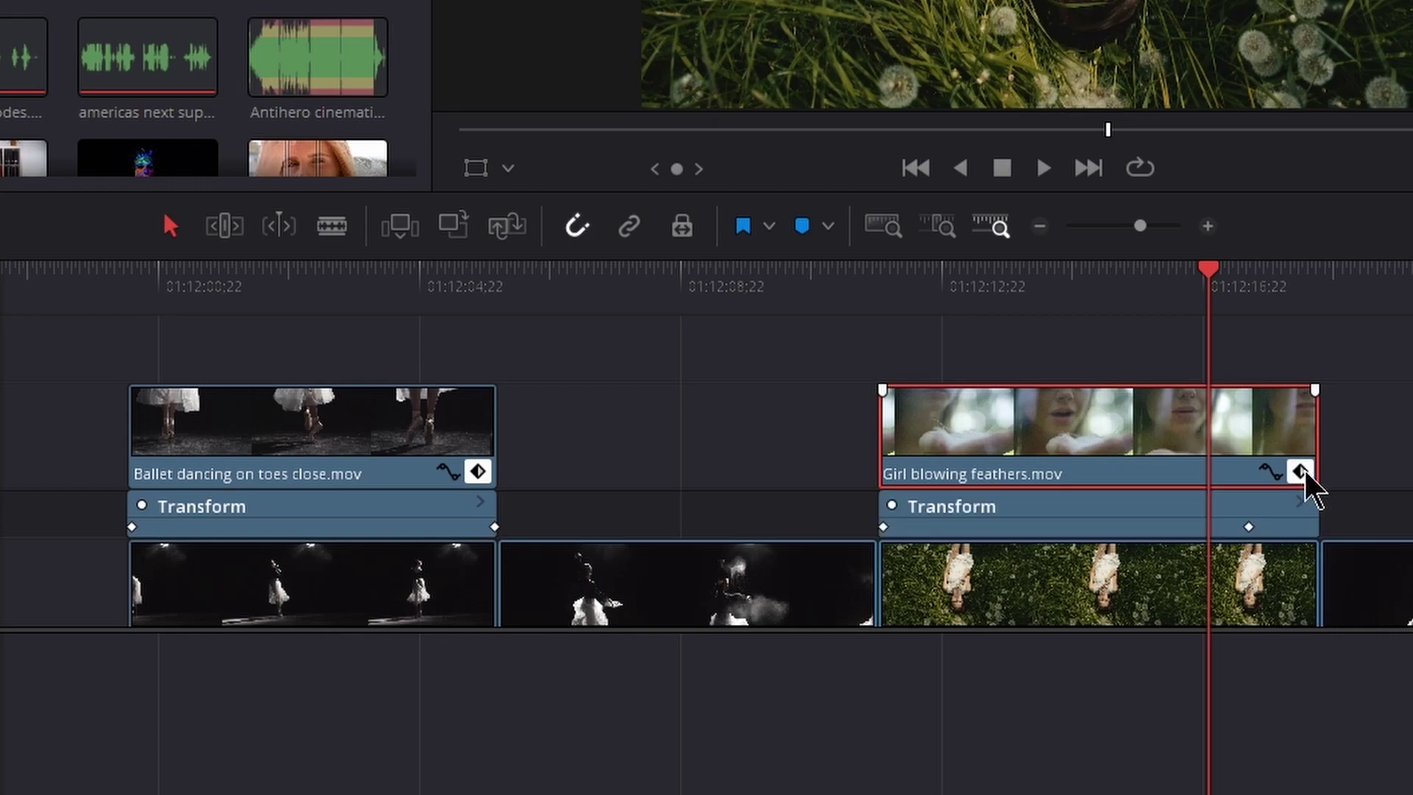
{"action": "left_click_drag", "start_coordinate": [1249, 527], "coordinate": [1315, 526]}
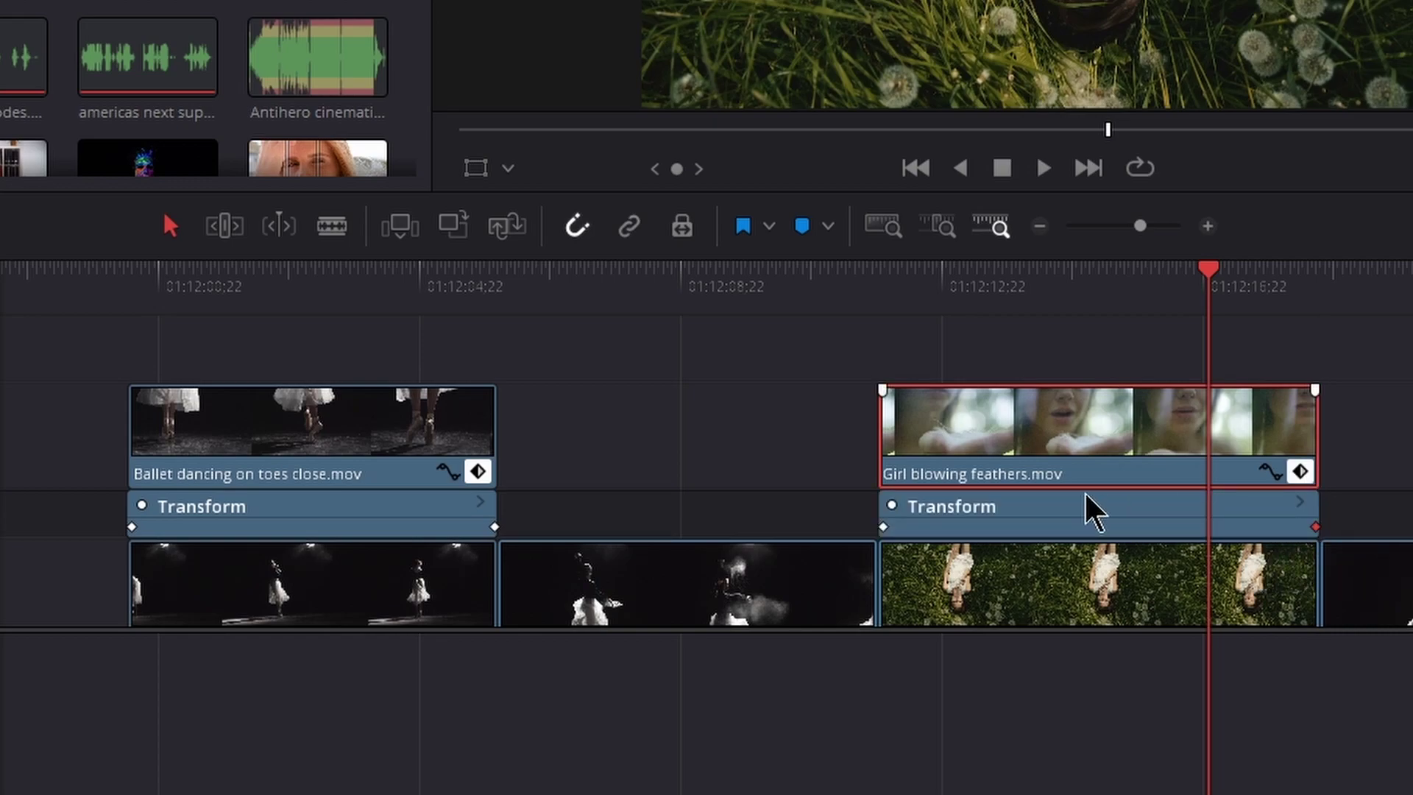
{"action": "key", "text": "ctrl+z"}
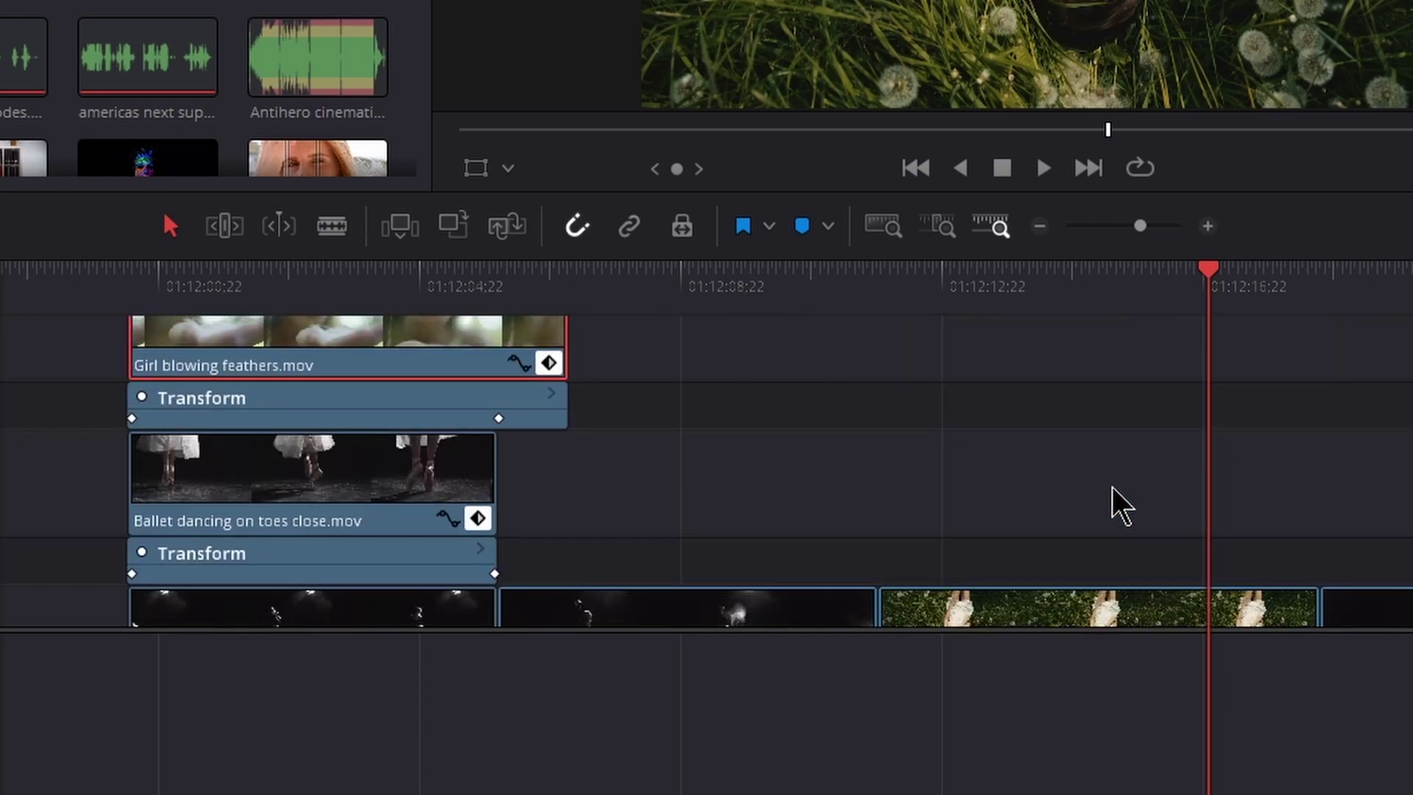
{"action": "key", "text": "ctrl+shift+z"}
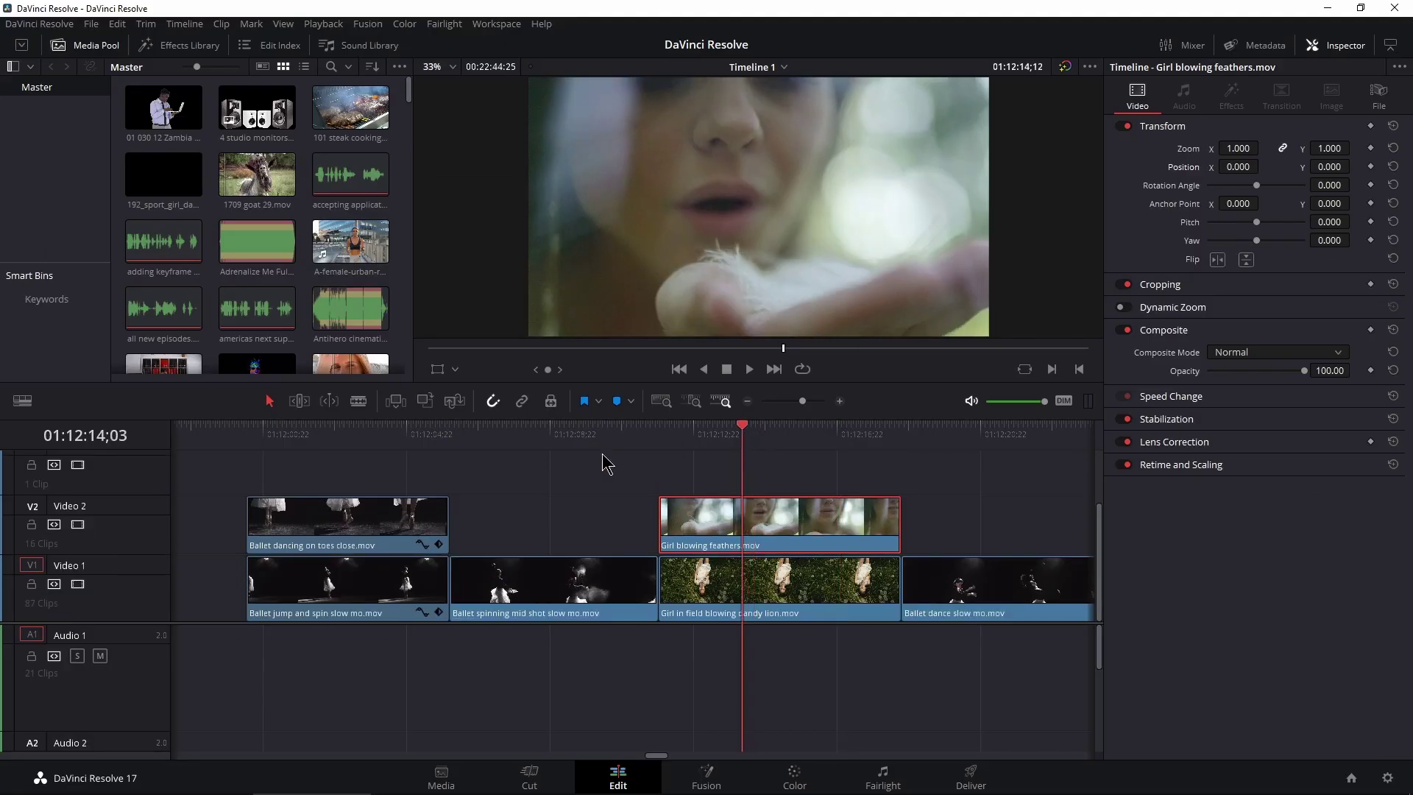
- Paste the ballet clip's video attributes onto the feathers clip using Stretch to Fit keyframes
{"action": "left_click", "coordinate": [302, 274]}
{"action": "left_click", "coordinate": [346, 518]}
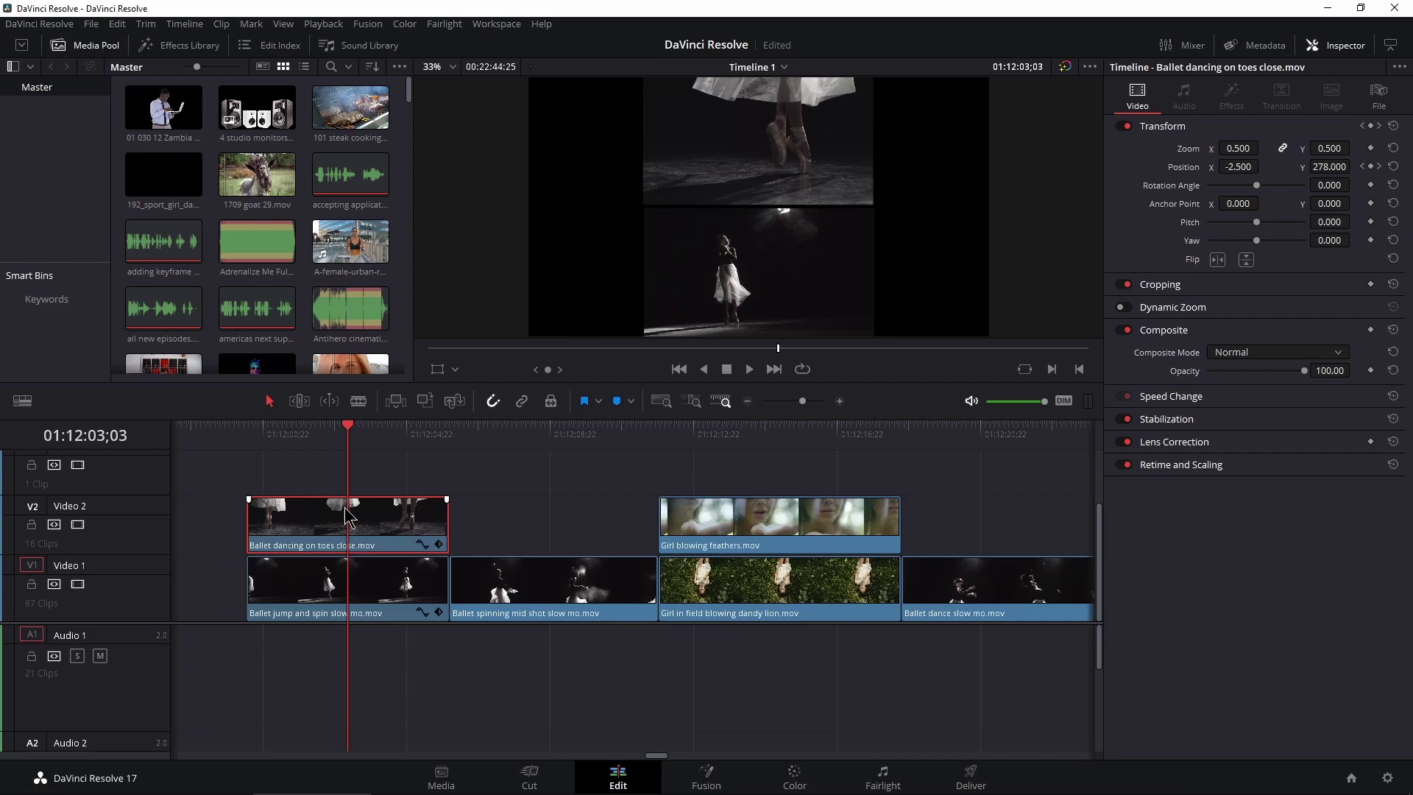
{"action": "left_click", "coordinate": [737, 511]}
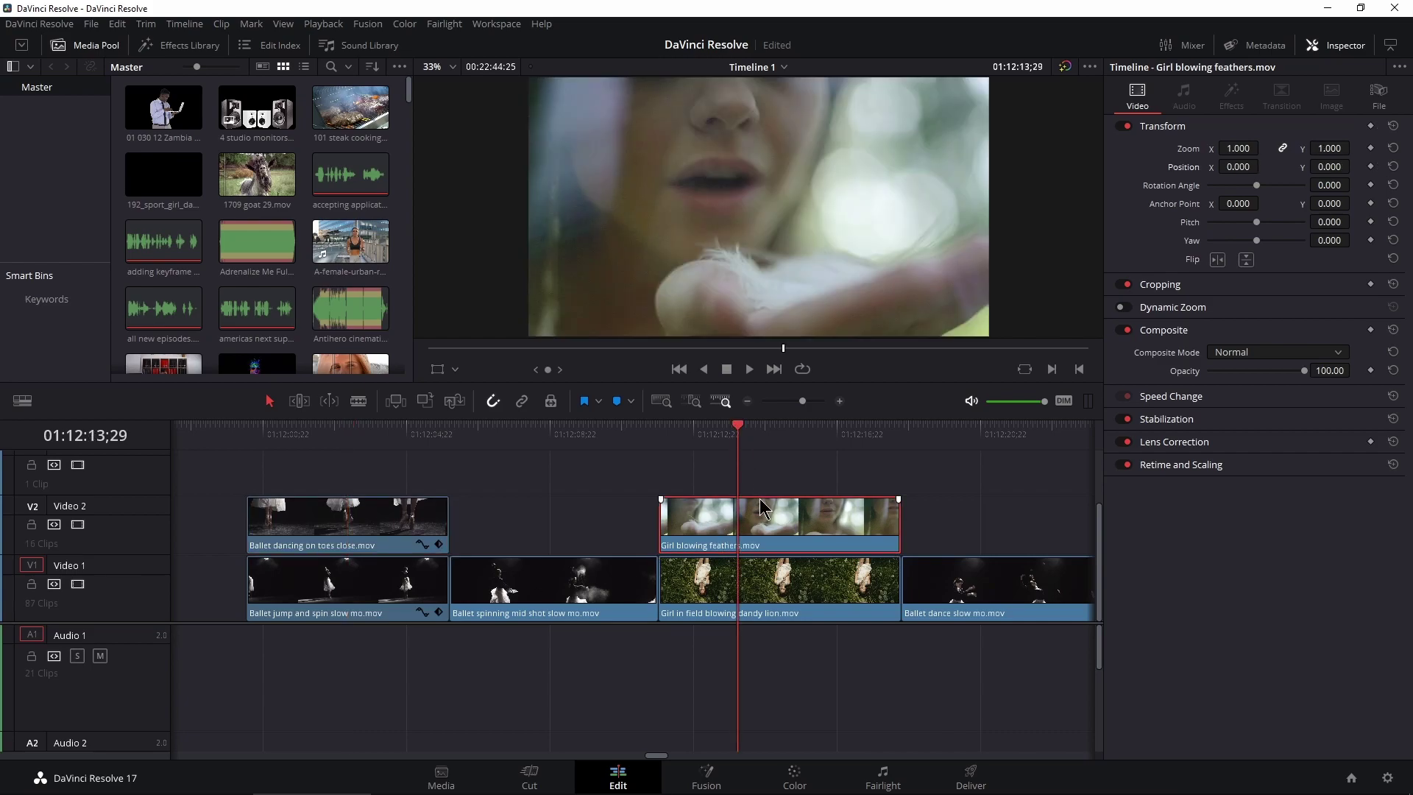
{"action": "key", "text": "alt+v"}
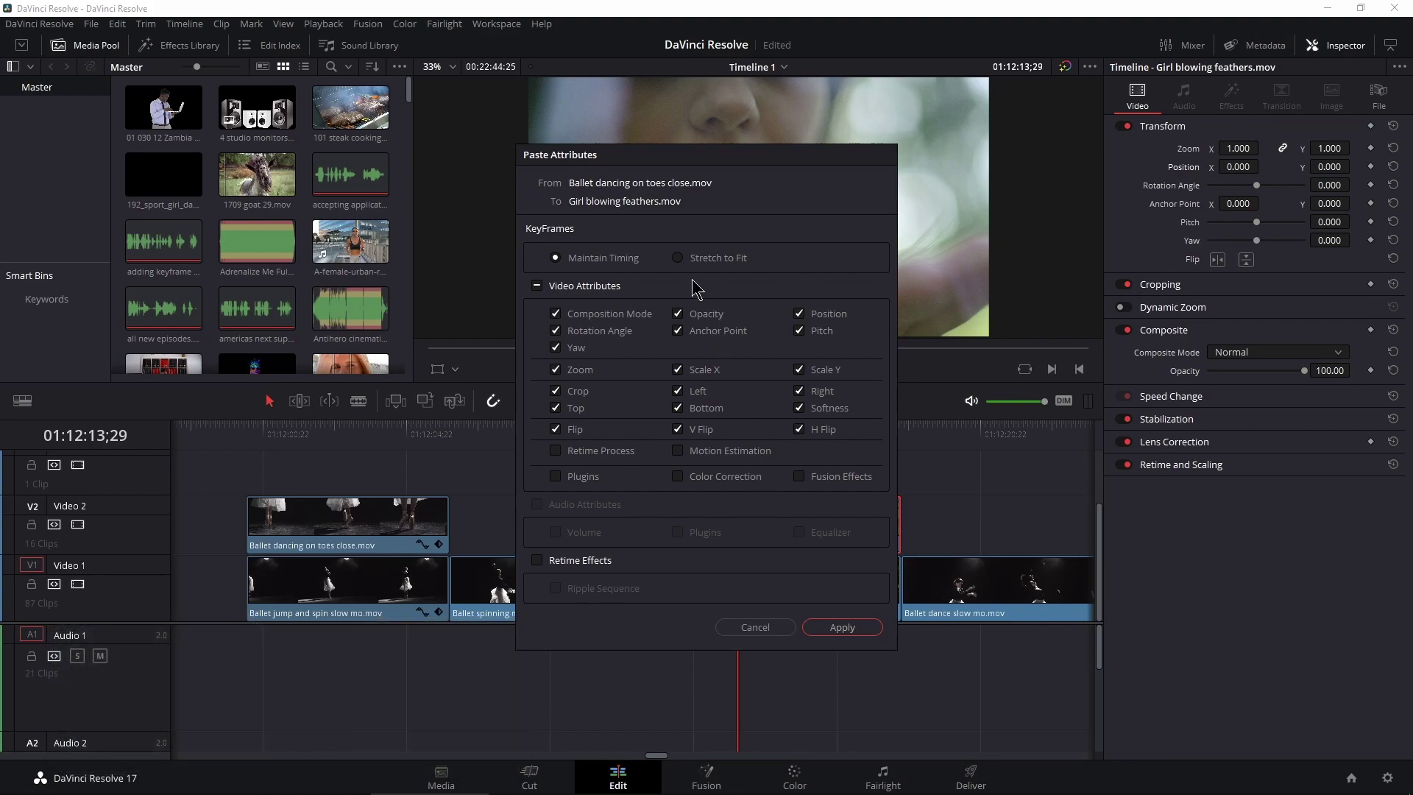
{"action": "left_click", "coordinate": [827, 630]}
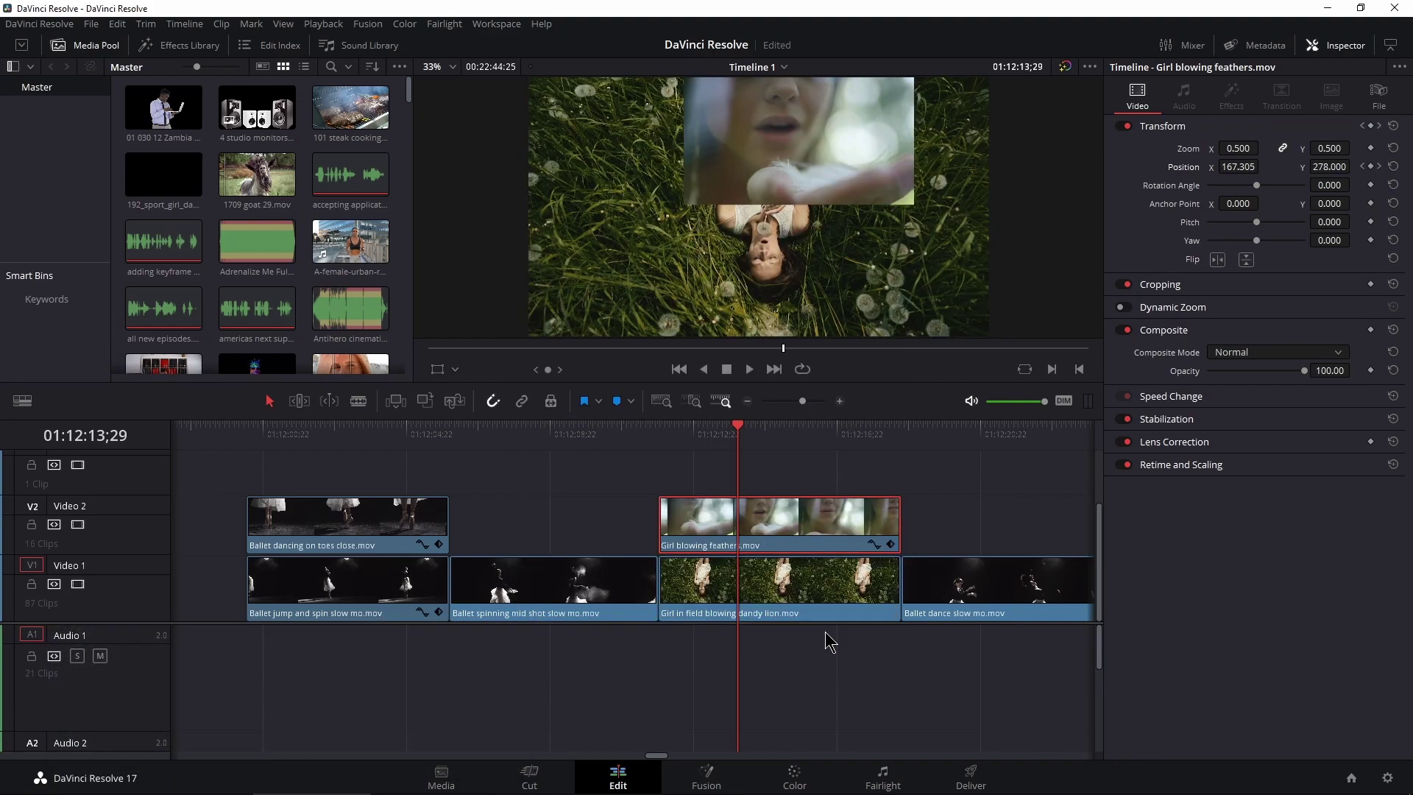
{"action": "left_click", "coordinate": [891, 545]}
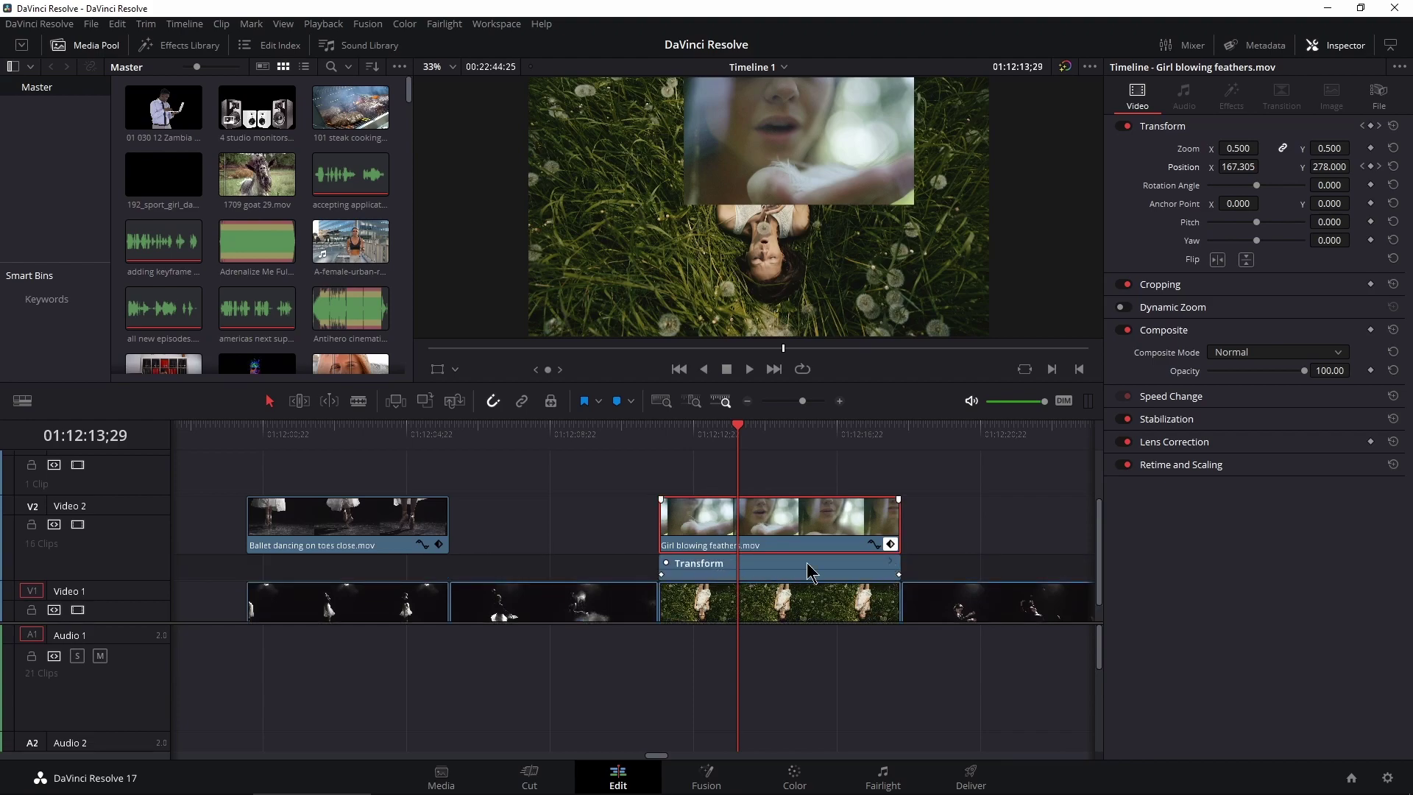
{"action": "left_click", "coordinate": [889, 545]}
{"action": "left_click", "coordinate": [660, 432]}
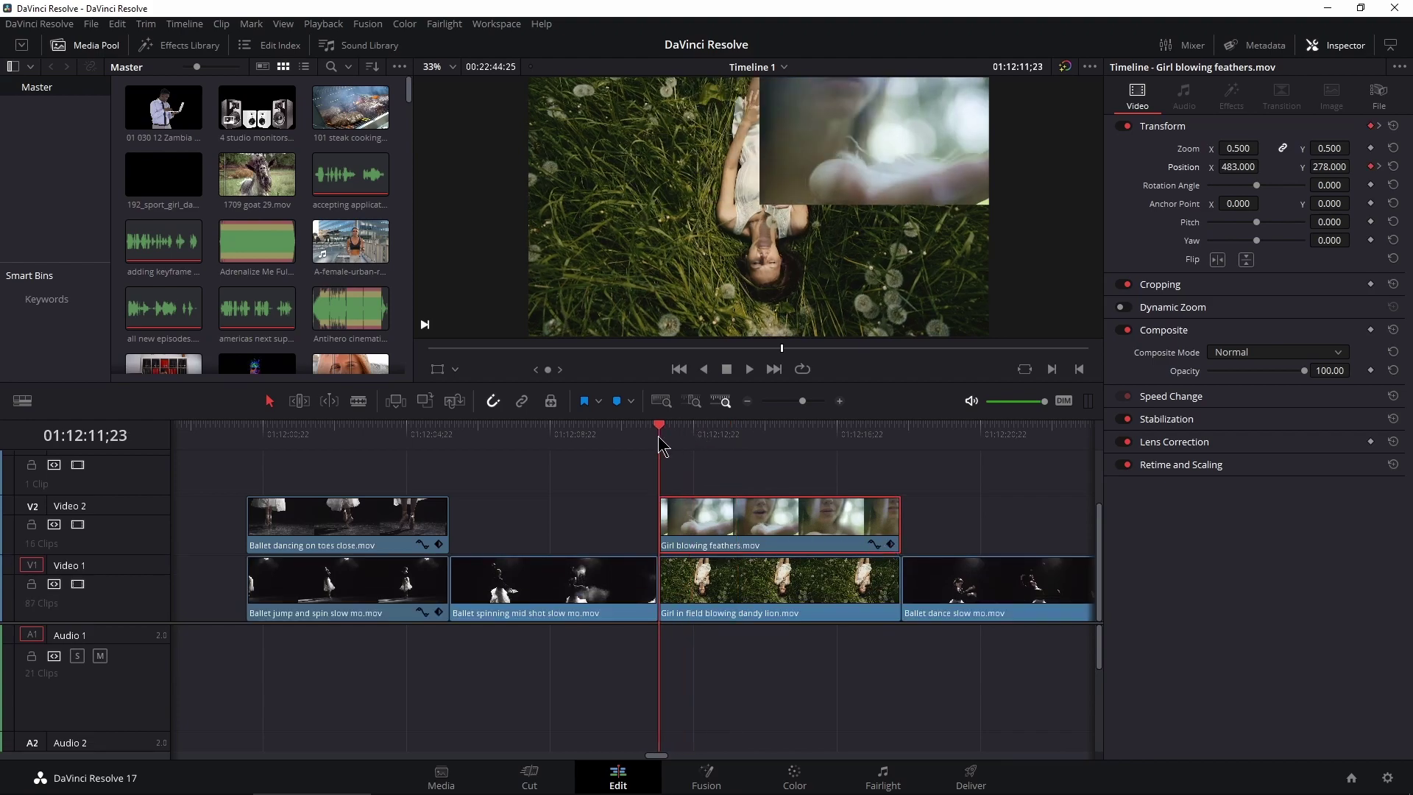
{"action": "key", "text": "space"}
{"action": "left_click", "coordinate": [851, 433]}
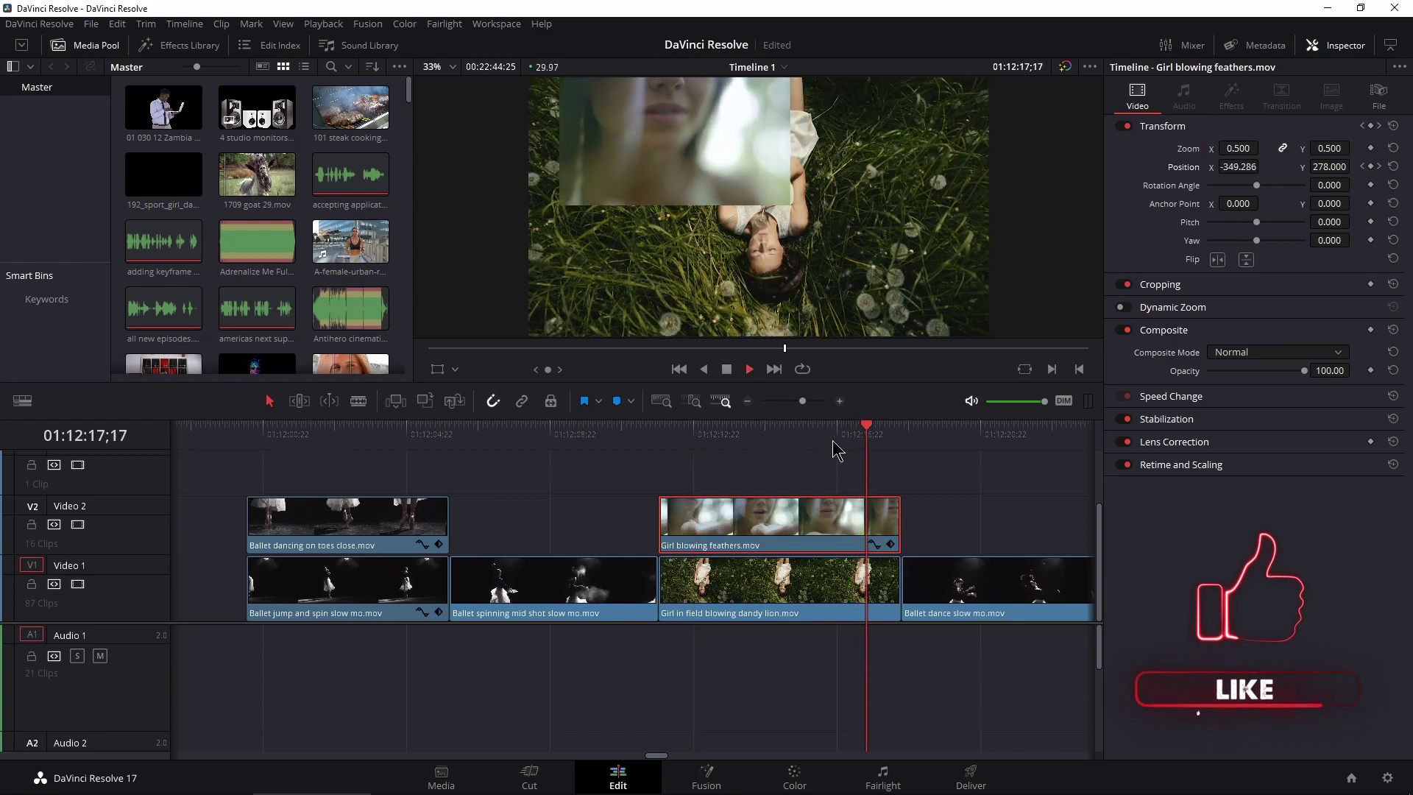
{"action": "left_click", "coordinate": [735, 427]}
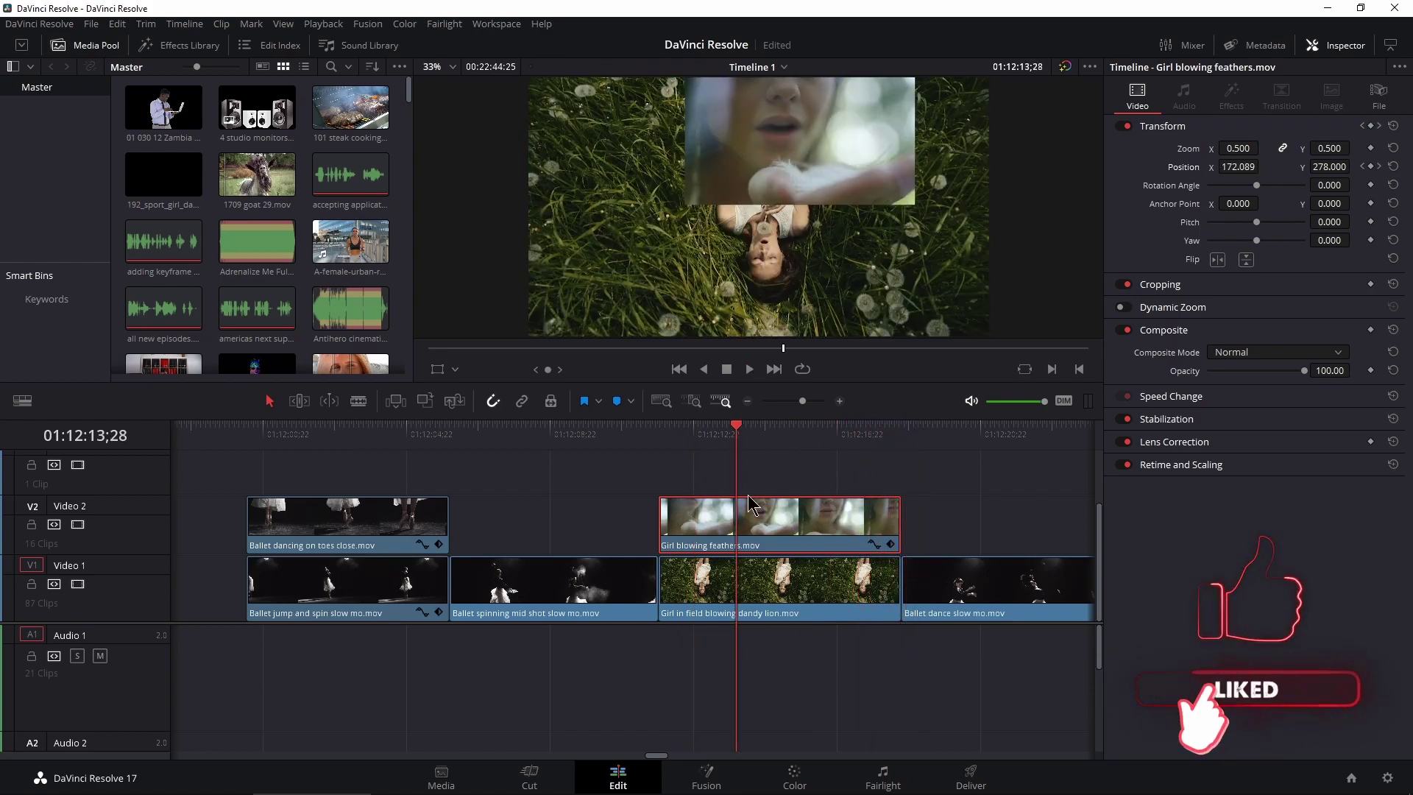
{"action": "left_click", "coordinate": [391, 597]}
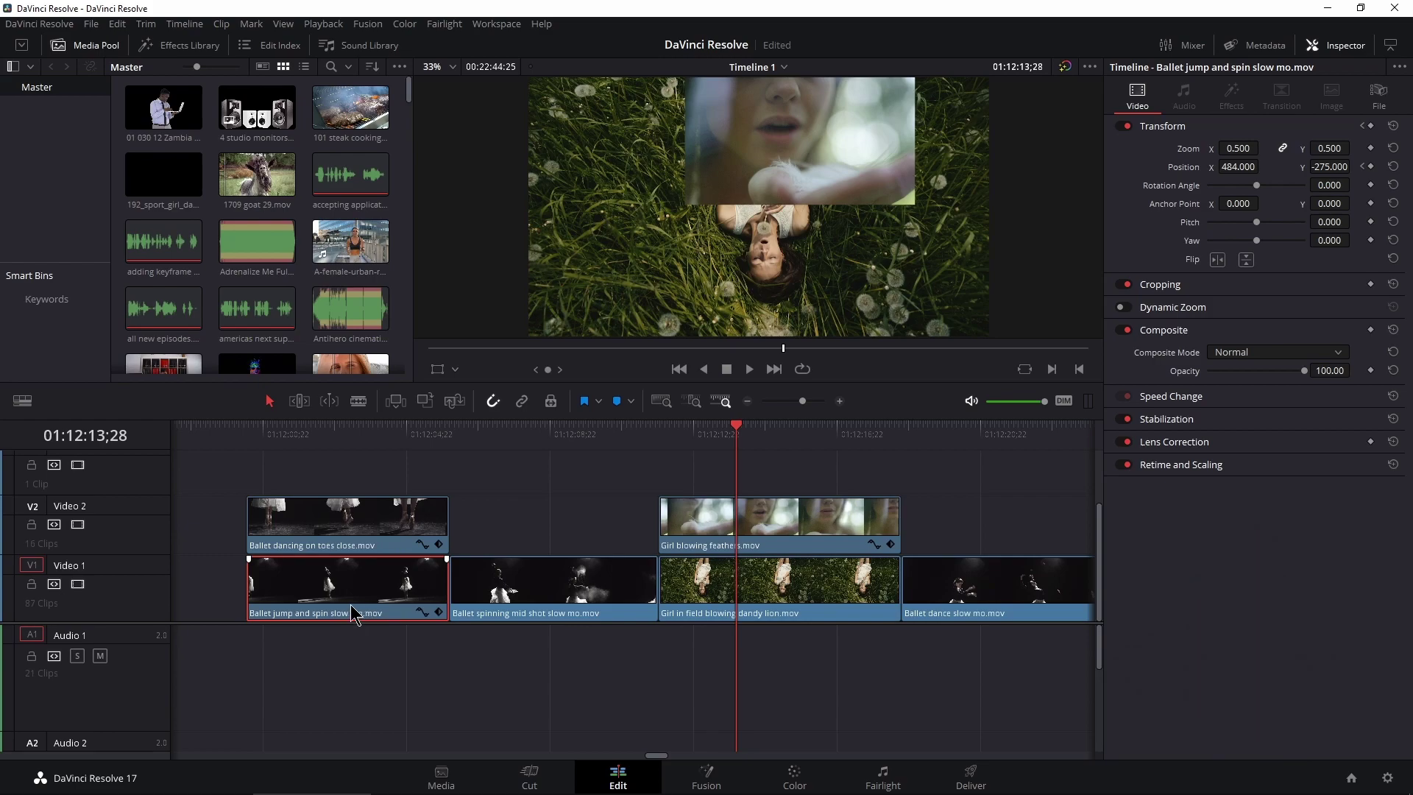
- Paste the ballet clip's keyframed attributes onto the dandelion clip and review the timeline full screen
{"action": "left_click", "coordinate": [781, 600]}
{"action": "key", "text": "alt+v"}
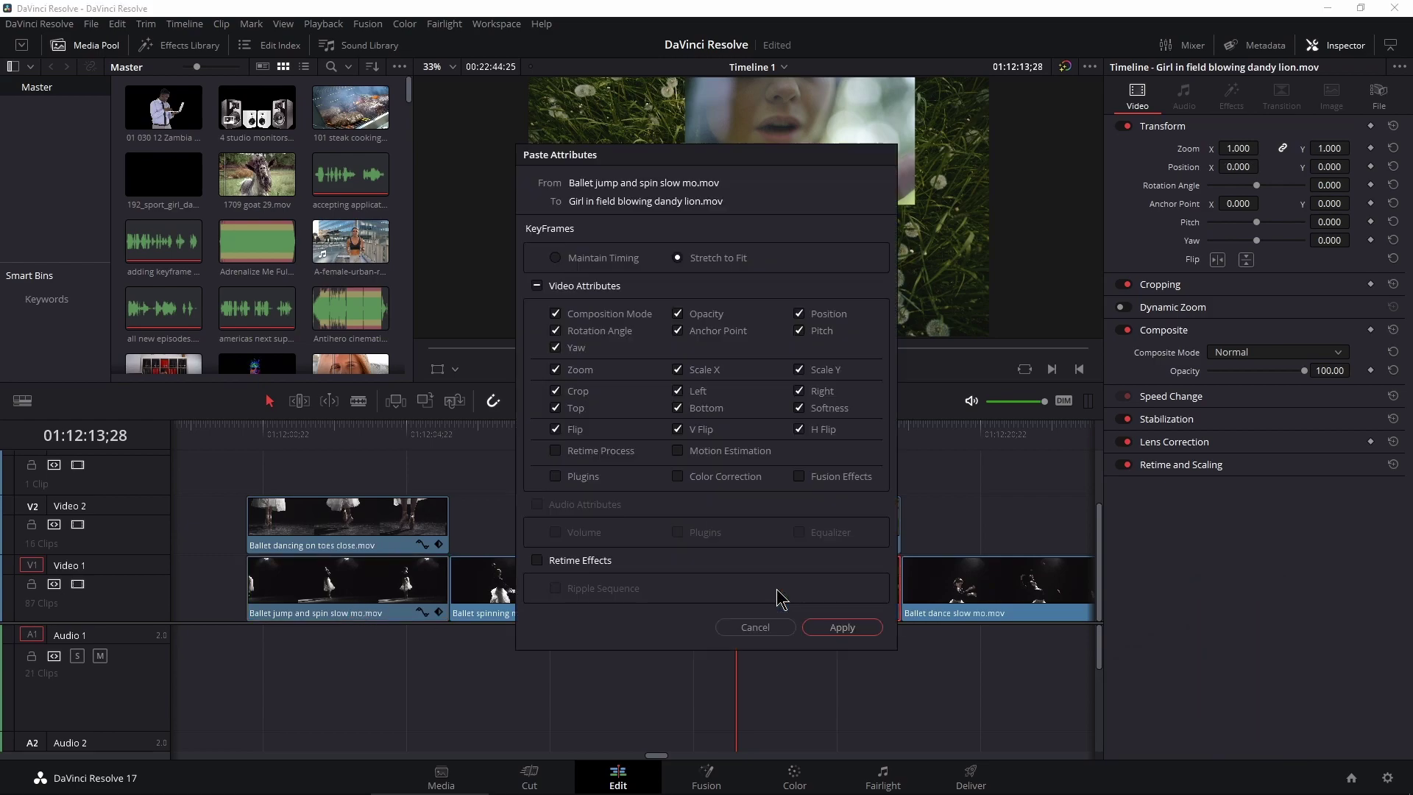
{"action": "left_click", "coordinate": [816, 627]}
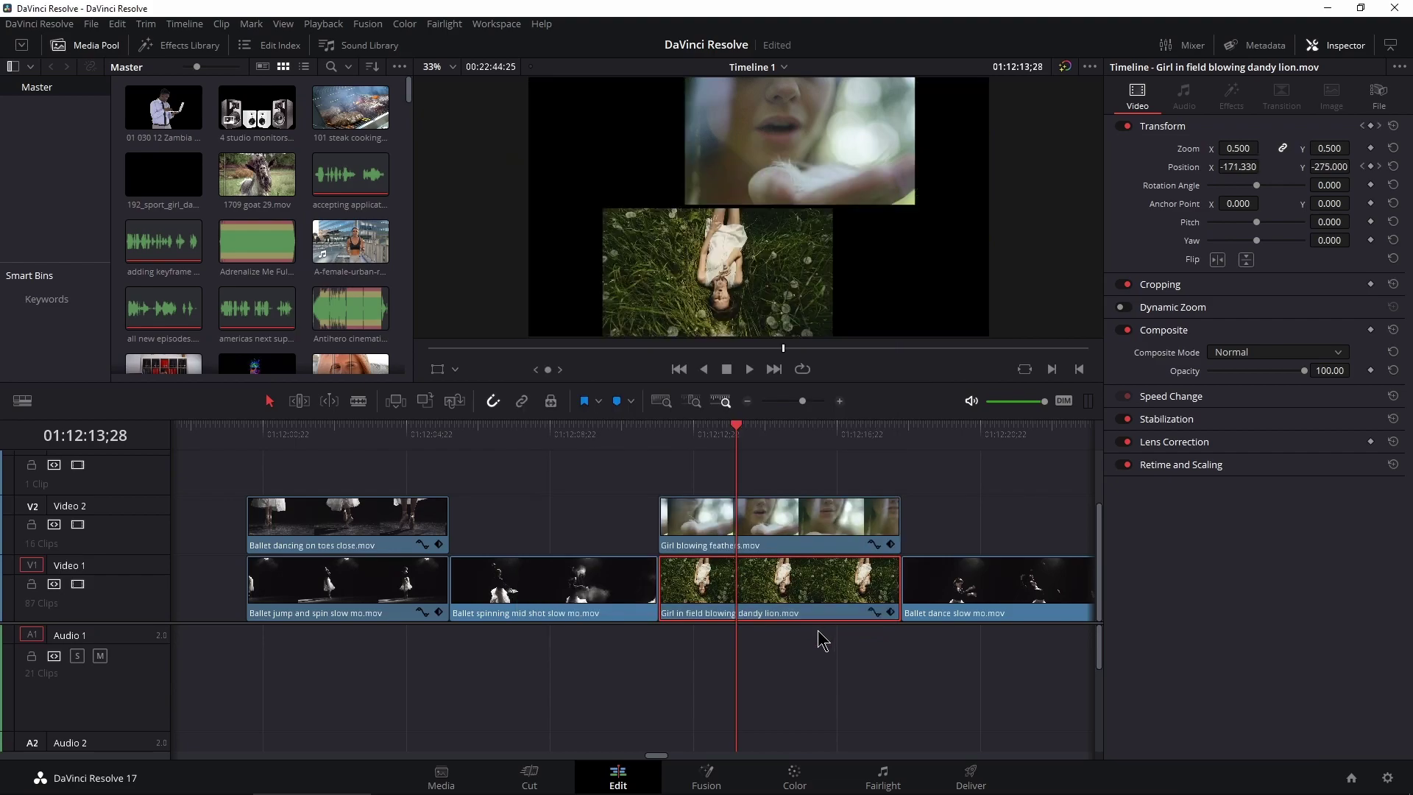
{"action": "left_click_drag", "start_coordinate": [736, 428], "coordinate": [631, 436]}
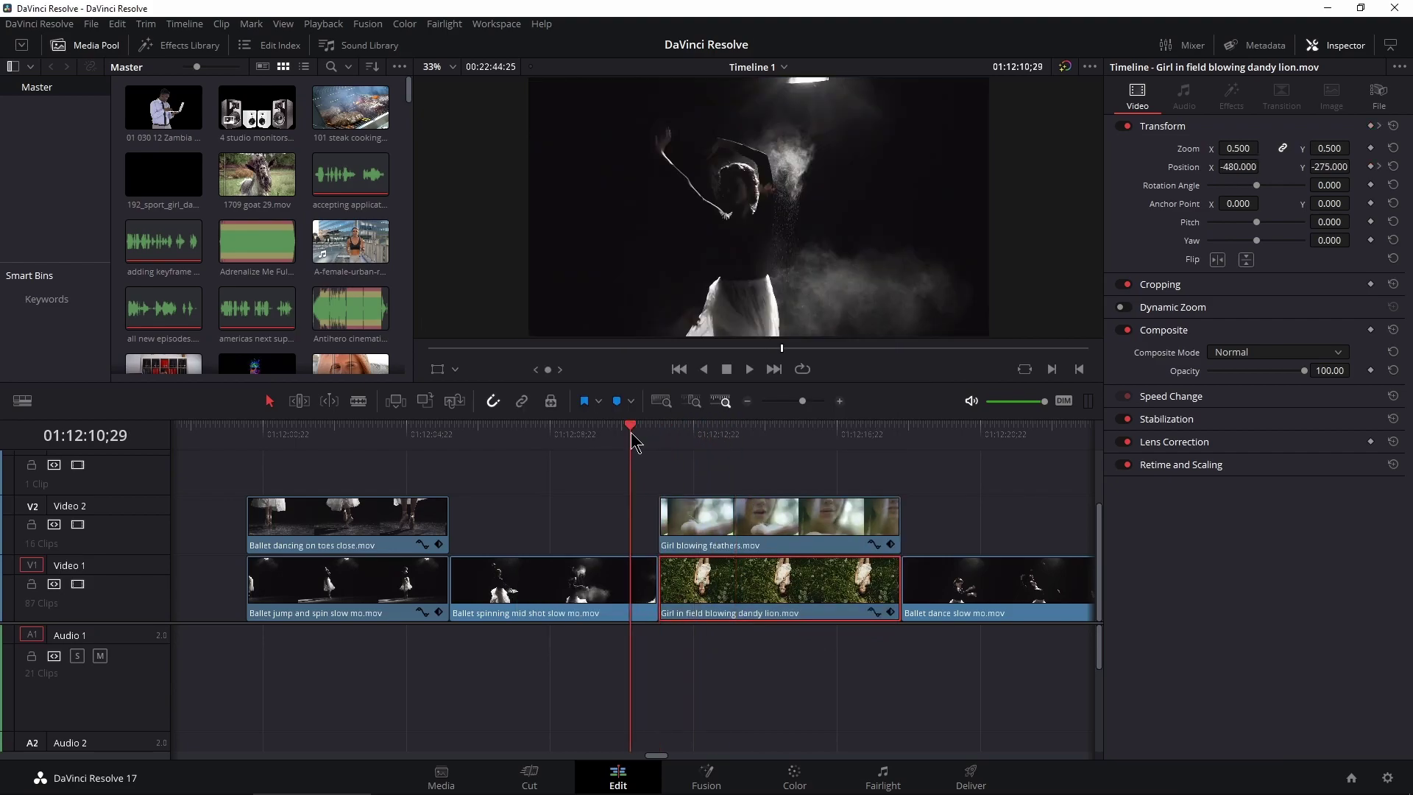
{"action": "key", "text": "ctrl+f"}
{"action": "key", "text": "space"}
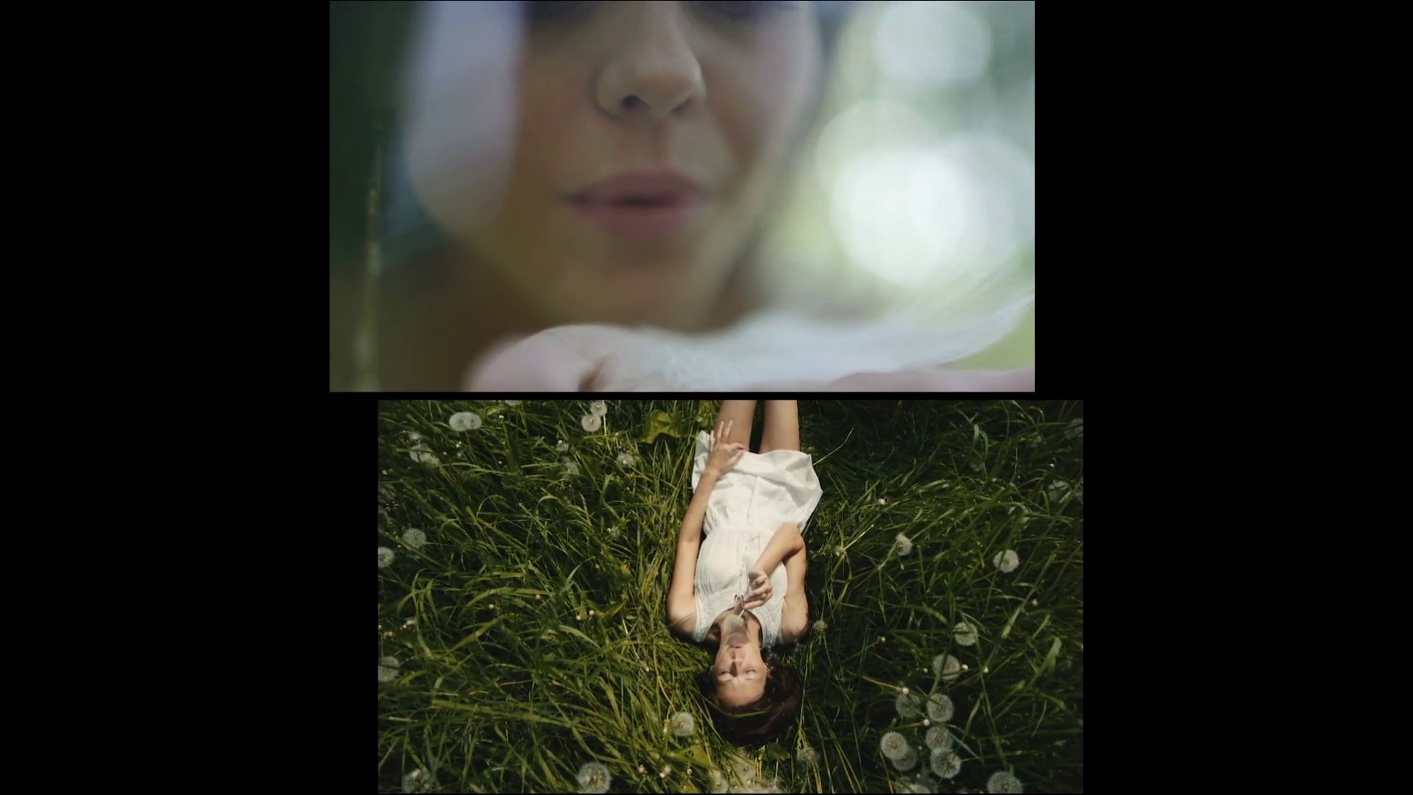
{"action": "key", "text": "Escape"}
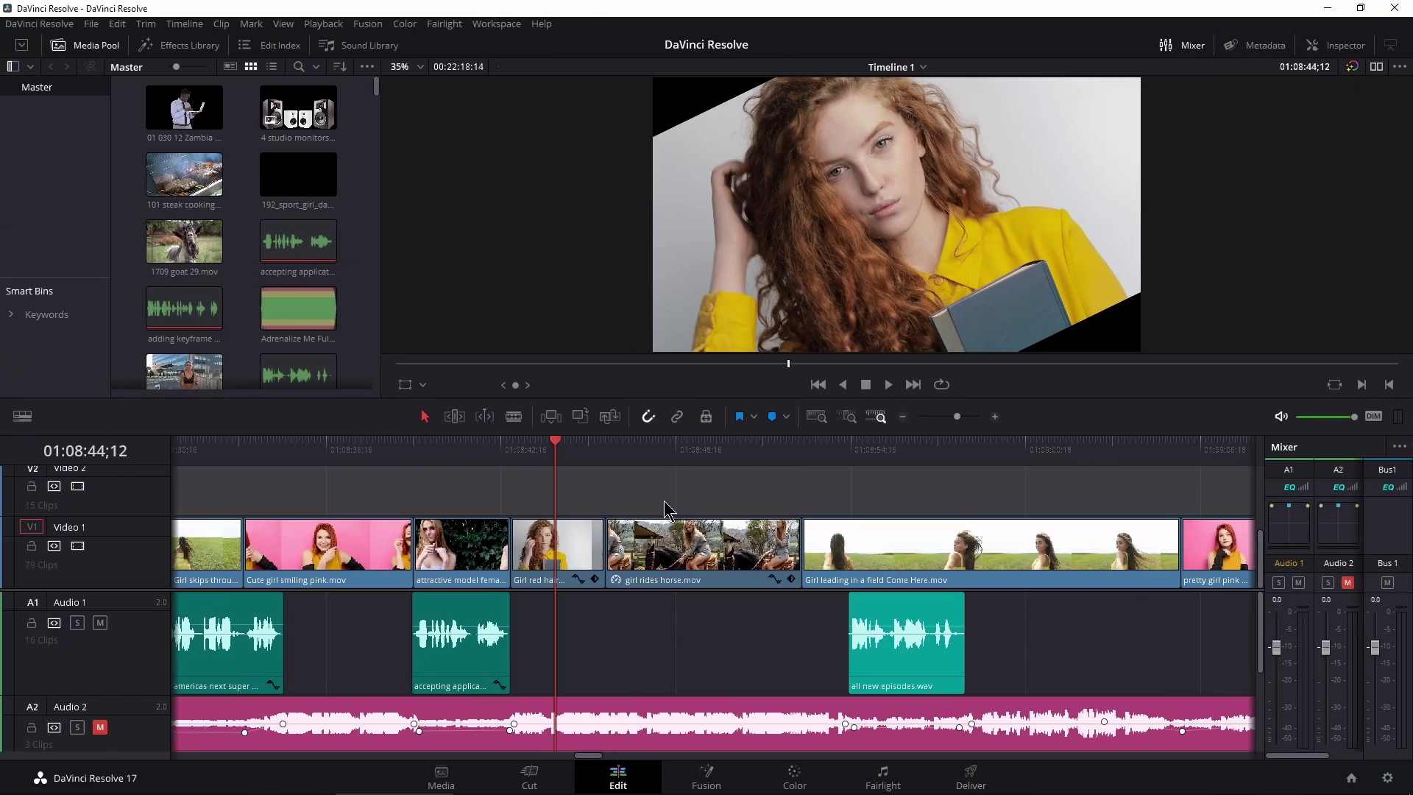
- Remove only Zoom, Scale X and Scale Y from the horse clip via Remove Attributes
{"action": "left_click", "coordinate": [568, 557]}
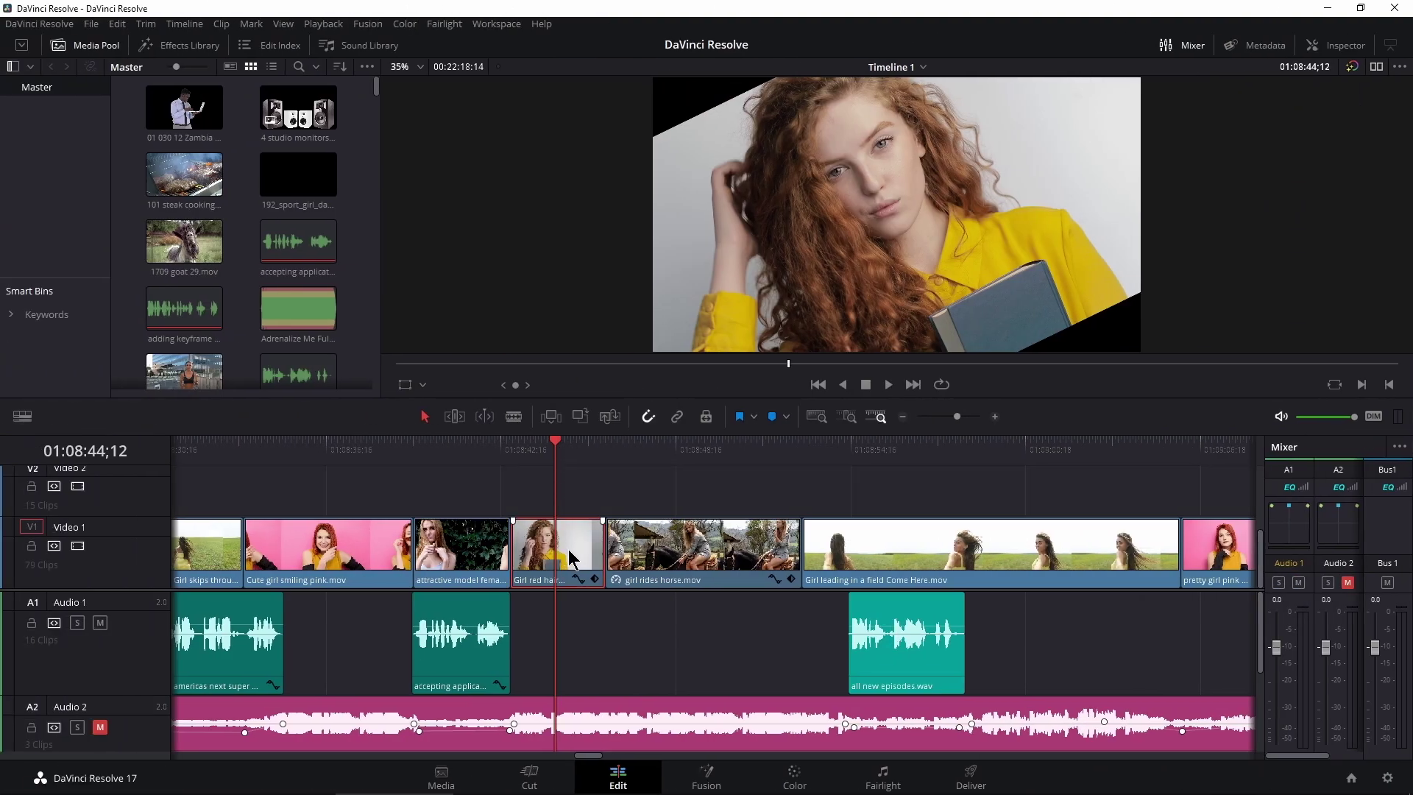
{"action": "left_click_drag", "start_coordinate": [559, 471], "coordinate": [695, 476]}
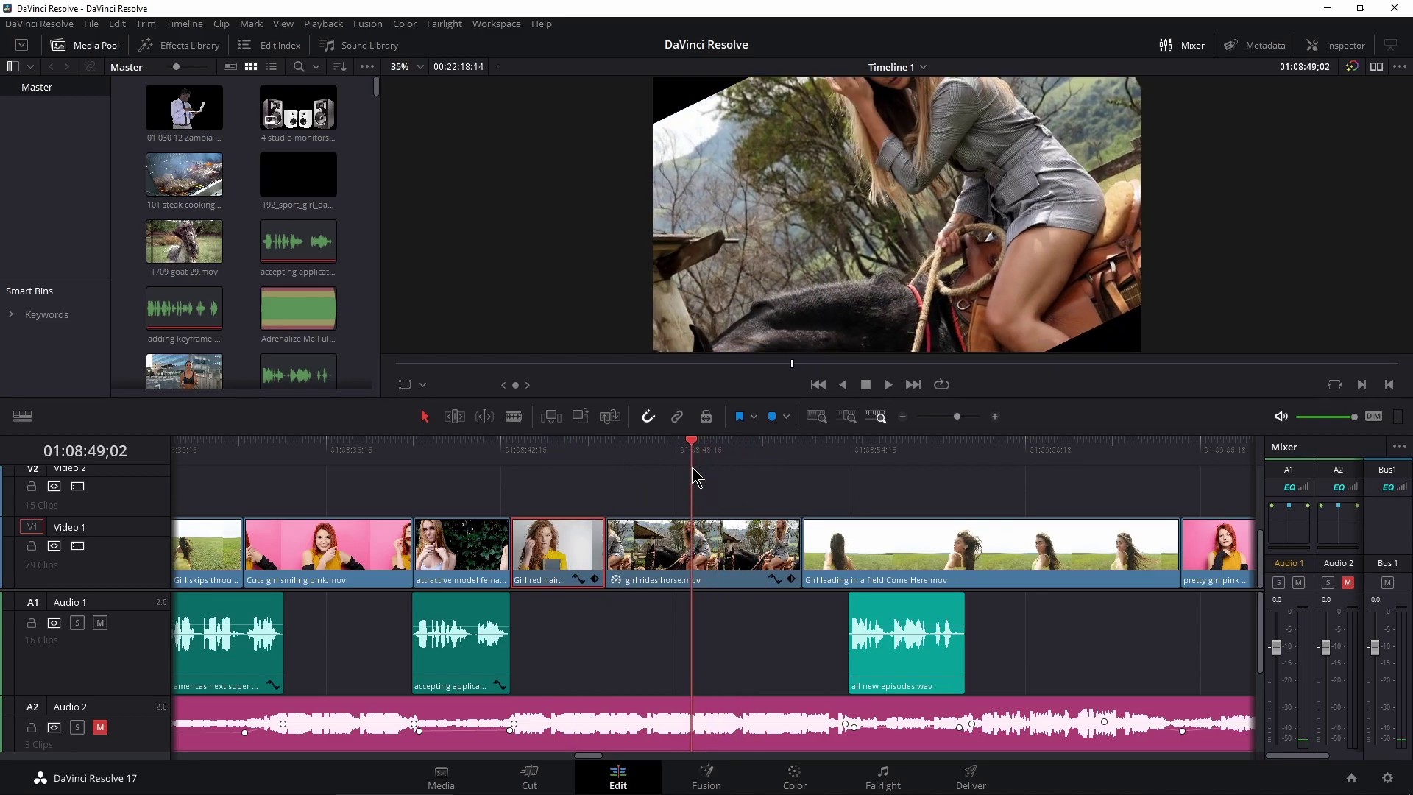
{"action": "right_click", "coordinate": [709, 543]}
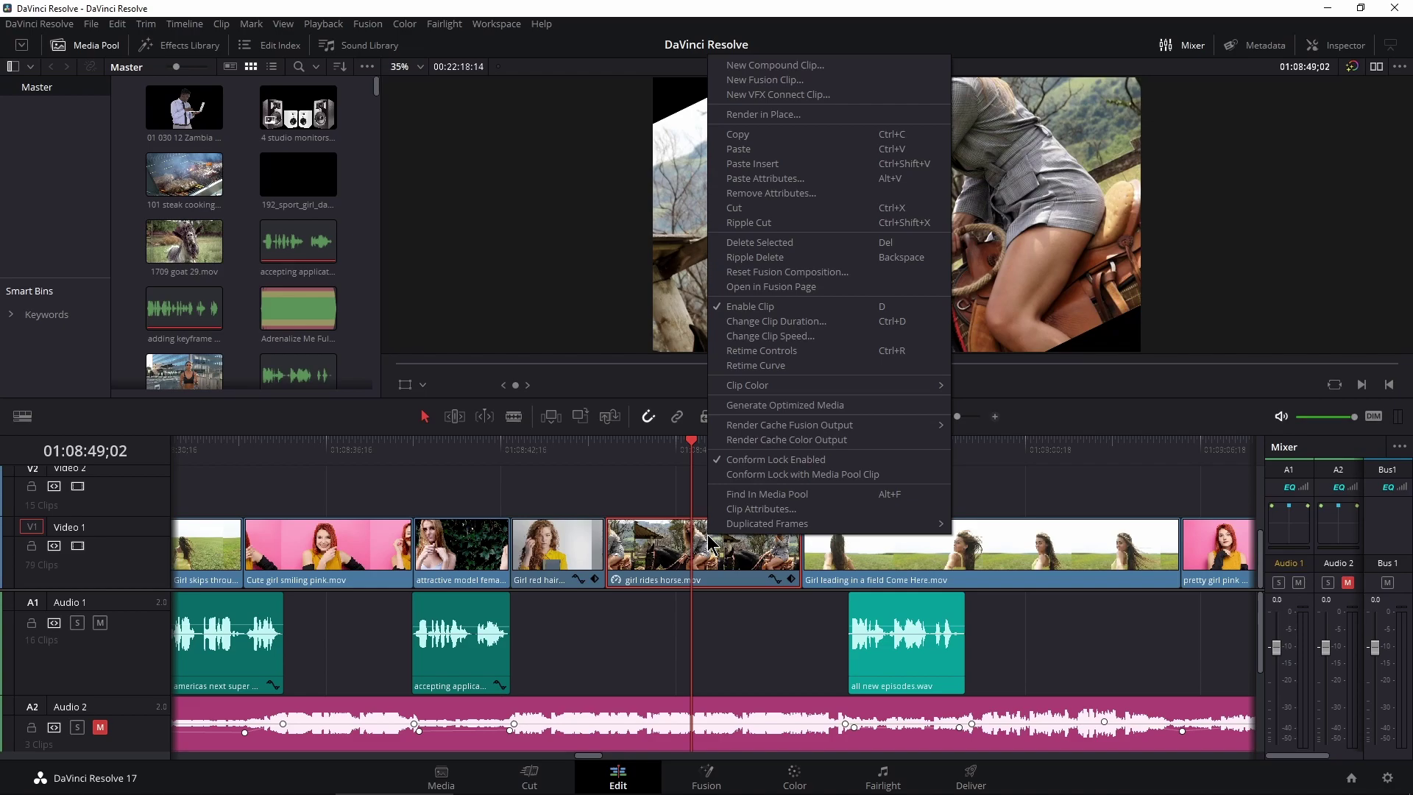
{"action": "left_click", "coordinate": [769, 192]}
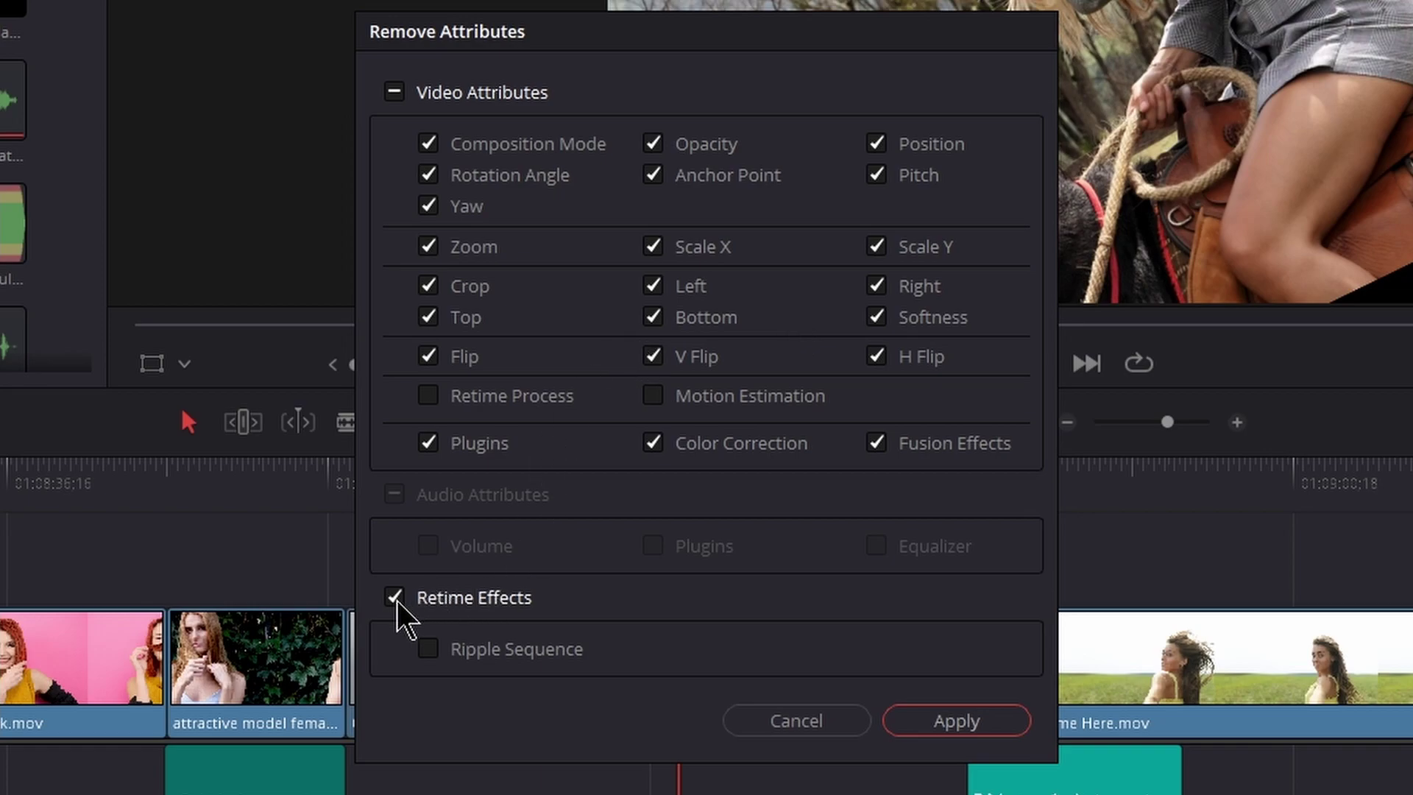
{"action": "left_click", "coordinate": [395, 92]}
{"action": "left_click", "coordinate": [395, 92]}
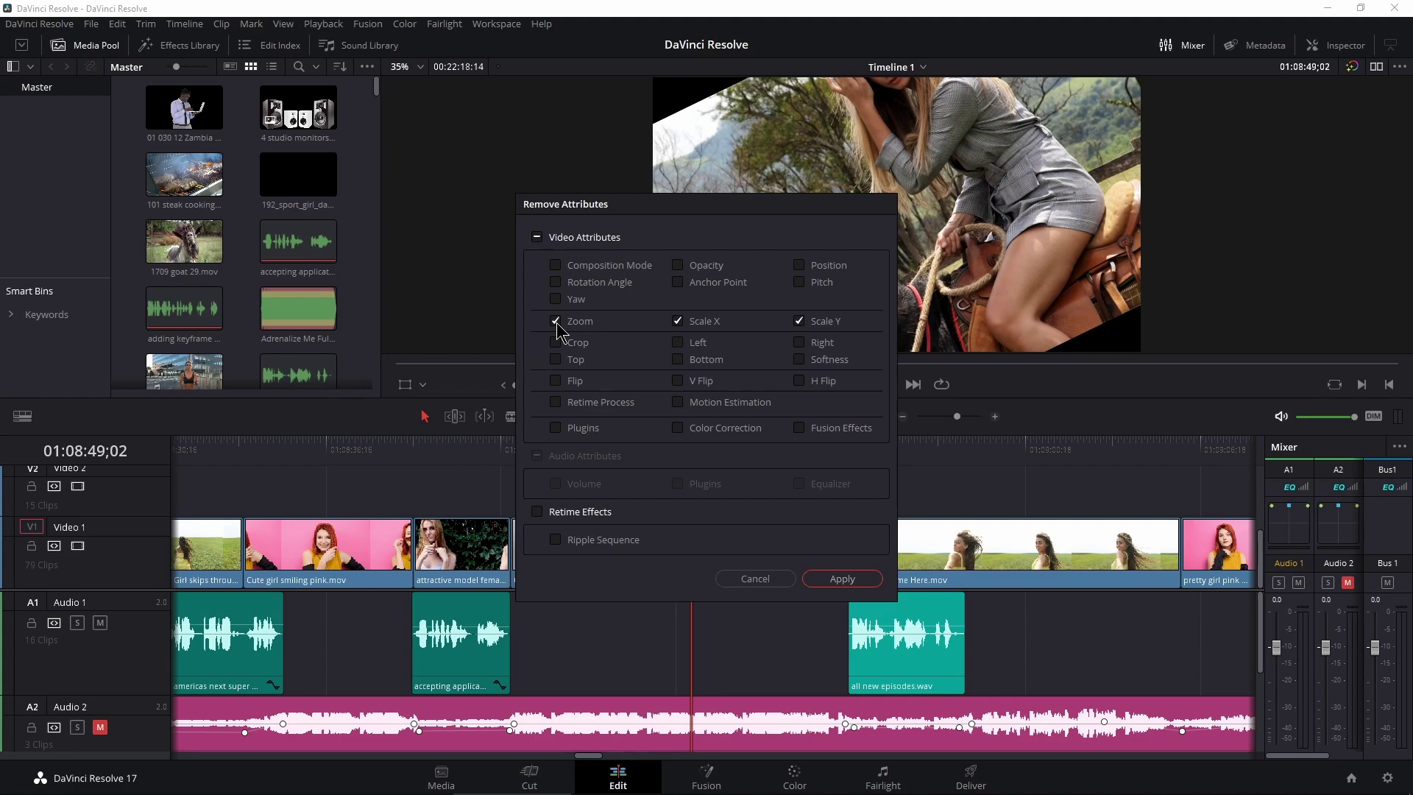
{"action": "left_click", "coordinate": [840, 578]}
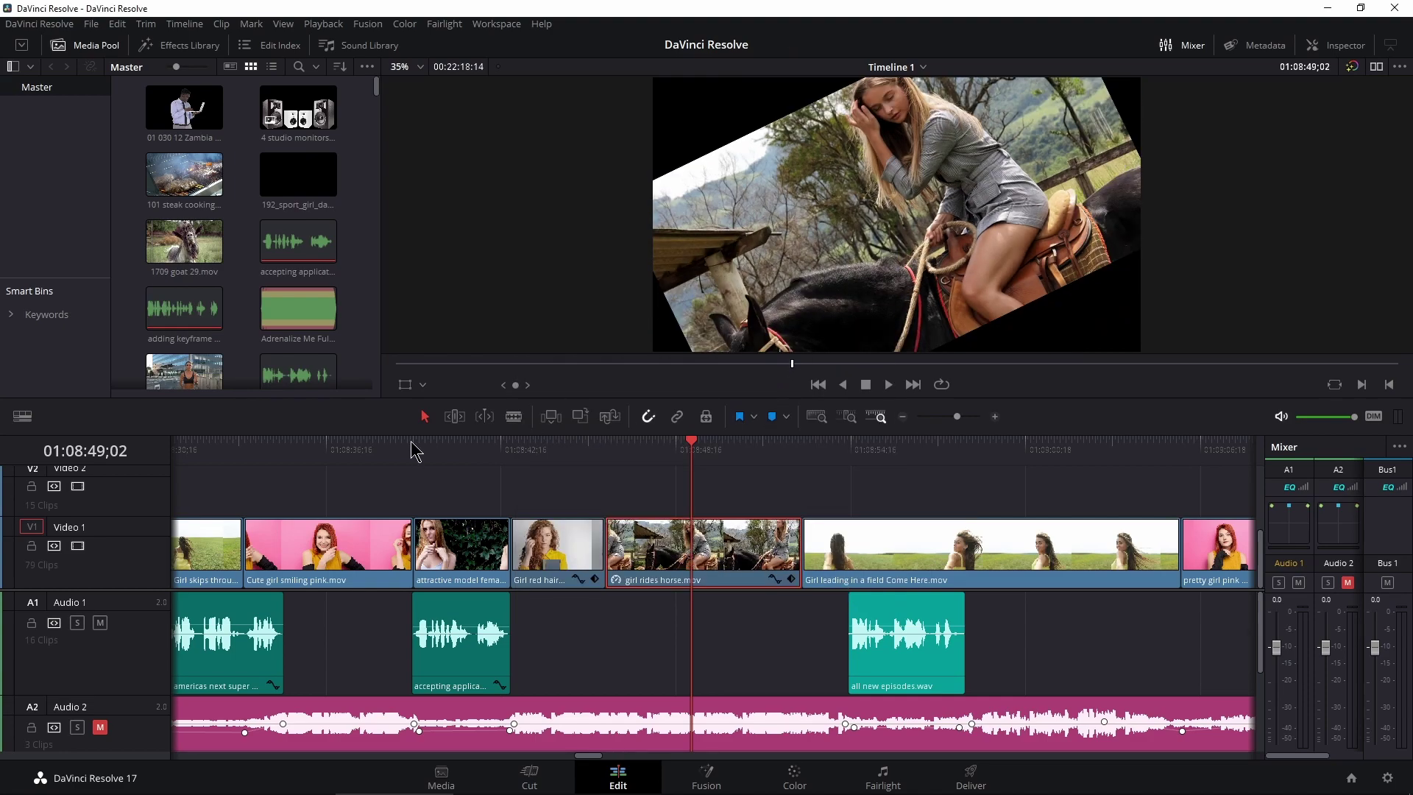
{"action": "left_click", "coordinate": [563, 450]}
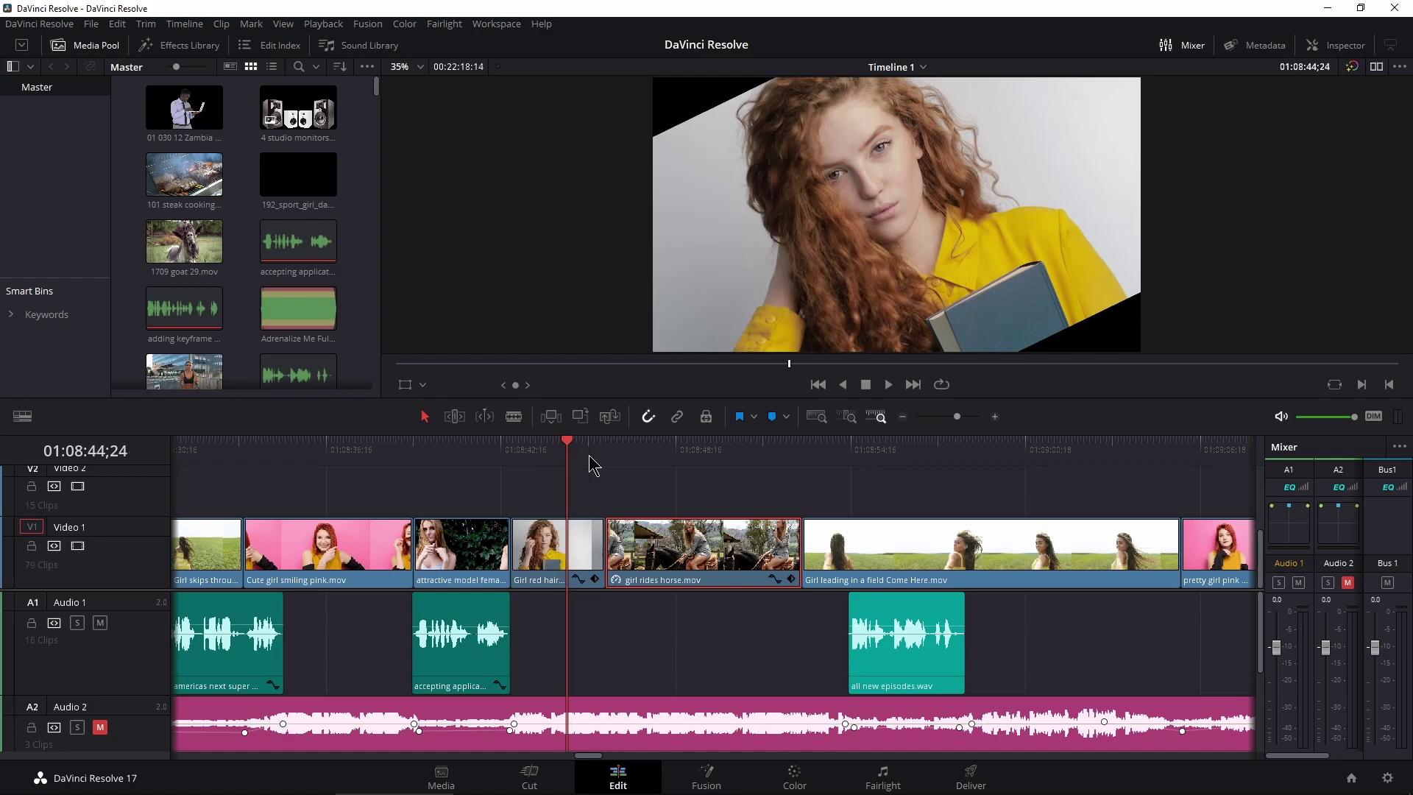
- Paste the redhead clip's 1.370 zoom back onto the horse clip
{"action": "left_click", "coordinate": [626, 460]}
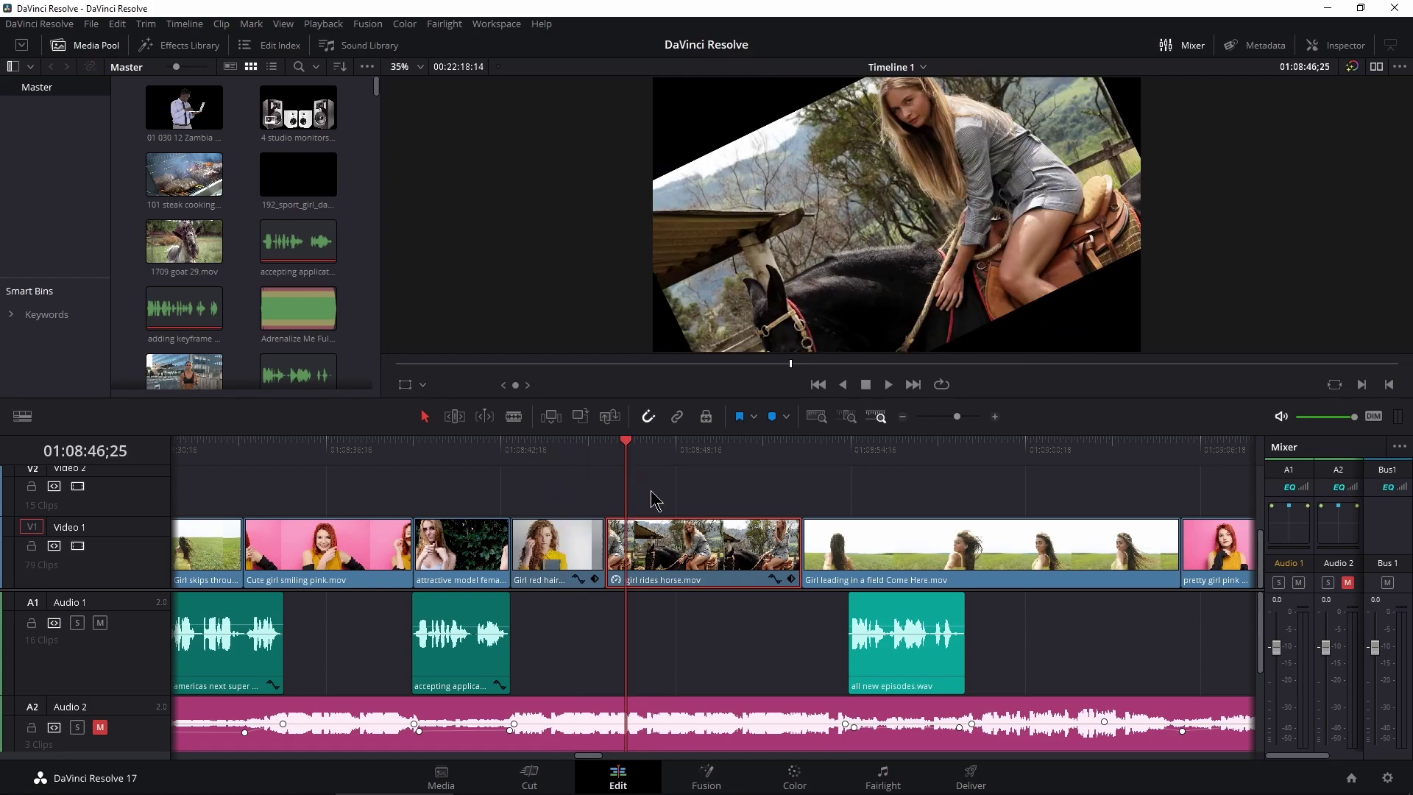
{"action": "right_click", "coordinate": [657, 563]}
{"action": "left_click", "coordinate": [695, 194]}
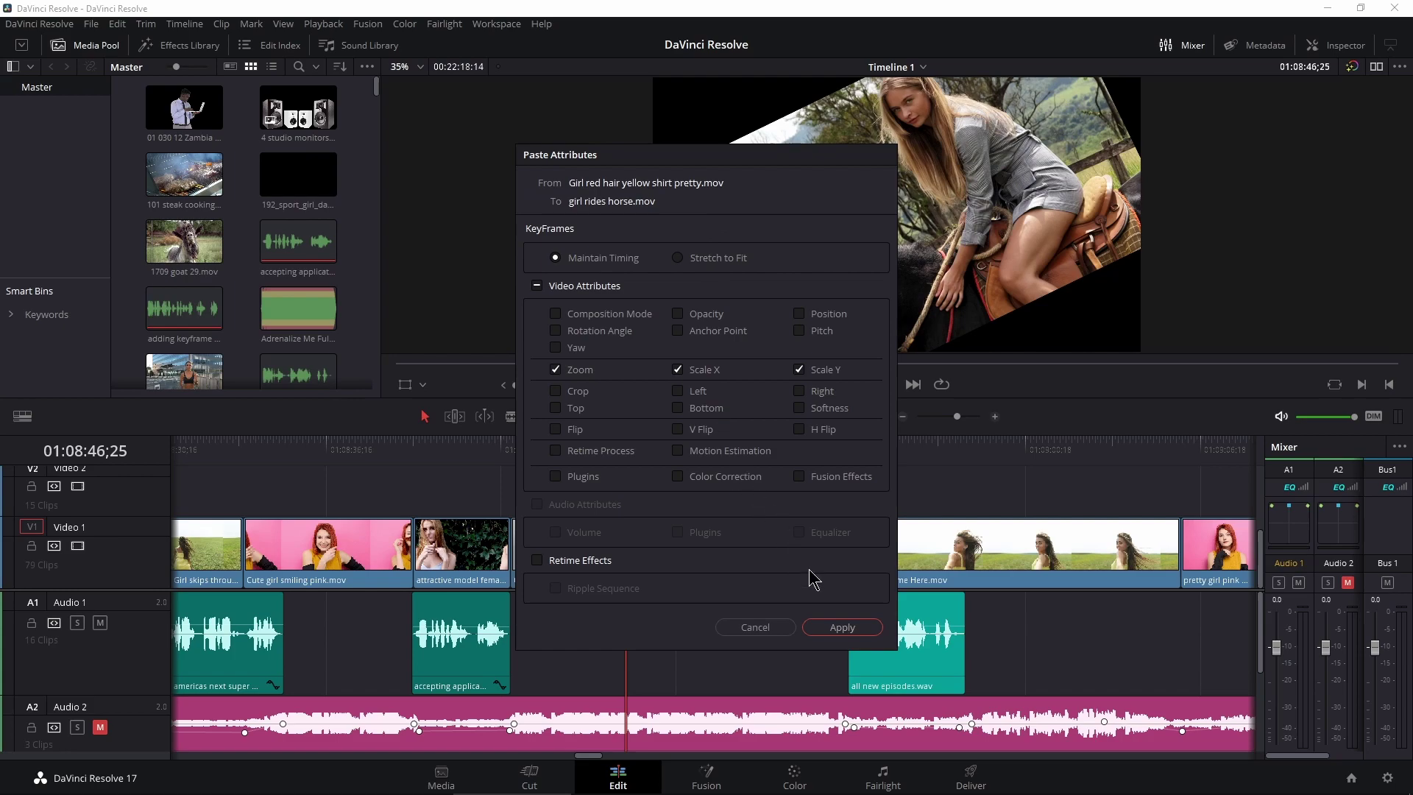
{"action": "left_click", "coordinate": [839, 627]}
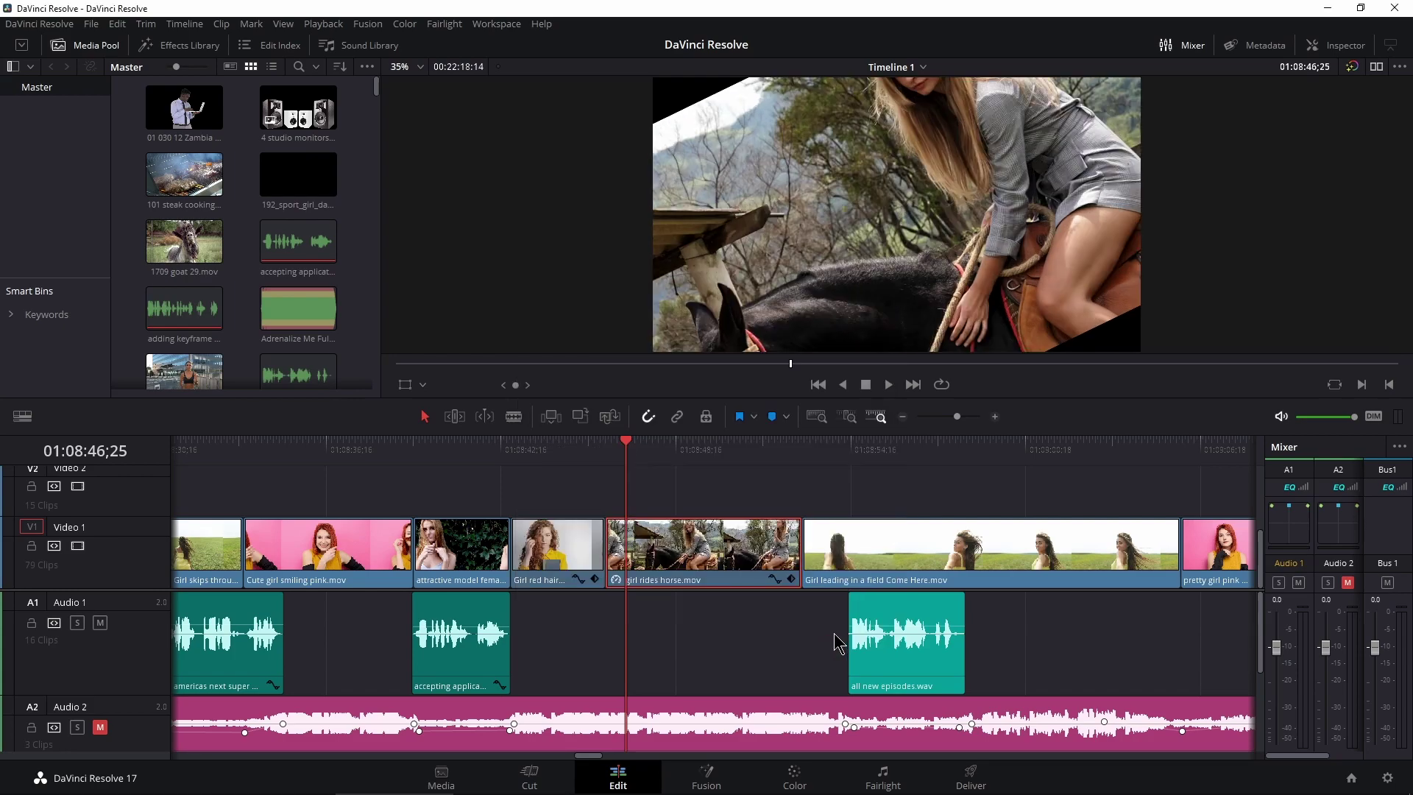
{"action": "left_click_drag", "start_coordinate": [681, 462], "coordinate": [705, 466]}
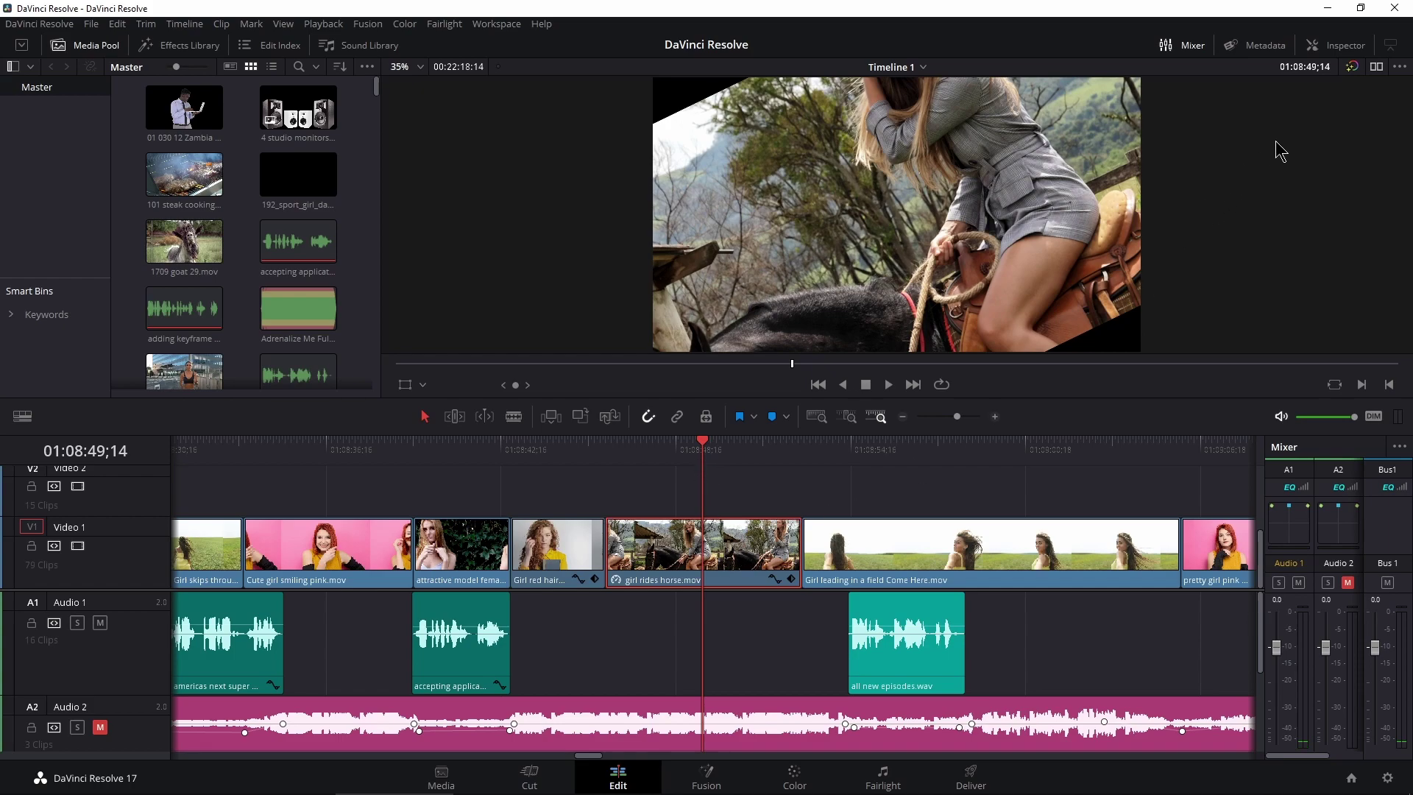
- Reset the horse clip's zoom to 1.000 in the Inspector, keeping its 25.900 rotation
{"action": "left_click", "coordinate": [1334, 45]}
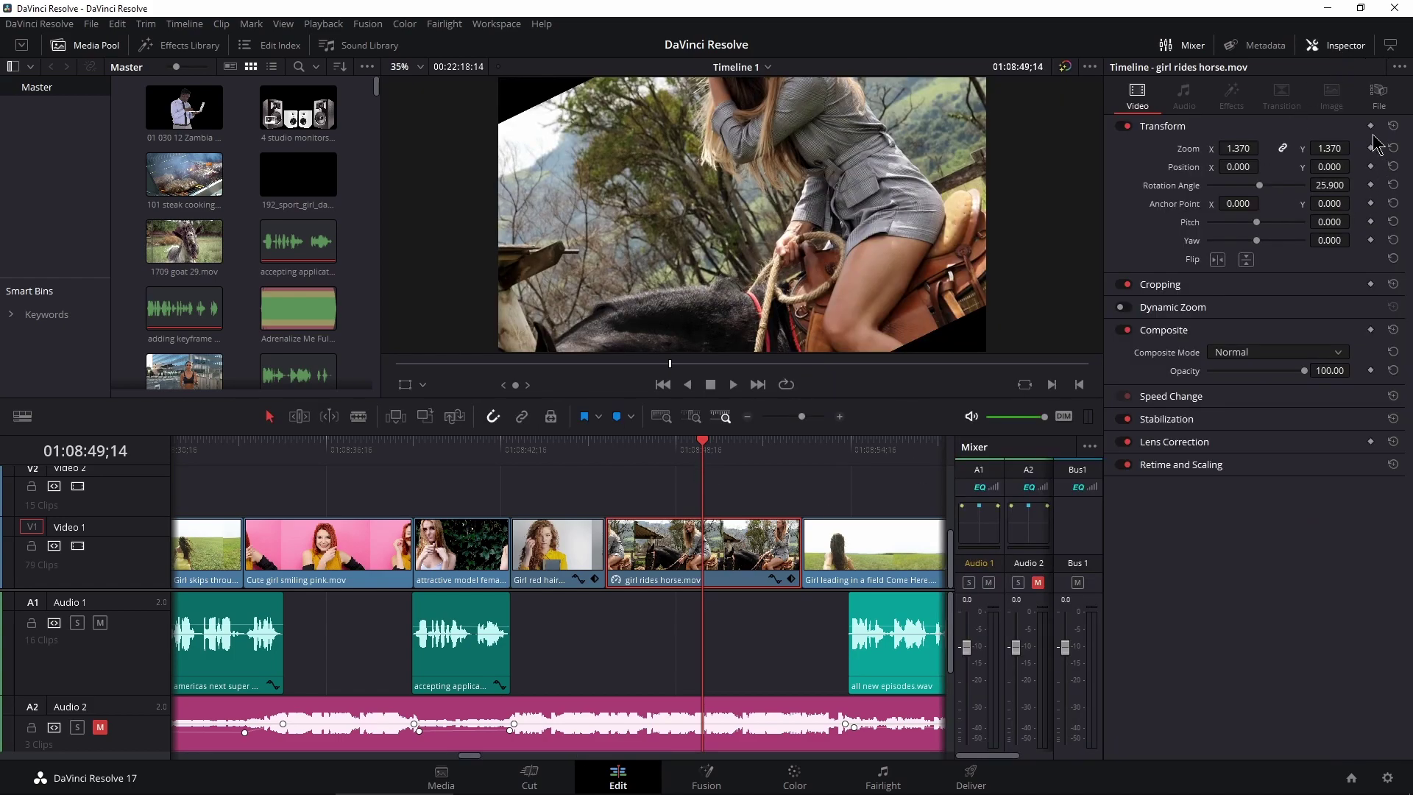
{"action": "left_click", "coordinate": [1393, 148]}
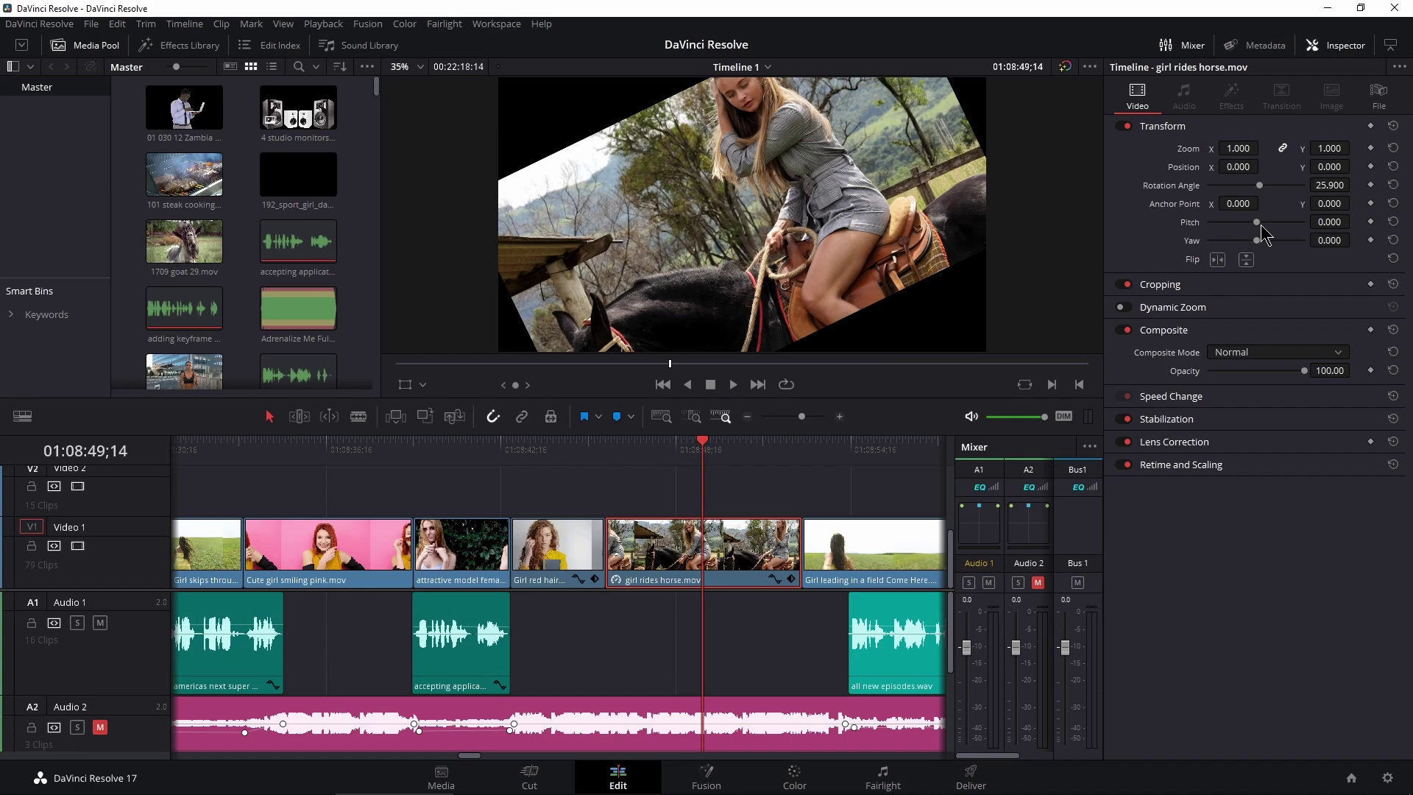
{"action": "left_click", "coordinate": [1334, 44]}
- Remove Zoom, Scale X/Y and Color Correction from the Girl leading in a field Come Here clip
{"action": "scroll", "coordinate": [638, 530], "scroll_direction": "right", "scroll_amount": 3}
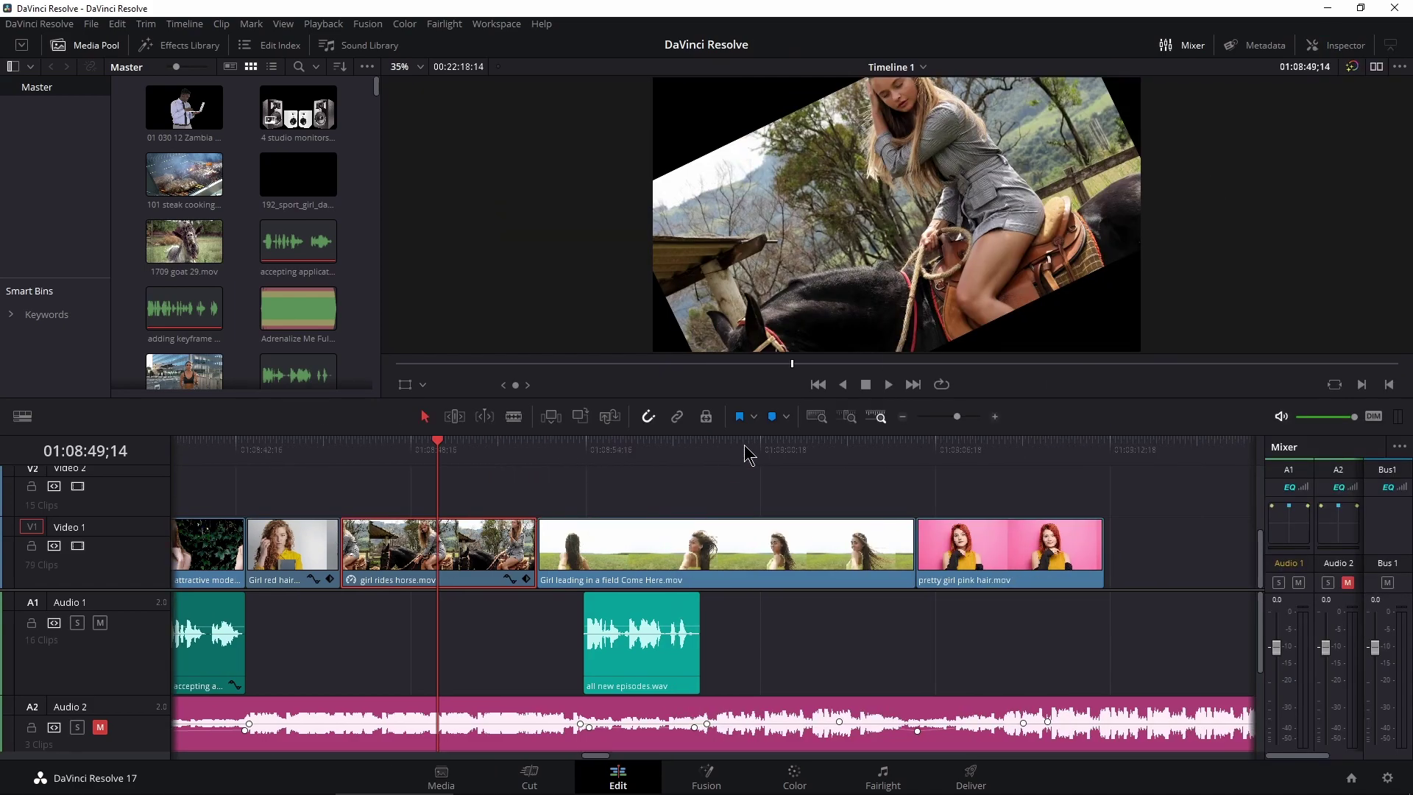
{"action": "left_click", "coordinate": [817, 450]}
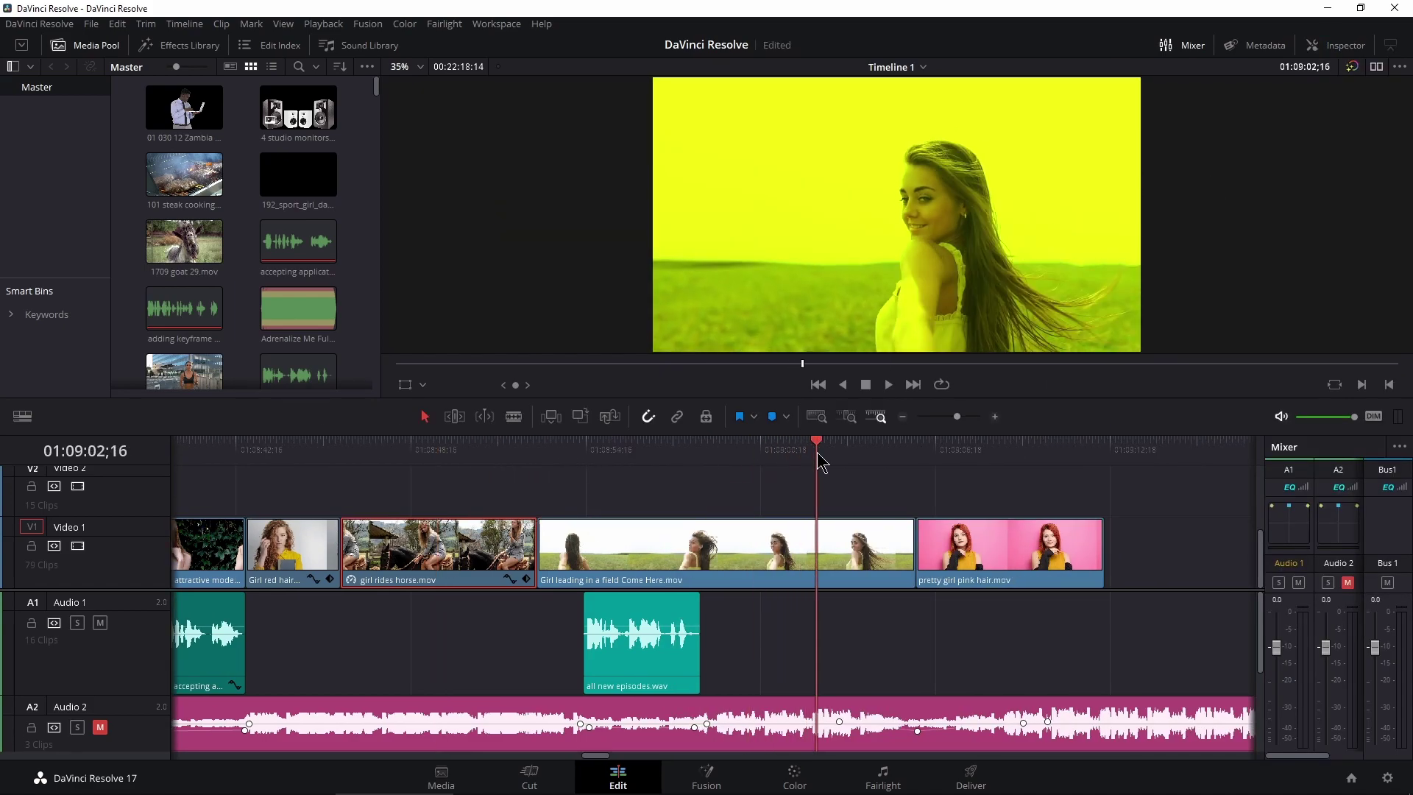
{"action": "right_click", "coordinate": [848, 566]}
{"action": "left_click", "coordinate": [950, 203]}
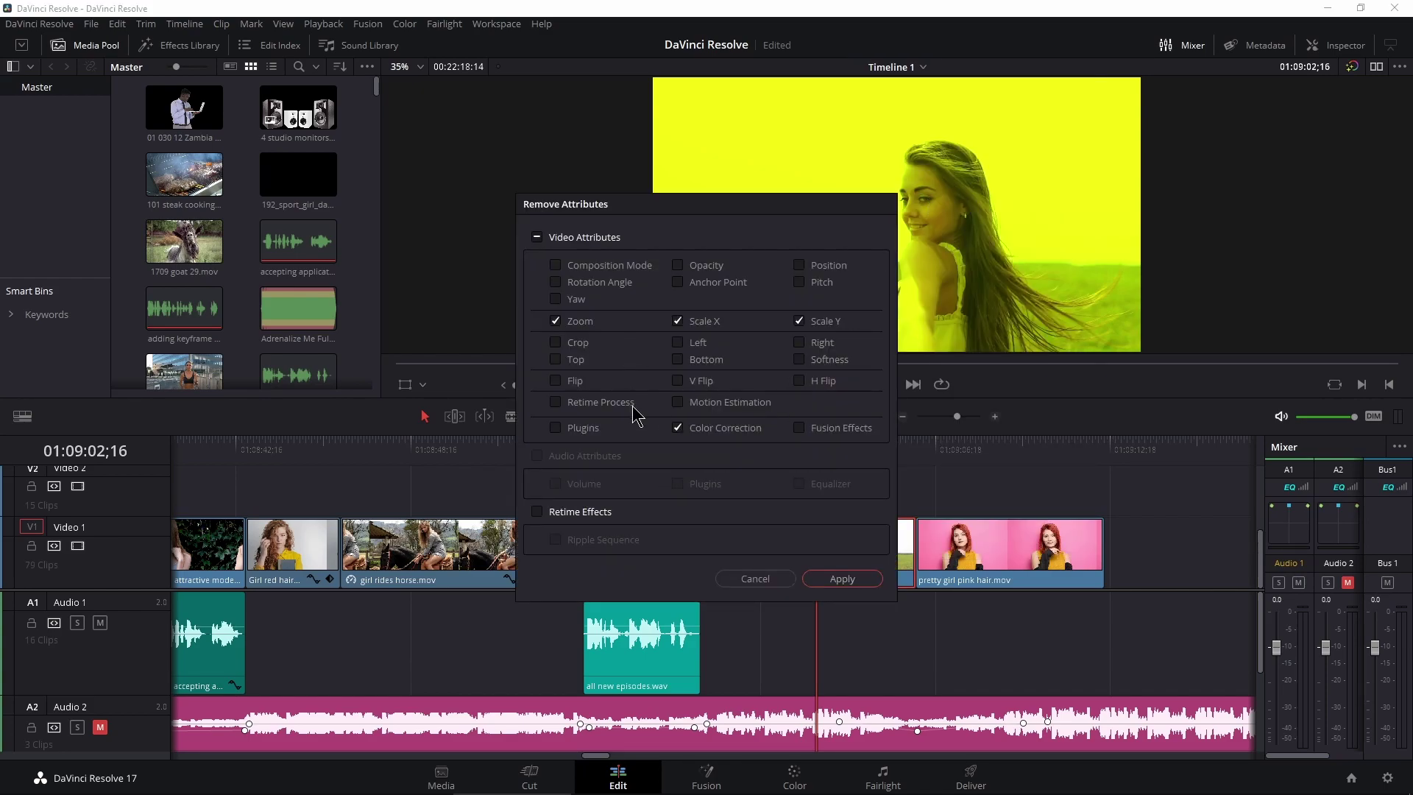
{"action": "left_click", "coordinate": [832, 579]}
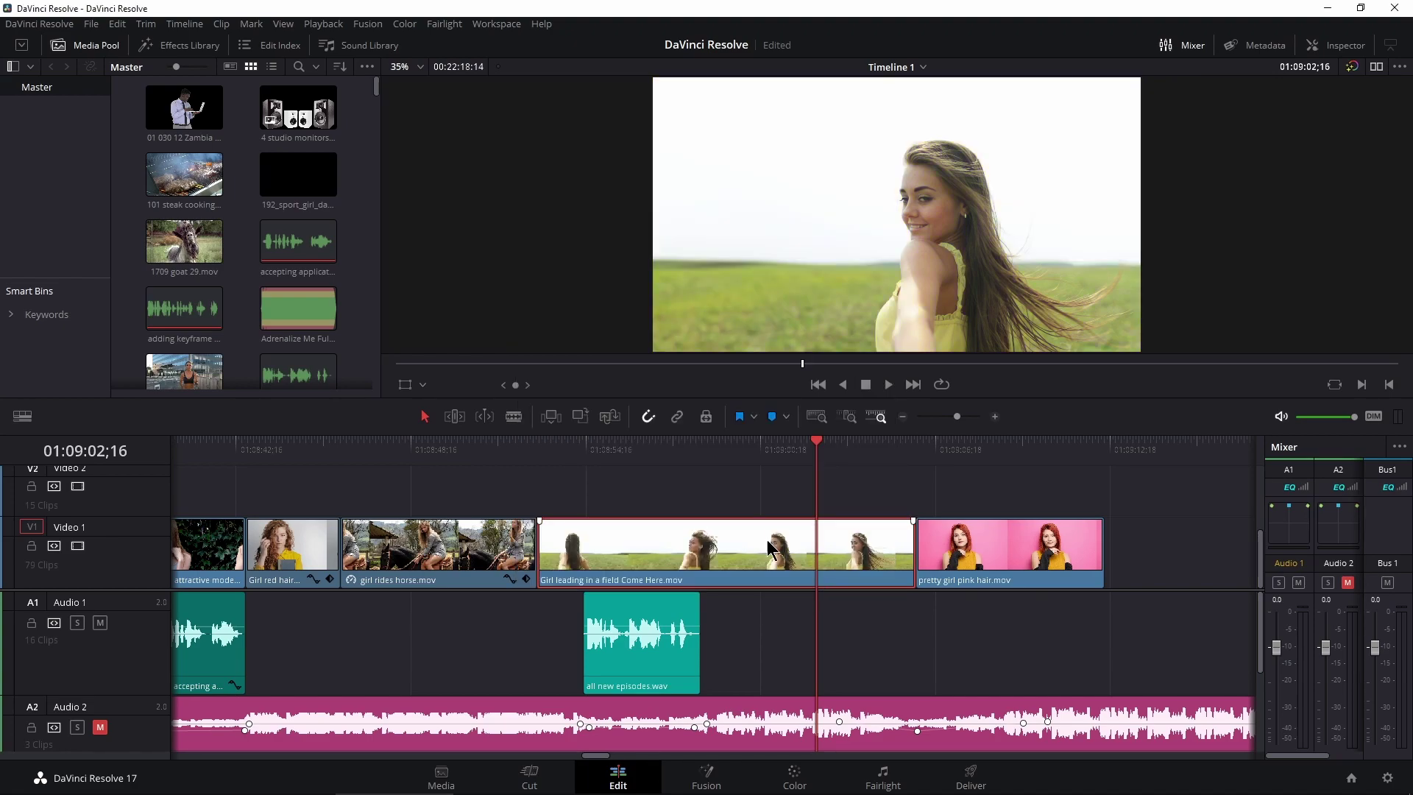
{"action": "left_click_drag", "start_coordinate": [825, 446], "coordinate": [793, 456]}
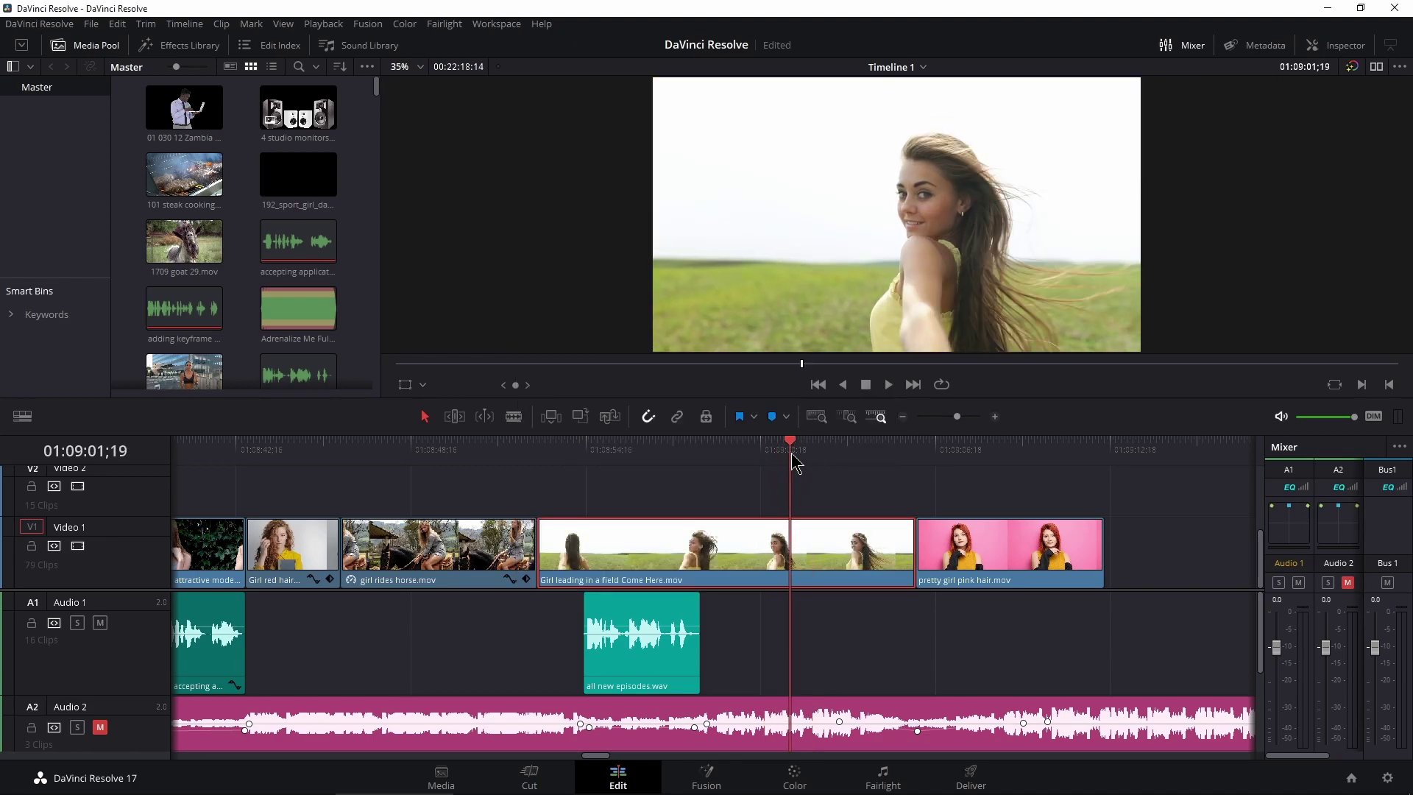
{"action": "right_click", "coordinate": [748, 553]}
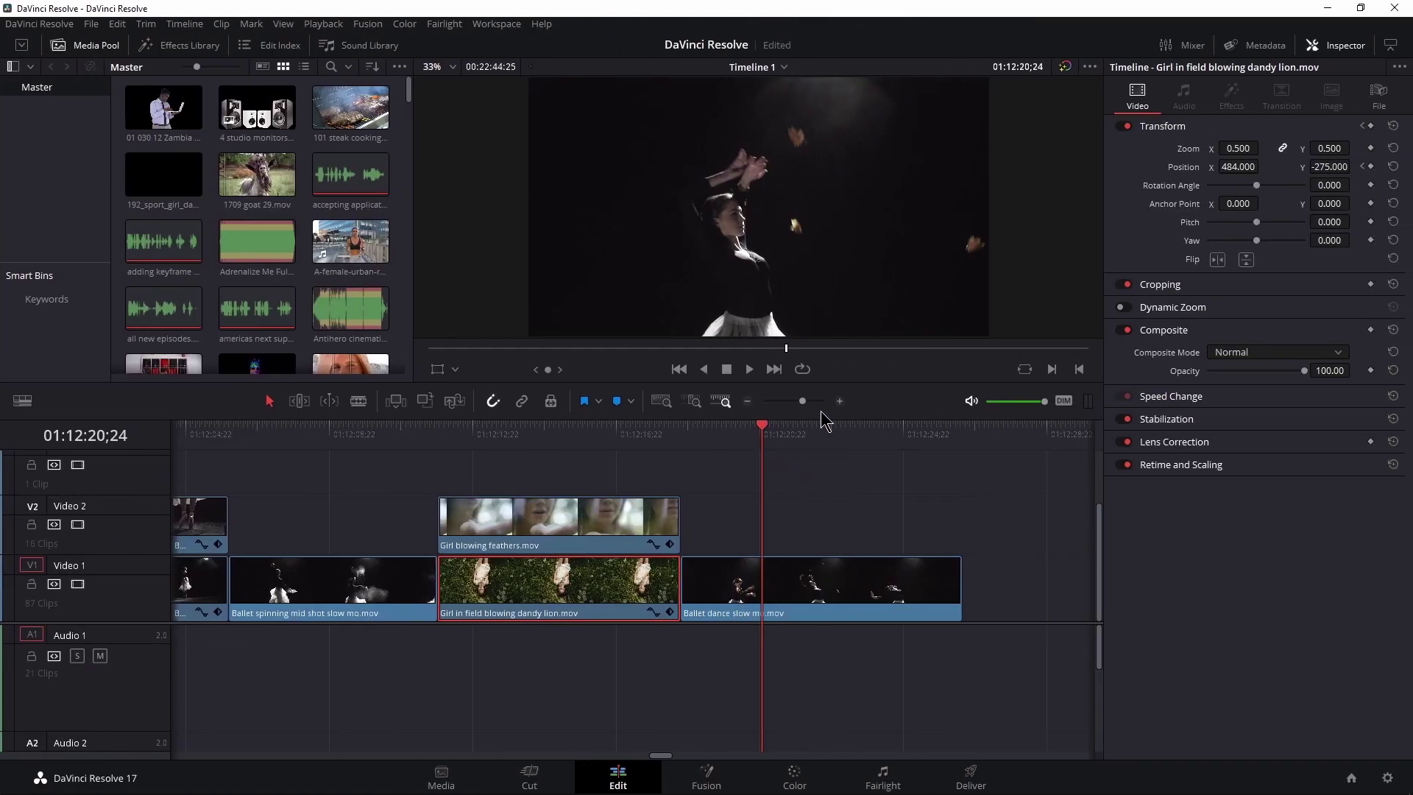
{"action": "left_click_drag", "start_coordinate": [818, 404], "coordinate": [797, 407]}
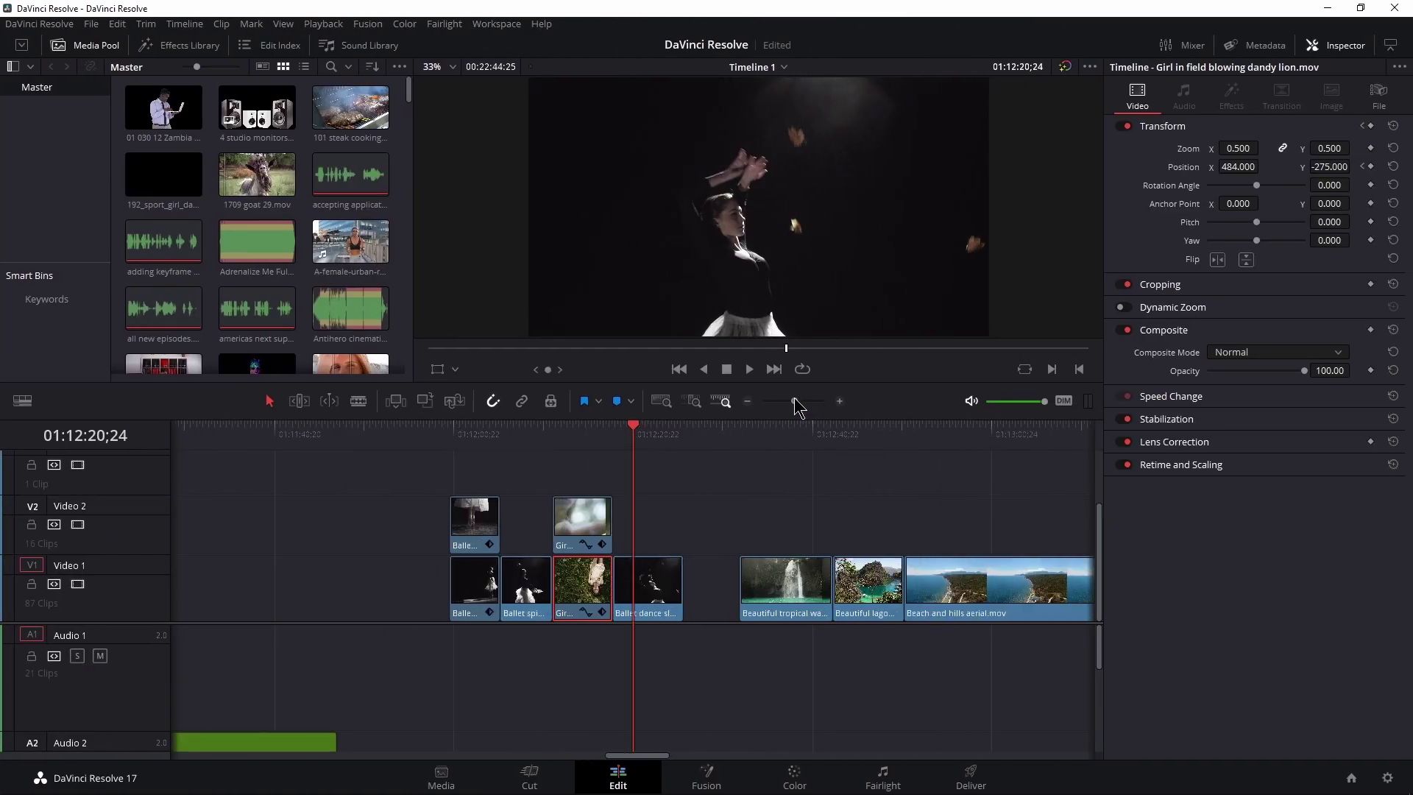
{"action": "scroll", "coordinate": [685, 498], "scroll_direction": "right", "scroll_amount": 5}
{"action": "left_click_drag", "start_coordinate": [388, 433], "coordinate": [421, 486]}
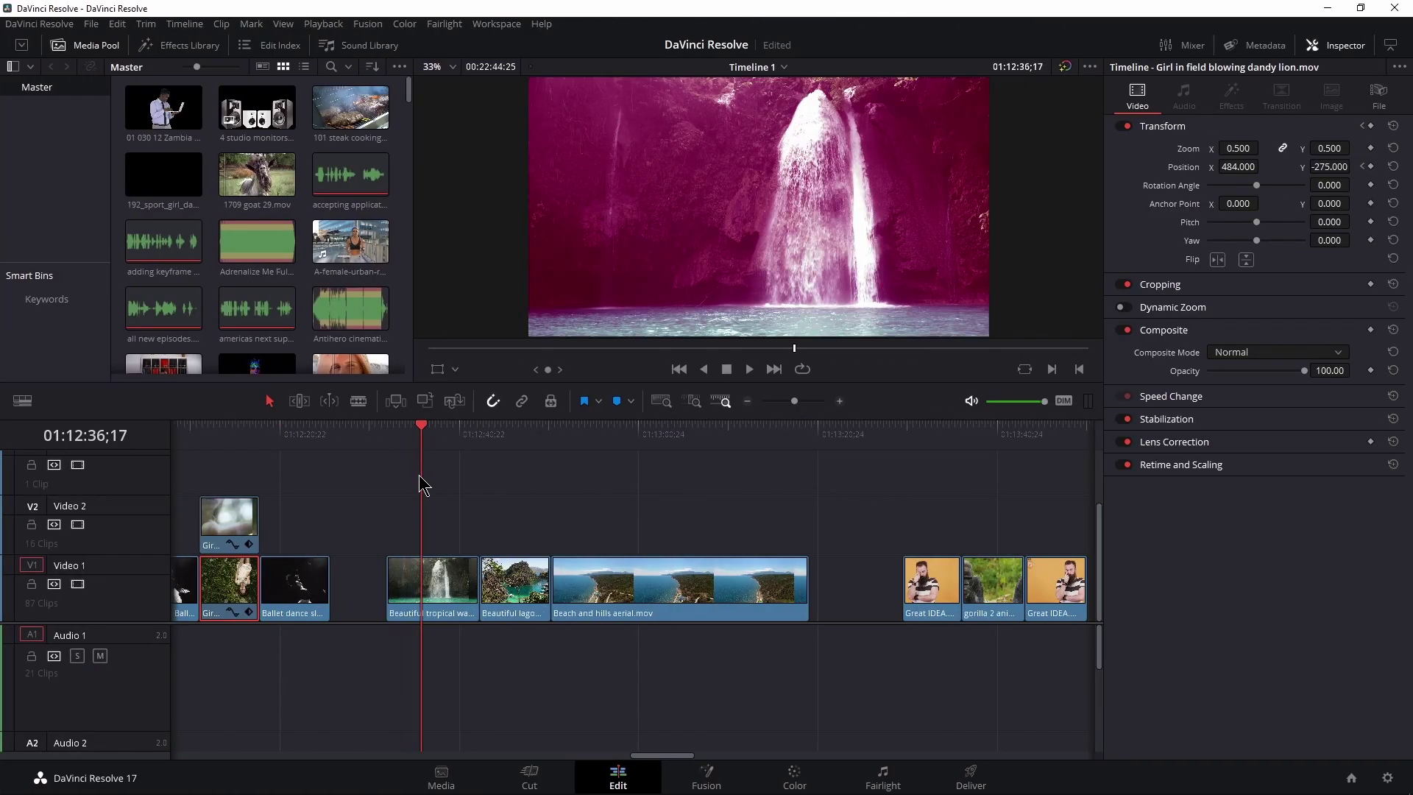
{"action": "left_click", "coordinate": [445, 601]}
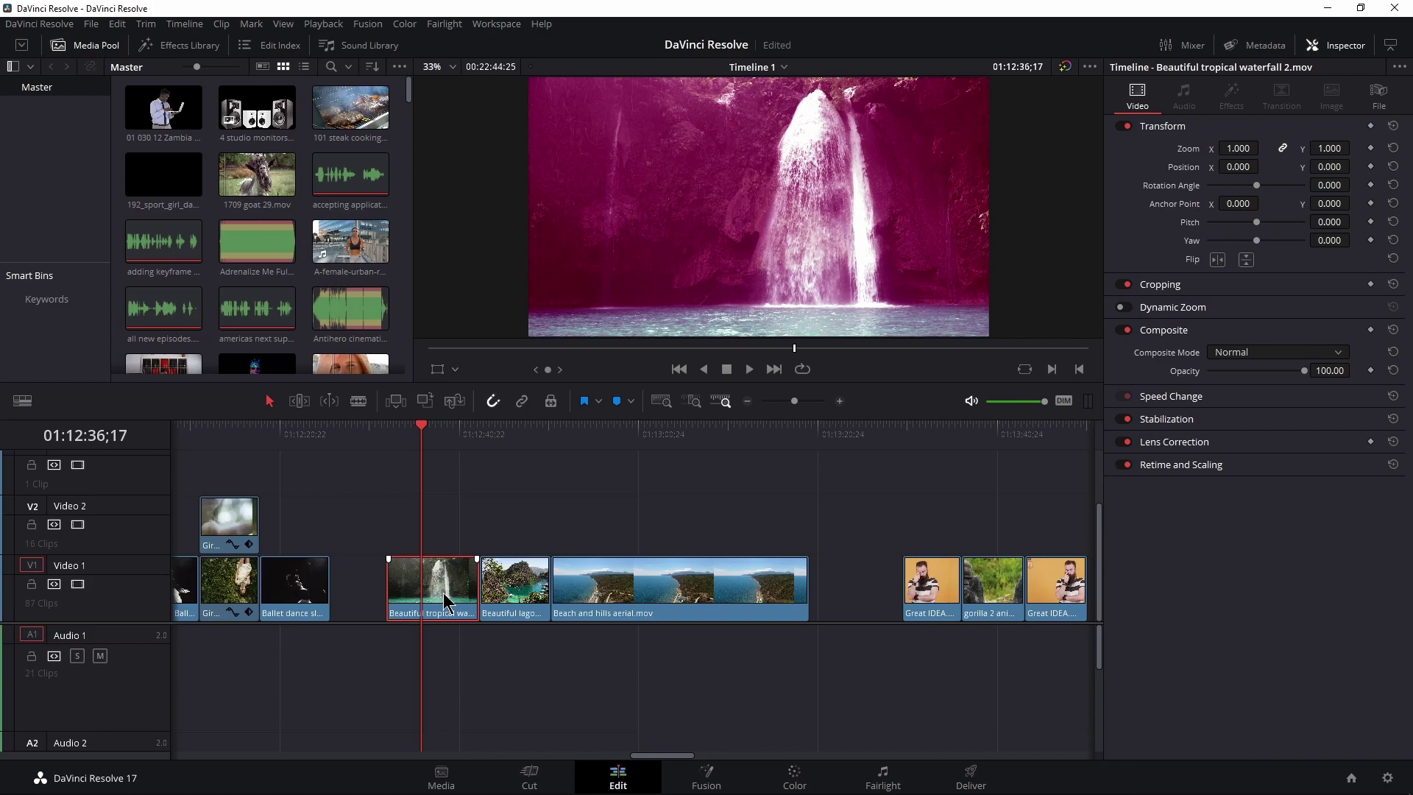
{"action": "left_click", "coordinate": [791, 779]}
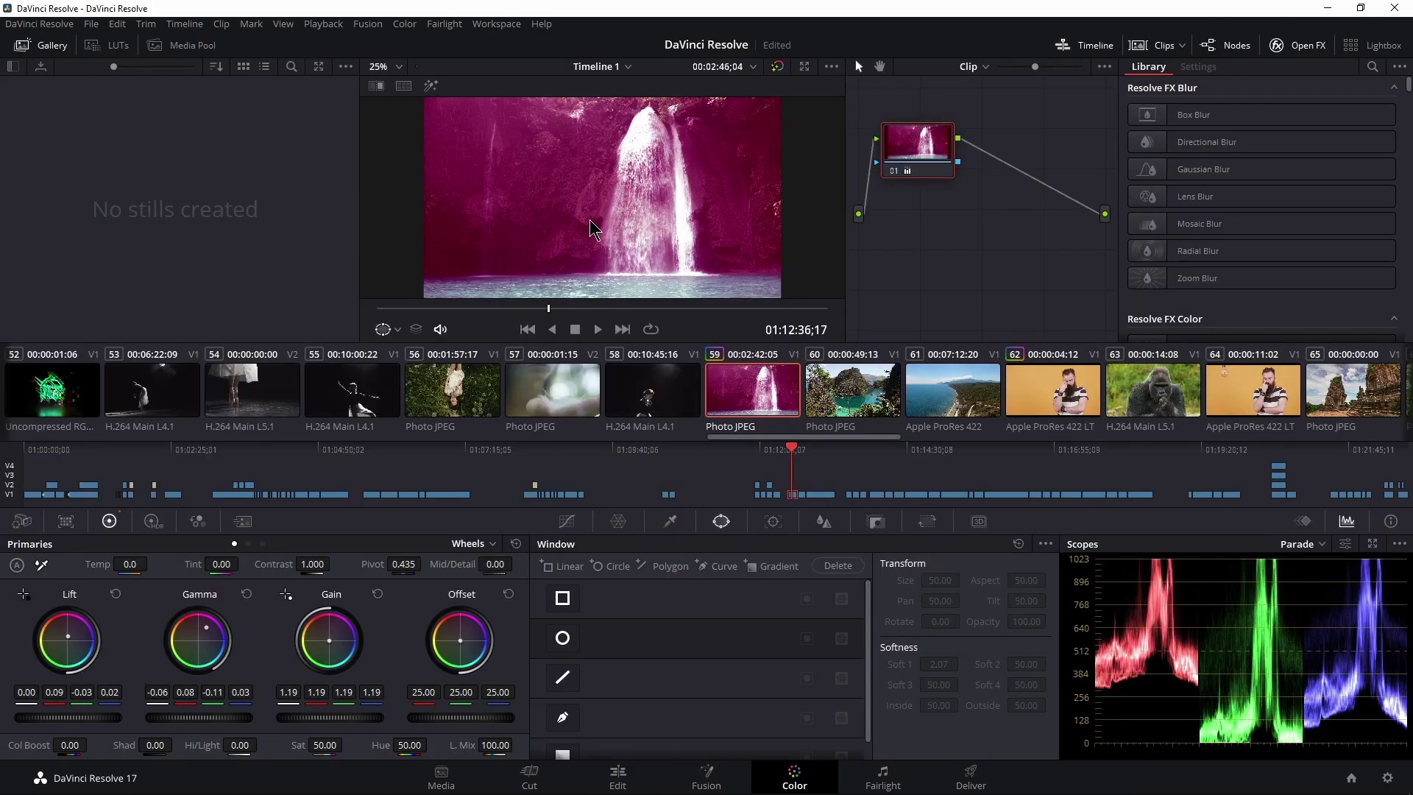
{"action": "left_click", "coordinate": [618, 777]}
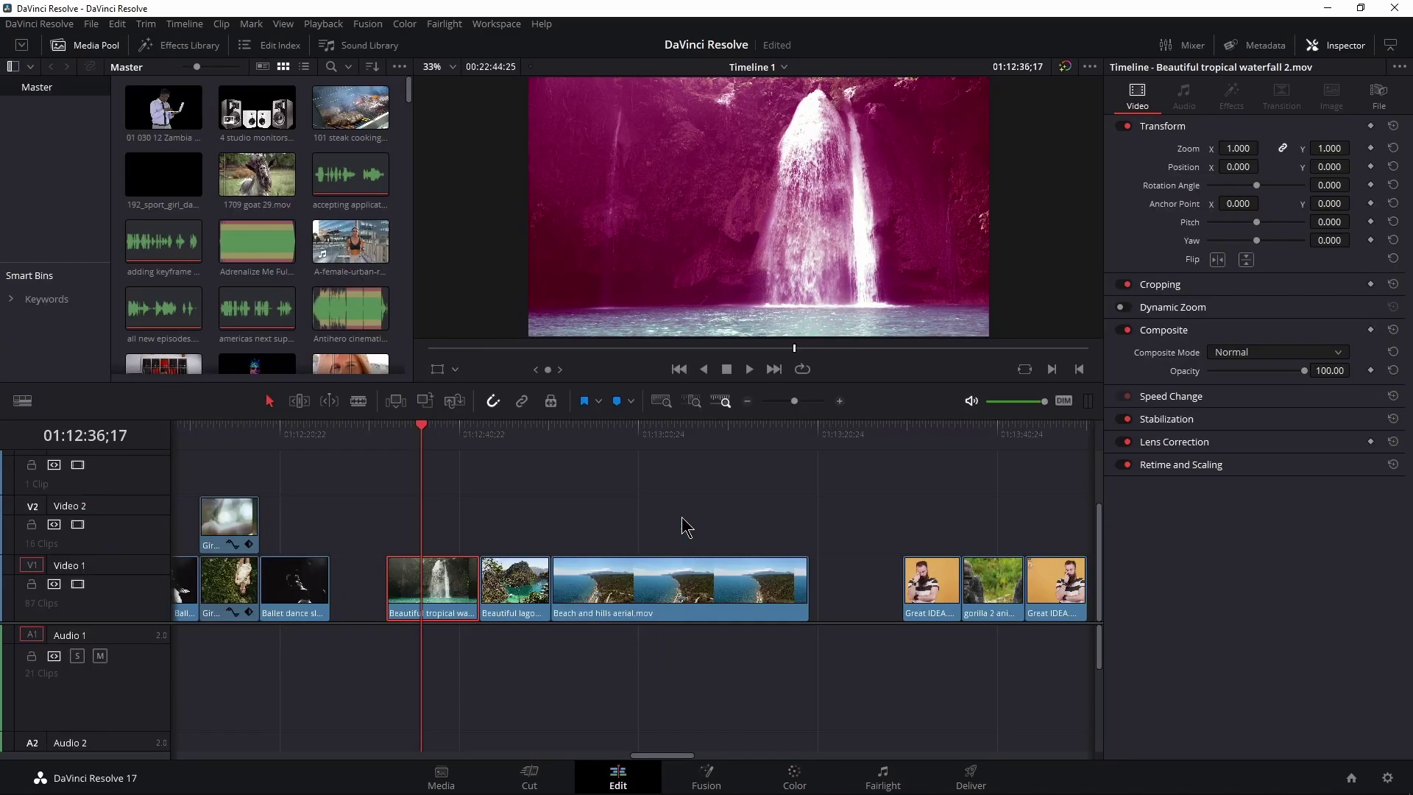
{"action": "left_click_drag", "start_coordinate": [794, 401], "coordinate": [796, 401]}
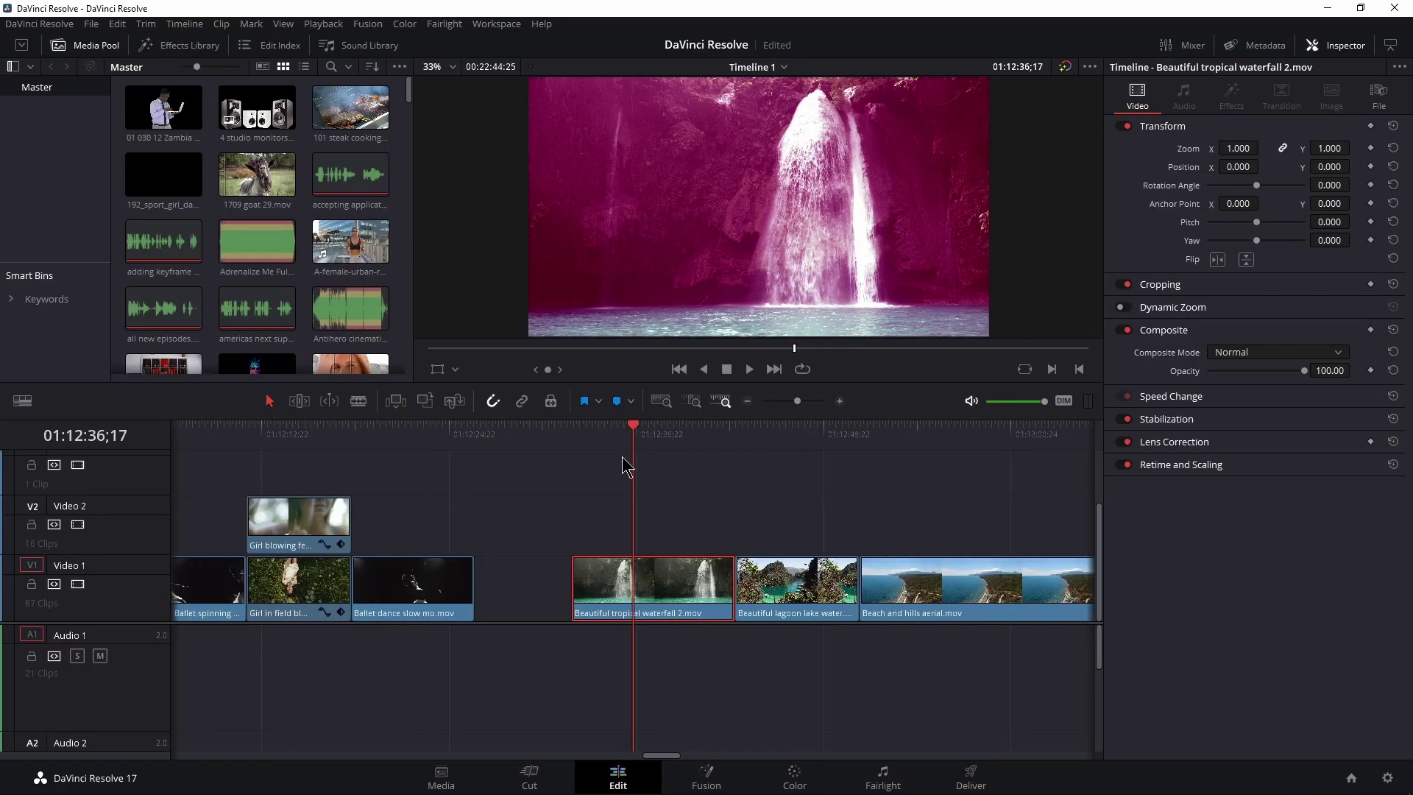
{"action": "left_click_drag", "start_coordinate": [627, 463], "coordinate": [736, 460]}
{"action": "key", "text": "space"}
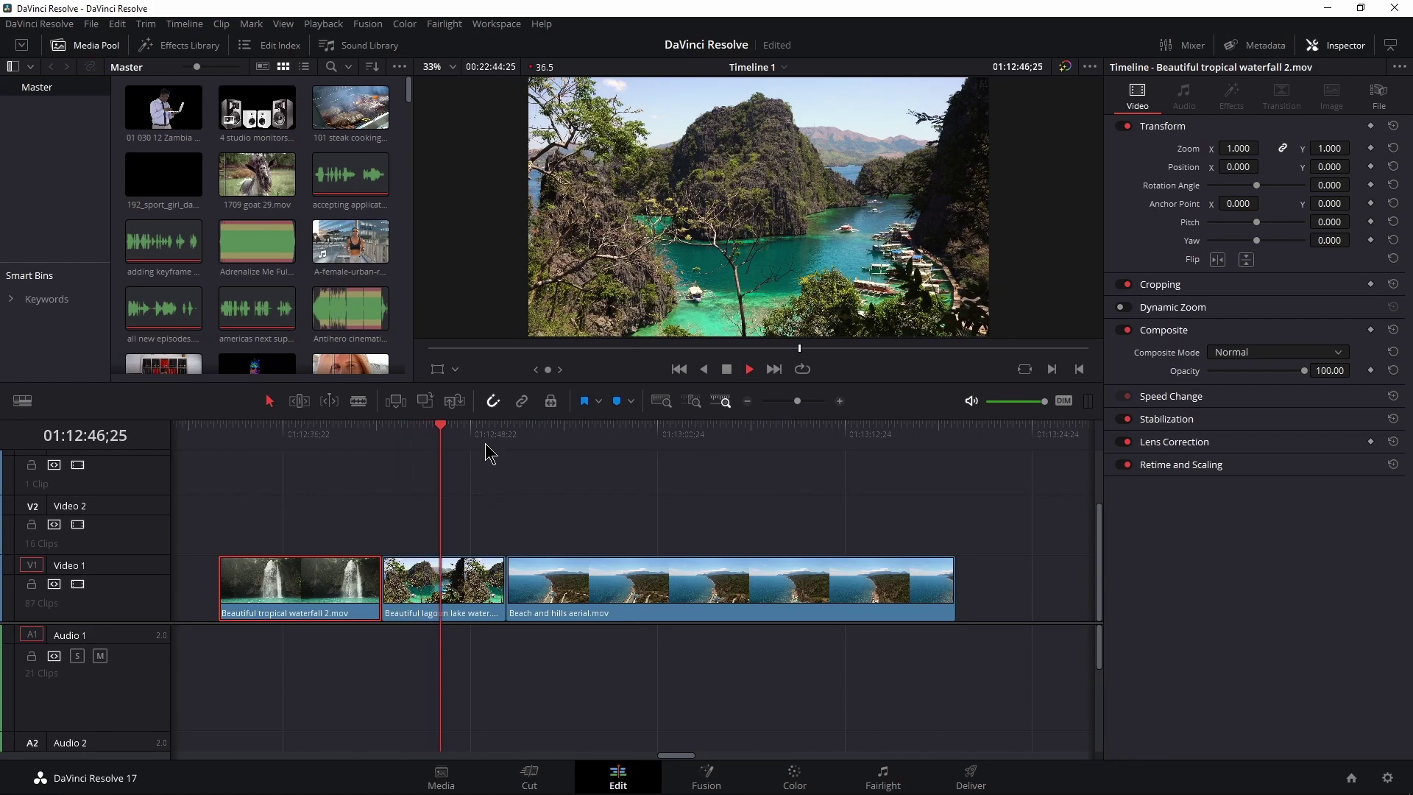
{"action": "left_click", "coordinate": [548, 458]}
{"action": "left_click_drag", "start_coordinate": [563, 460], "coordinate": [444, 537]}
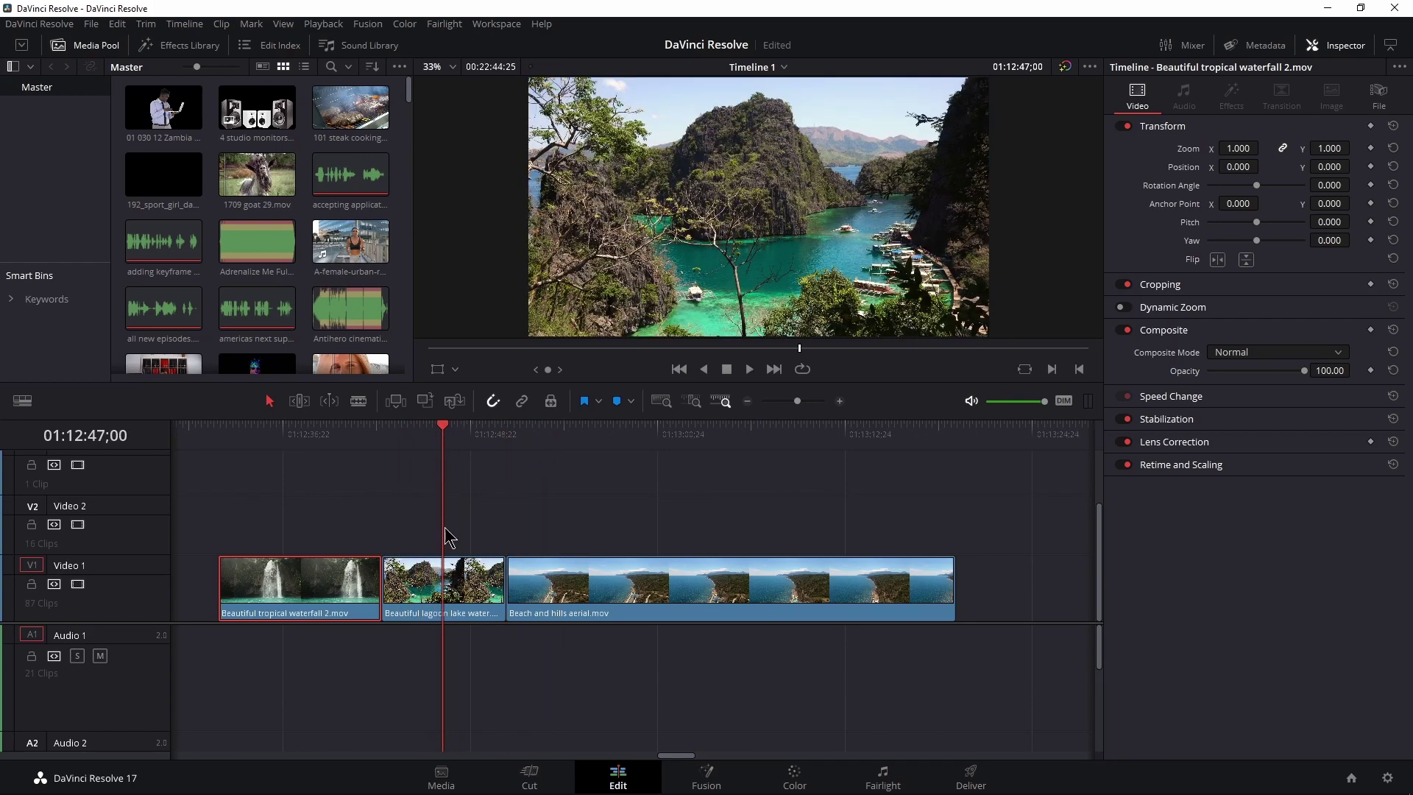
{"action": "left_click", "coordinate": [507, 588]}
{"action": "left_click", "coordinate": [794, 774]}
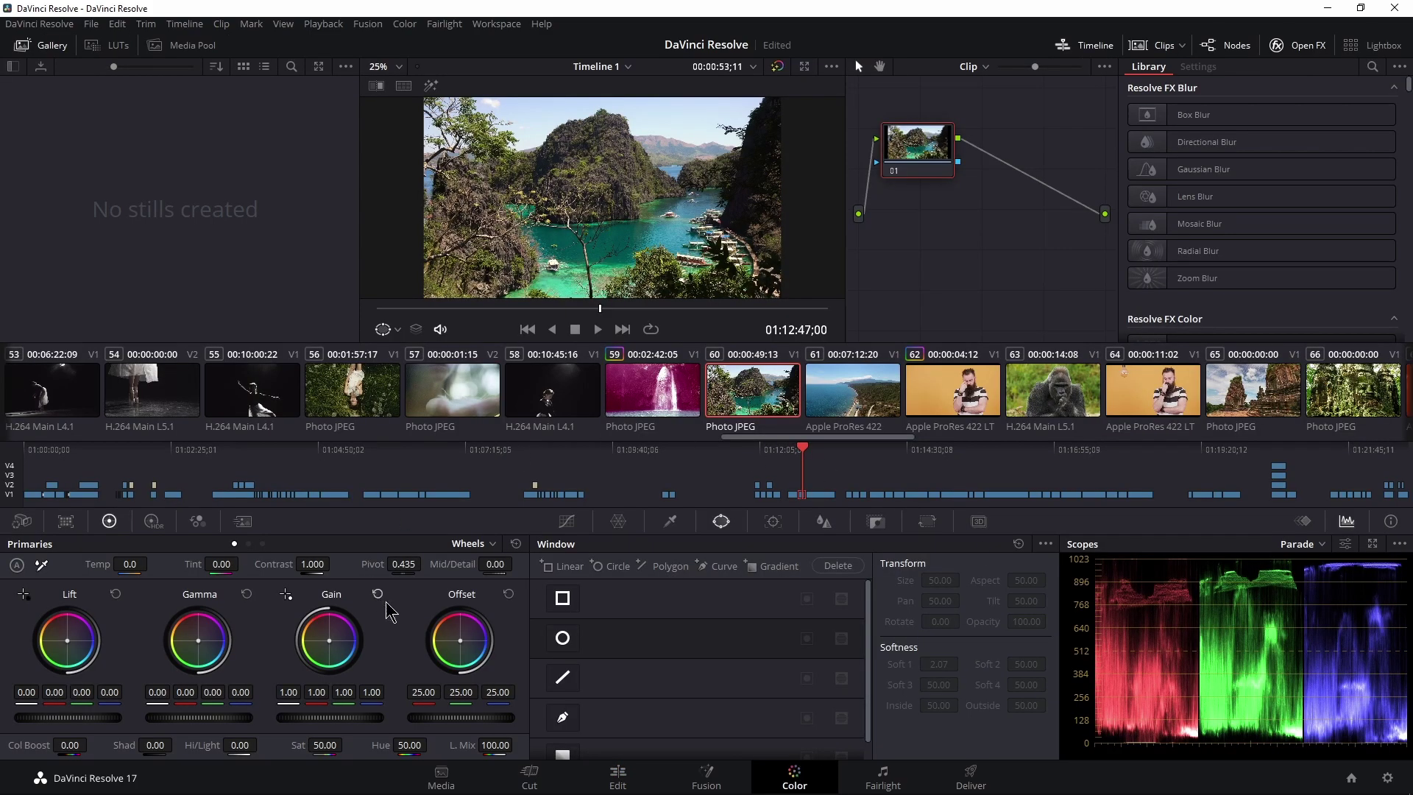
{"action": "left_click_drag", "start_coordinate": [333, 641], "coordinate": [335, 646]}
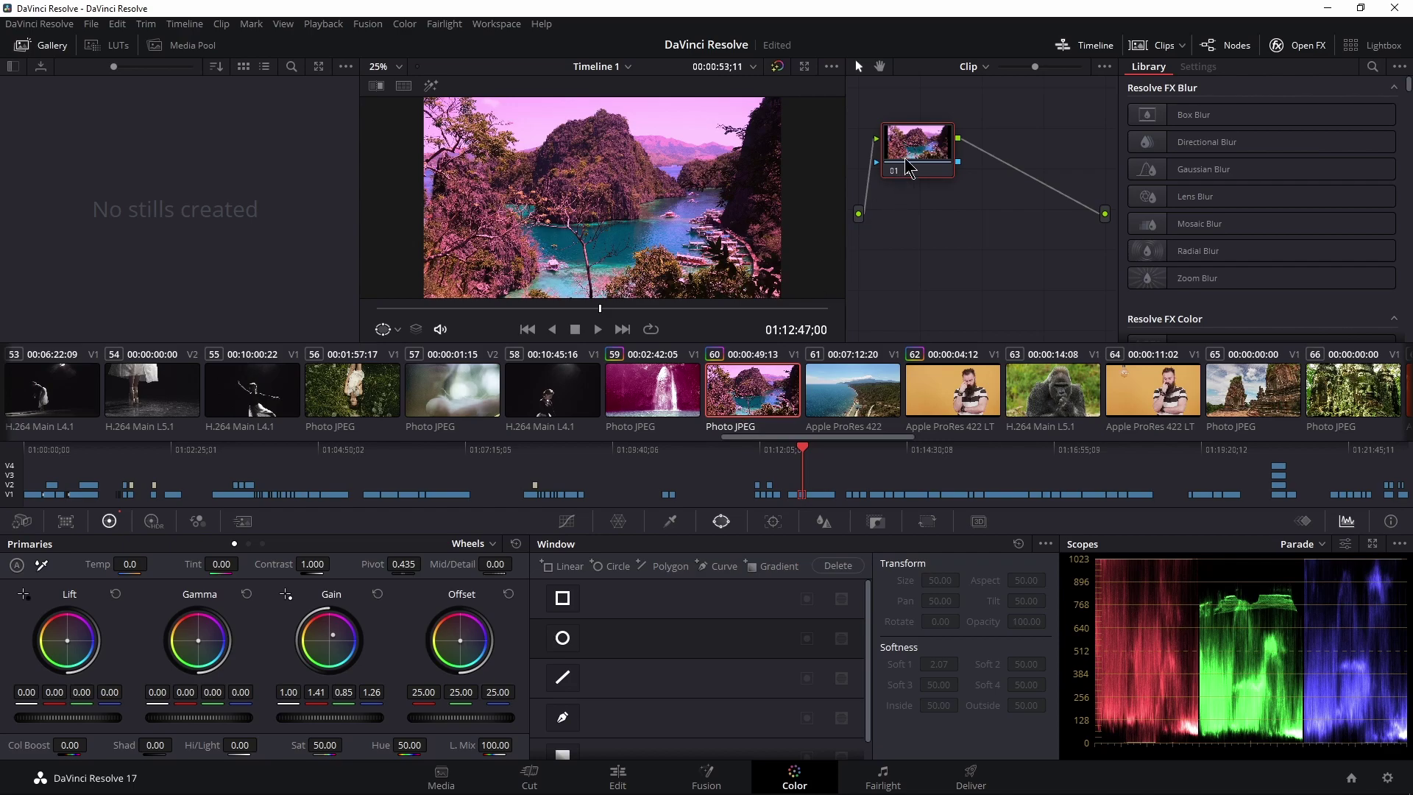
{"action": "key", "text": "ctrl+z"}
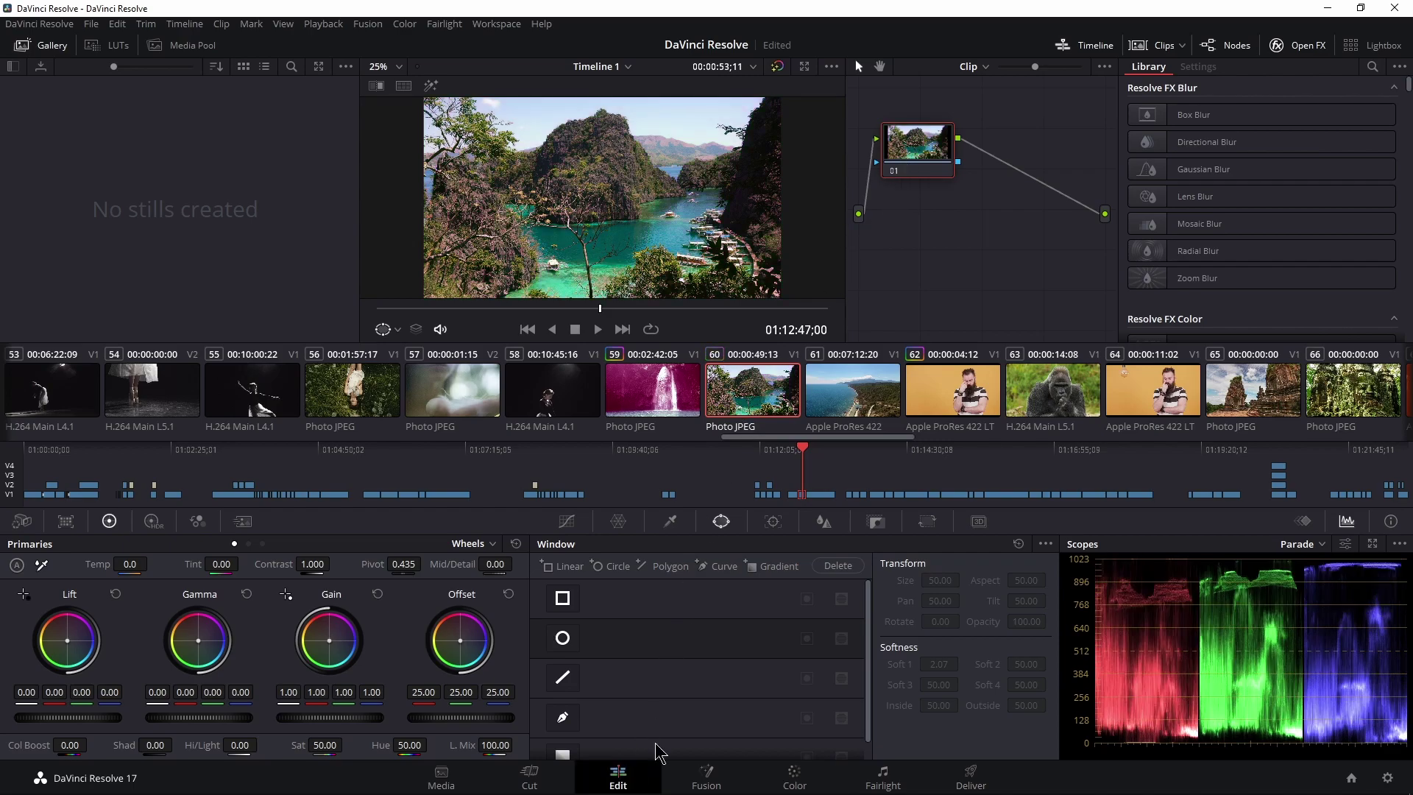
{"action": "left_click", "coordinate": [618, 774]}
{"action": "left_click_drag", "start_coordinate": [445, 439], "coordinate": [353, 439]}
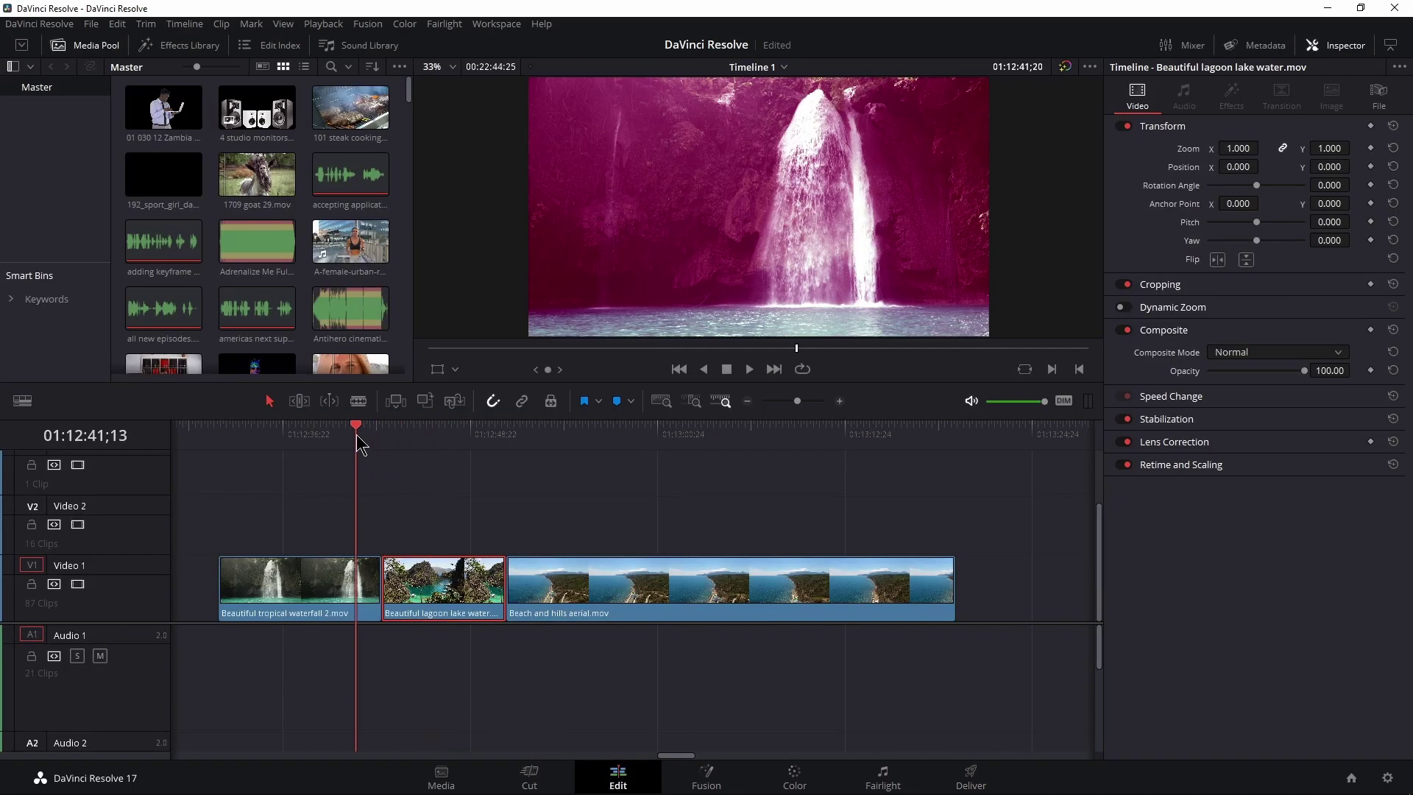
{"action": "left_click", "coordinate": [309, 578]}
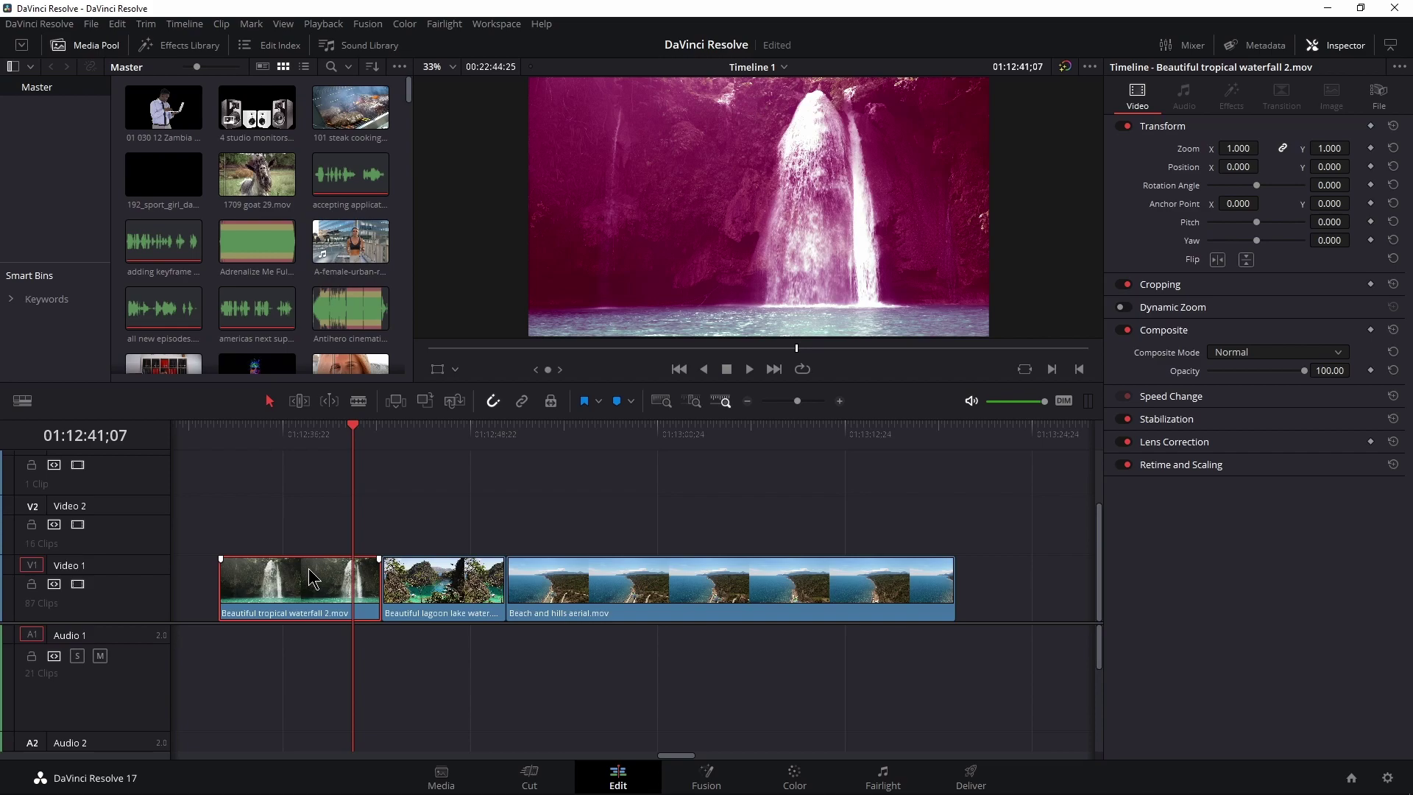
{"action": "left_click", "coordinate": [445, 588]}
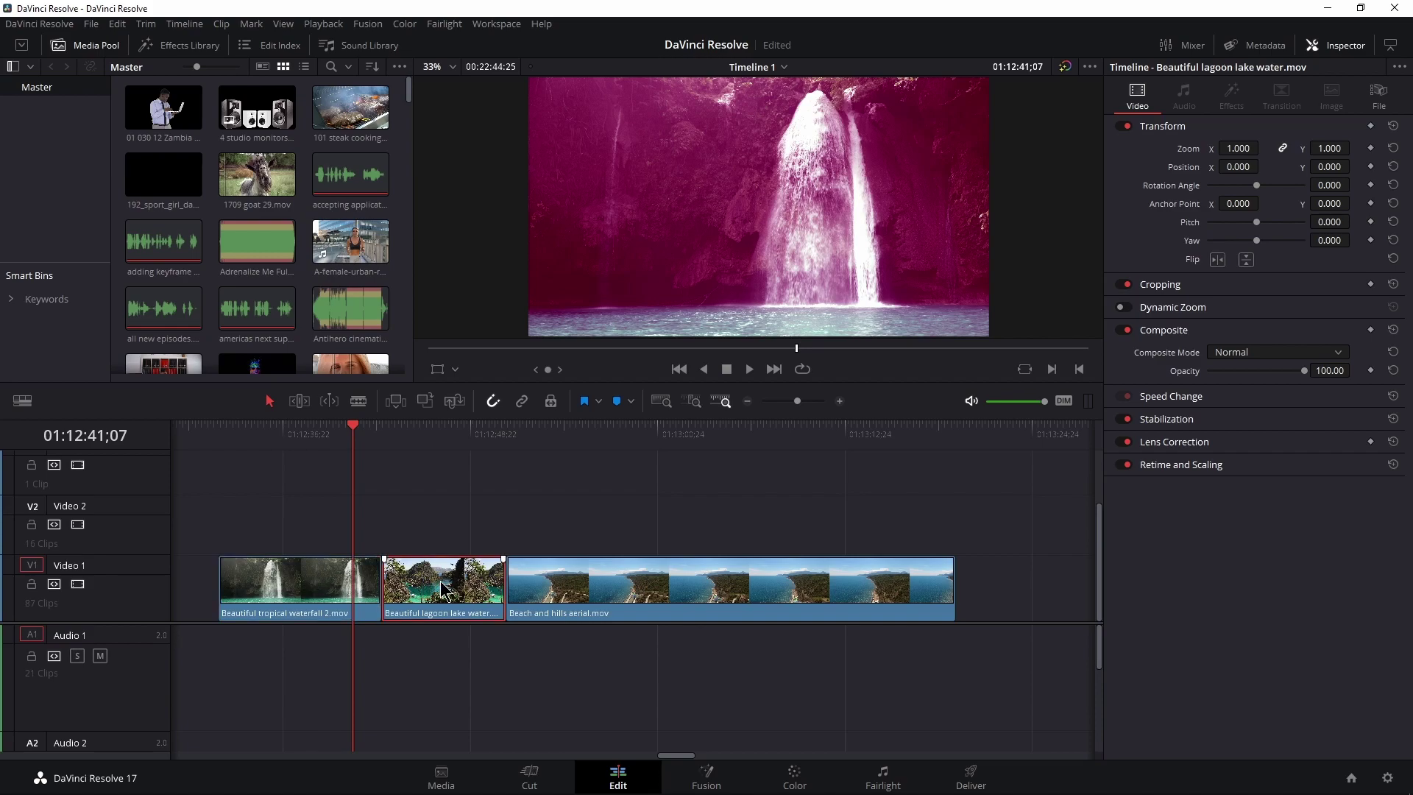
{"action": "left_click", "coordinate": [465, 435]}
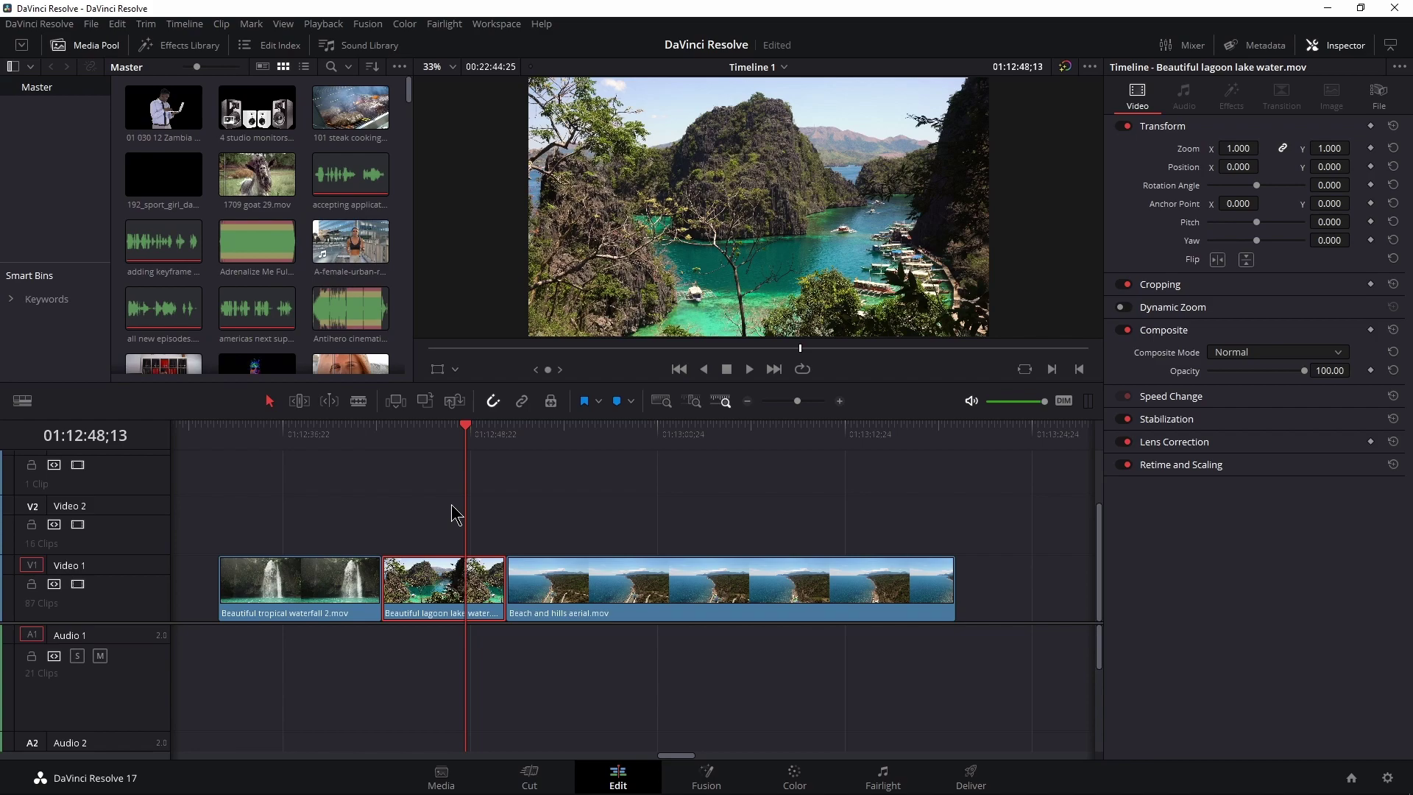
{"action": "key", "text": "alt+v"}
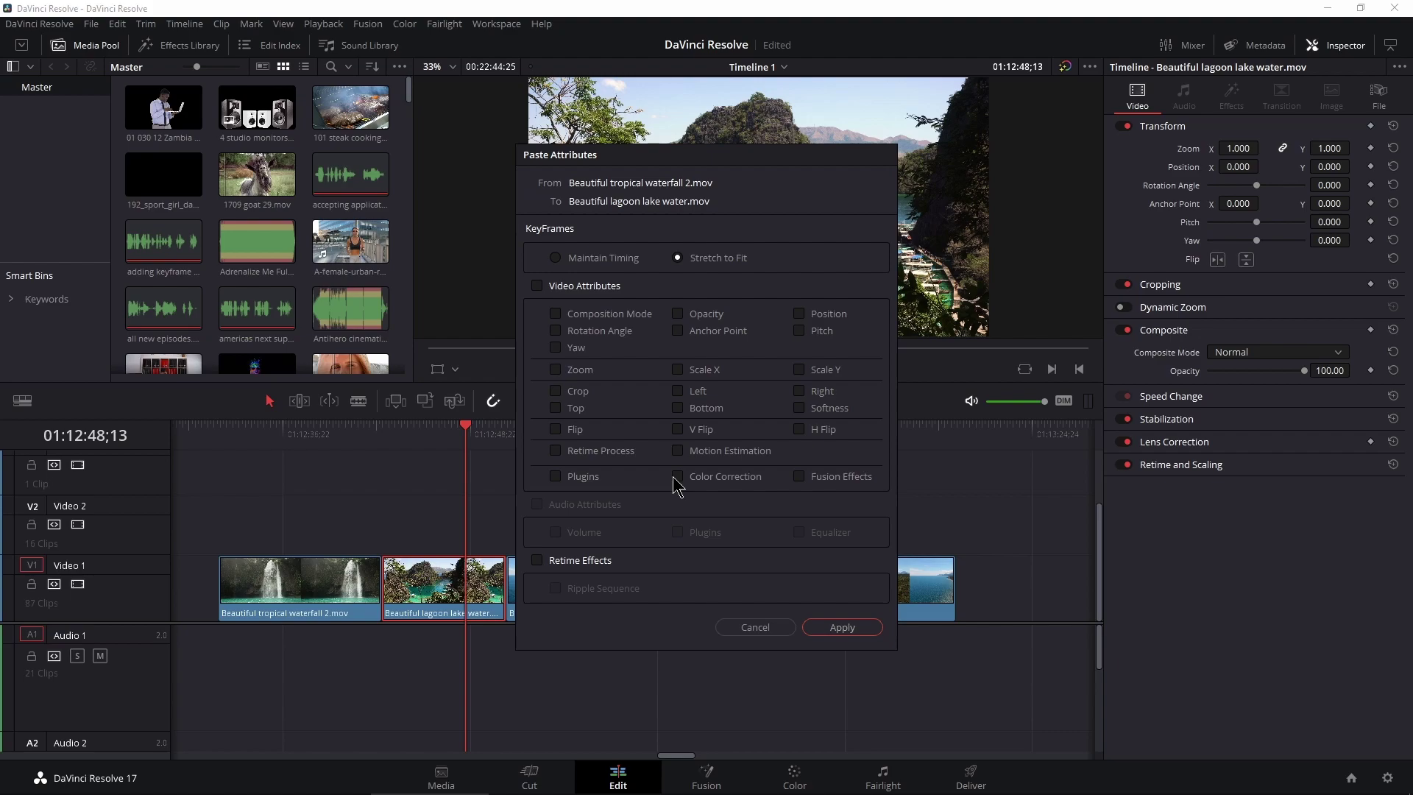
{"action": "left_click", "coordinate": [841, 626]}
{"action": "left_click_drag", "start_coordinate": [471, 452], "coordinate": [439, 447]}
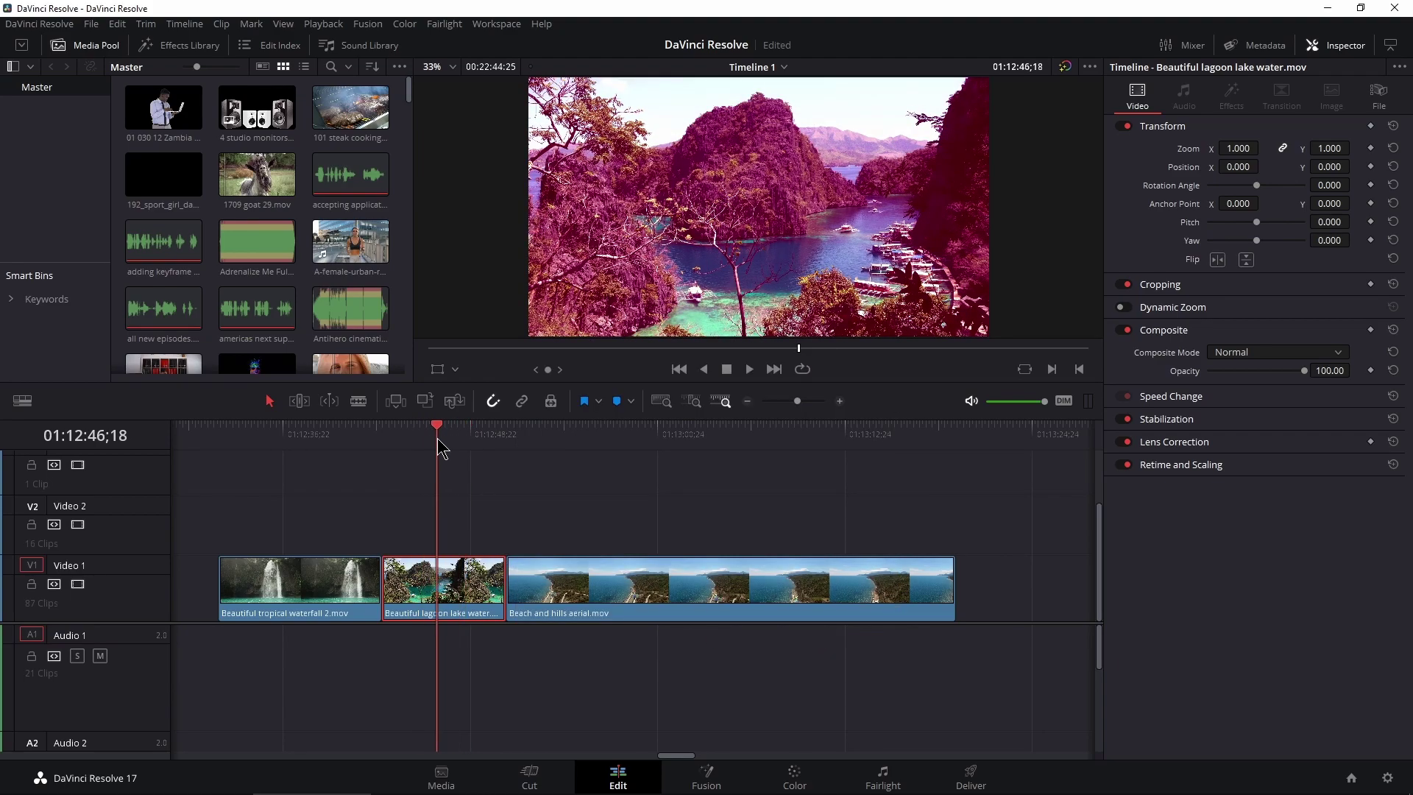
{"action": "left_click", "coordinate": [780, 773]}
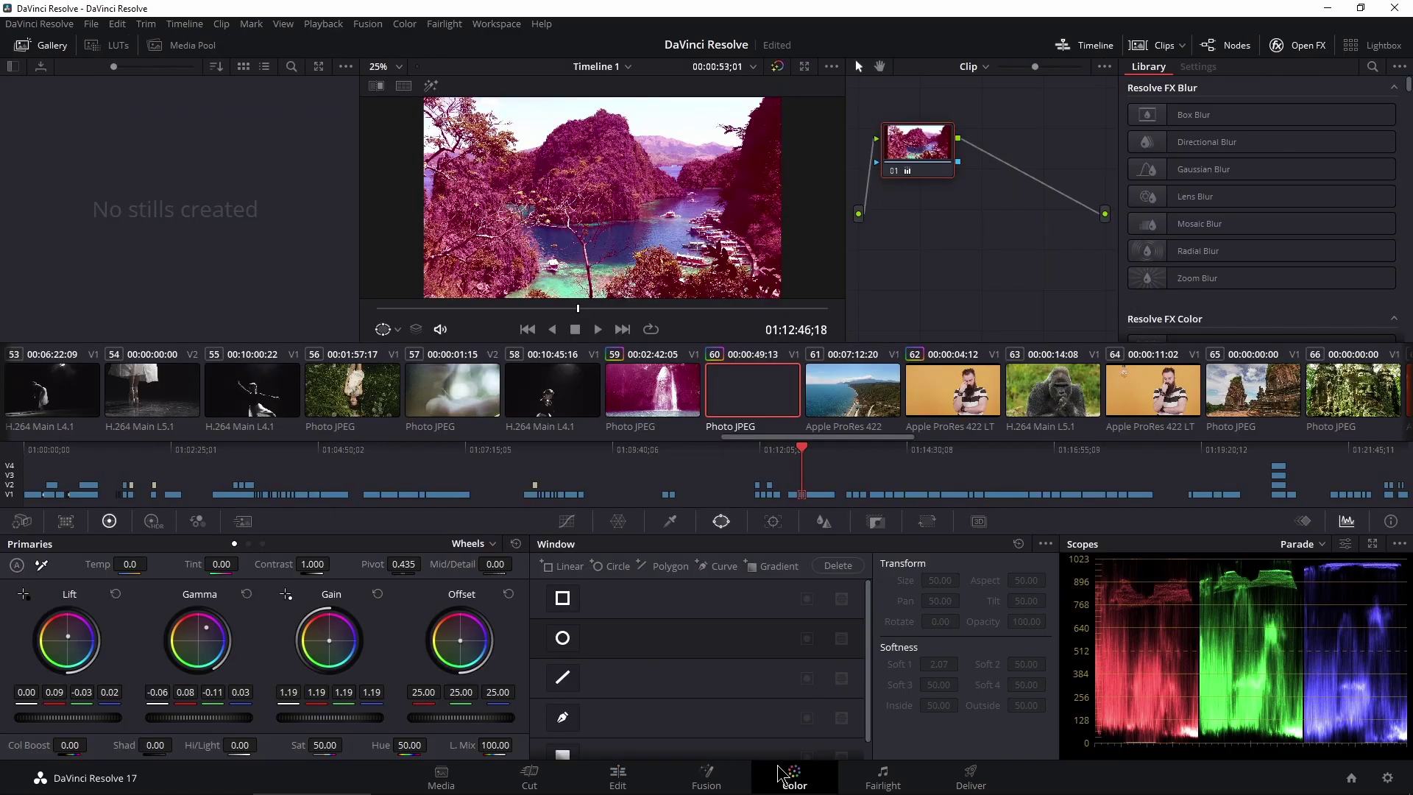
{"action": "key", "text": "ctrl+d"}
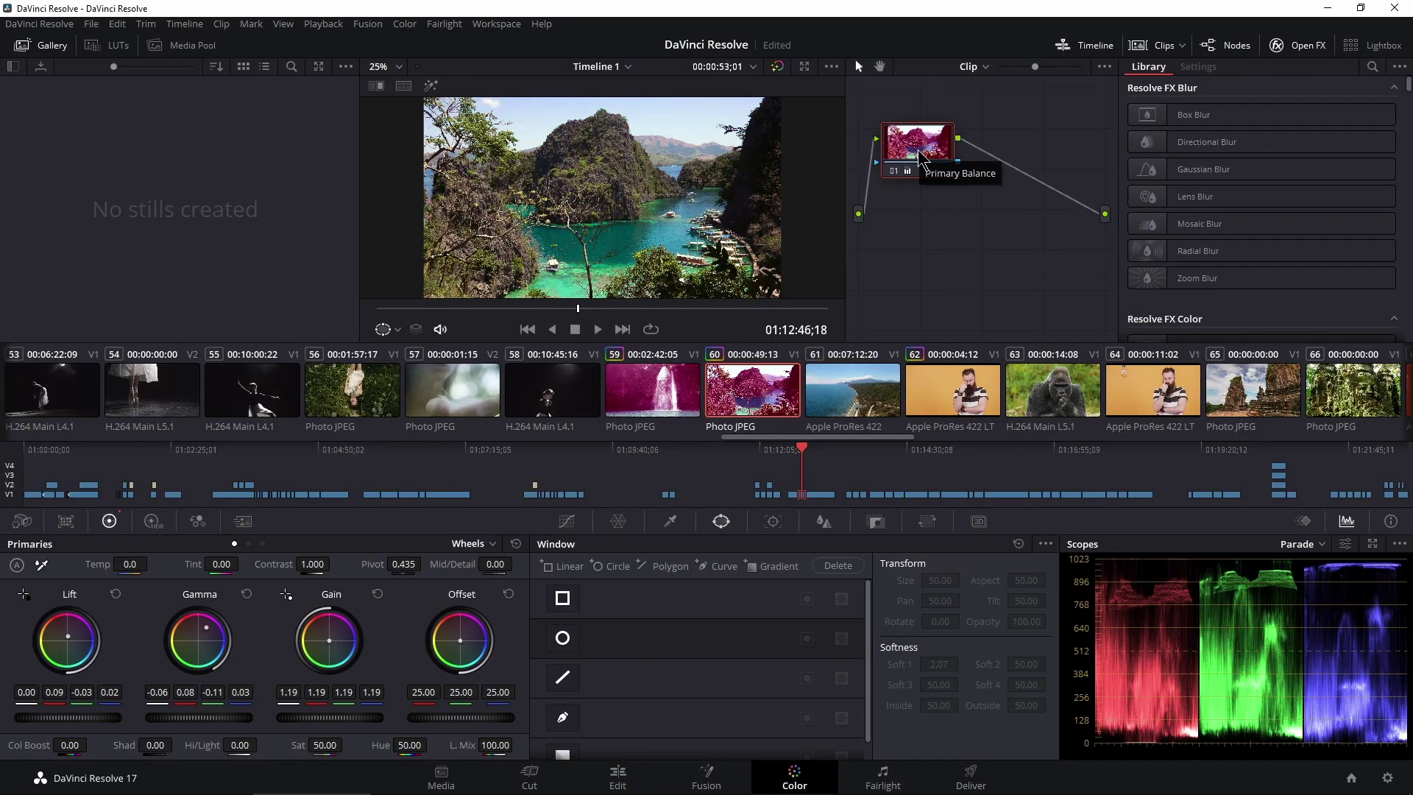
{"action": "left_click", "coordinate": [618, 774]}
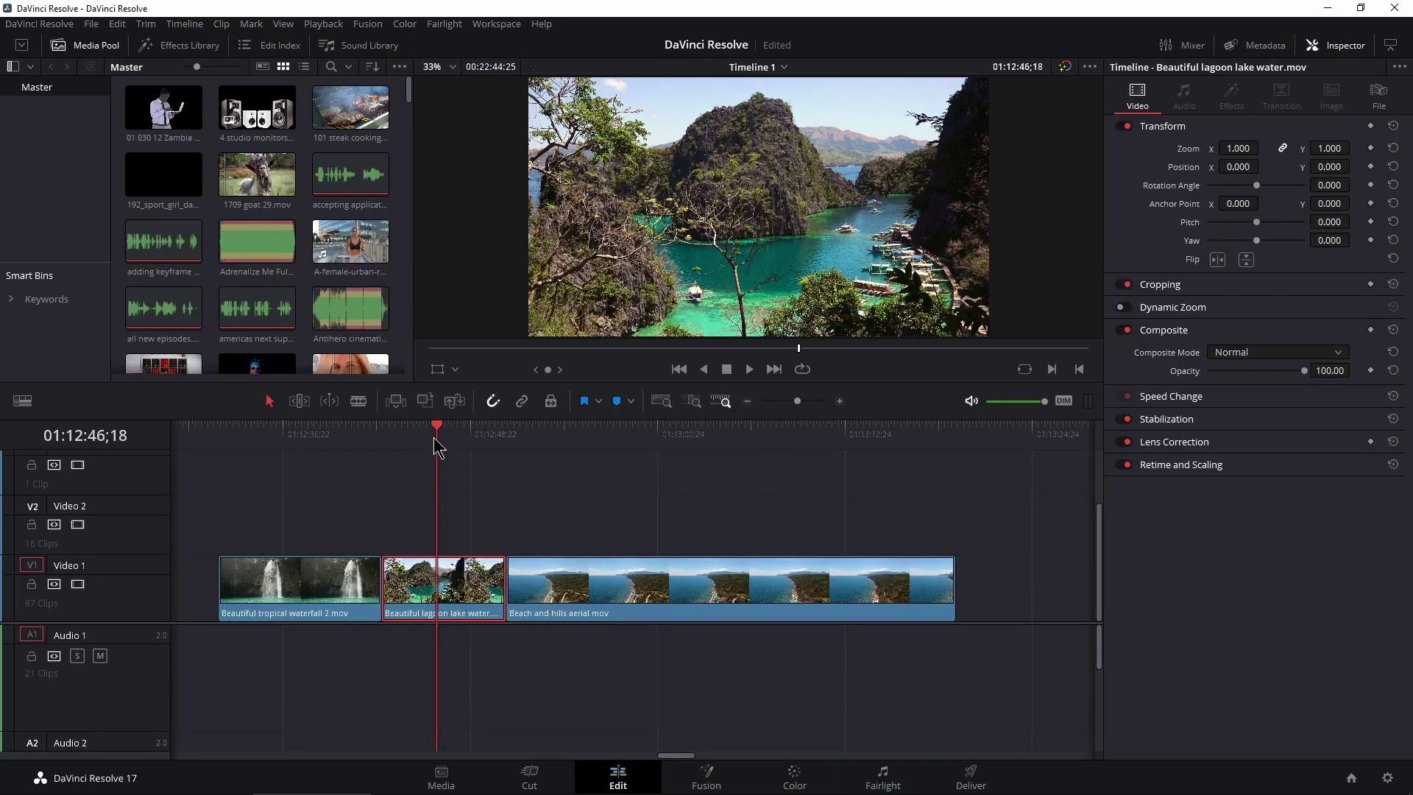
{"action": "left_click_drag", "start_coordinate": [437, 447], "coordinate": [520, 475]}
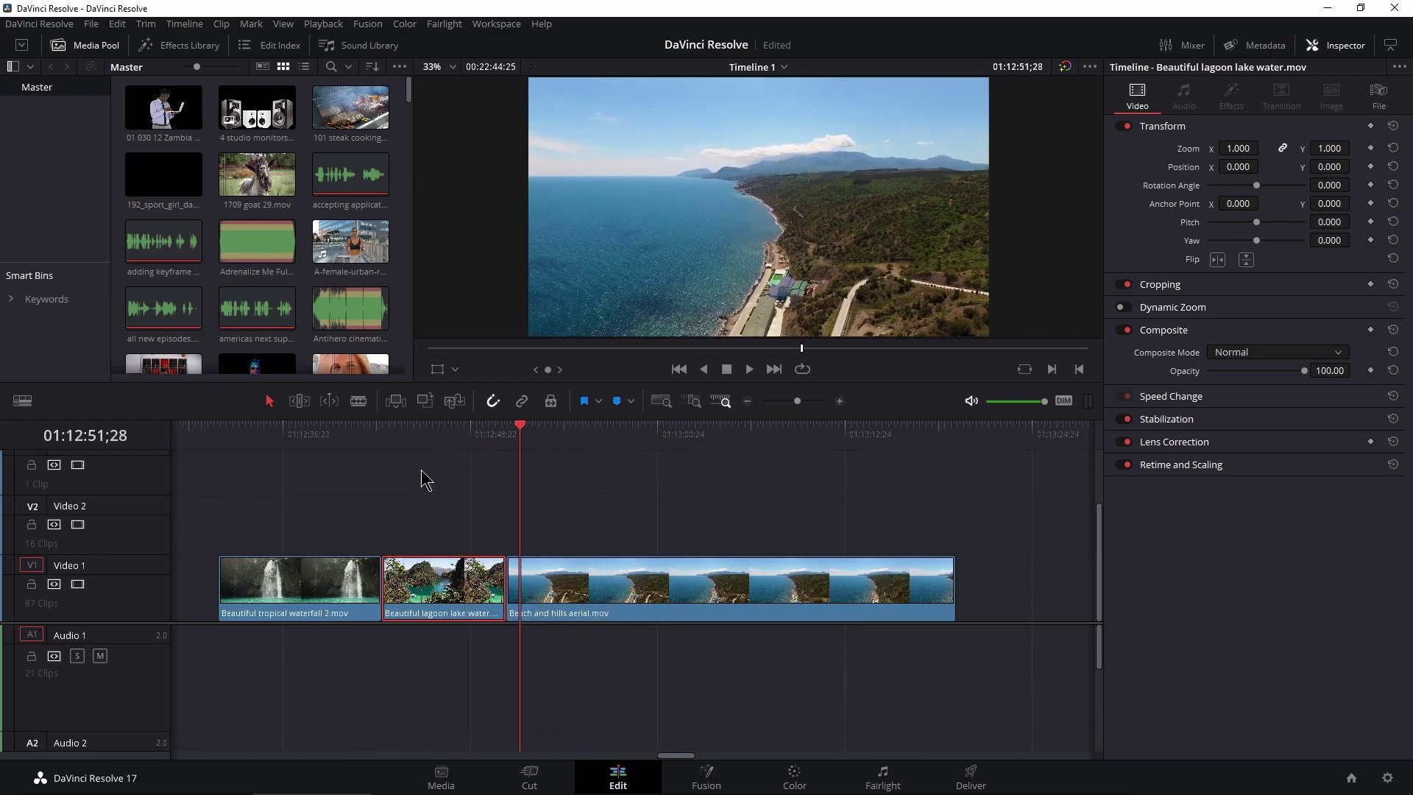
- Paste the waterfall clip's pink colour correction onto the lagoon and Beach and hills clips, then play back
{"action": "left_click_drag", "start_coordinate": [425, 479], "coordinate": [307, 464]}
{"action": "left_click", "coordinate": [318, 581]}
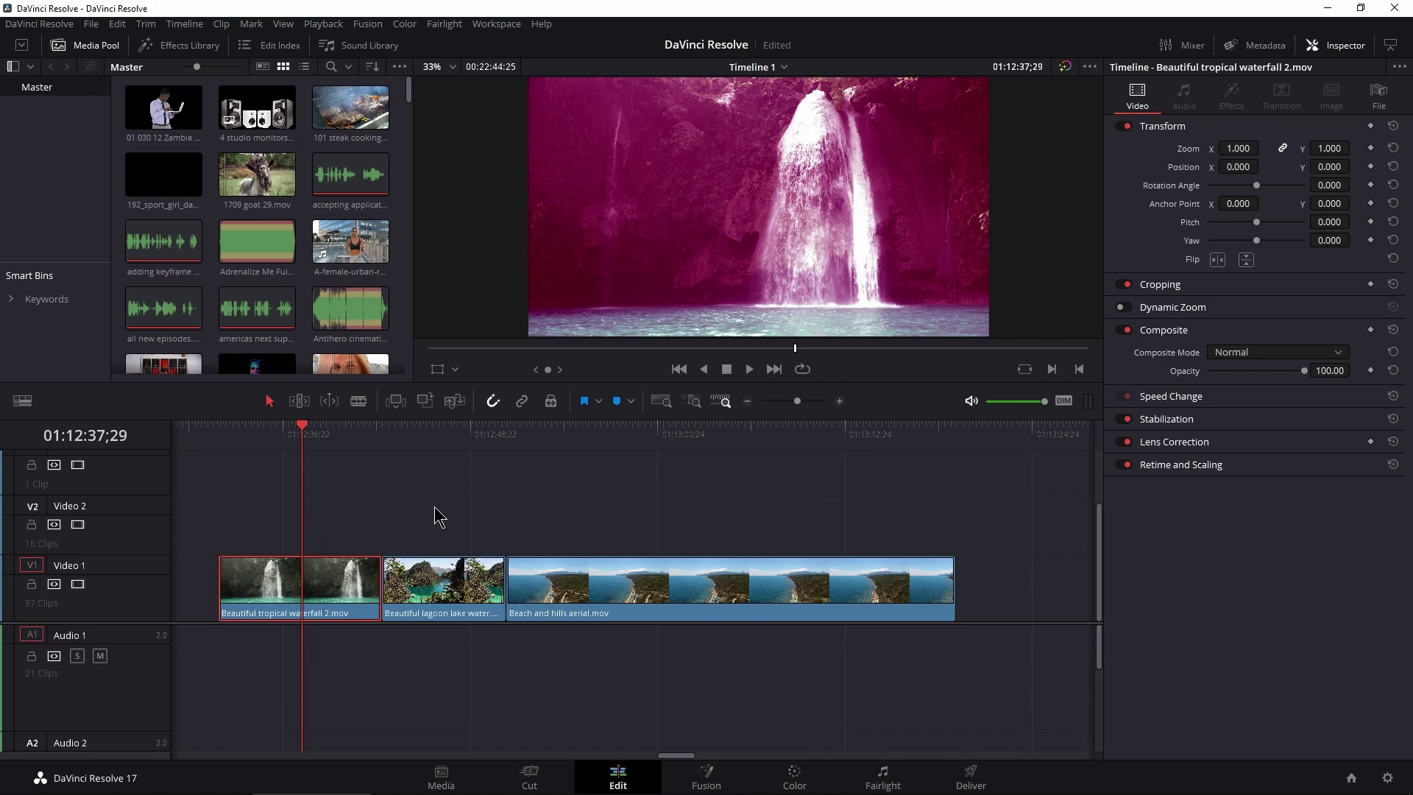
{"action": "left_click_drag", "start_coordinate": [445, 523], "coordinate": [535, 574]}
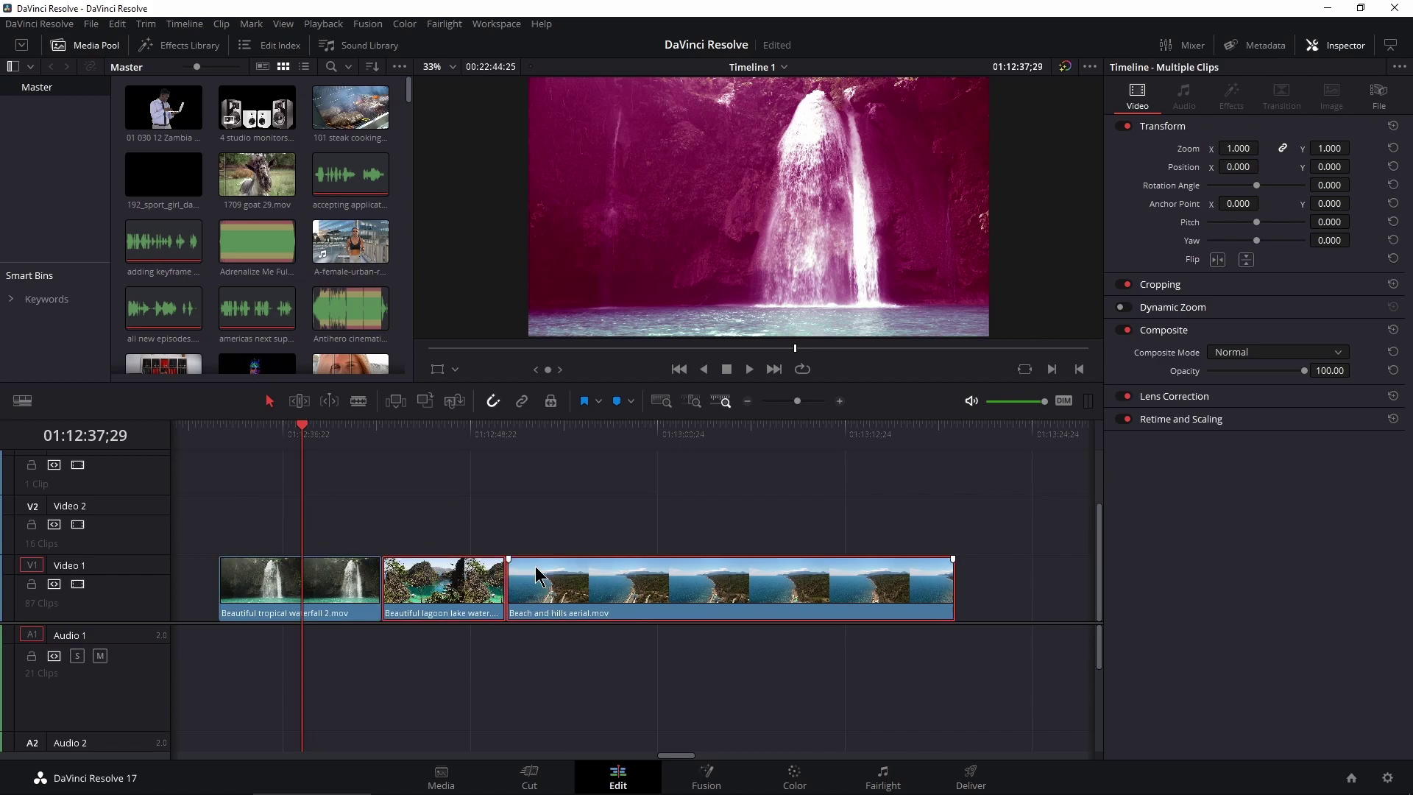
{"action": "key", "text": "alt+v"}
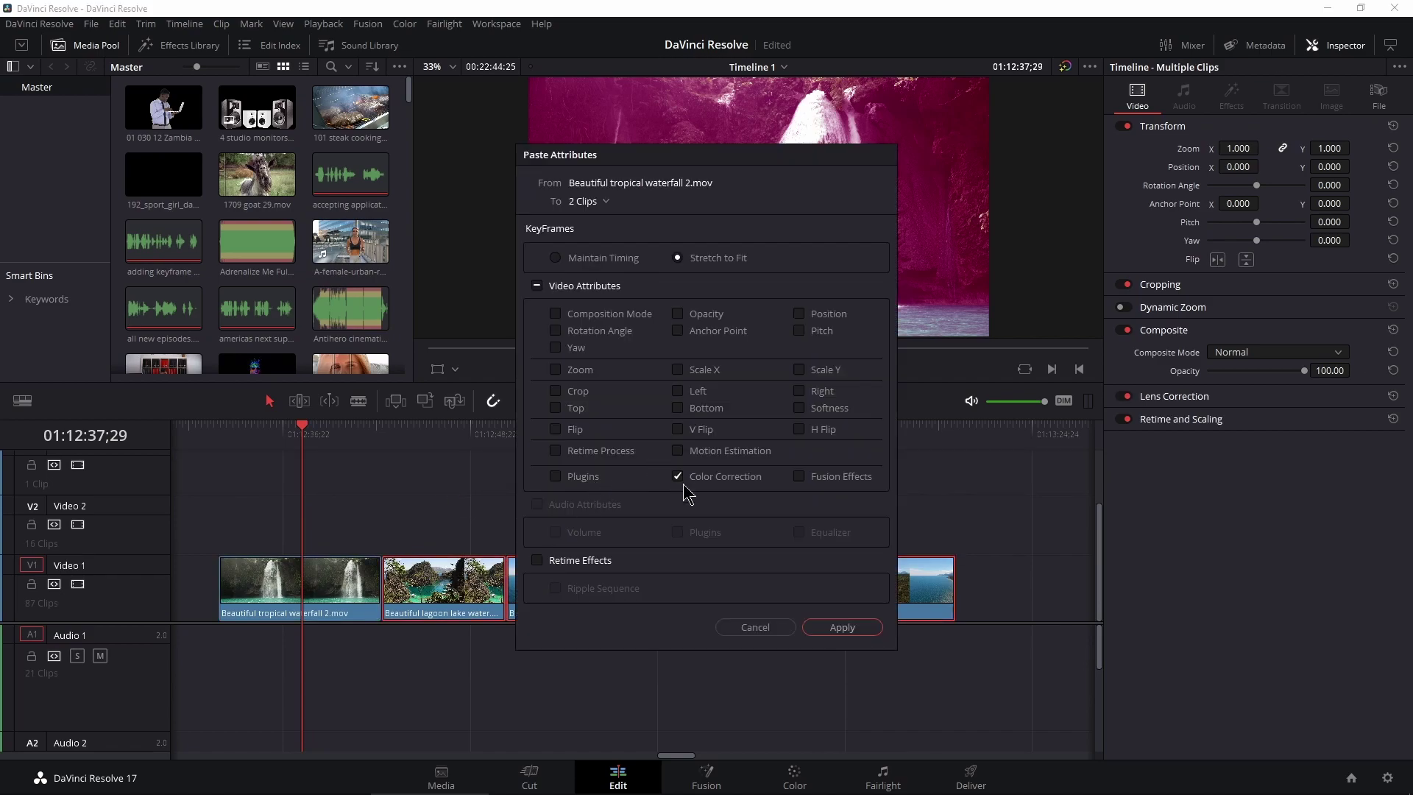
{"action": "left_click", "coordinate": [842, 627]}
{"action": "left_click", "coordinate": [432, 451]}
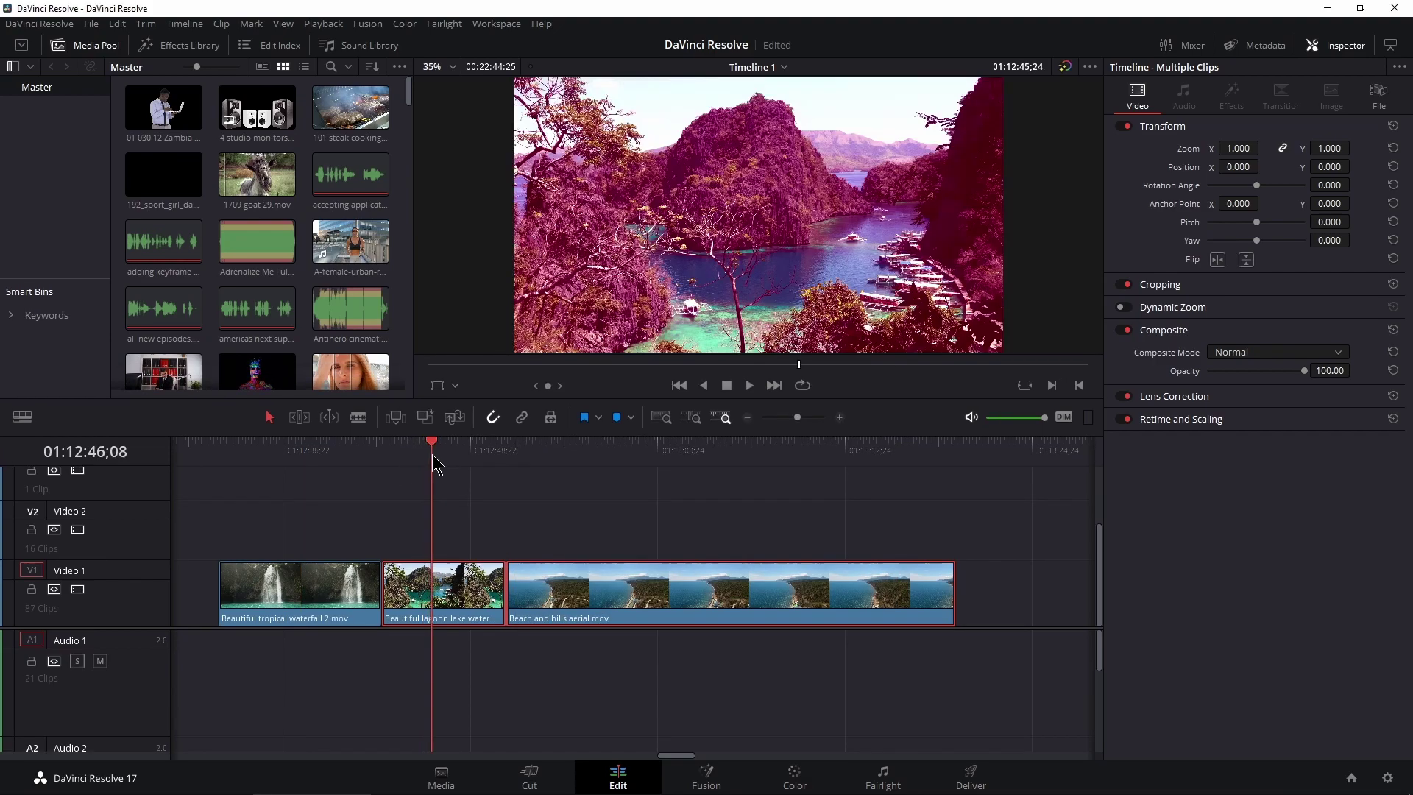
{"action": "key", "text": "space"}
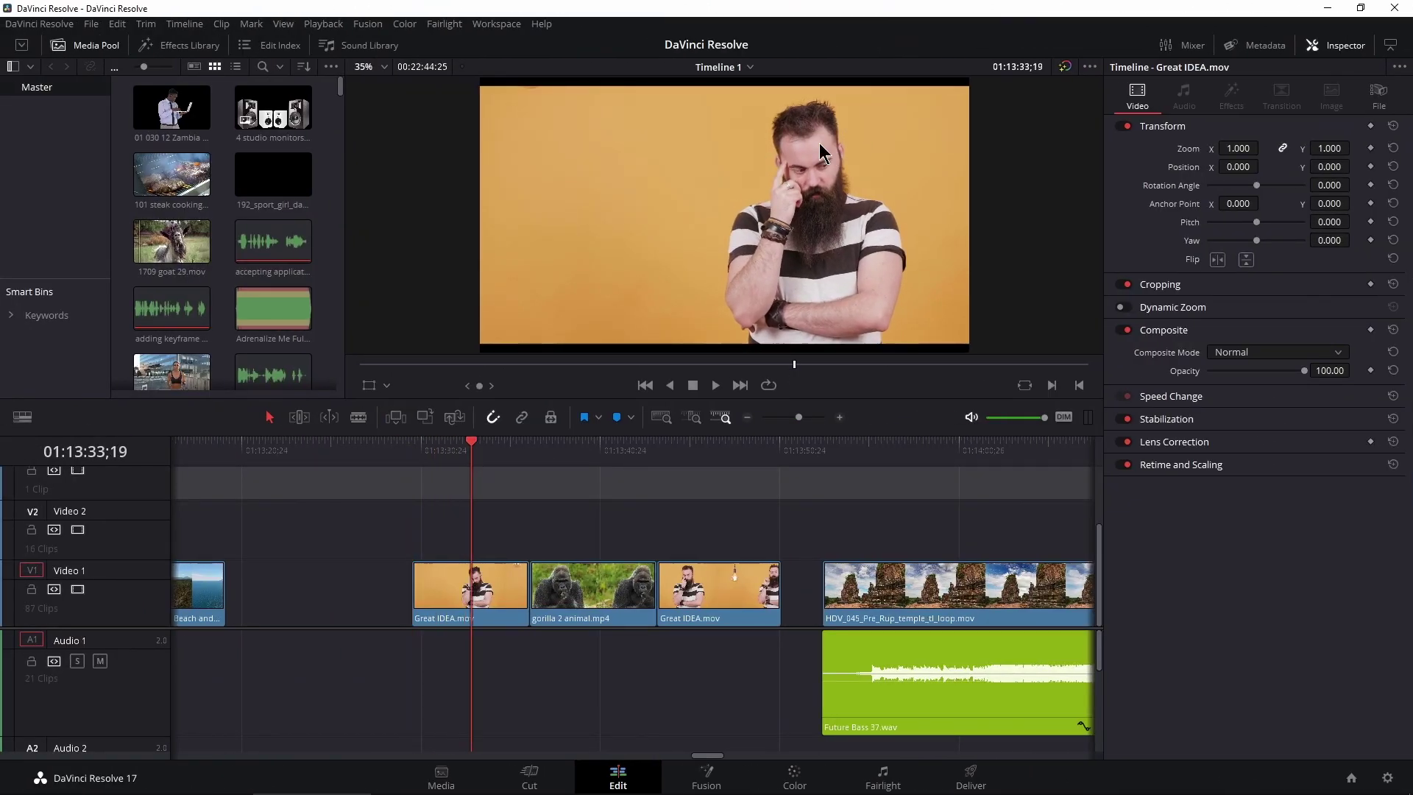
- On the Color page, fit a Circle window around the man's face in Great IDEA.mov
{"action": "left_click", "coordinate": [479, 618]}
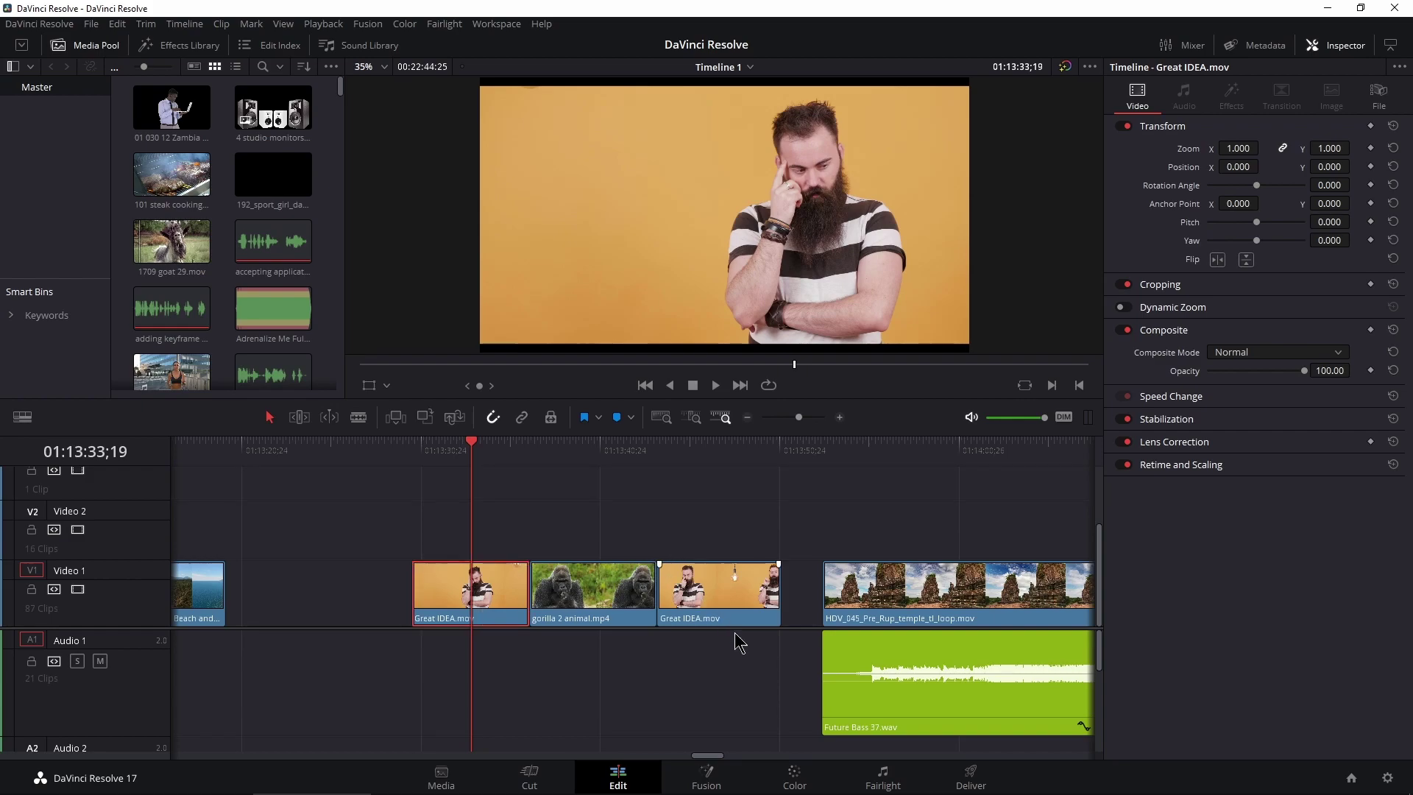
{"action": "left_click", "coordinate": [794, 779]}
{"action": "left_click", "coordinate": [562, 637]}
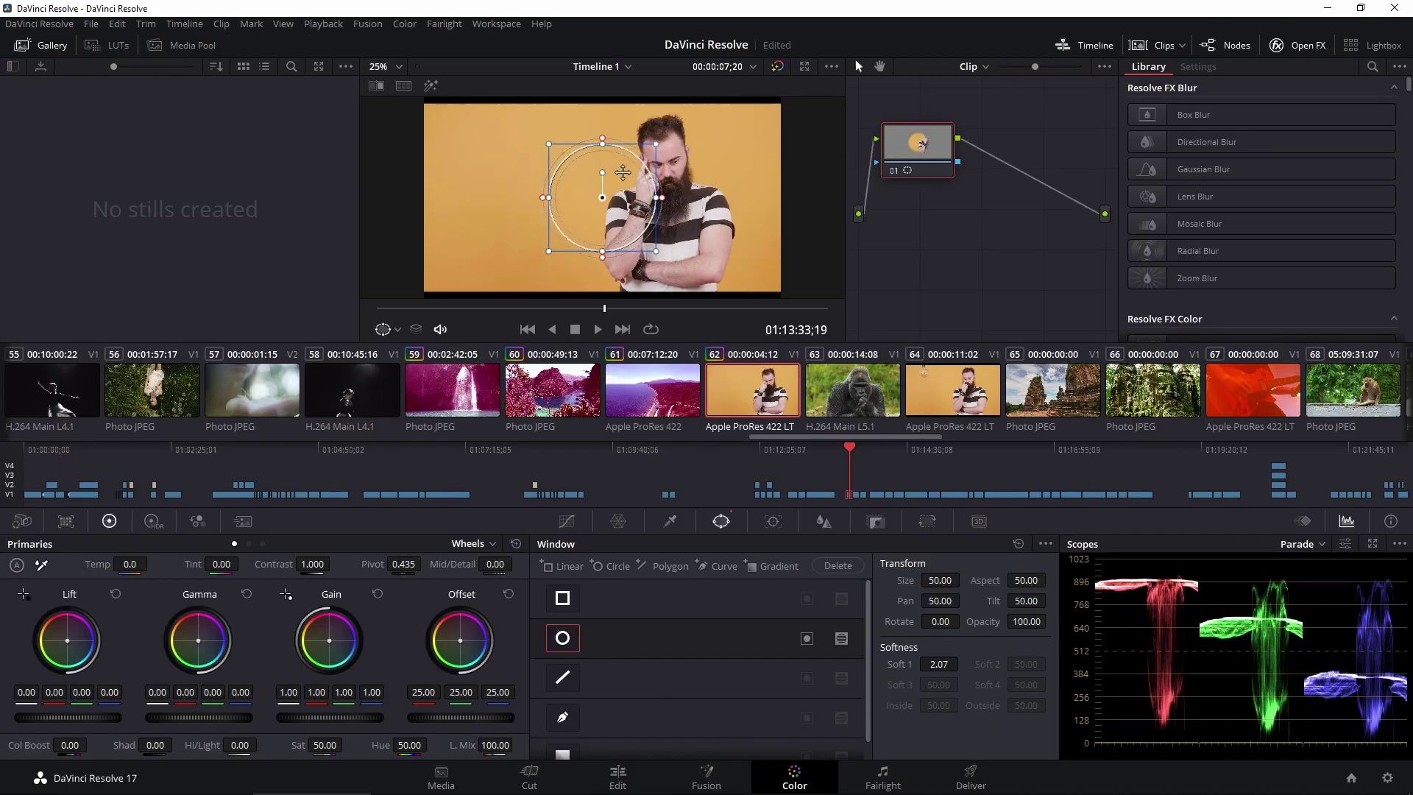
{"action": "left_click_drag", "start_coordinate": [602, 201], "coordinate": [671, 164]}
{"action": "left_click_drag", "start_coordinate": [622, 223], "coordinate": [657, 171]}
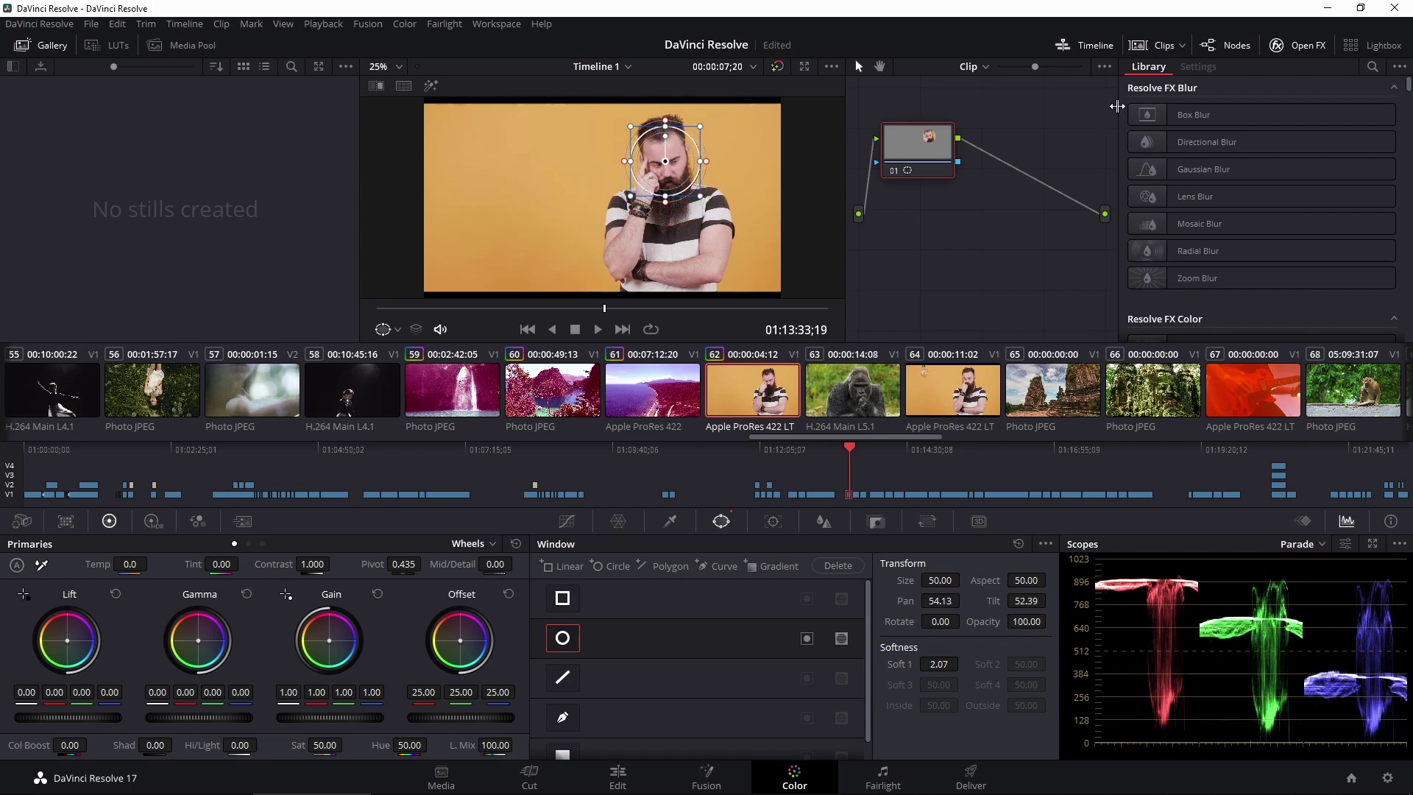
- Apply Box Blur to node 01 and raise its horizontal strength to 0.367
{"action": "left_click_drag", "start_coordinate": [1192, 115], "coordinate": [879, 161]}
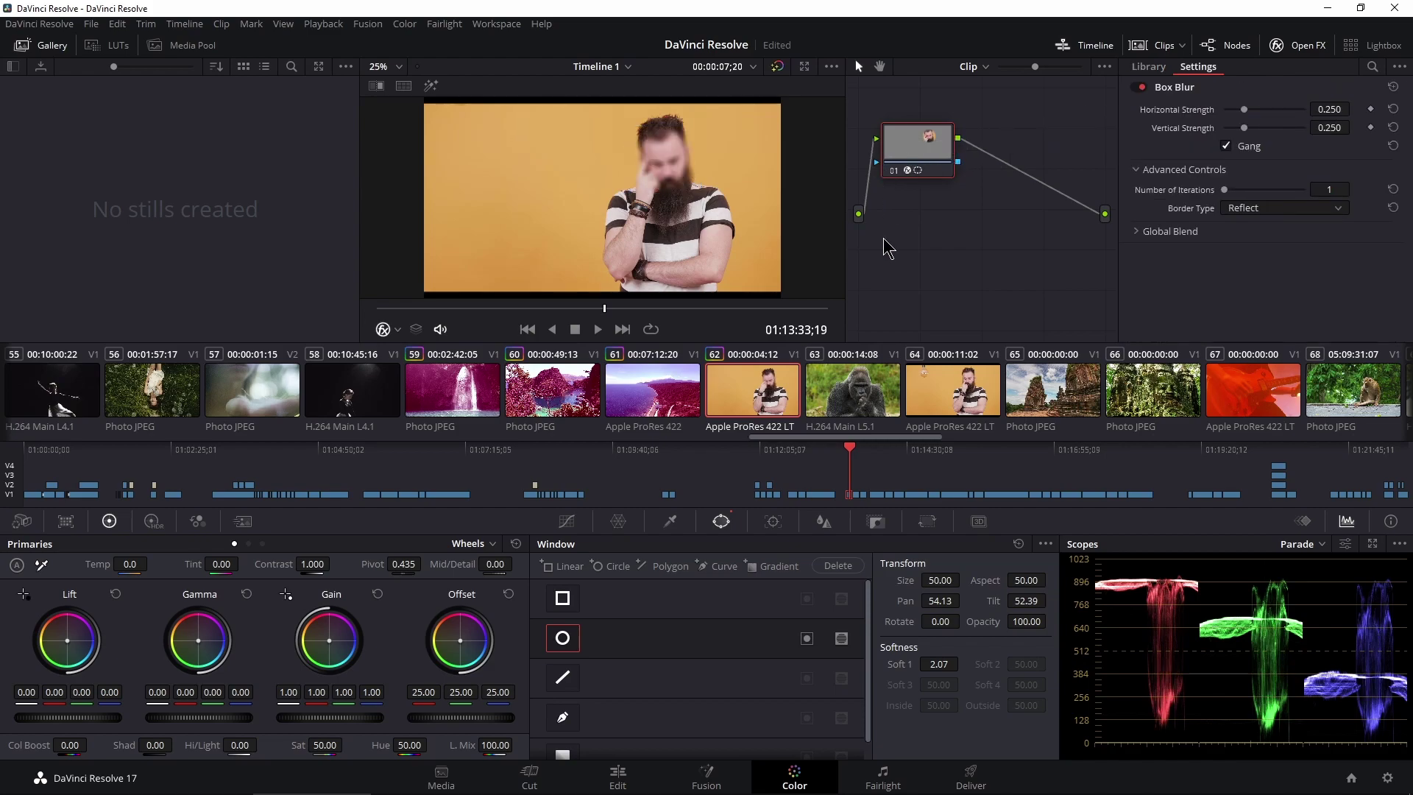
{"action": "mouse_move", "coordinate": [1244, 127]}
{"action": "left_mouse_down"}
{"action": "mouse_move", "coordinate": [1265, 127]}
{"action": "mouse_move", "coordinate": [1253, 110]}
{"action": "mouse_move", "coordinate": [1259, 122]}
{"action": "left_mouse_up"}
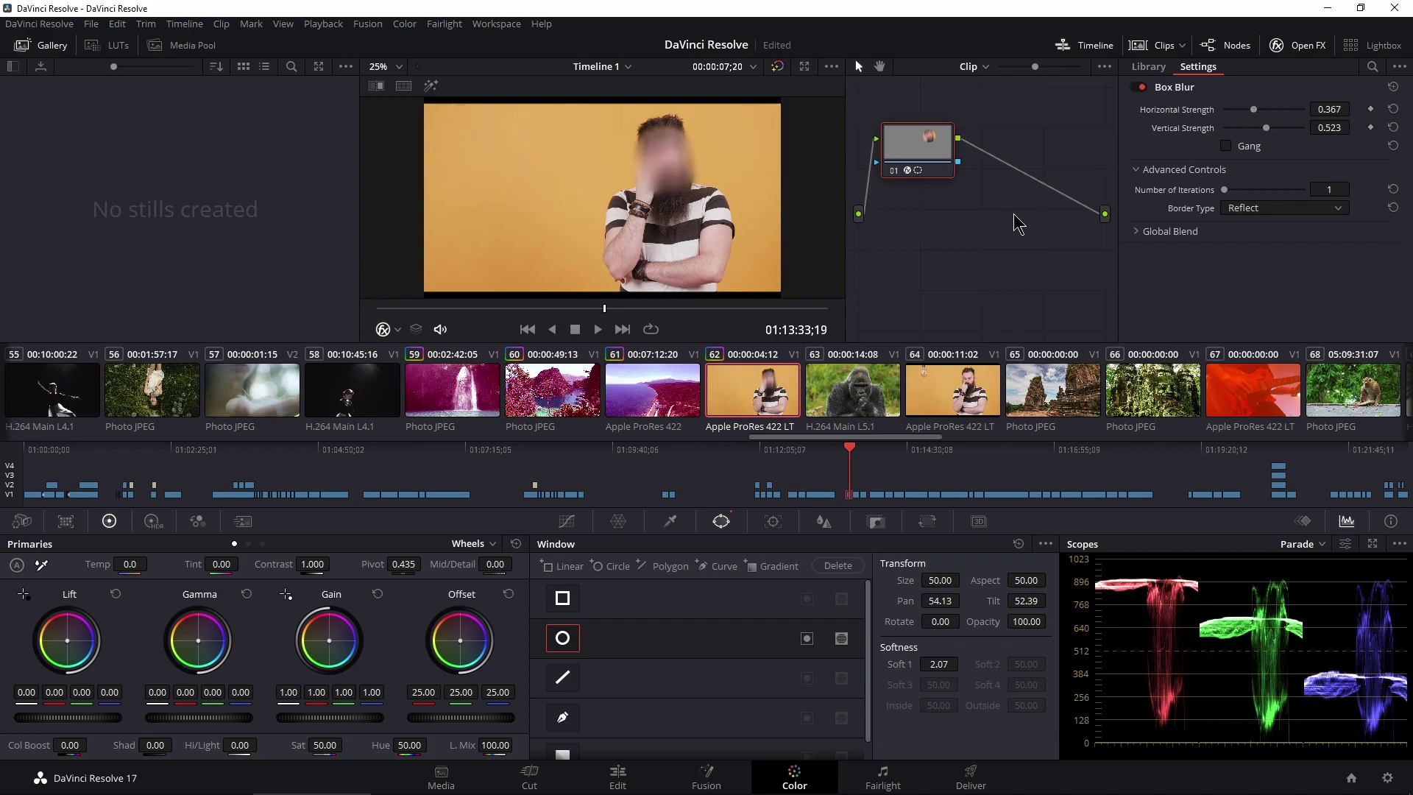
{"action": "left_click", "coordinate": [627, 776]}
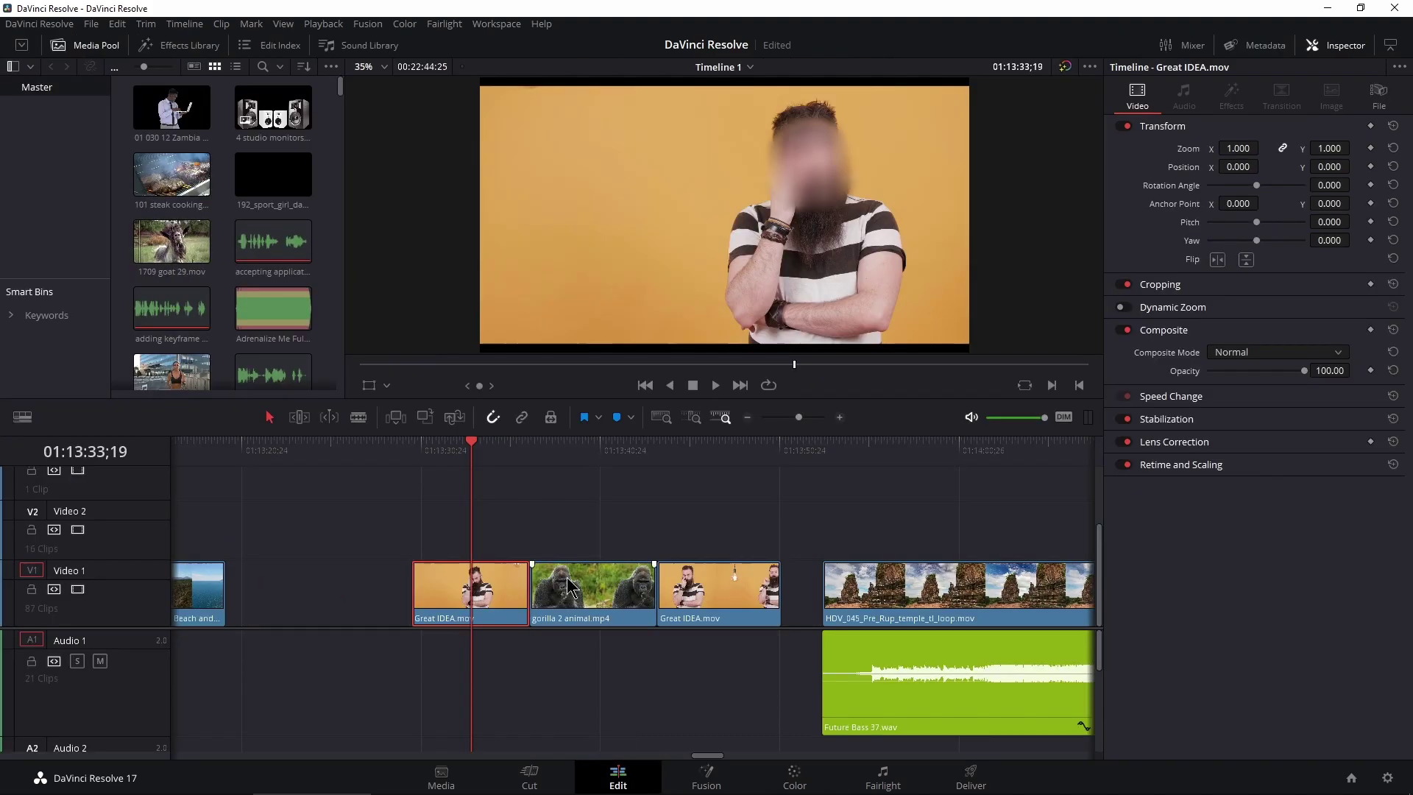
- Play back the first Great IDEA clip to review the face blur
{"action": "left_click", "coordinate": [479, 452]}
{"action": "left_click_drag", "start_coordinate": [799, 417], "coordinate": [810, 417]}
{"action": "key", "text": "space"}
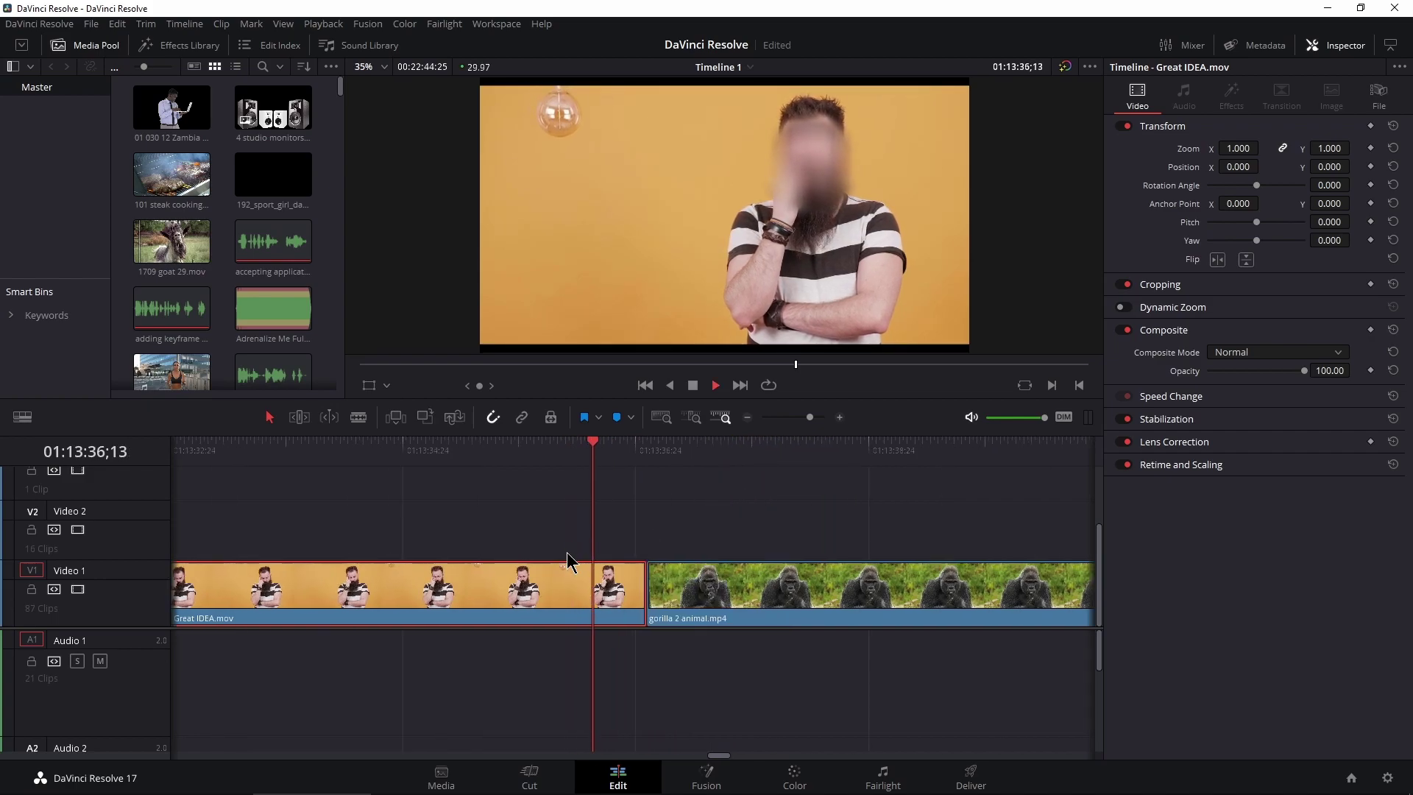
{"action": "left_click_drag", "start_coordinate": [810, 417], "coordinate": [799, 417]}
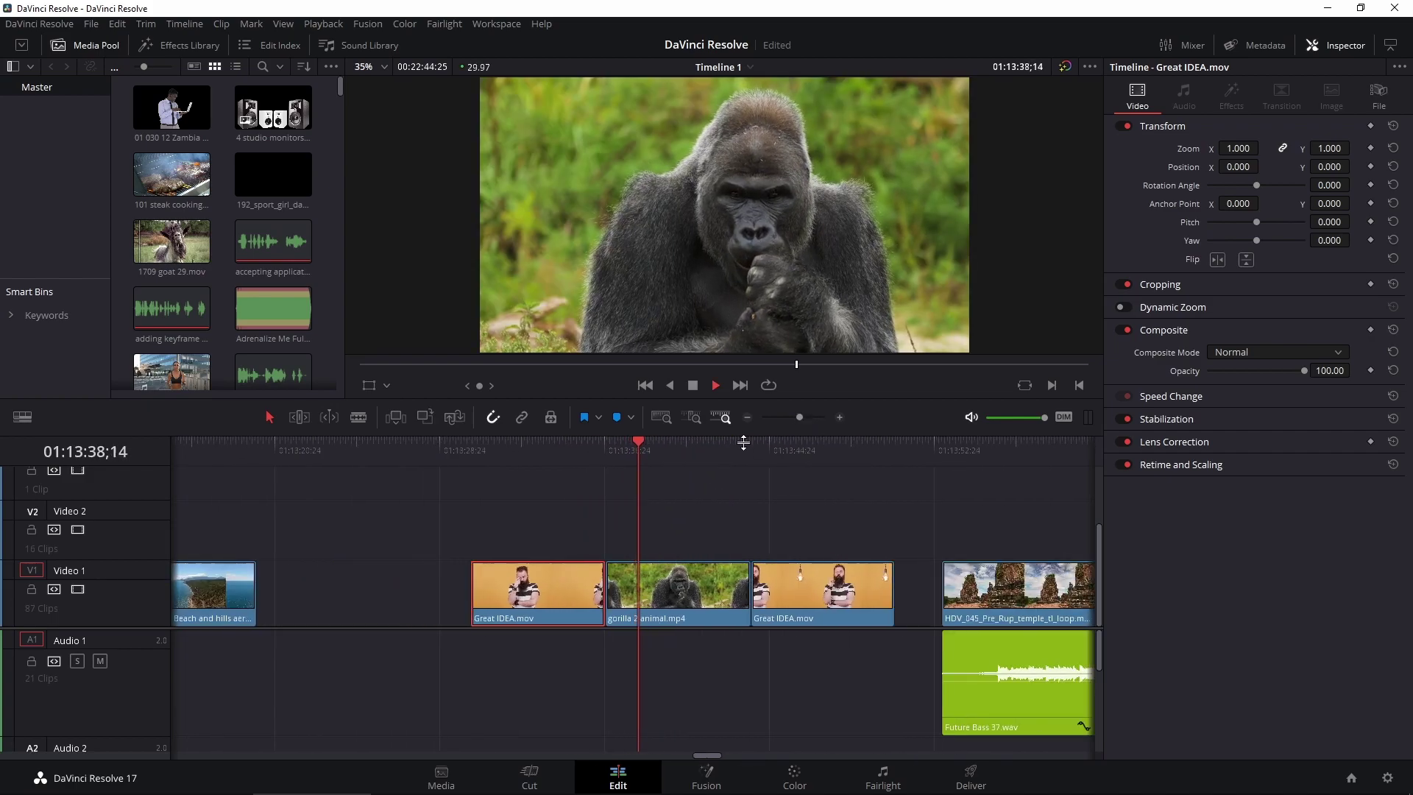
{"action": "left_click", "coordinate": [716, 450]}
{"action": "left_click_drag", "start_coordinate": [719, 456], "coordinate": [734, 457]}
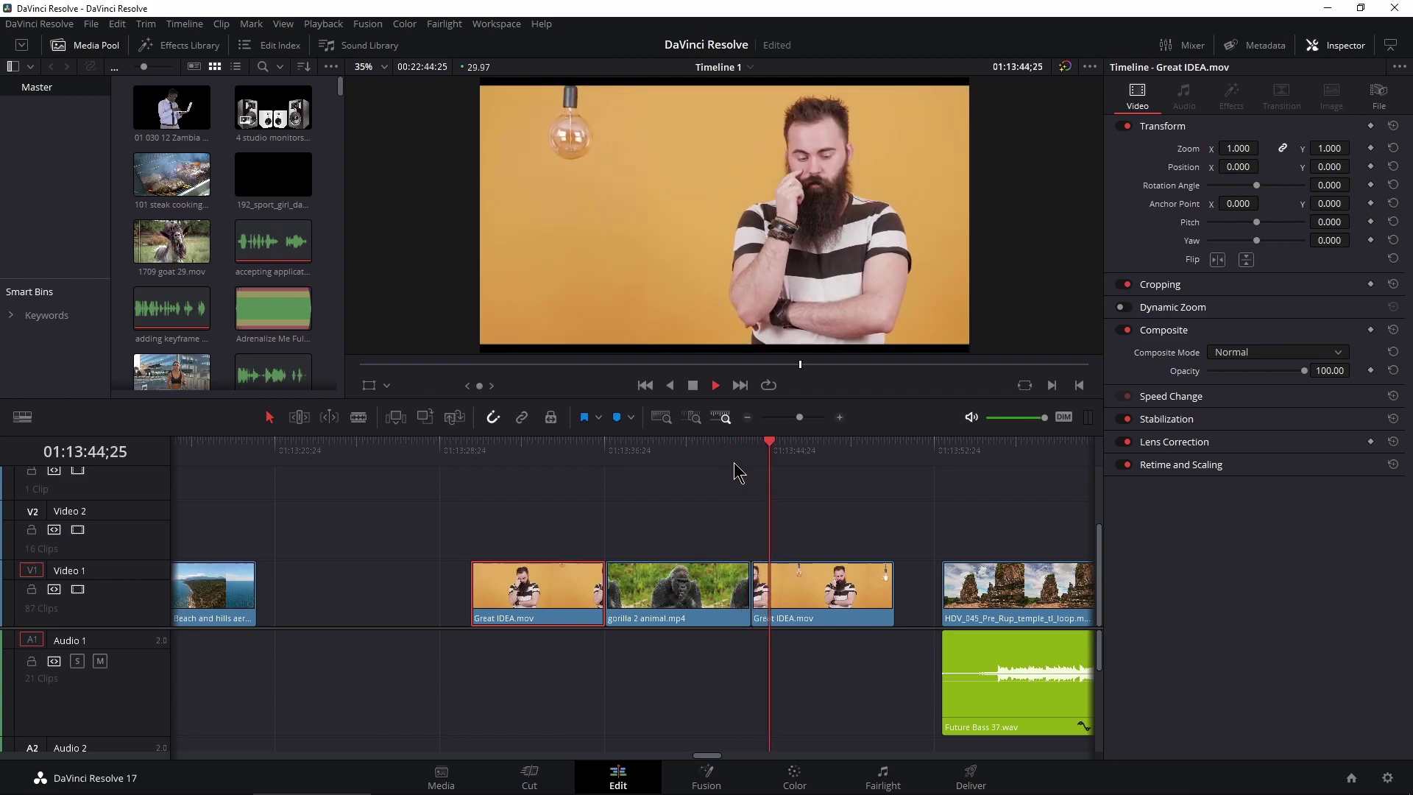
{"action": "key", "text": "space"}
- Paste the face blur onto the second Great IDEA.mov clip with Maintain Timing, then play it
{"action": "left_click", "coordinate": [824, 581]}
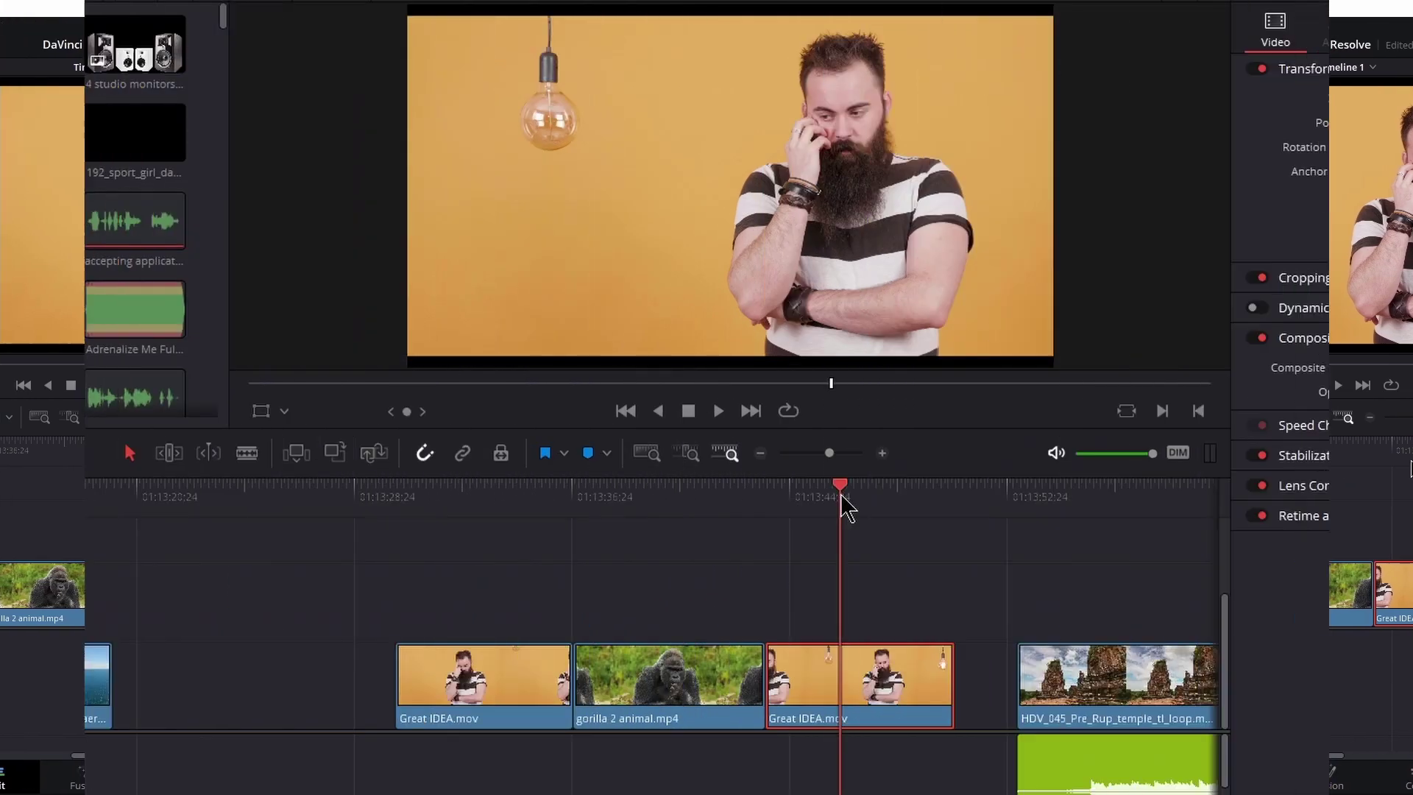
{"action": "left_click_drag", "start_coordinate": [837, 495], "coordinate": [499, 571]}
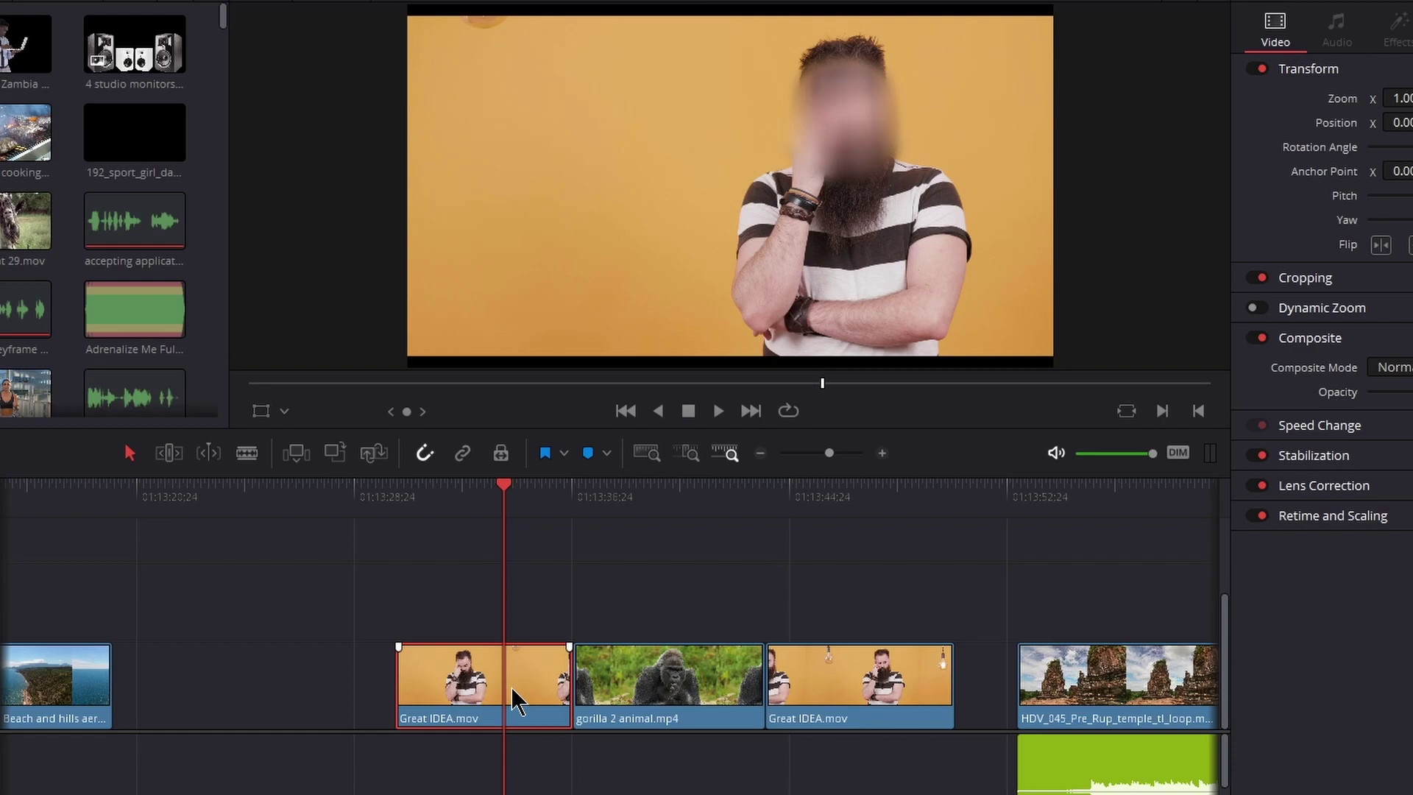
{"action": "left_click", "coordinate": [853, 559]}
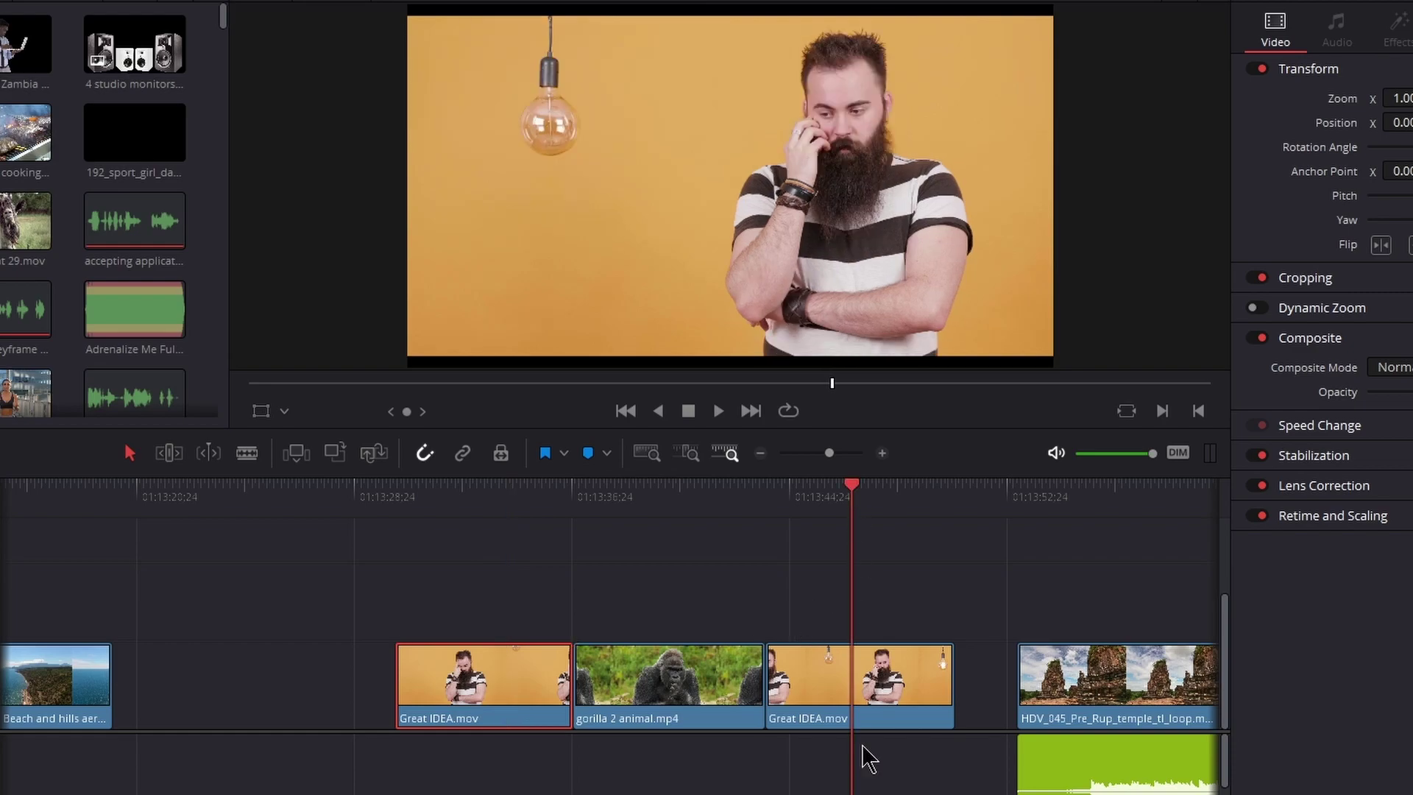
{"action": "left_click", "coordinate": [881, 705]}
{"action": "key", "text": "alt+v"}
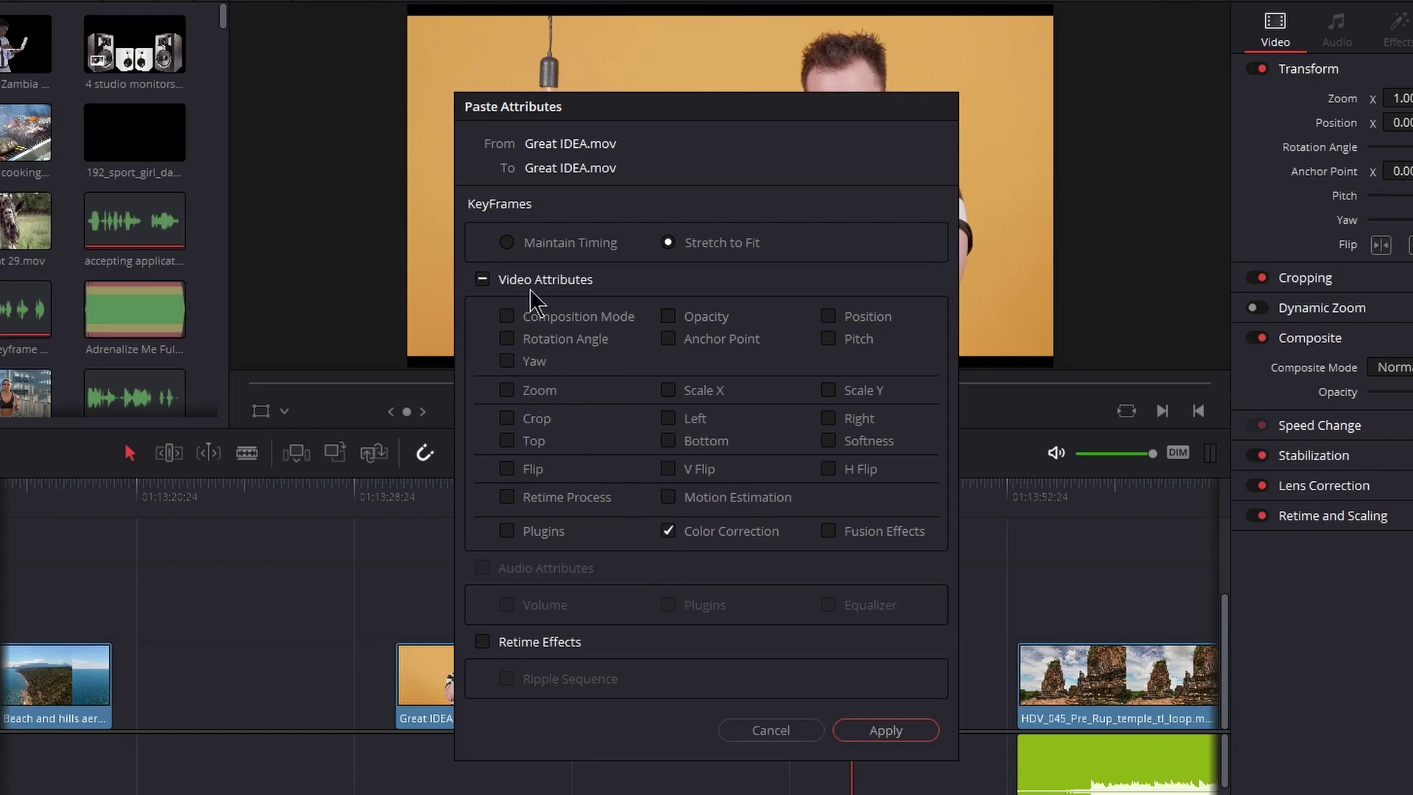
{"action": "left_click", "coordinate": [506, 242]}
{"action": "left_click", "coordinate": [885, 730]}
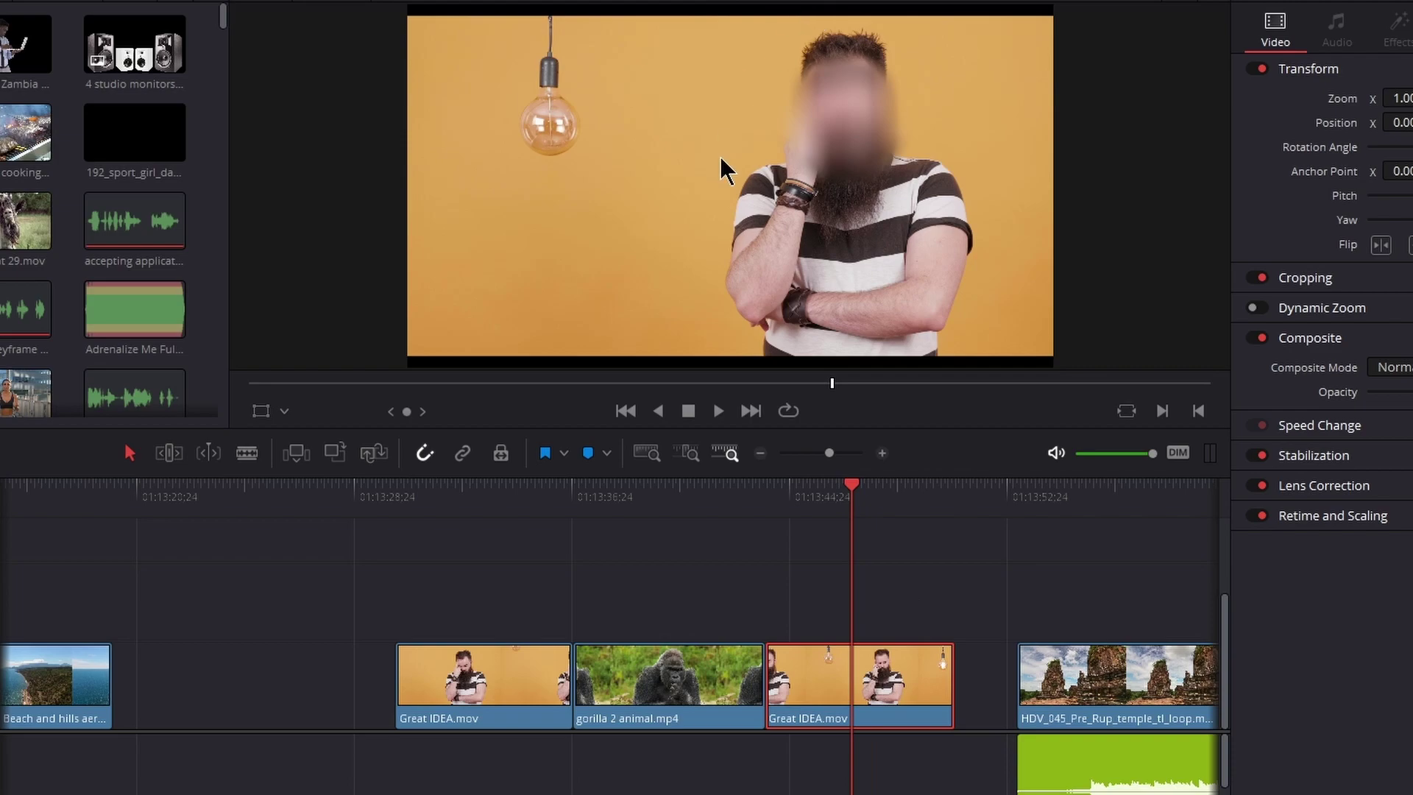
{"action": "left_click", "coordinate": [795, 504]}
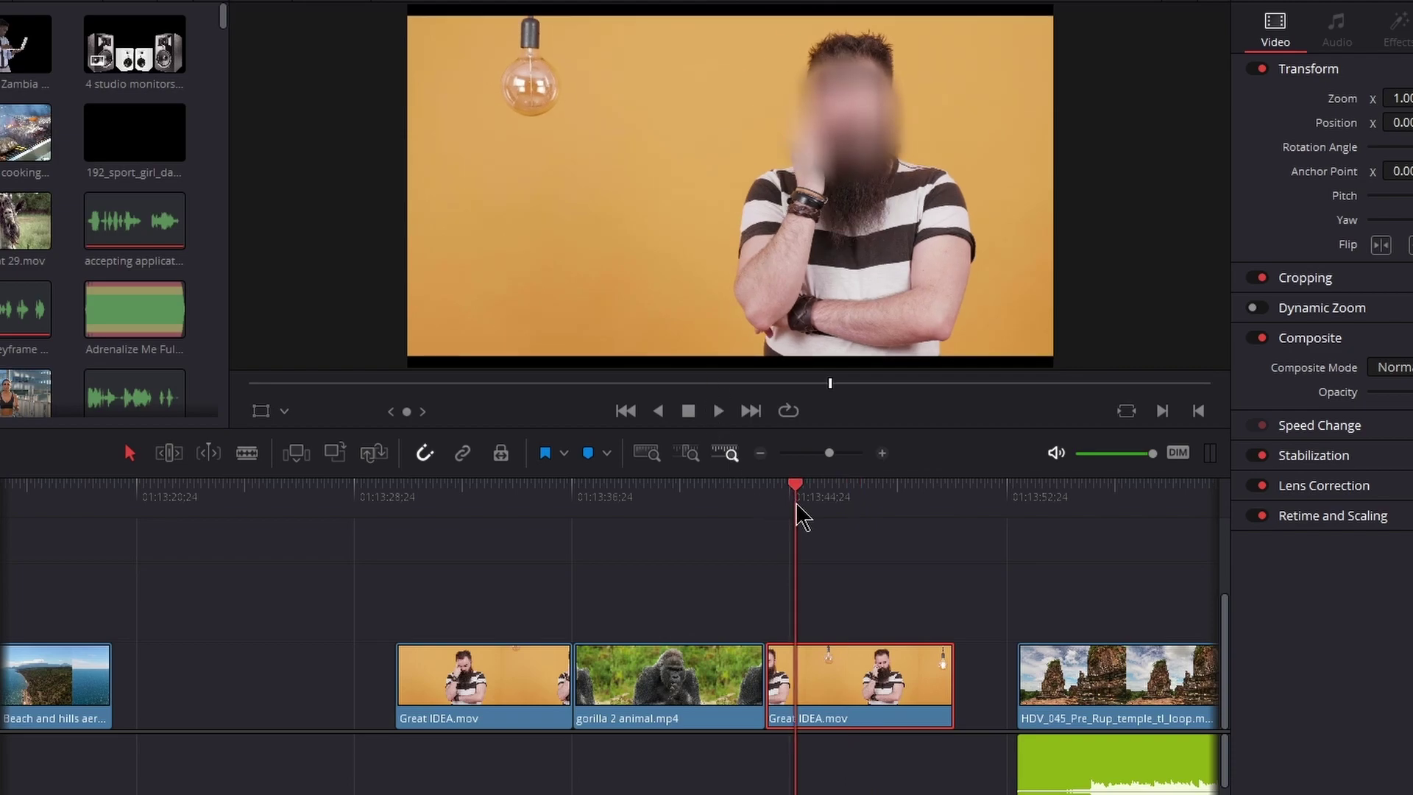
{"action": "key", "text": "space"}
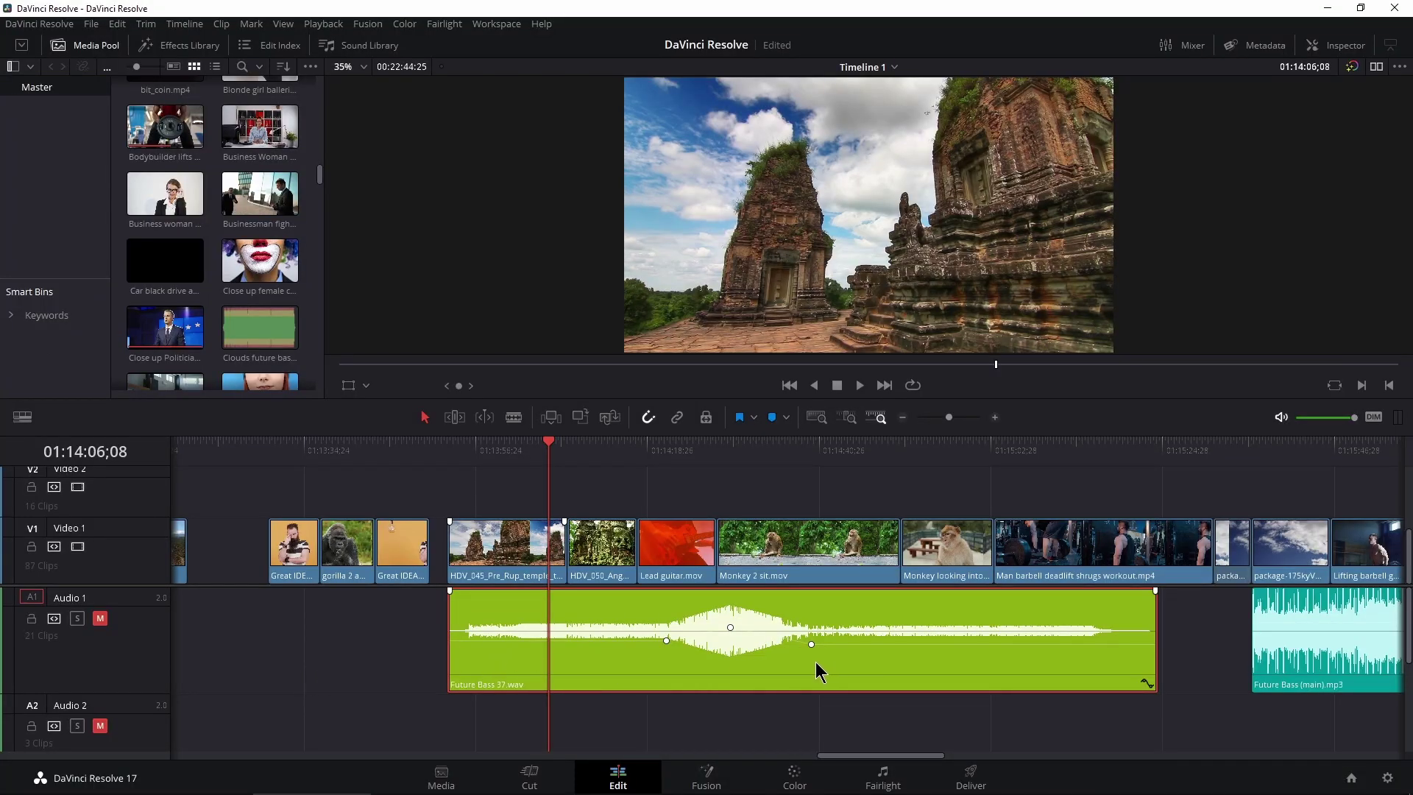
- Lower the Future Bass 37.wav volume line, unmute Audio 1, and play back the music
{"action": "scroll", "coordinate": [815, 661], "scroll_direction": "right", "scroll_amount": 3}
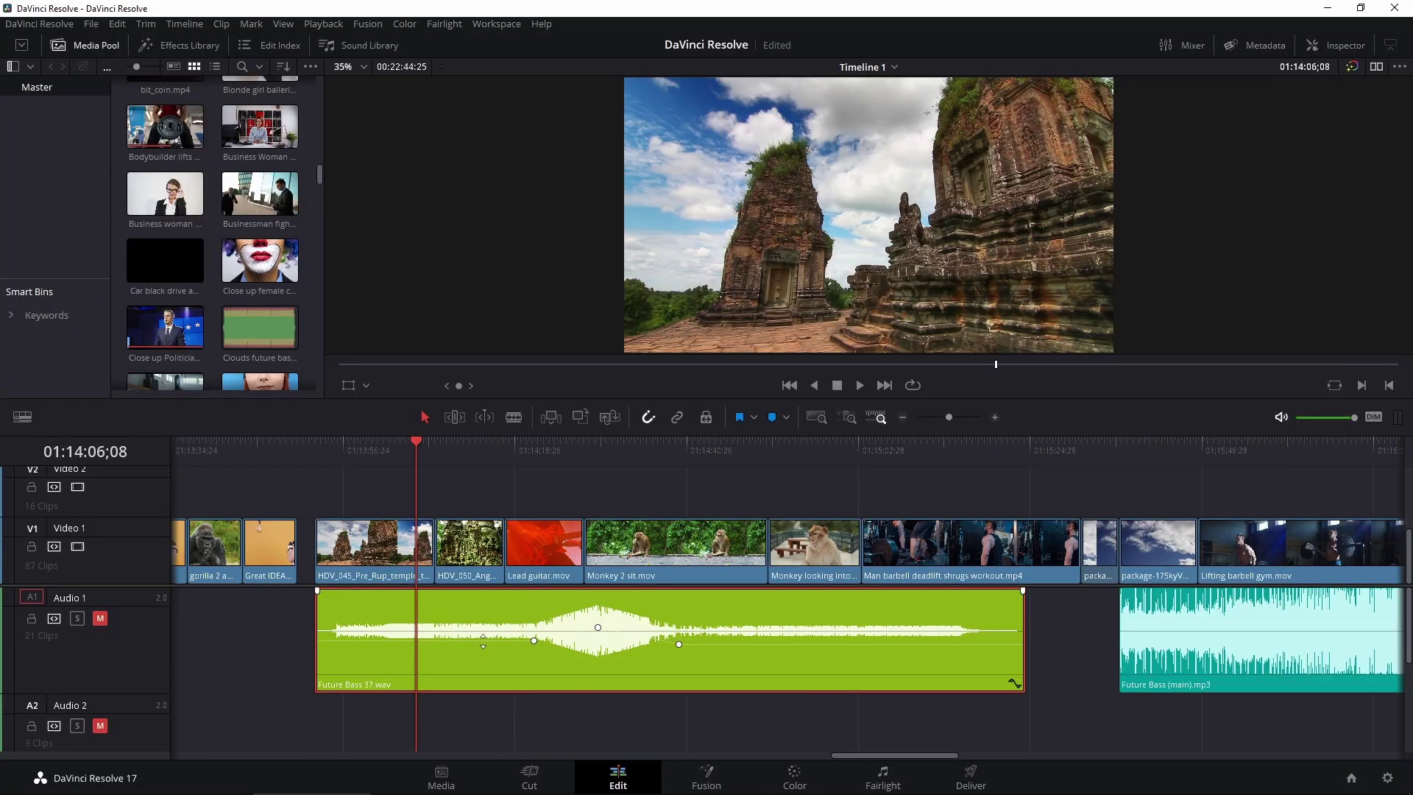
{"action": "left_click_drag", "start_coordinate": [482, 642], "coordinate": [479, 637]}
{"action": "left_click", "coordinate": [100, 618]}
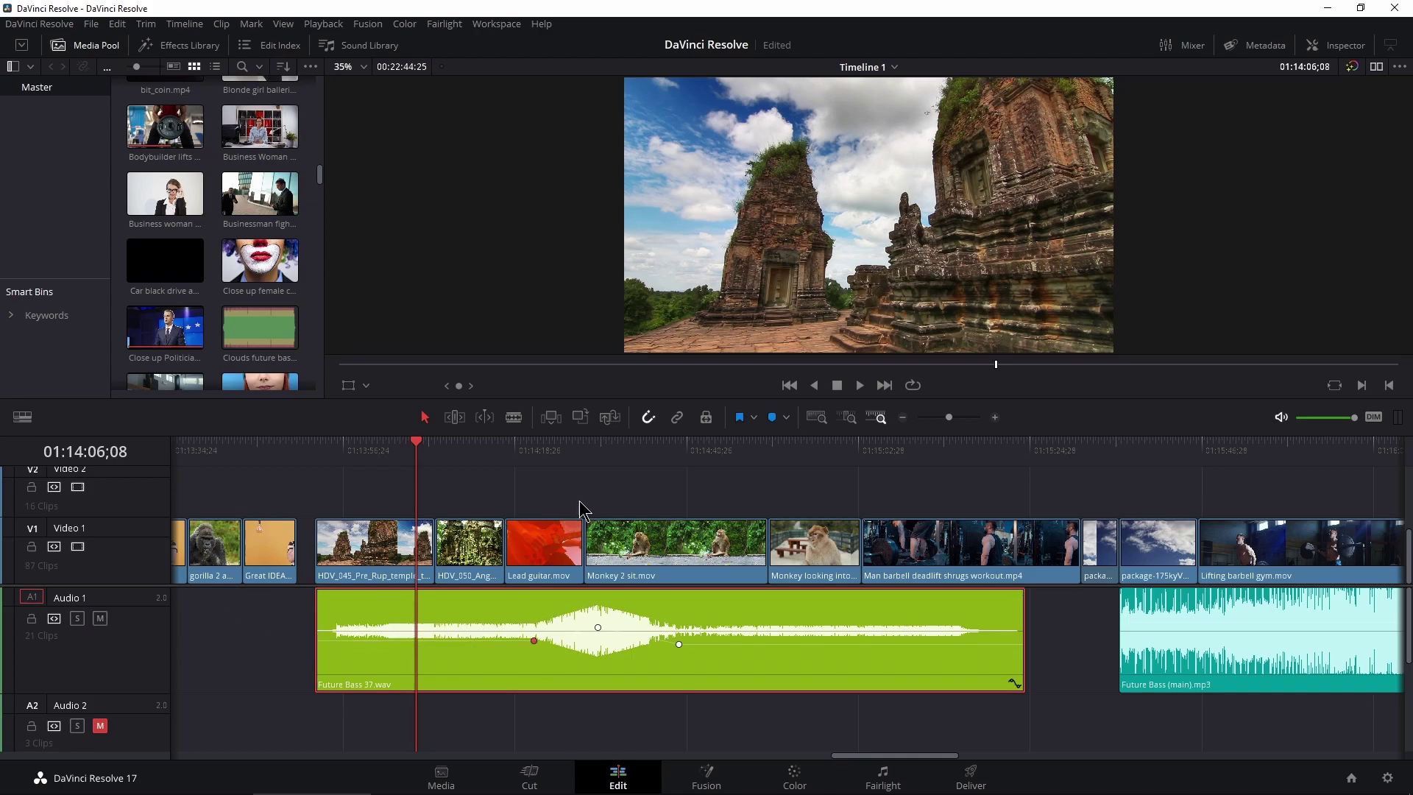
{"action": "left_click", "coordinate": [559, 457]}
{"action": "key", "text": "space"}
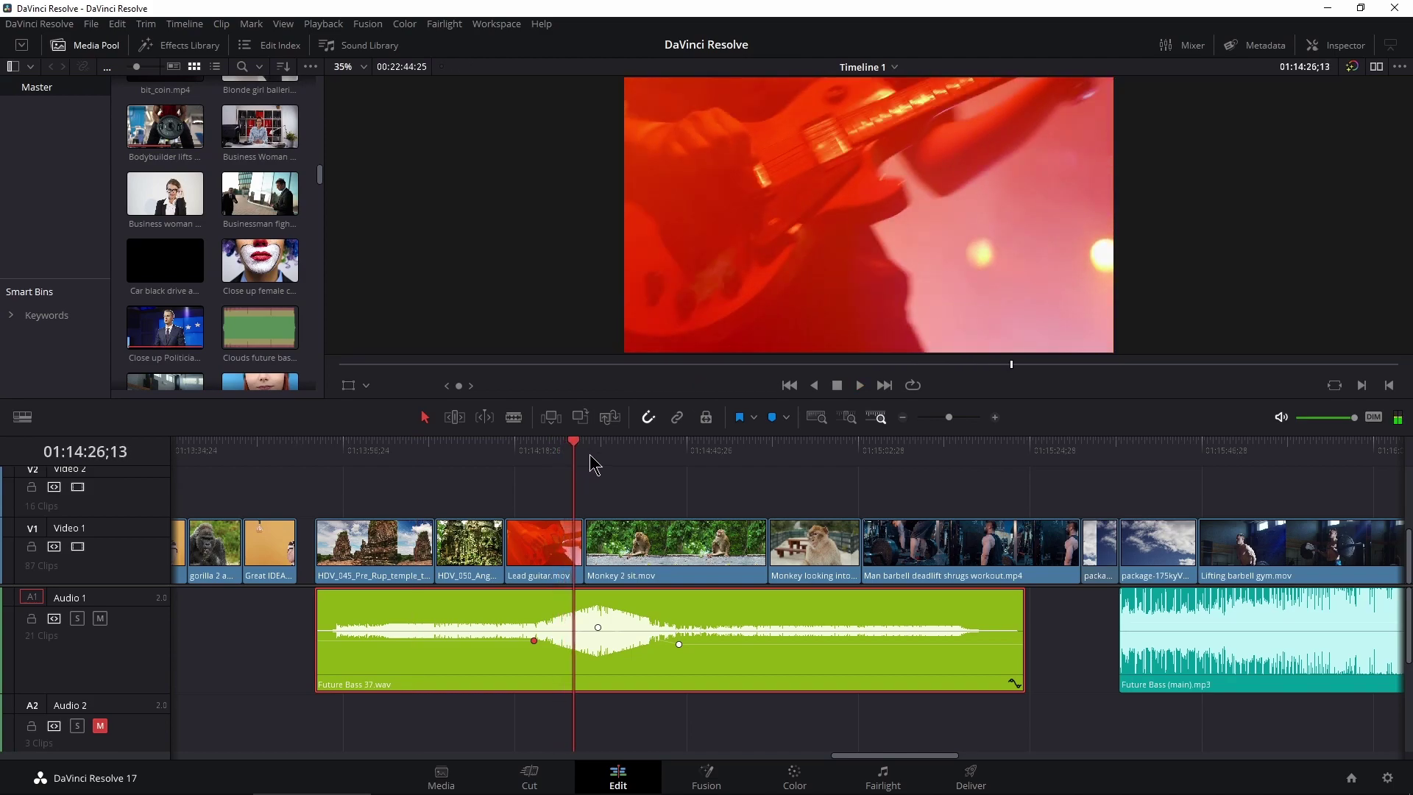
- Check Future Bass 37.wav's -12.41 volume in the Inspector
{"action": "left_click", "coordinate": [642, 464]}
{"action": "scroll", "coordinate": [651, 662], "scroll_direction": "right", "scroll_amount": 3}
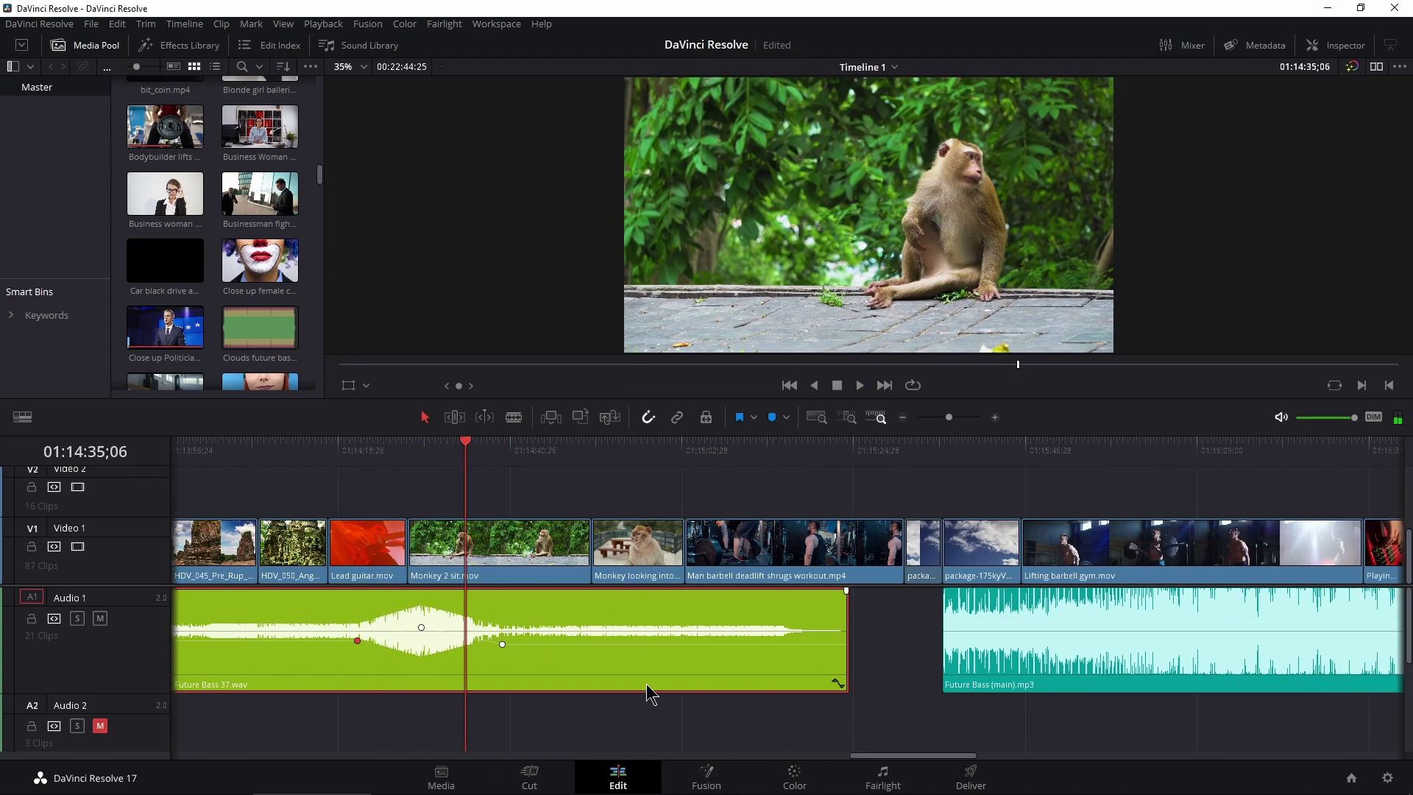
{"action": "left_click", "coordinate": [1325, 46]}
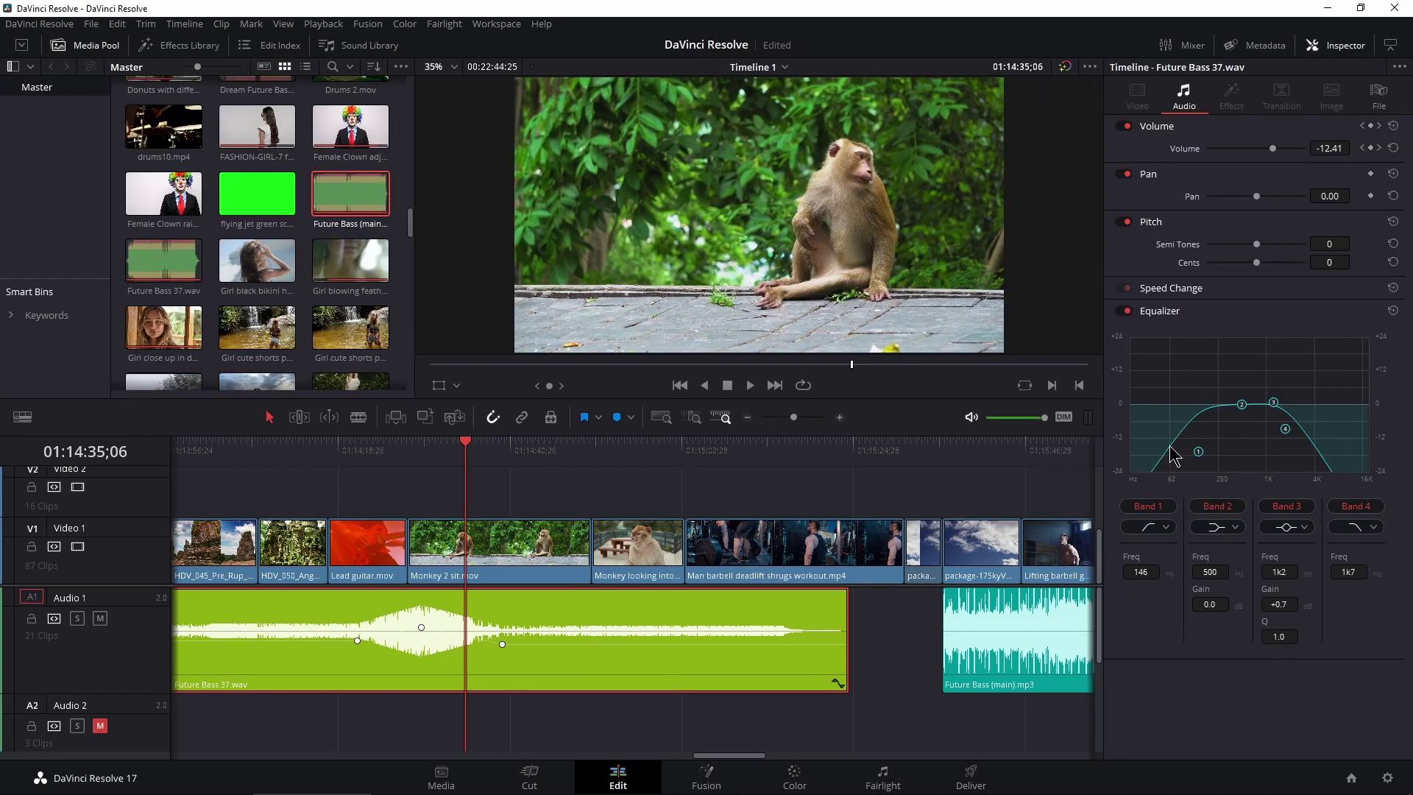
{"action": "left_click", "coordinate": [1336, 50]}
{"action": "scroll", "coordinate": [639, 573], "scroll_direction": "right", "scroll_amount": 4}
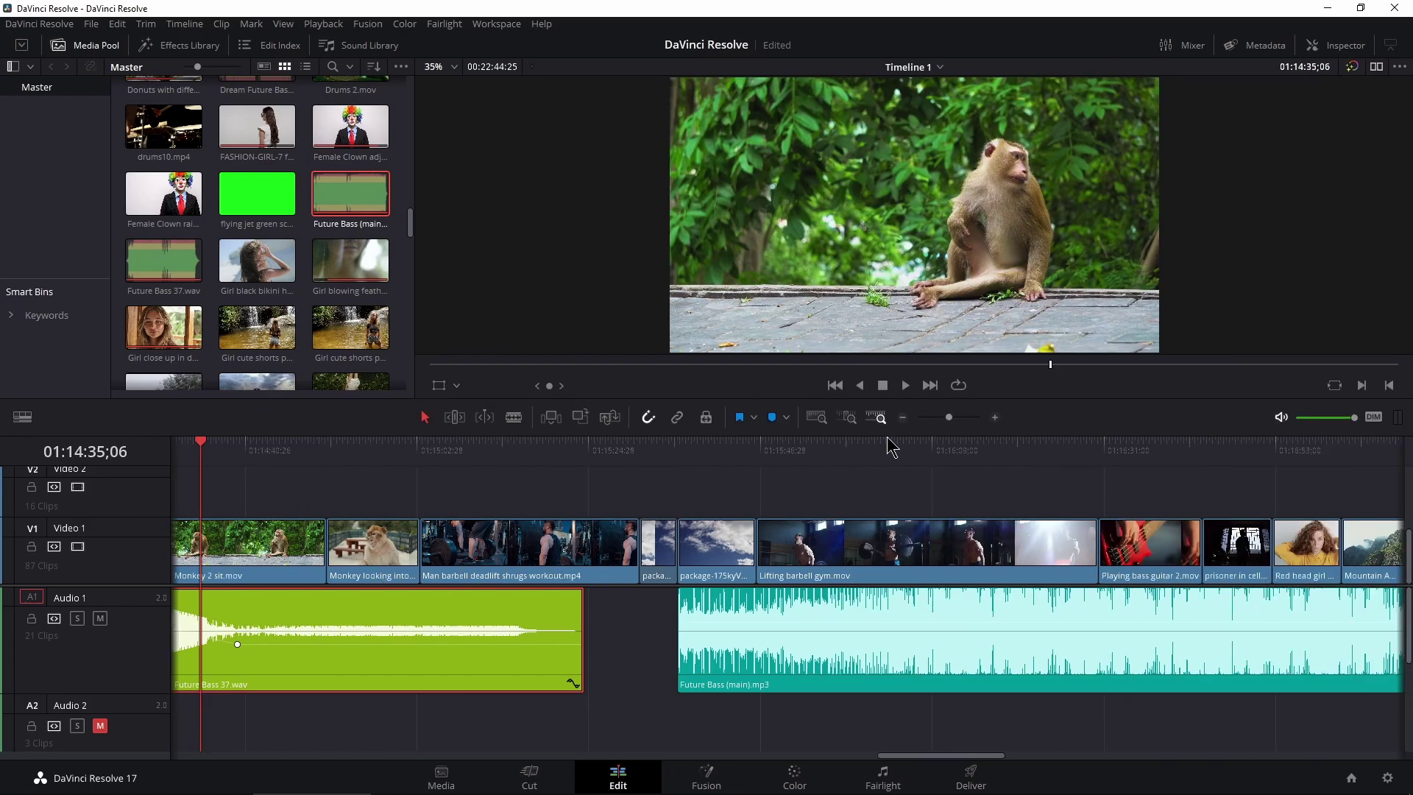
{"action": "left_click_drag", "start_coordinate": [947, 417], "coordinate": [942, 418]}
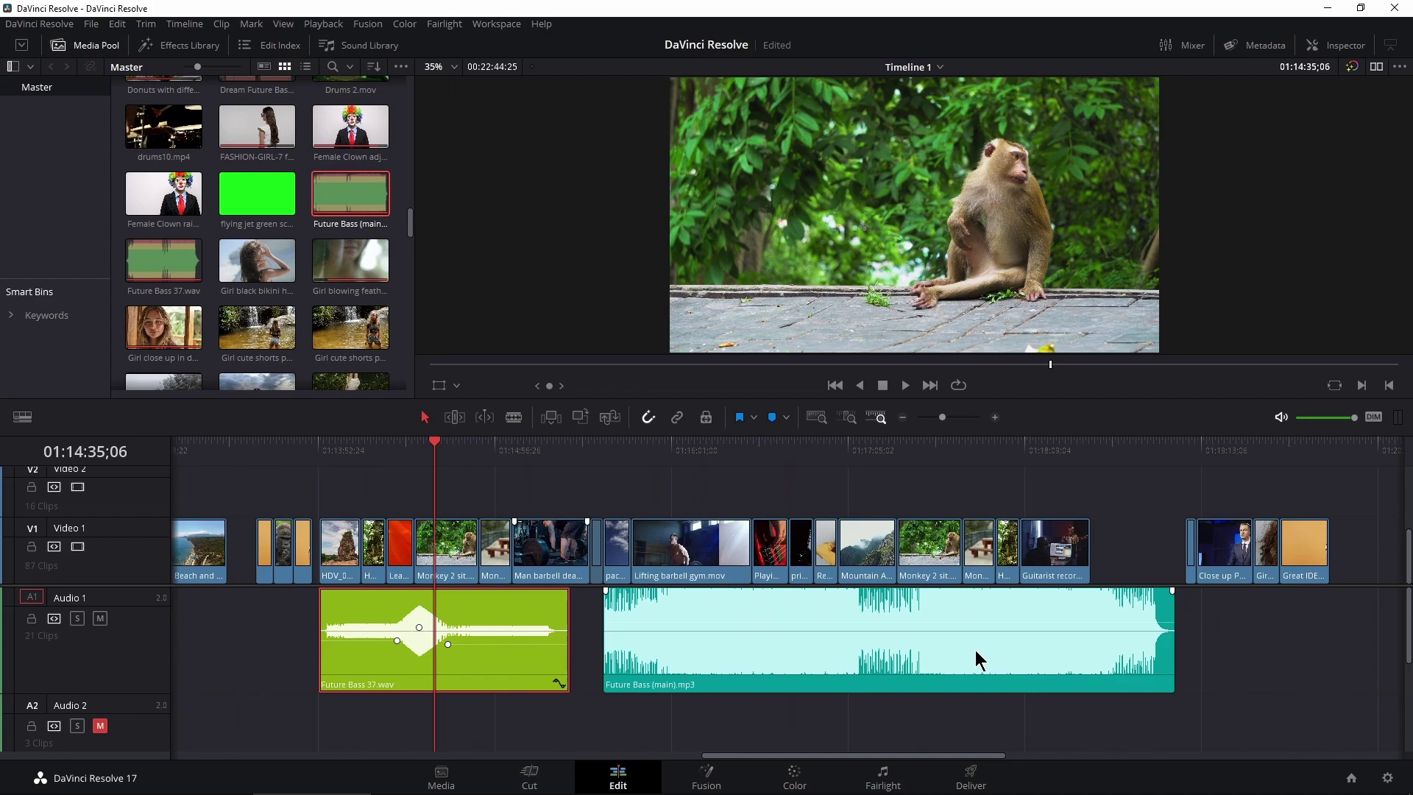
- Copy Future Bass 37.wav and paste its Audio Attributes onto Future Bass (main).mp3
{"action": "right_click", "coordinate": [520, 673]}
{"action": "left_click", "coordinate": [537, 315]}
{"action": "left_click", "coordinate": [681, 450]}
{"action": "right_click", "coordinate": [758, 673]}
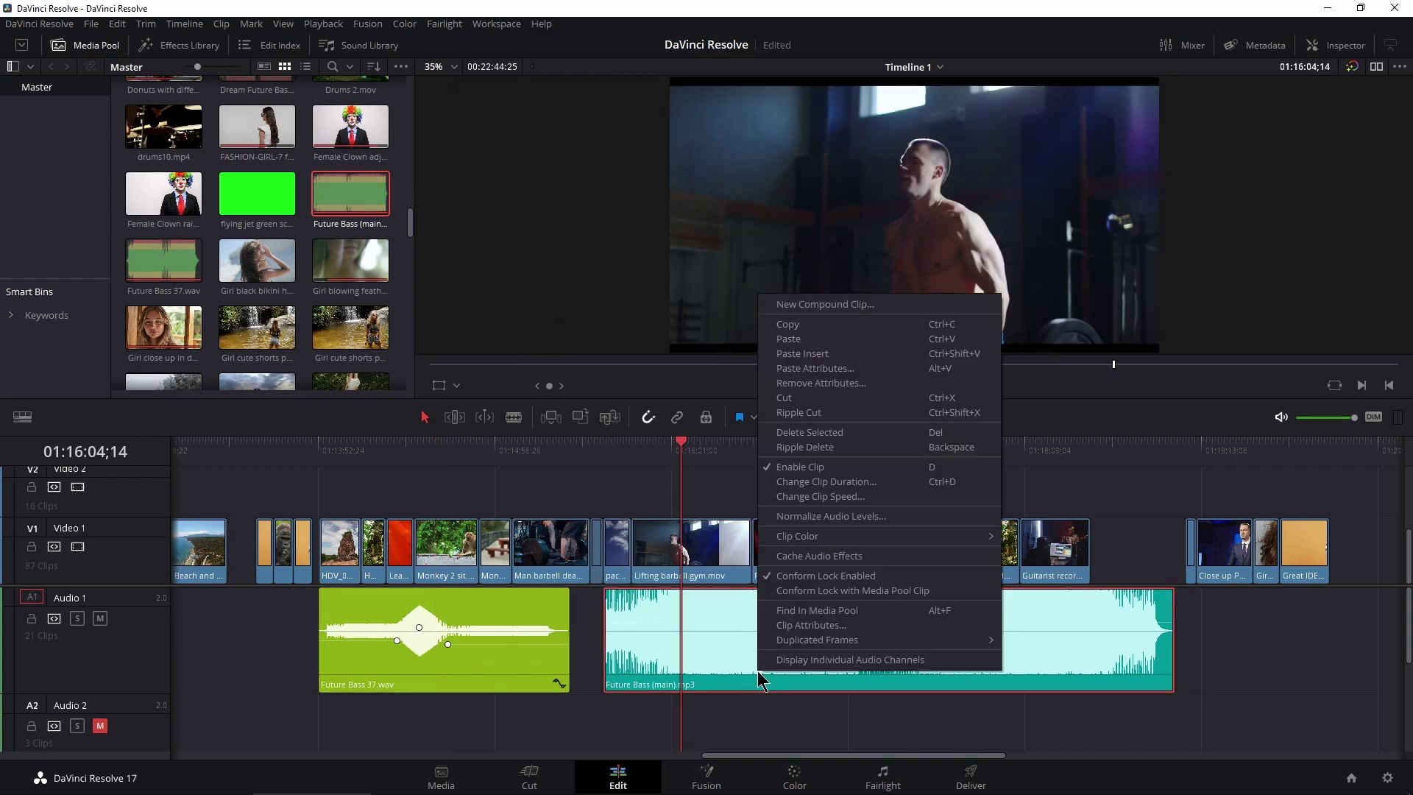
{"action": "left_click", "coordinate": [823, 368]}
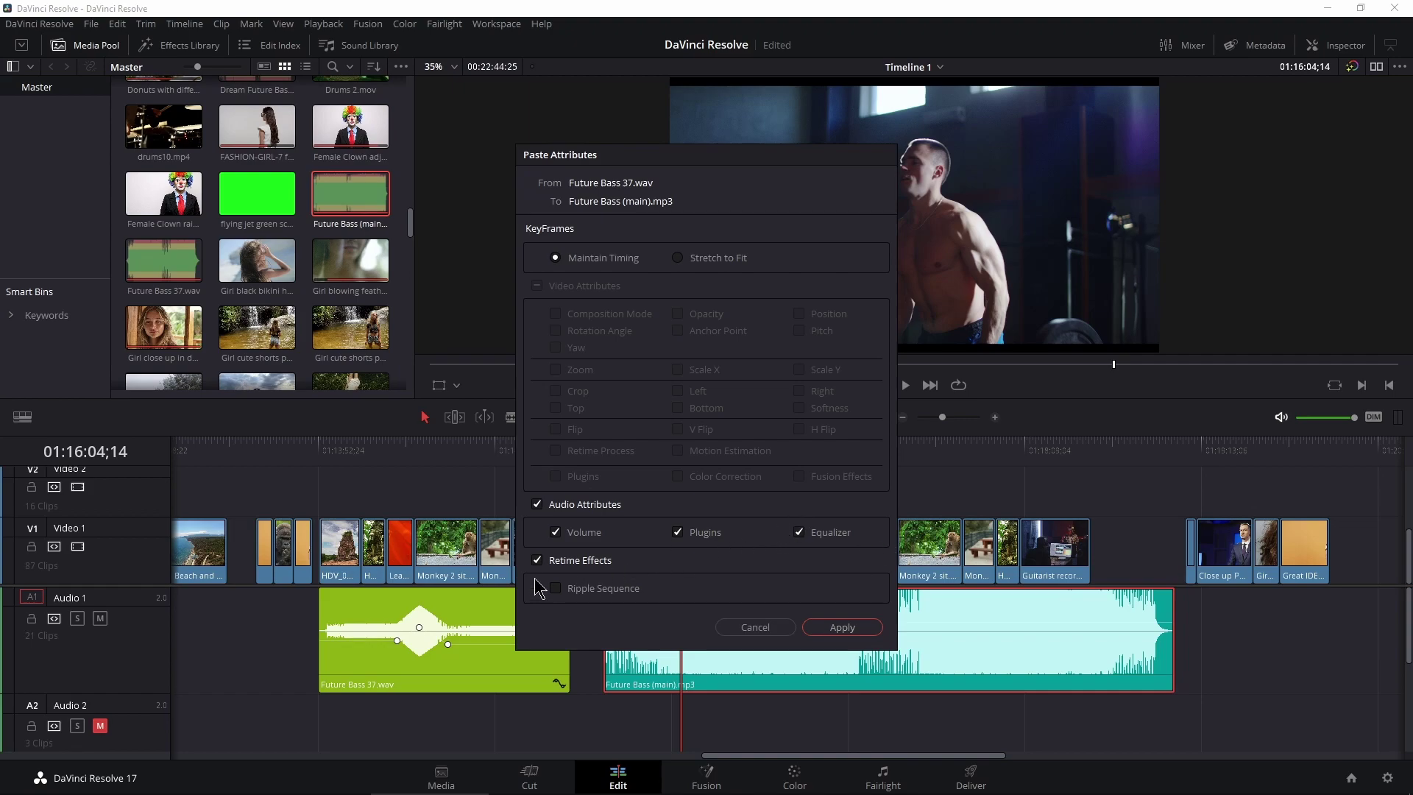
{"action": "left_click", "coordinate": [818, 626]}
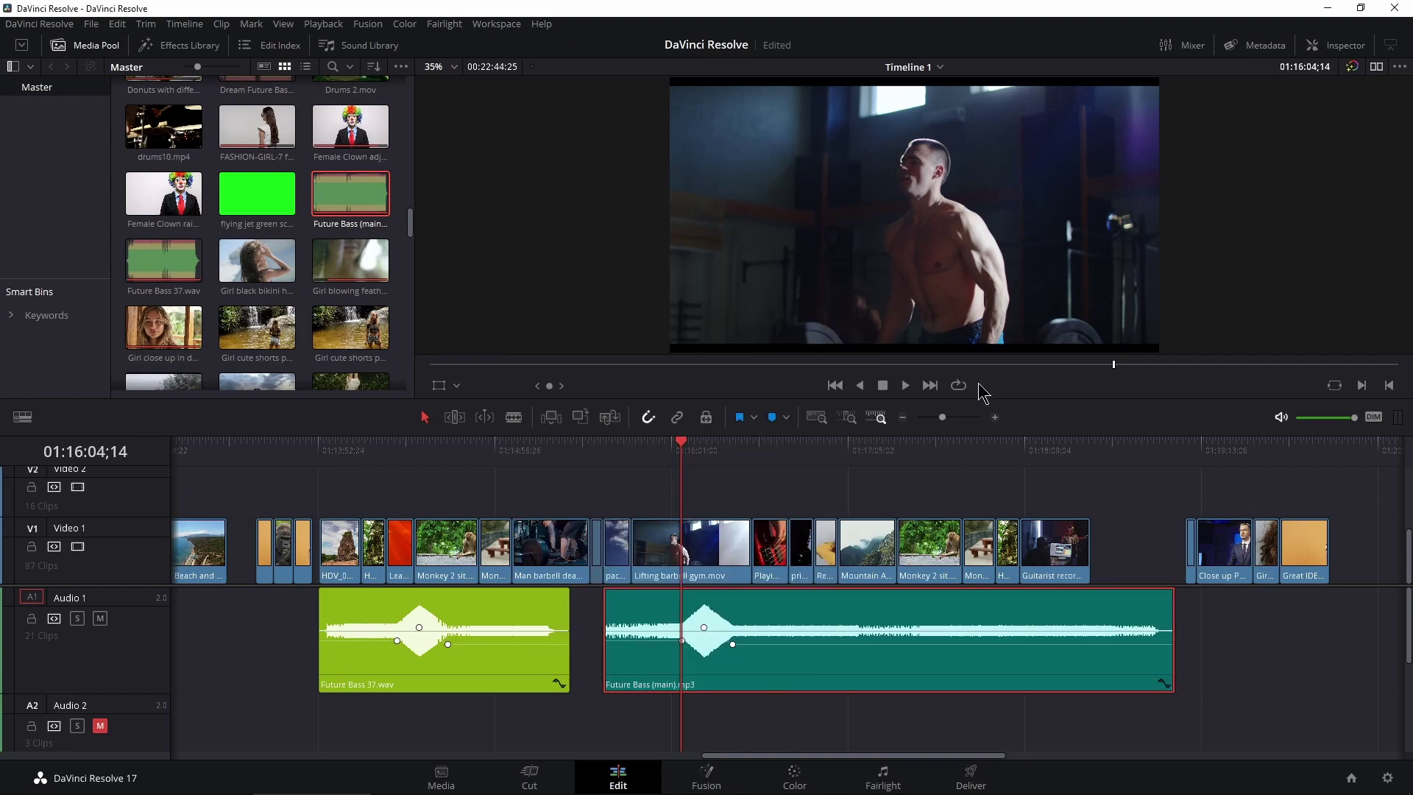
- Compare the pasted volume settings of both Future Bass clips in the Inspector
{"action": "left_click_drag", "start_coordinate": [942, 423], "coordinate": [945, 418]}
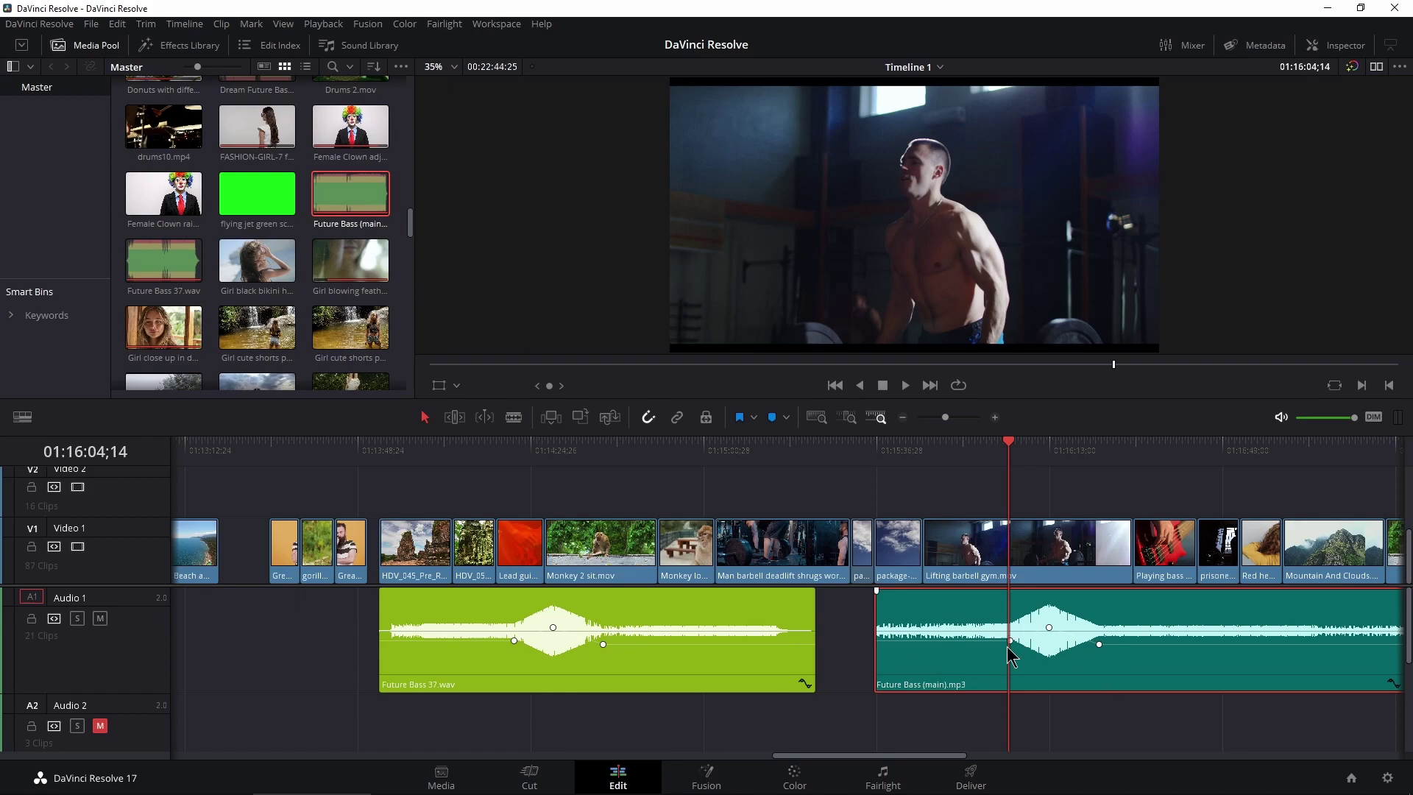
{"action": "scroll", "coordinate": [887, 660], "scroll_direction": "right", "scroll_amount": 3}
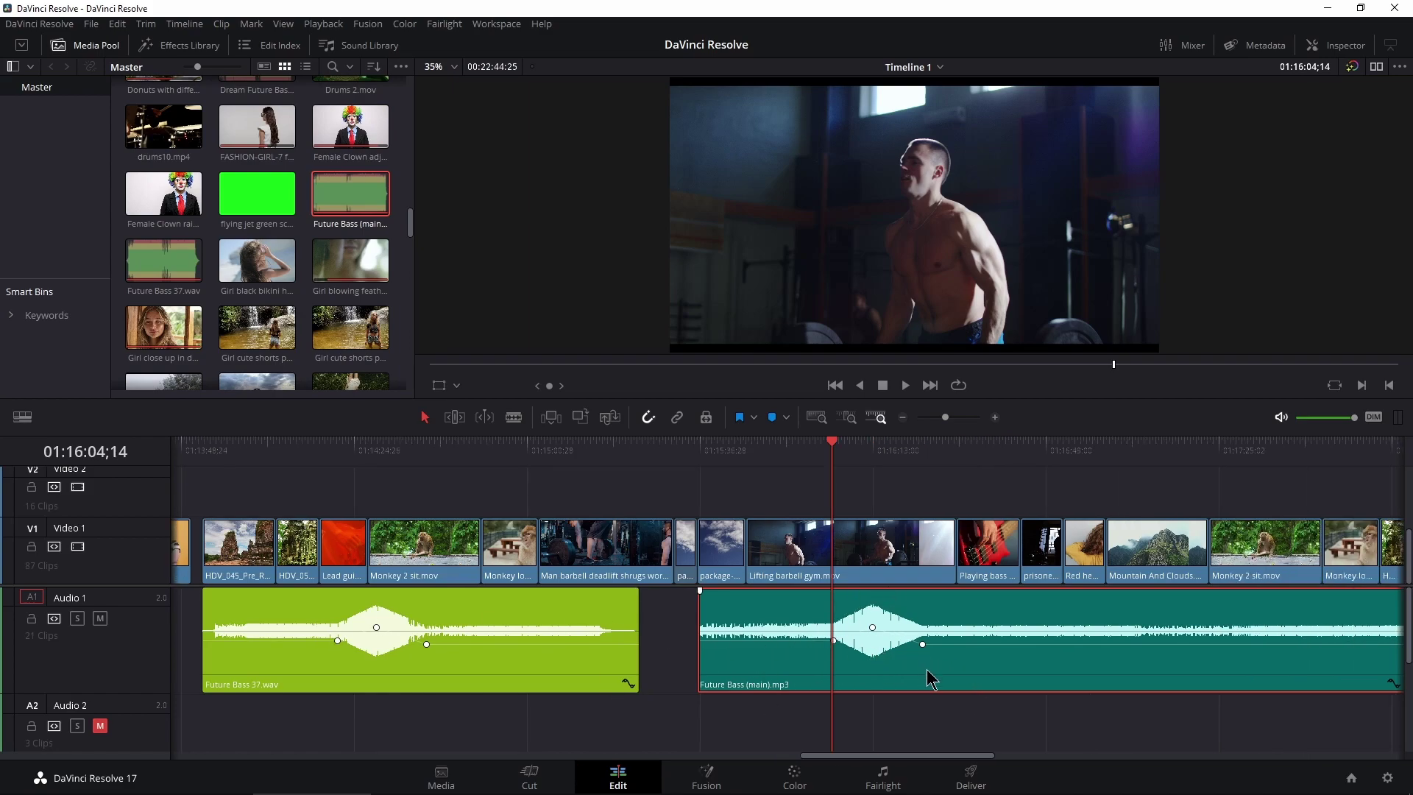
{"action": "scroll", "coordinate": [933, 546], "scroll_direction": "right", "scroll_amount": 4}
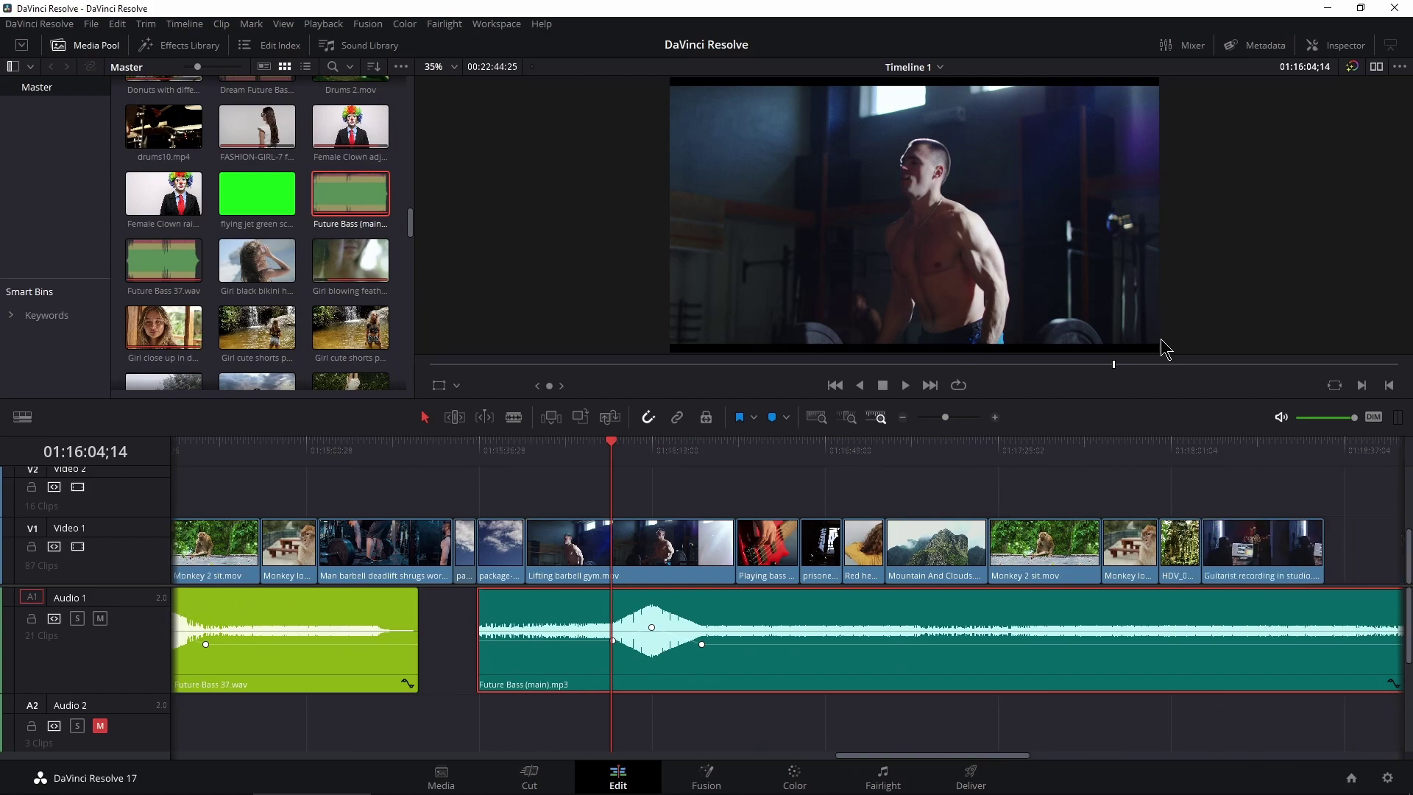
{"action": "left_click", "coordinate": [1336, 45]}
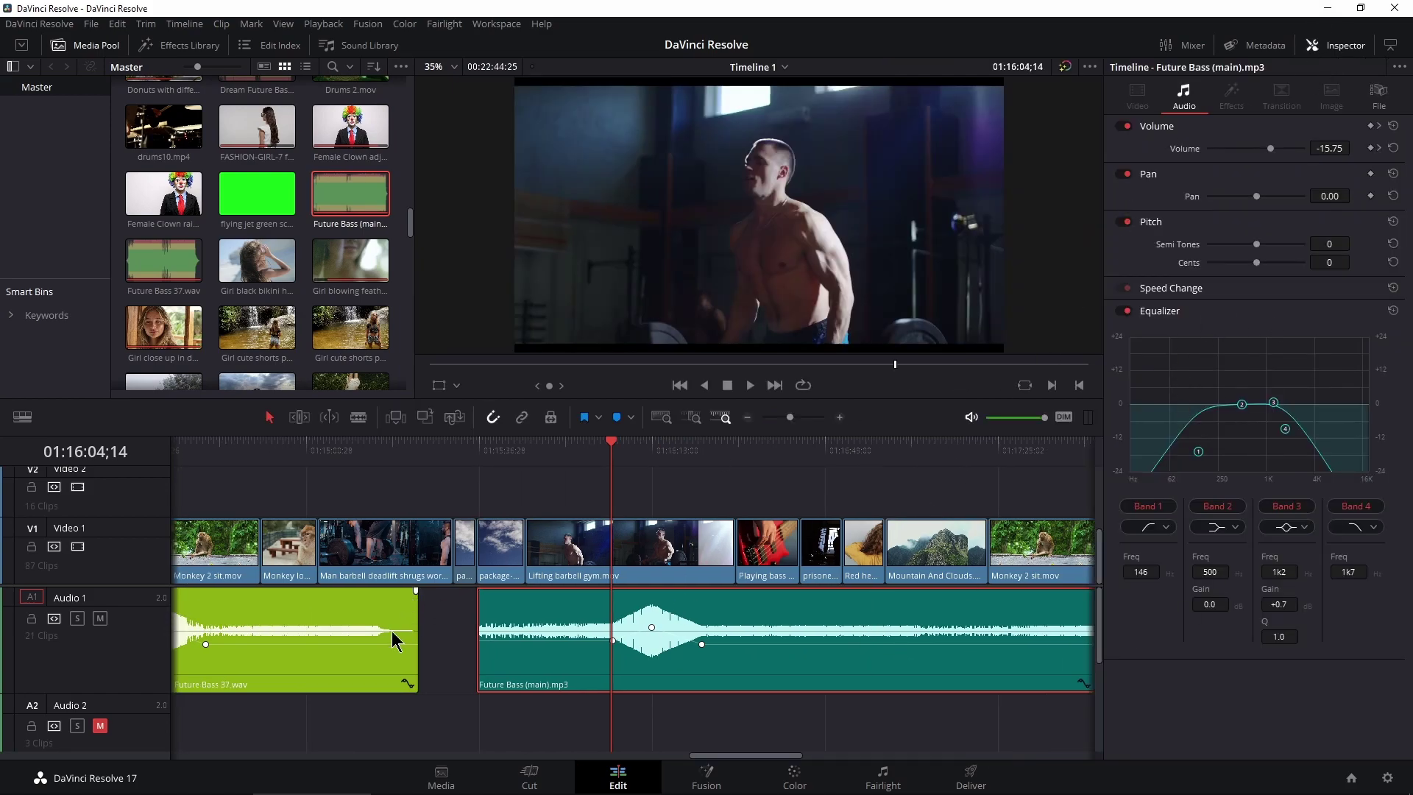
{"action": "left_click", "coordinate": [297, 660]}
{"action": "left_click", "coordinate": [691, 660]}
{"action": "left_click", "coordinate": [1304, 48]}
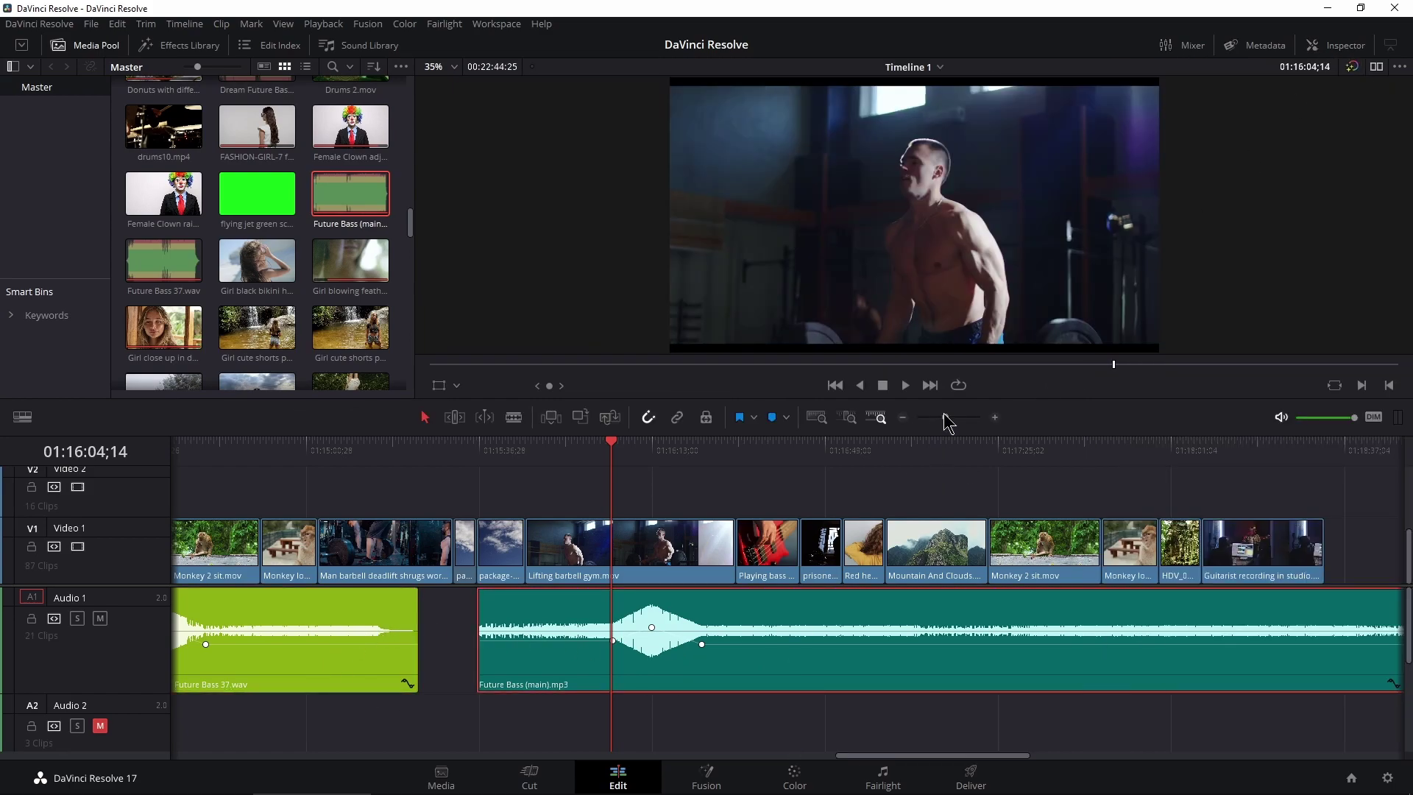
- Preview the edit full screen from the Crossfit clip section
{"action": "left_click_drag", "start_coordinate": [945, 426], "coordinate": [942, 426]}
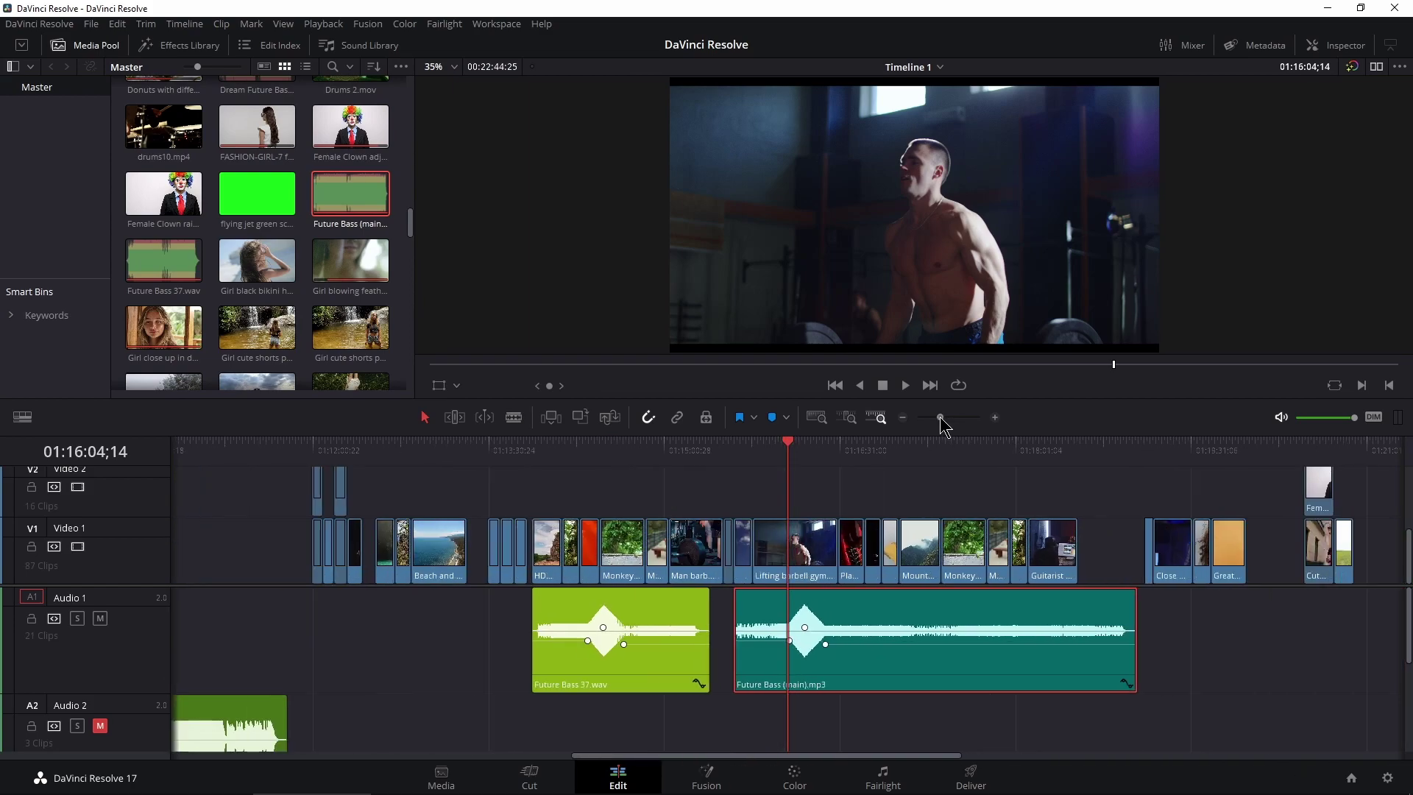
{"action": "scroll", "coordinate": [773, 504], "scroll_direction": "right", "scroll_amount": 10}
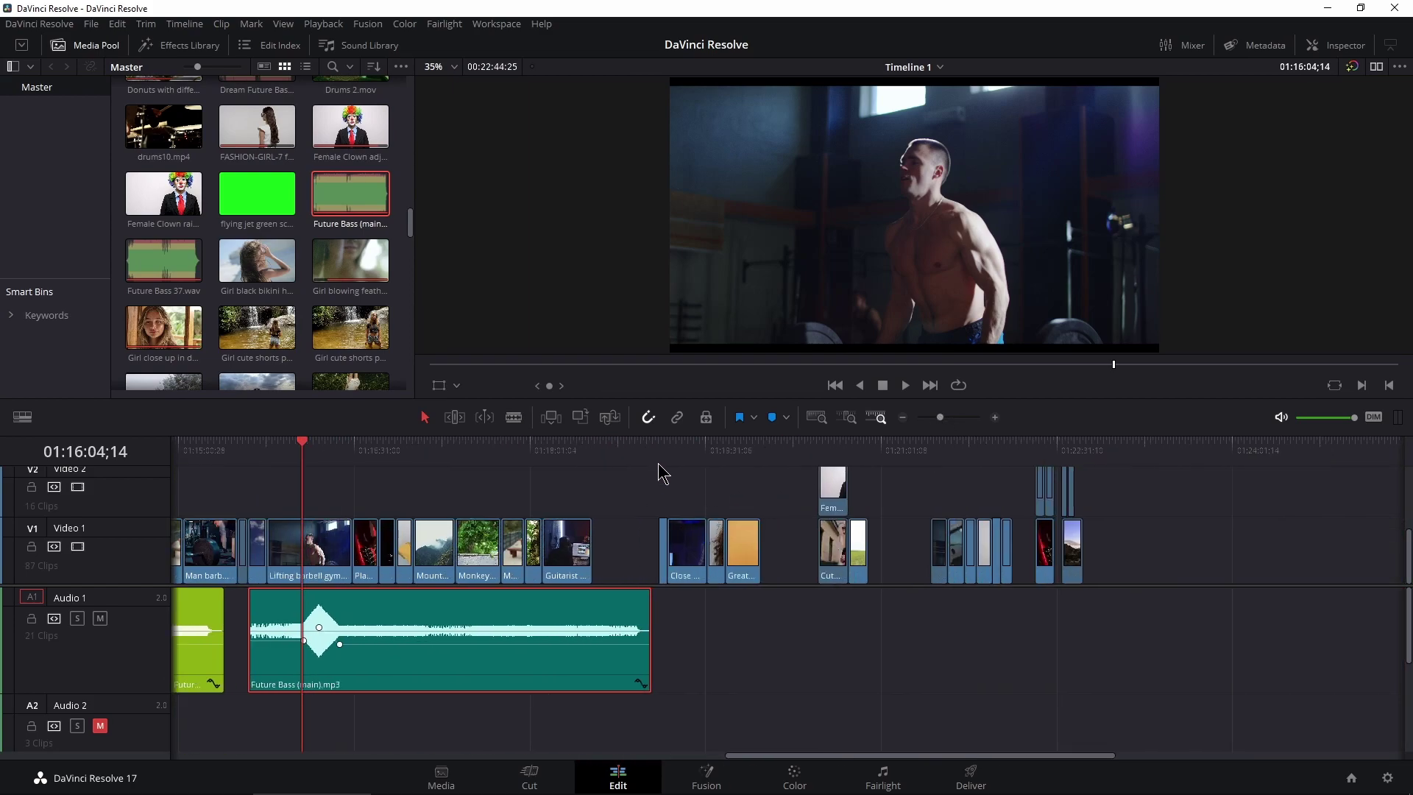
{"action": "left_click", "coordinate": [668, 448]}
{"action": "left_click_drag", "start_coordinate": [944, 424], "coordinate": [957, 425]}
{"action": "scroll", "coordinate": [674, 520], "scroll_direction": "right", "scroll_amount": 5}
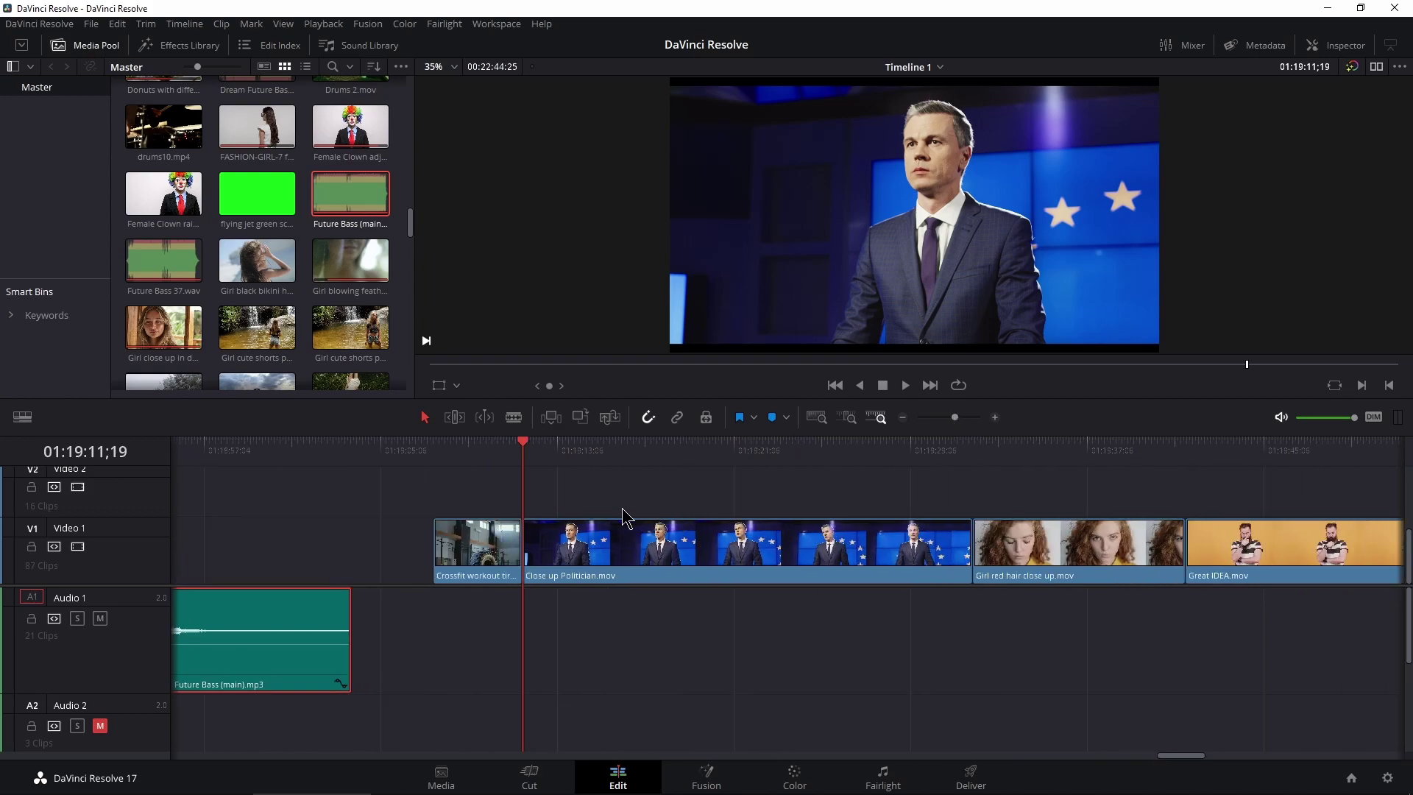
{"action": "left_click", "coordinate": [475, 442]}
{"action": "left_click_drag", "start_coordinate": [949, 423], "coordinate": [959, 425]}
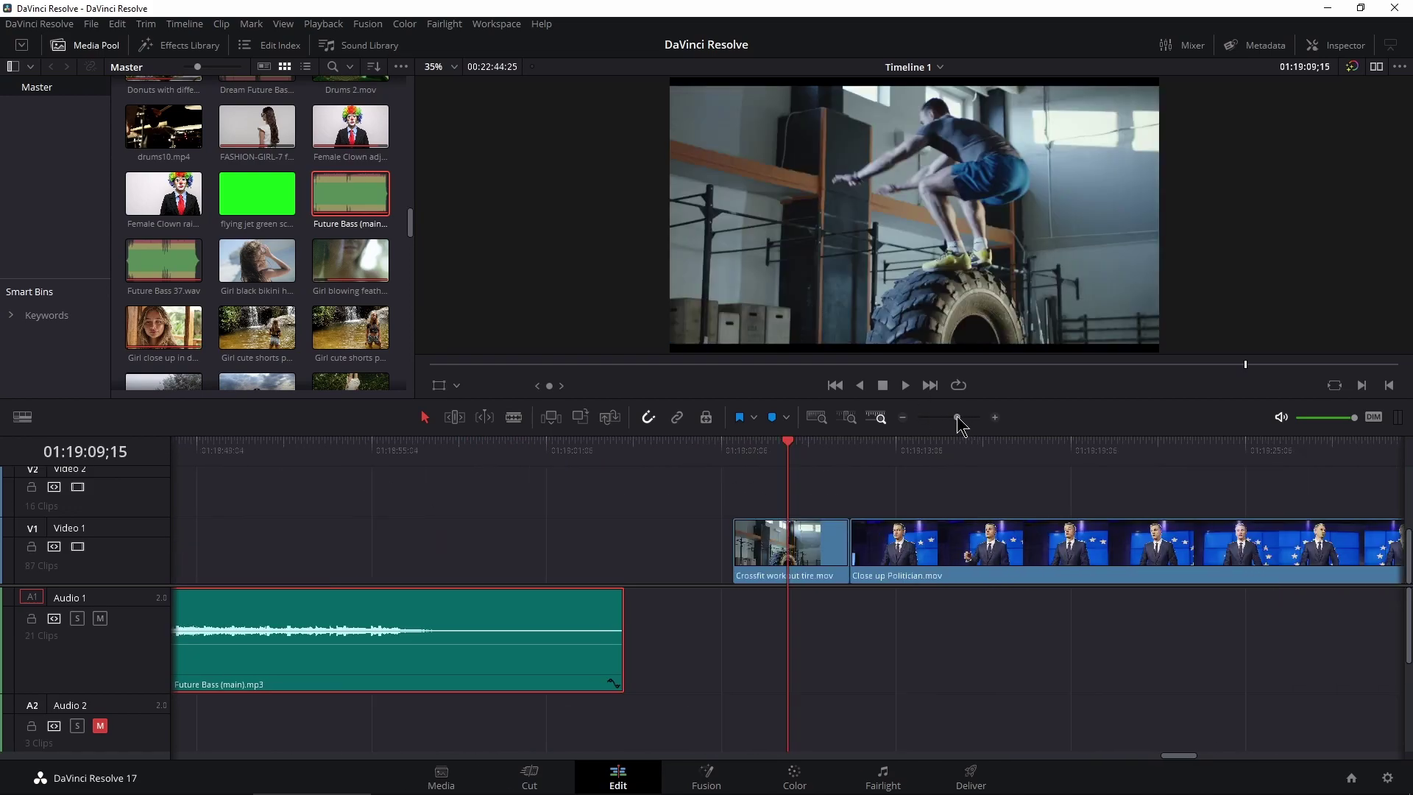
{"action": "scroll", "coordinate": [757, 498], "scroll_direction": "right", "scroll_amount": 3}
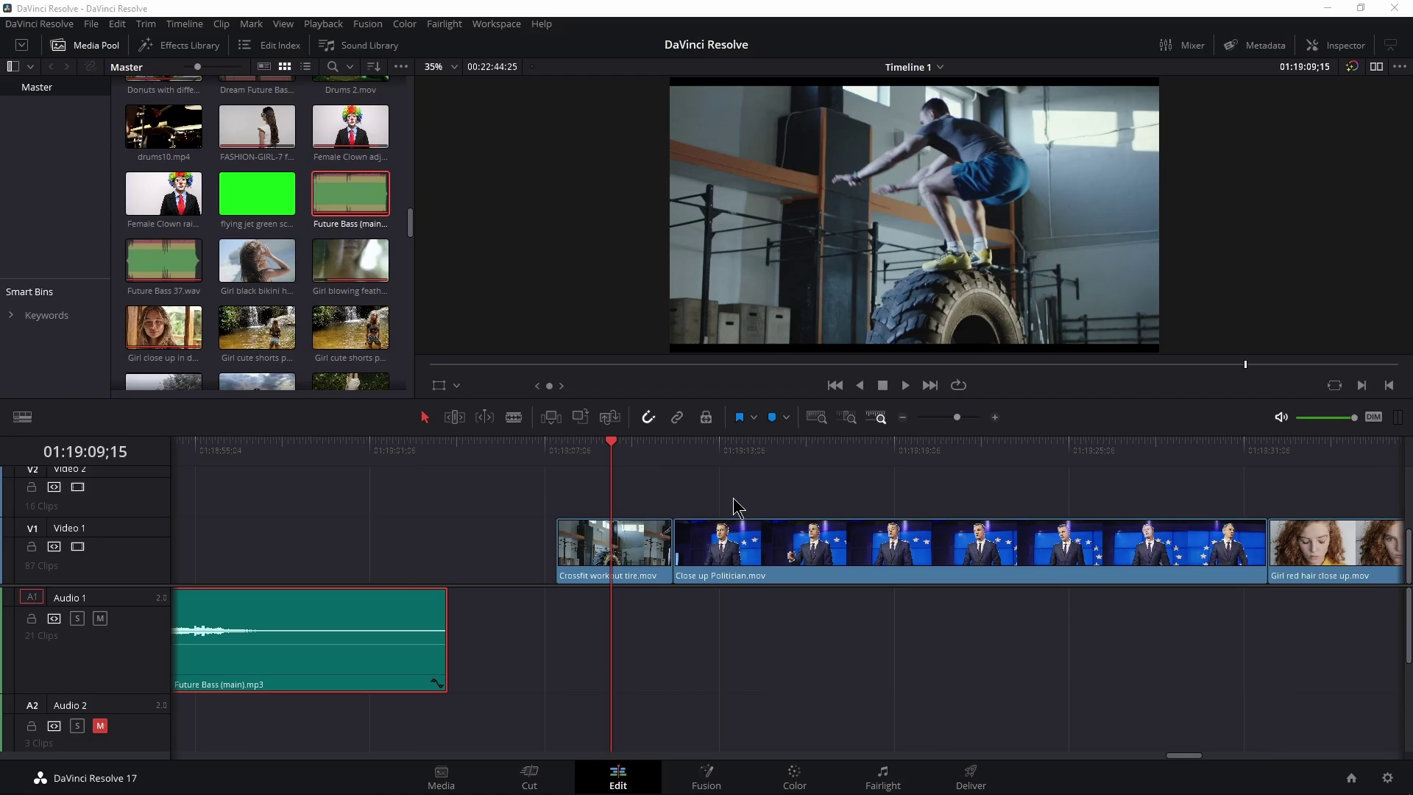
{"action": "key", "text": "ctrl+f"}
{"action": "key", "text": "space"}
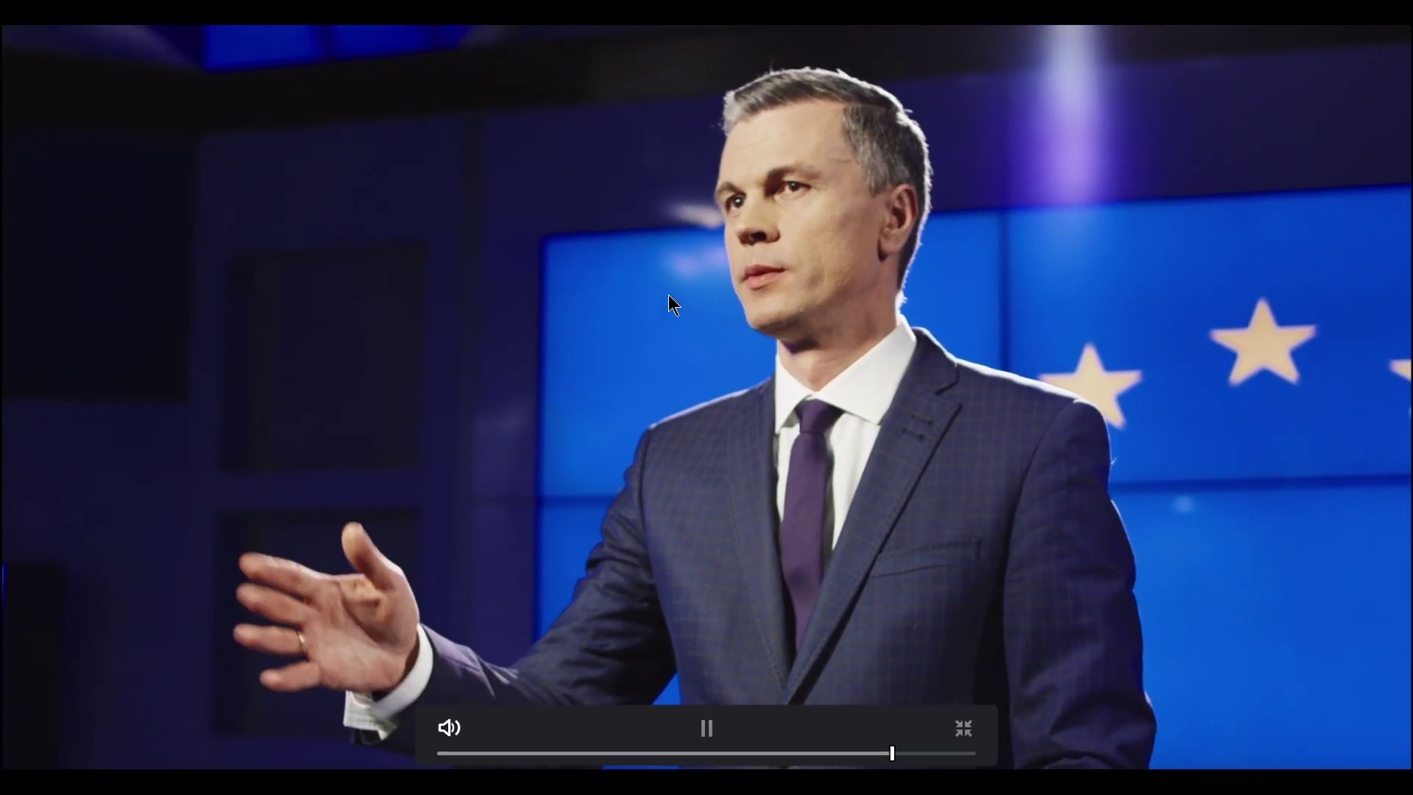
{"action": "key", "text": "Escape"}
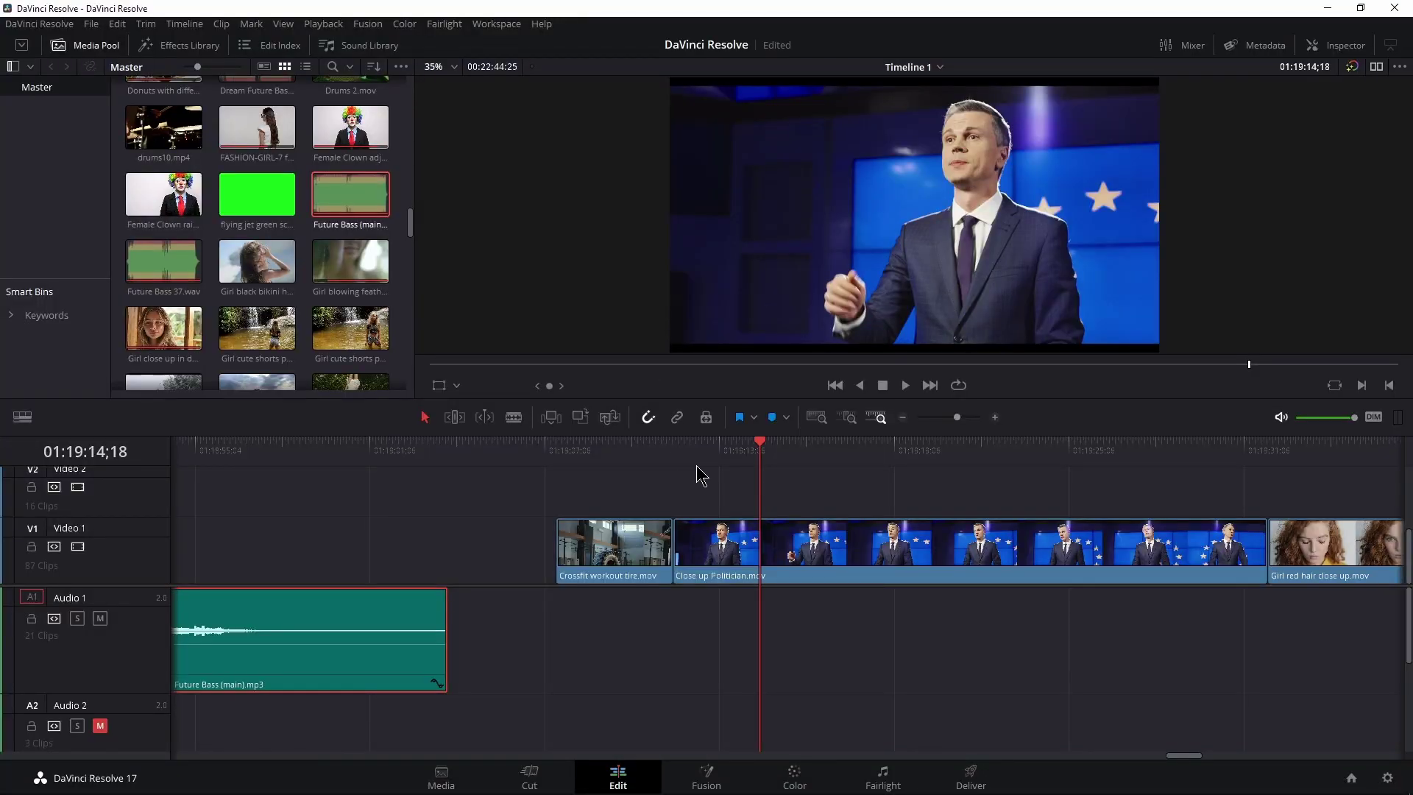
{"action": "left_click", "coordinate": [639, 445]}
- Raise the Crossfit workout tire clip's Transform Zoom to 1.060 in the Inspector
{"action": "left_click", "coordinate": [607, 571]}
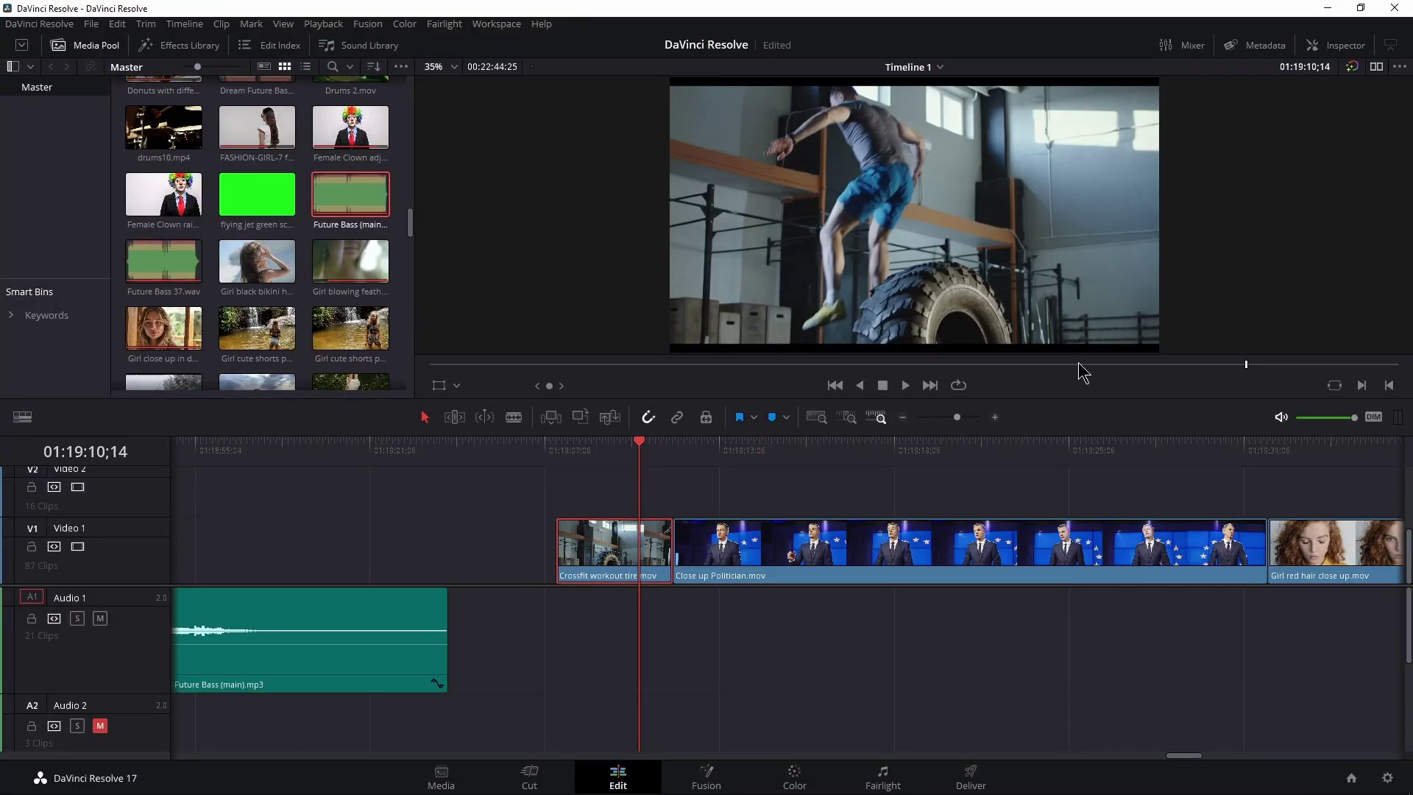
{"action": "left_click", "coordinate": [1345, 46]}
{"action": "left_click_drag", "start_coordinate": [1243, 142], "coordinate": [1253, 142]}
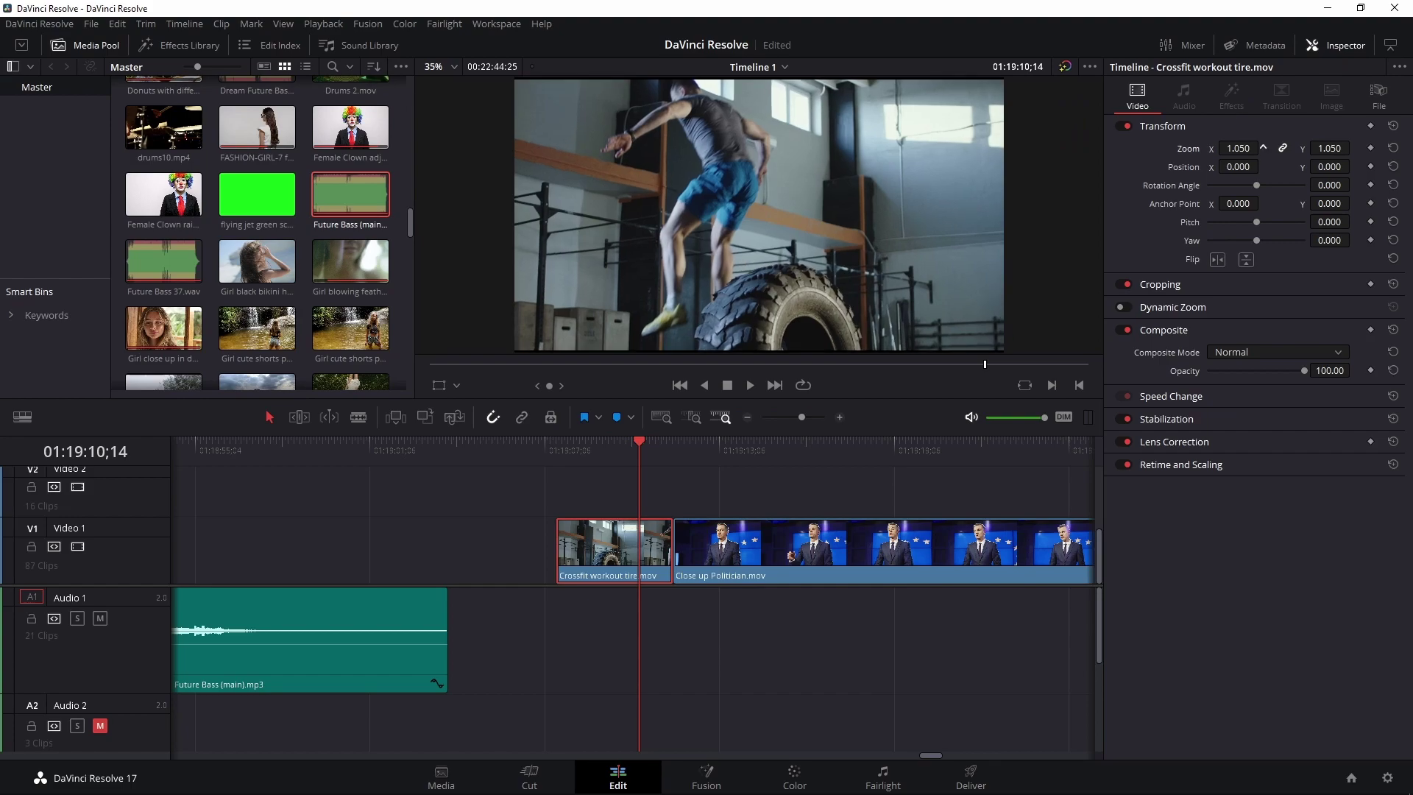
{"action": "scroll", "coordinate": [804, 135], "scroll_direction": "up", "scroll_amount": 2}
{"action": "scroll", "coordinate": [803, 135], "scroll_direction": "up", "scroll_amount": 3}
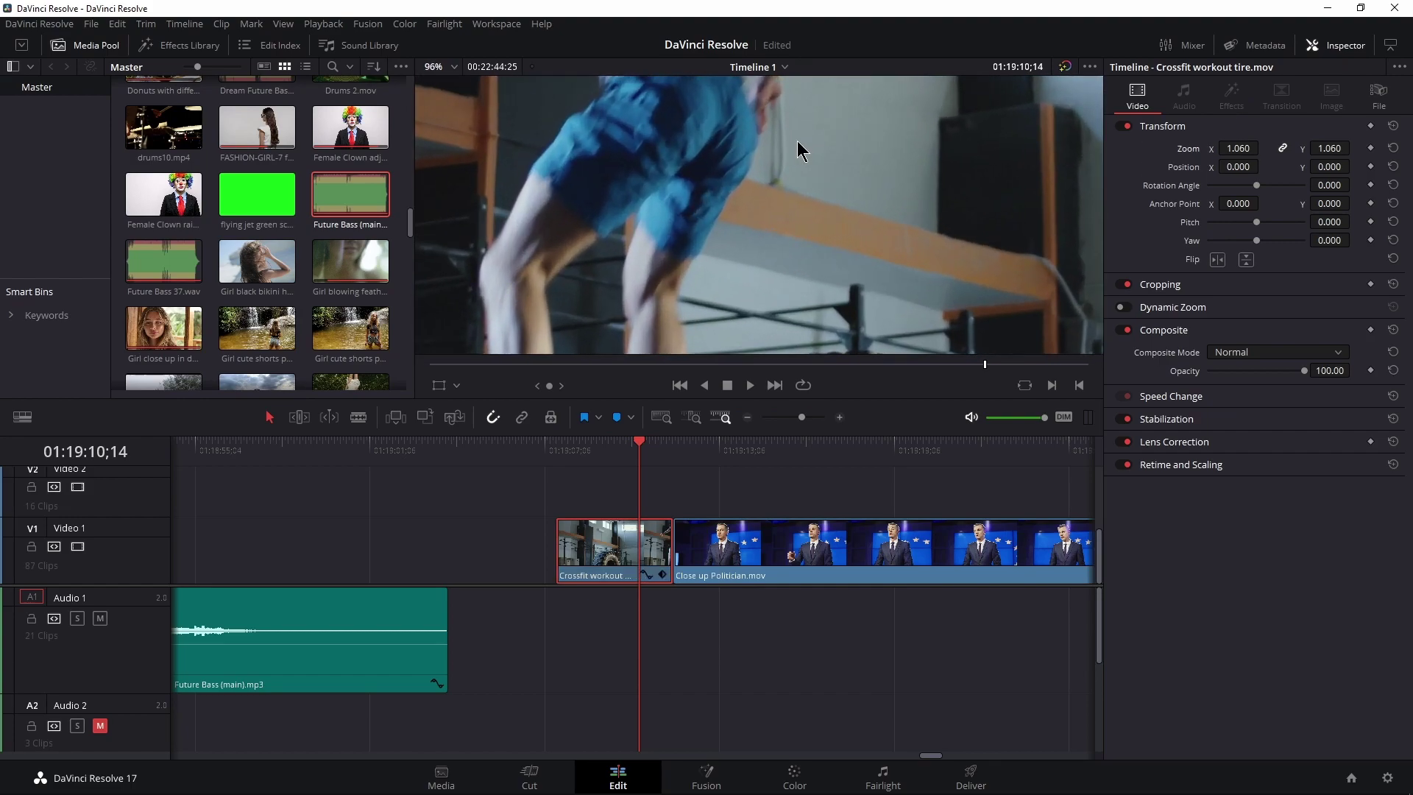
{"action": "left_click_drag", "start_coordinate": [855, 276], "coordinate": [915, 205]}
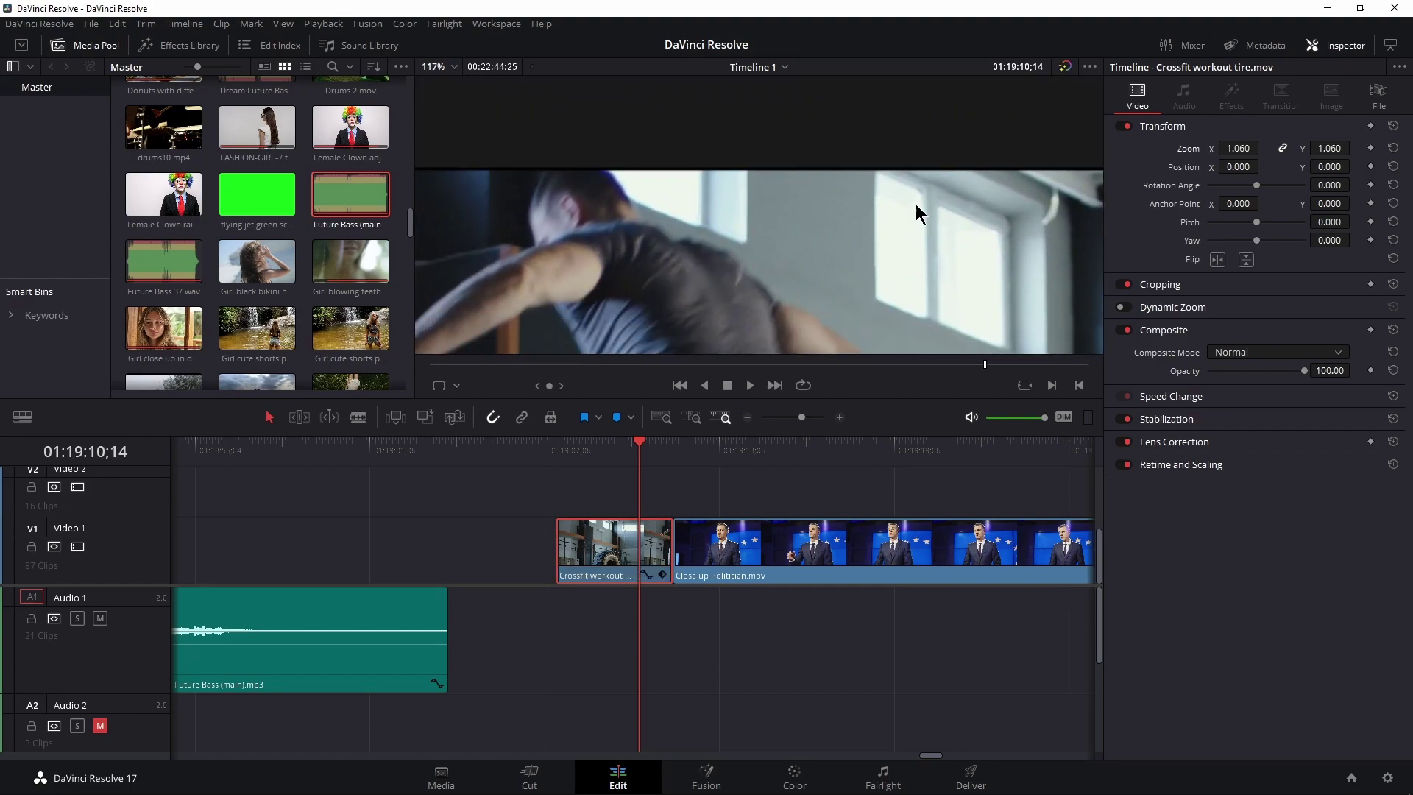
- Increase the Crossfit zoom further to 1.080 and play back to check it
{"action": "left_click_drag", "start_coordinate": [1256, 147], "coordinate": [1264, 147]}
{"action": "scroll", "coordinate": [949, 269], "scroll_direction": "down", "scroll_amount": 3}
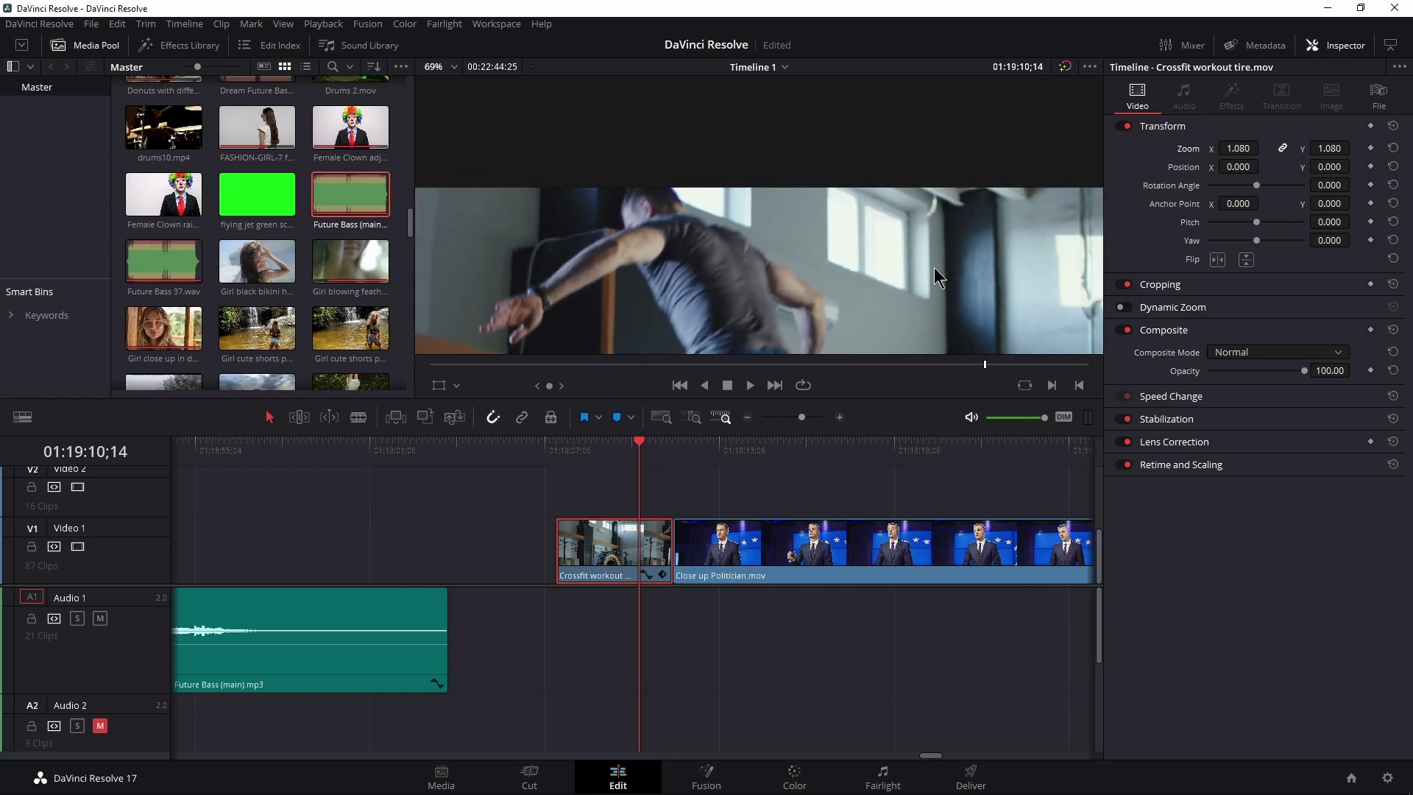
{"action": "scroll", "coordinate": [939, 278], "scroll_direction": "down", "scroll_amount": 3}
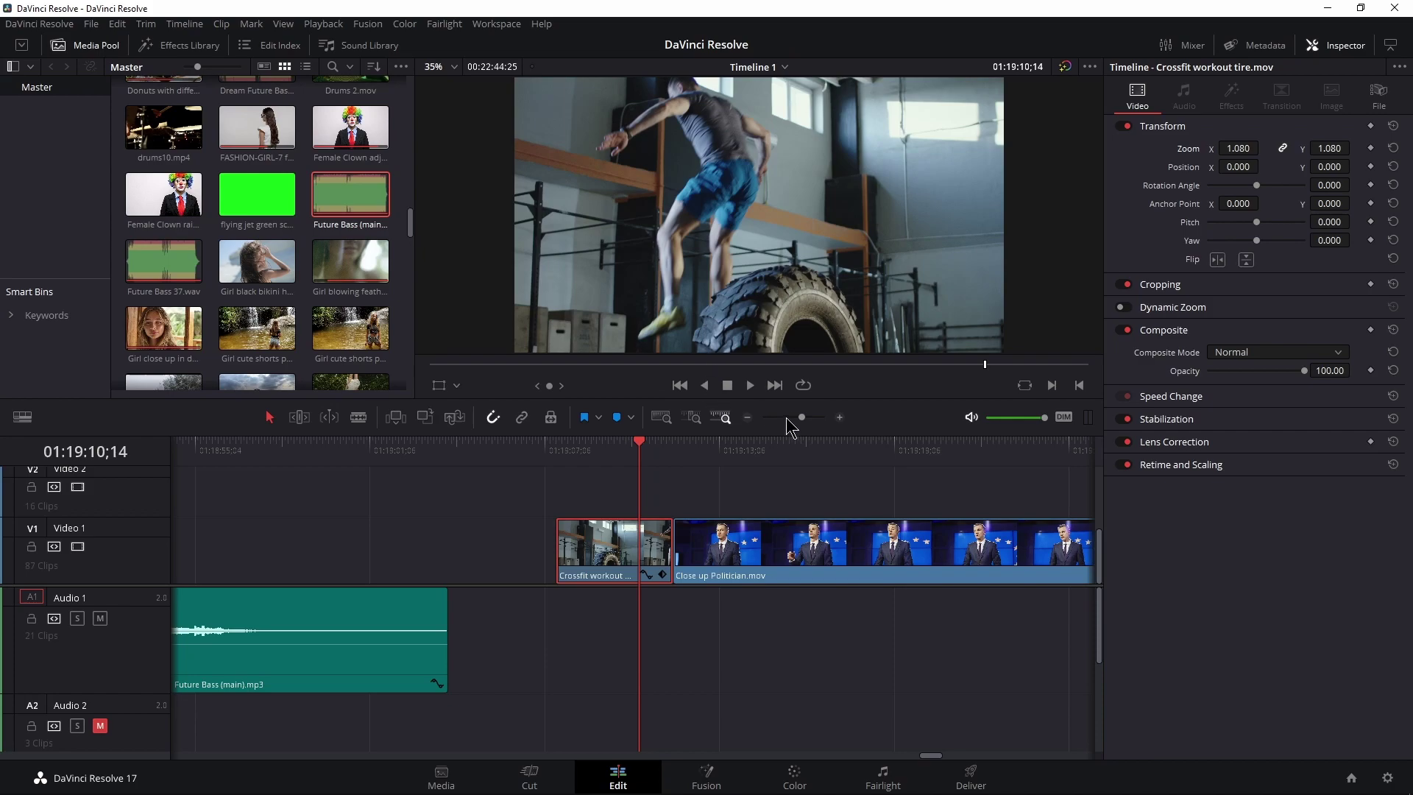
{"action": "scroll", "coordinate": [786, 418], "scroll_direction": "down", "scroll_amount": 2}
{"action": "key", "text": "space"}
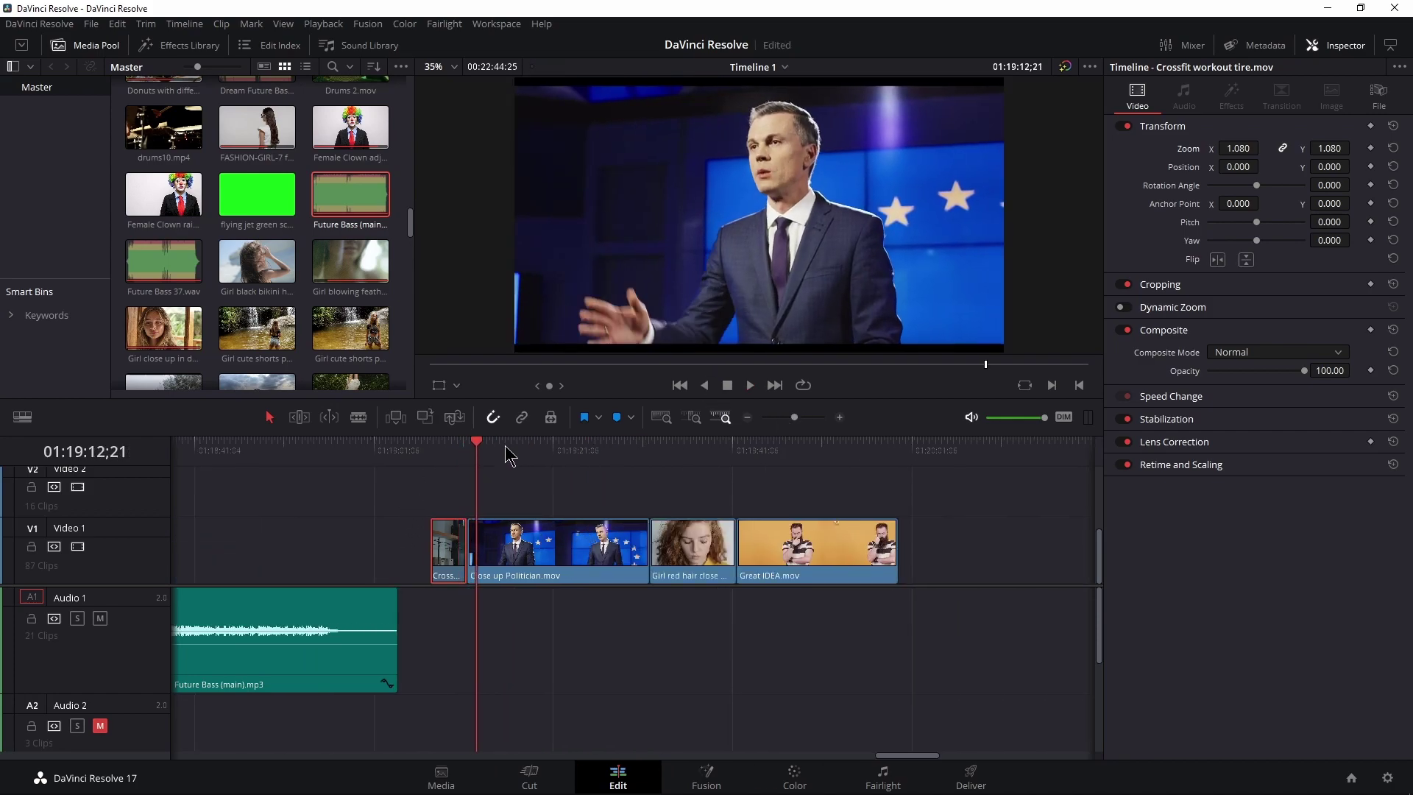
{"action": "left_click_drag", "start_coordinate": [493, 473], "coordinate": [446, 482]}
{"action": "scroll", "coordinate": [802, 420], "scroll_direction": "up", "scroll_amount": 2}
{"action": "scroll", "coordinate": [807, 419], "scroll_direction": "up", "scroll_amount": 1}
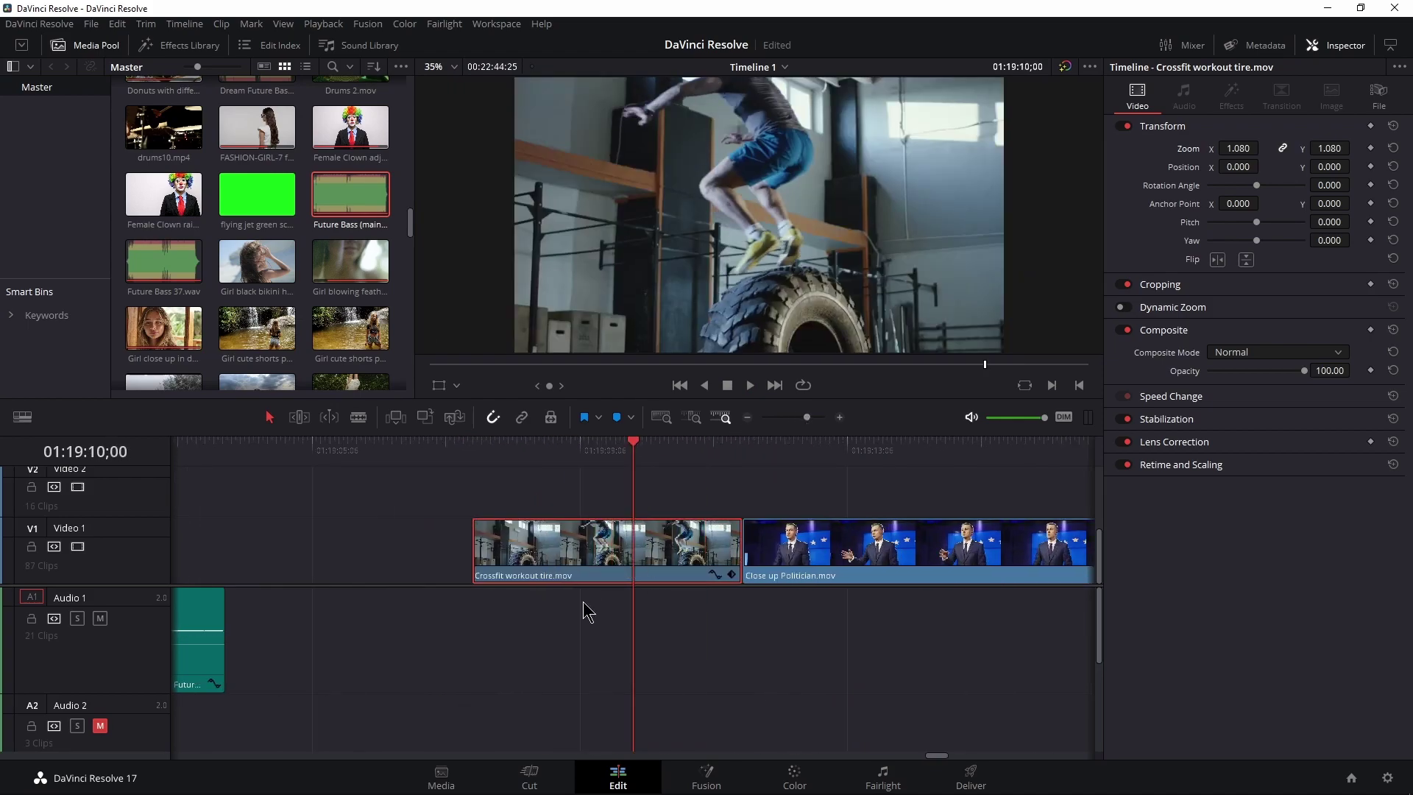
- Paste the Crossfit clip's attributes onto the Close up Politician, Girl red hair and Great IDEA clips
{"action": "right_click", "coordinate": [586, 556]}
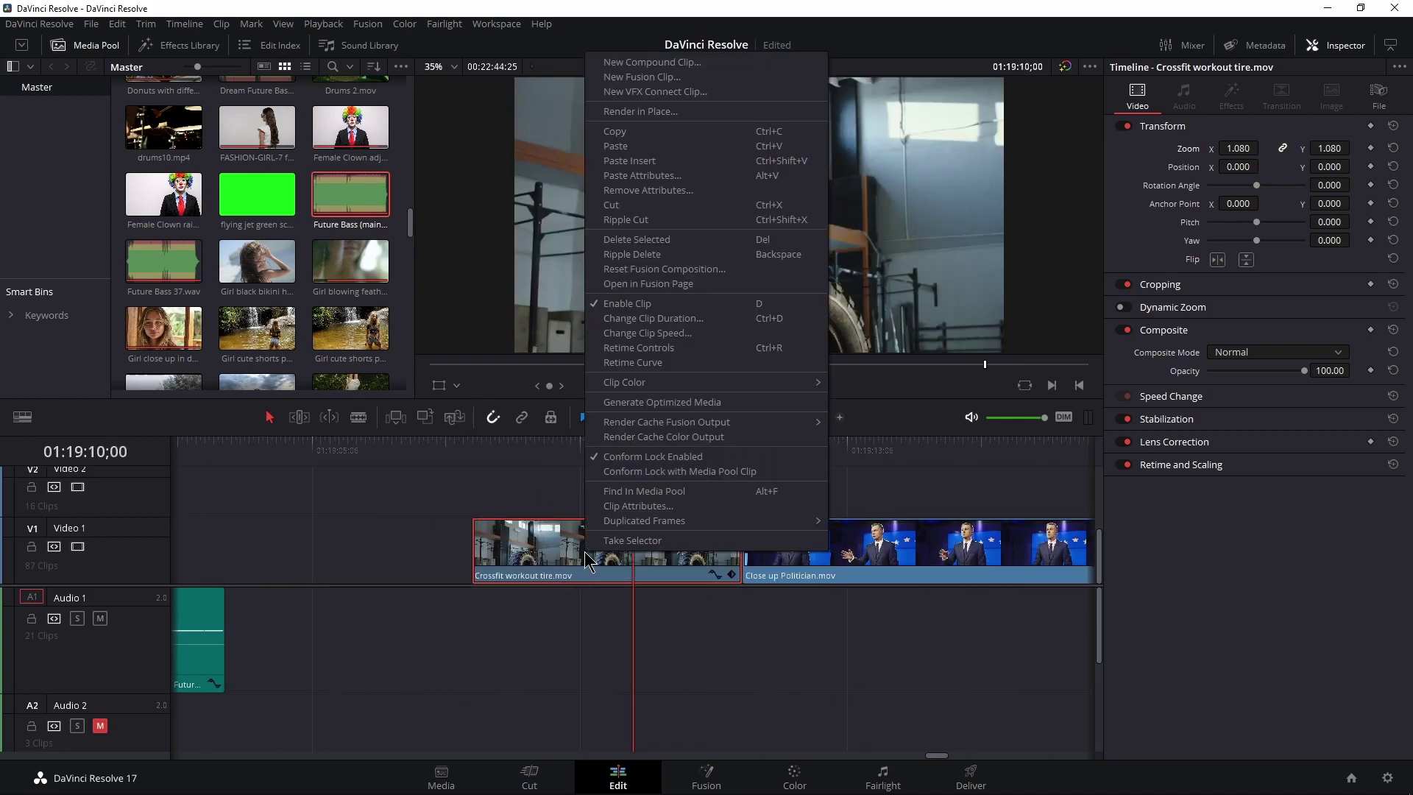
{"action": "left_click", "coordinate": [681, 144]}
{"action": "scroll", "coordinate": [575, 548], "scroll_direction": "right", "scroll_amount": 3}
{"action": "scroll", "coordinate": [795, 425], "scroll_direction": "down", "scroll_amount": 2}
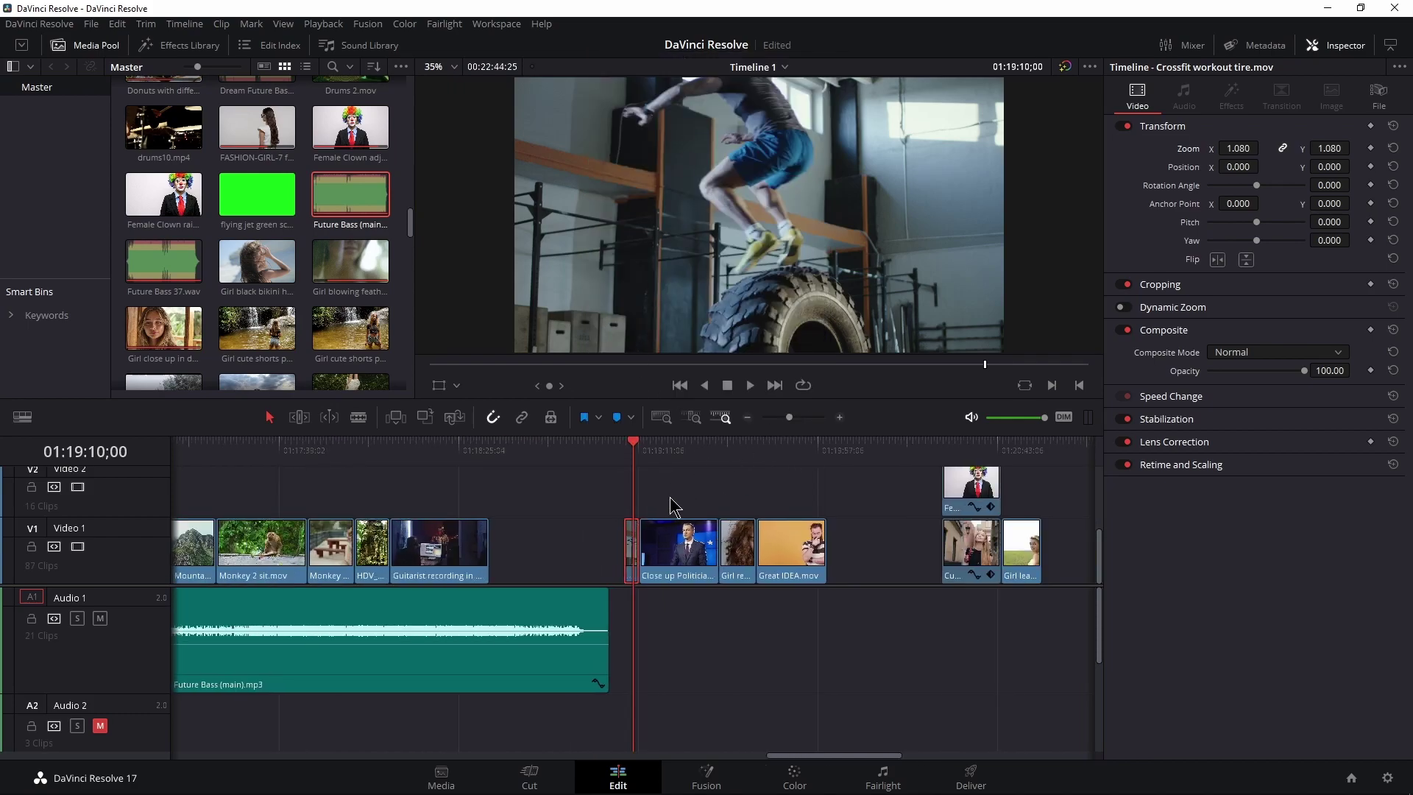
{"action": "left_click_drag", "start_coordinate": [671, 505], "coordinate": [857, 587]}
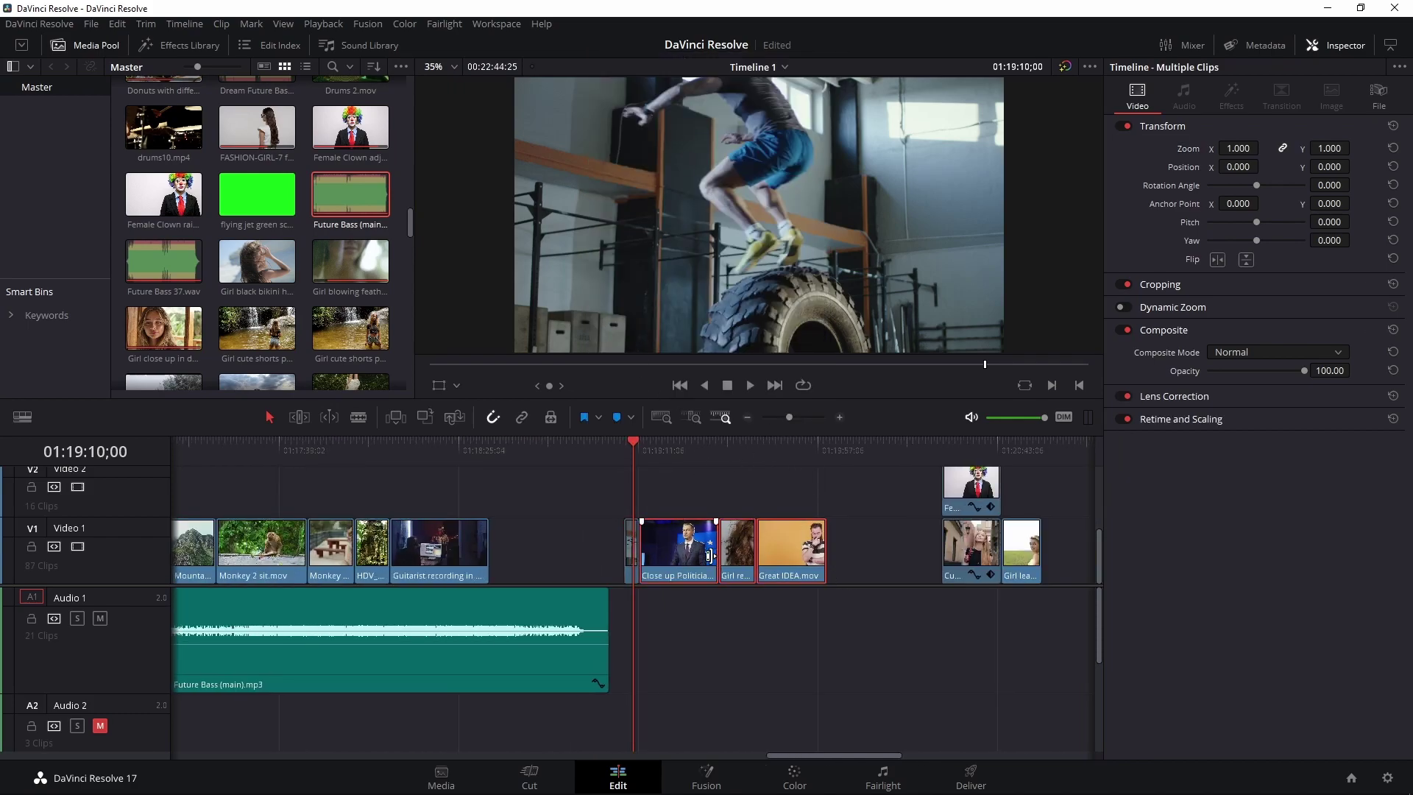
{"action": "key", "text": "alt+v"}
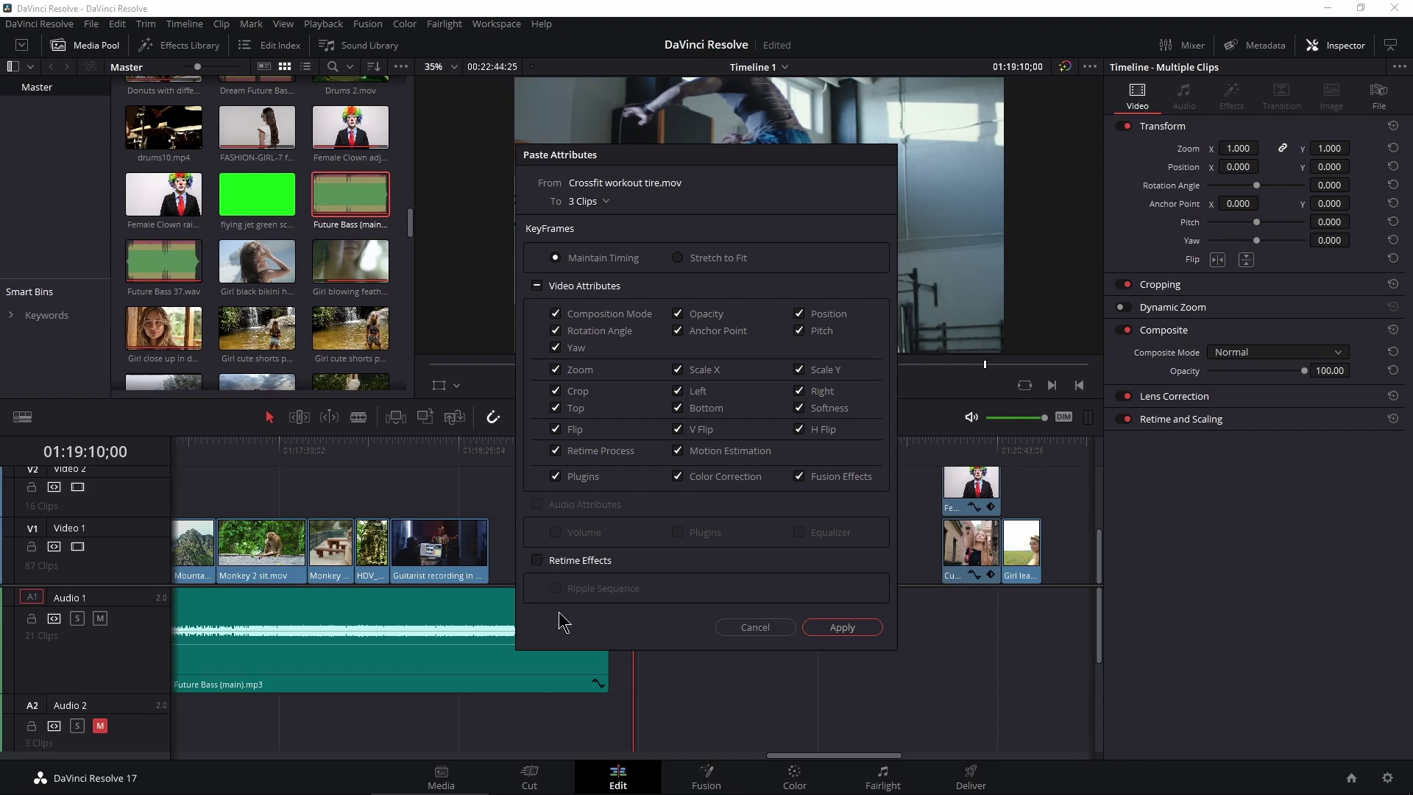
{"action": "left_click", "coordinate": [839, 627]}
- Play back from the Politician clip to review the 1.080 zoom
{"action": "left_click", "coordinate": [839, 417]}
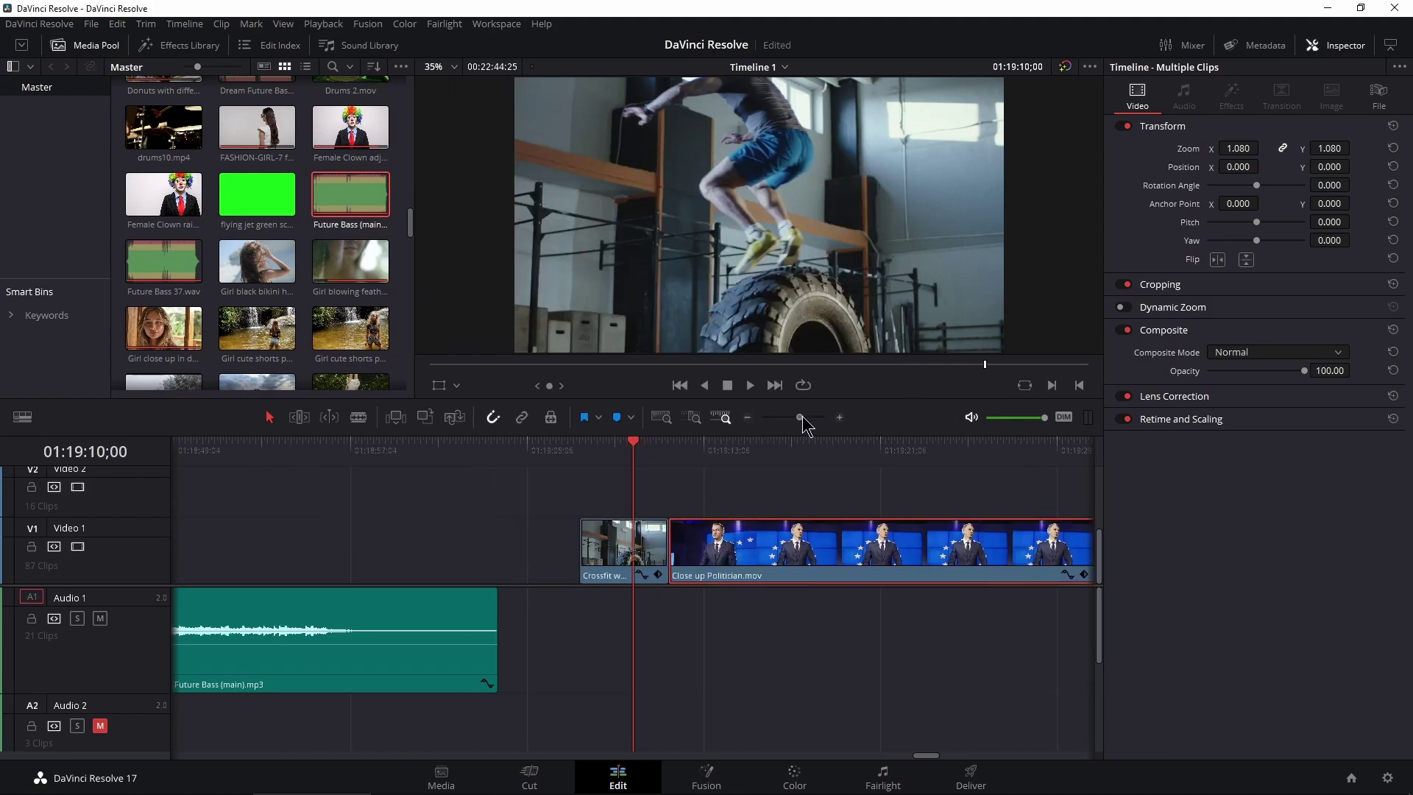
{"action": "left_click", "coordinate": [803, 417]}
{"action": "left_click", "coordinate": [691, 446]}
{"action": "key", "text": "space"}
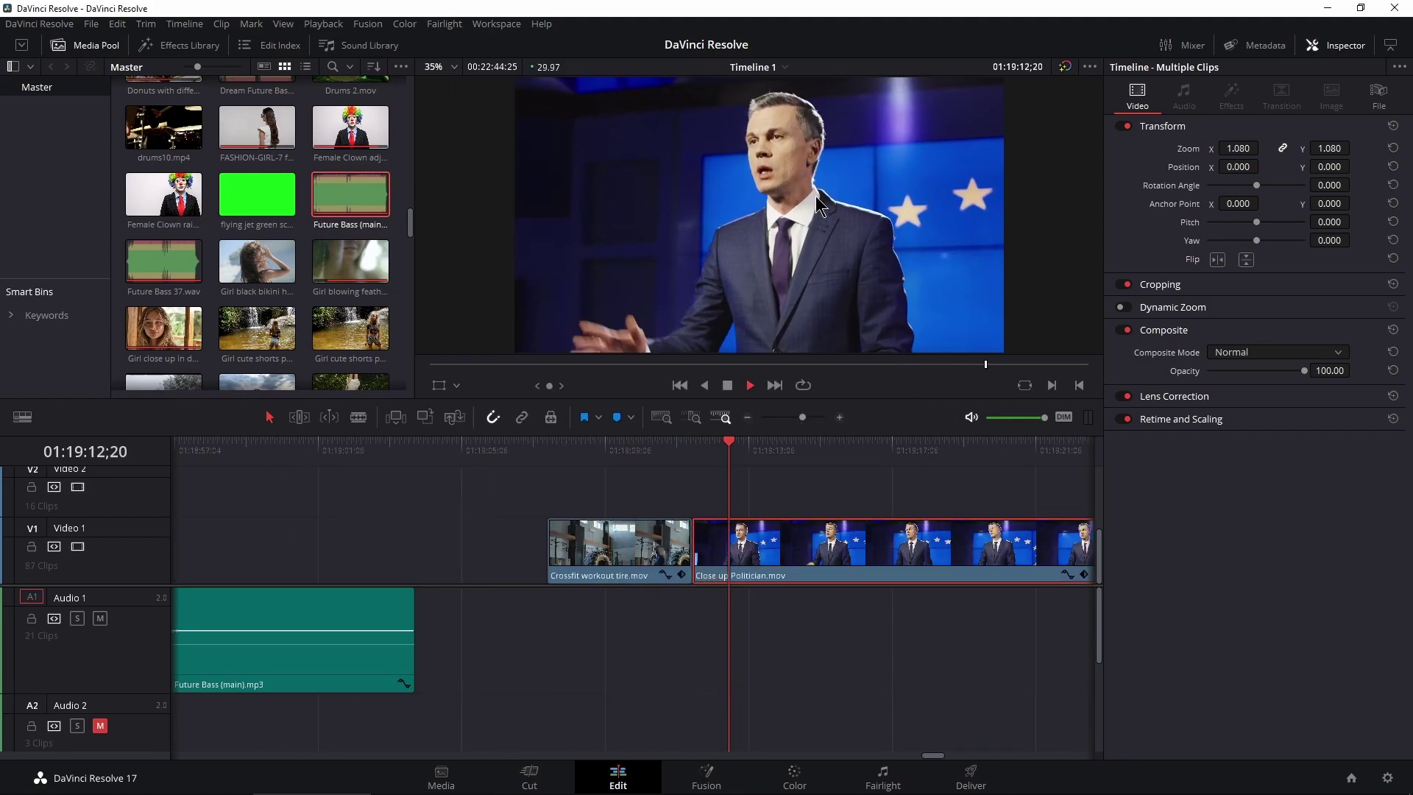
{"action": "key", "text": "ctrl+f"}
{"action": "key", "text": "Escape"}
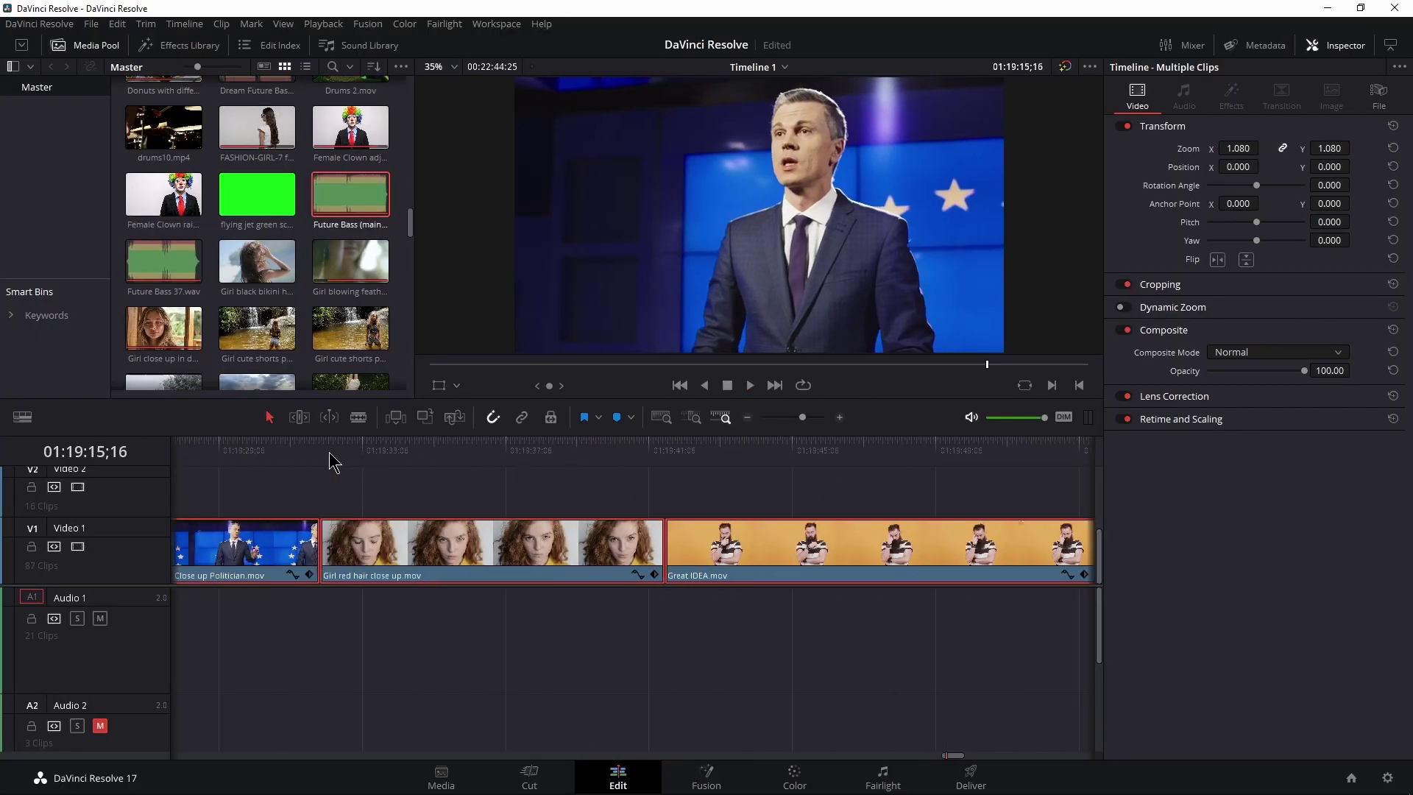
{"action": "left_click", "coordinate": [278, 446]}
{"action": "key", "text": "space"}
{"action": "key", "text": "ctrl+f"}
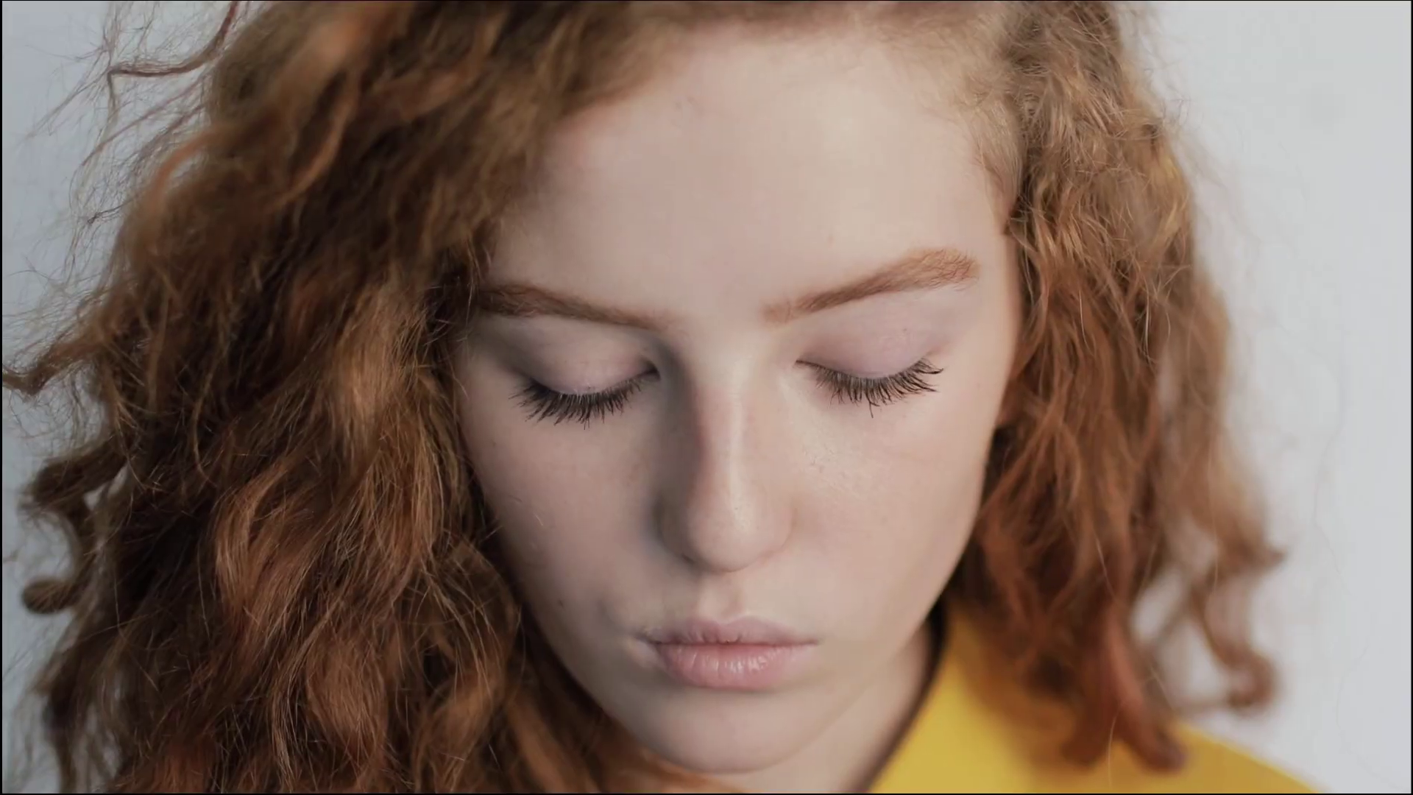
{"action": "key", "text": "Escape"}
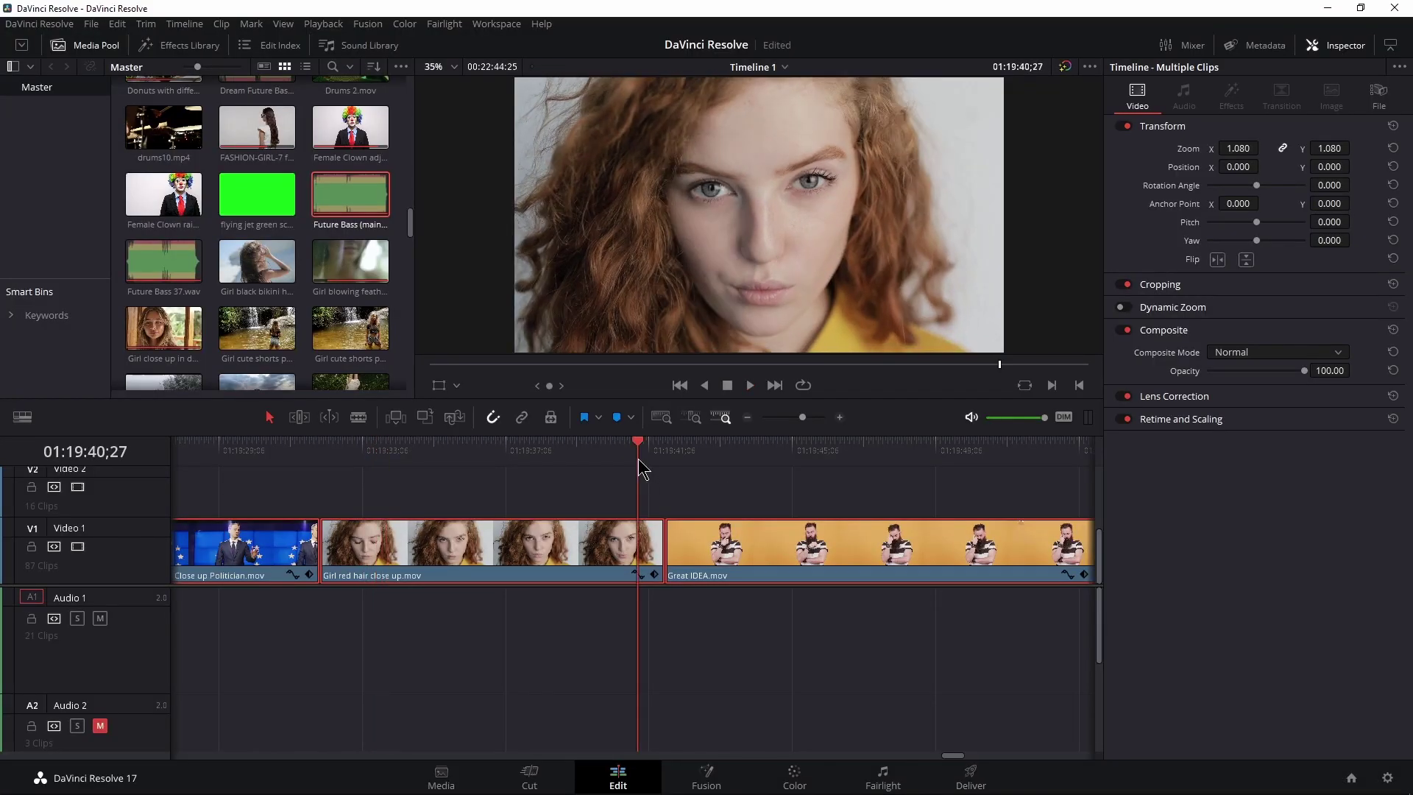
{"action": "key", "text": "ctrl+f"}
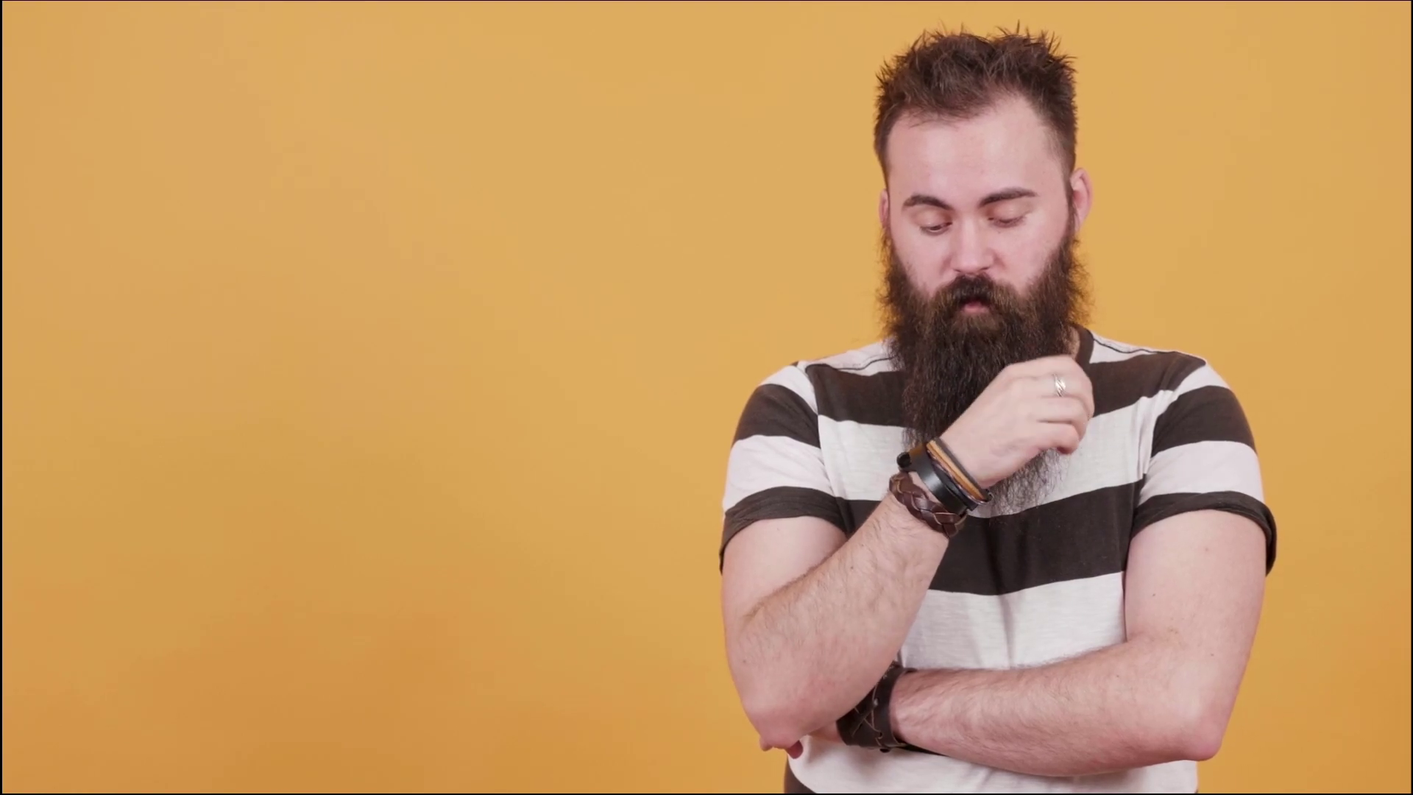
{"action": "key", "text": "Escape"}
{"action": "left_click_drag", "start_coordinate": [791, 416], "coordinate": [795, 416]}
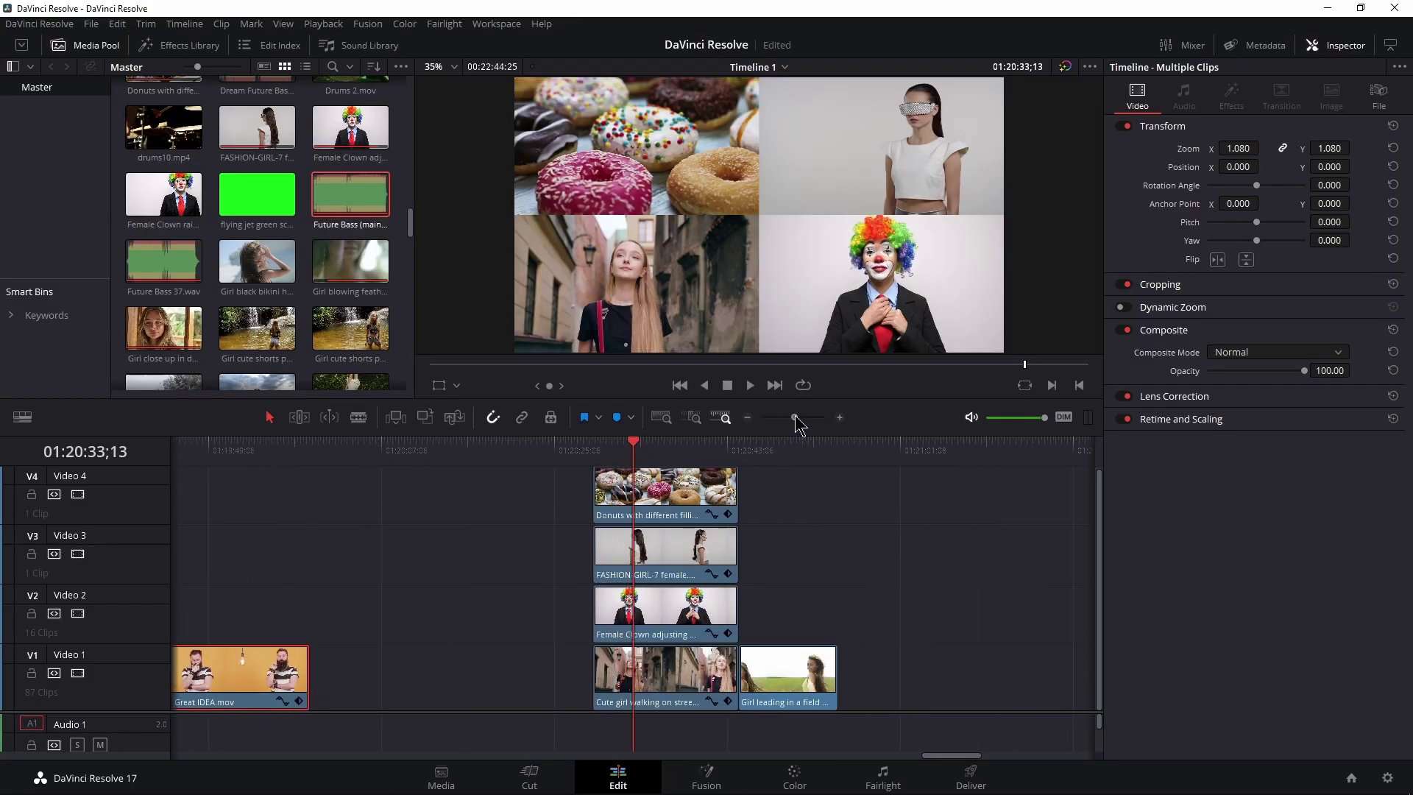
{"action": "left_click", "coordinate": [672, 624]}
{"action": "left_click", "coordinate": [674, 553]}
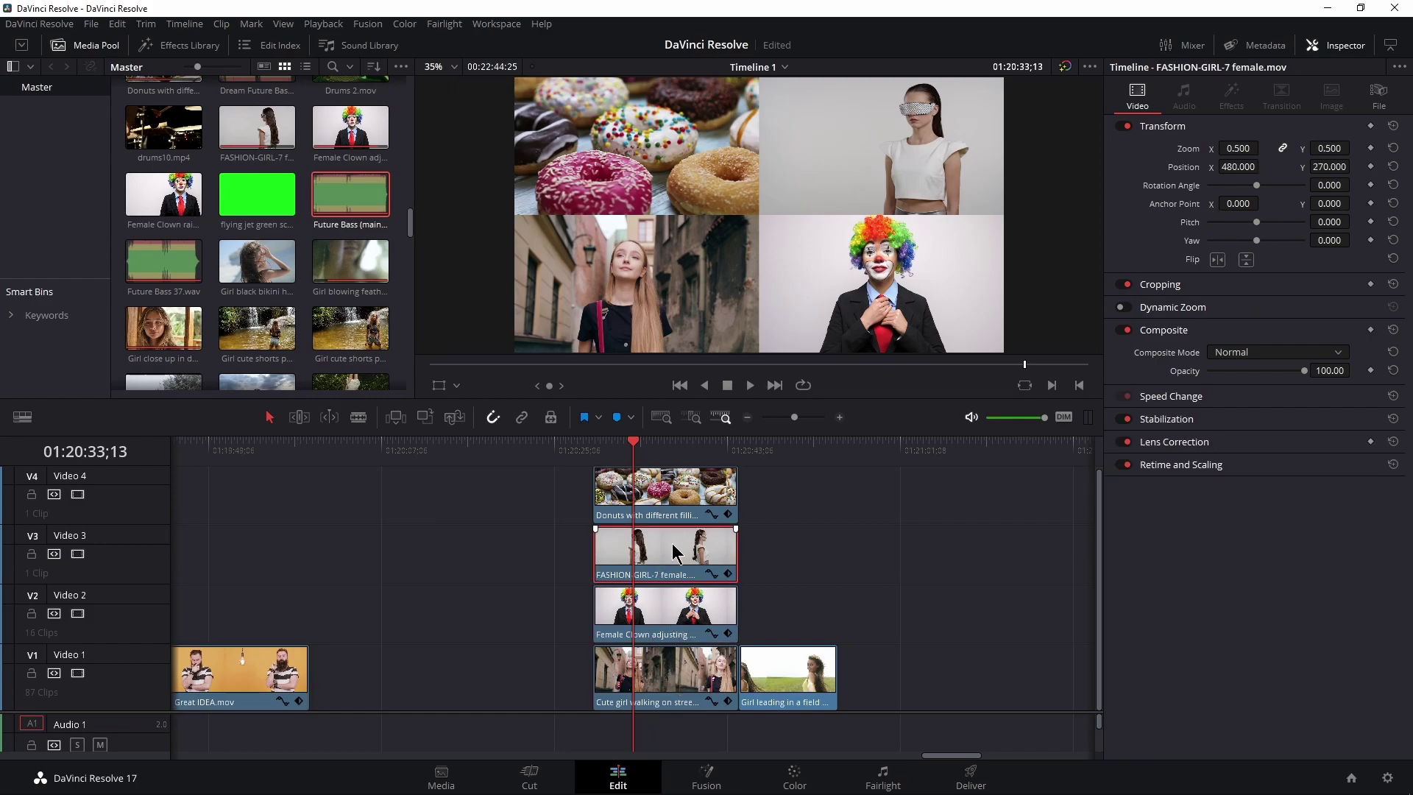
{"action": "key", "text": "ctrl+f"}
{"action": "key", "text": "space"}
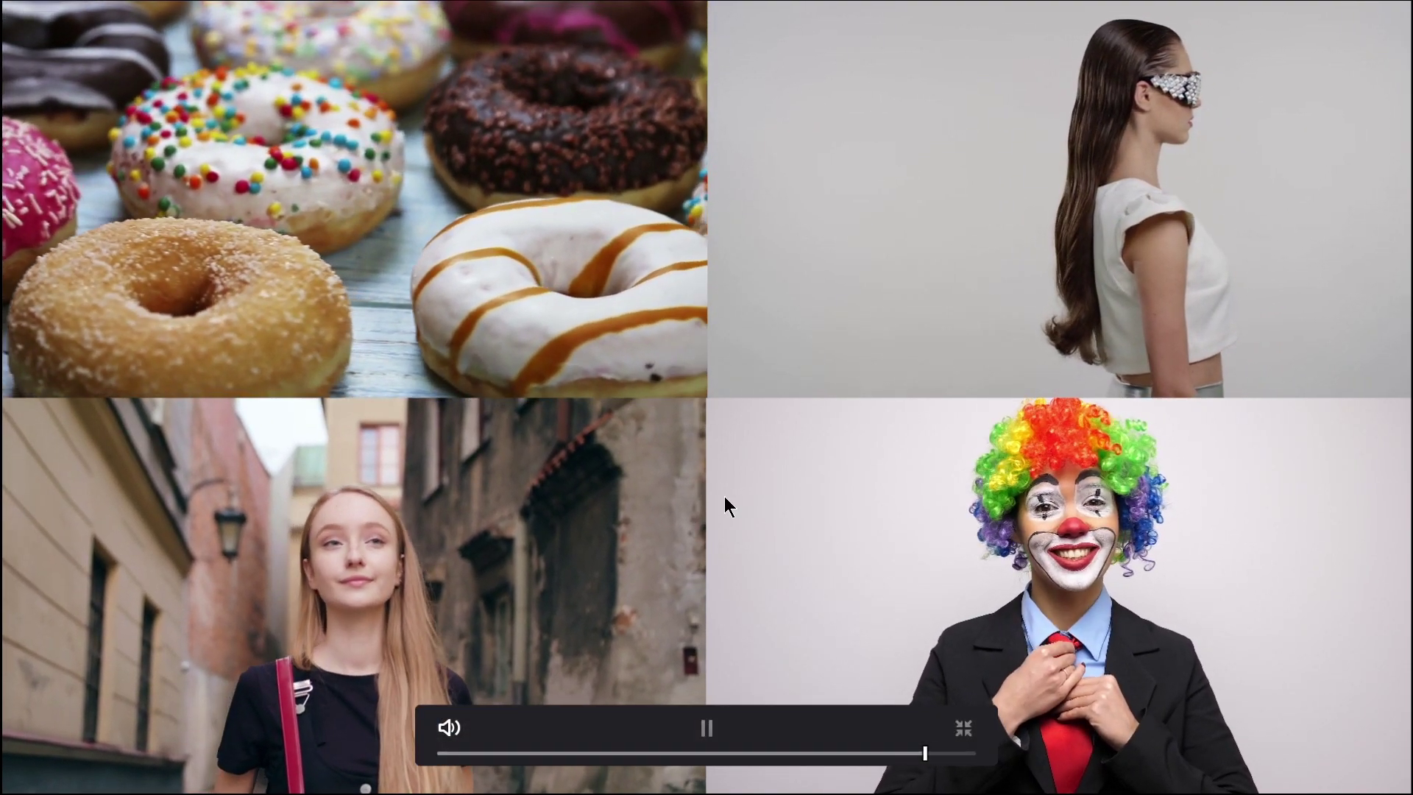
{"action": "key", "text": "space"}
{"action": "key", "text": "ctrl+f"}
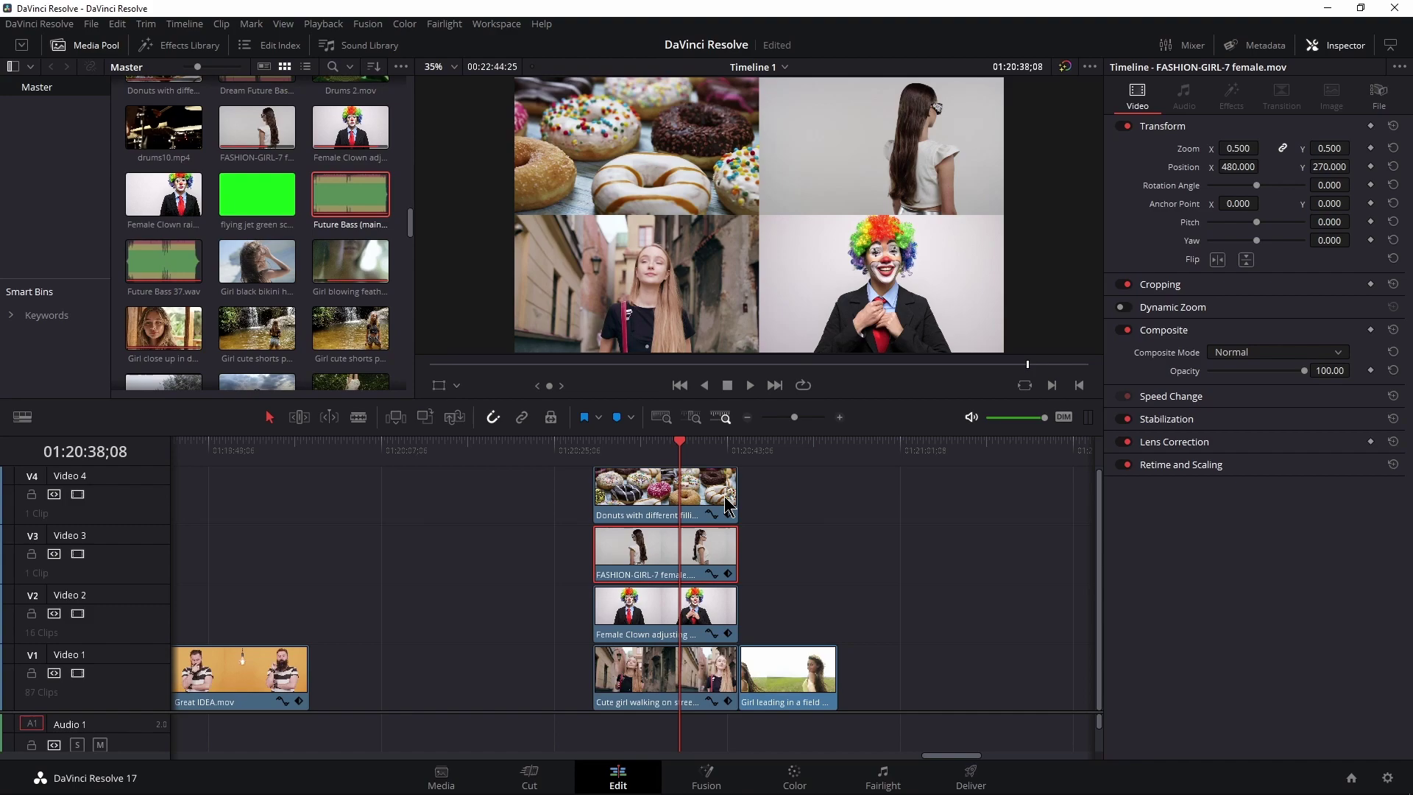
{"action": "scroll", "coordinate": [724, 508], "scroll_direction": "right", "scroll_amount": 3}
{"action": "left_click", "coordinate": [409, 448]}
{"action": "key", "text": "space"}
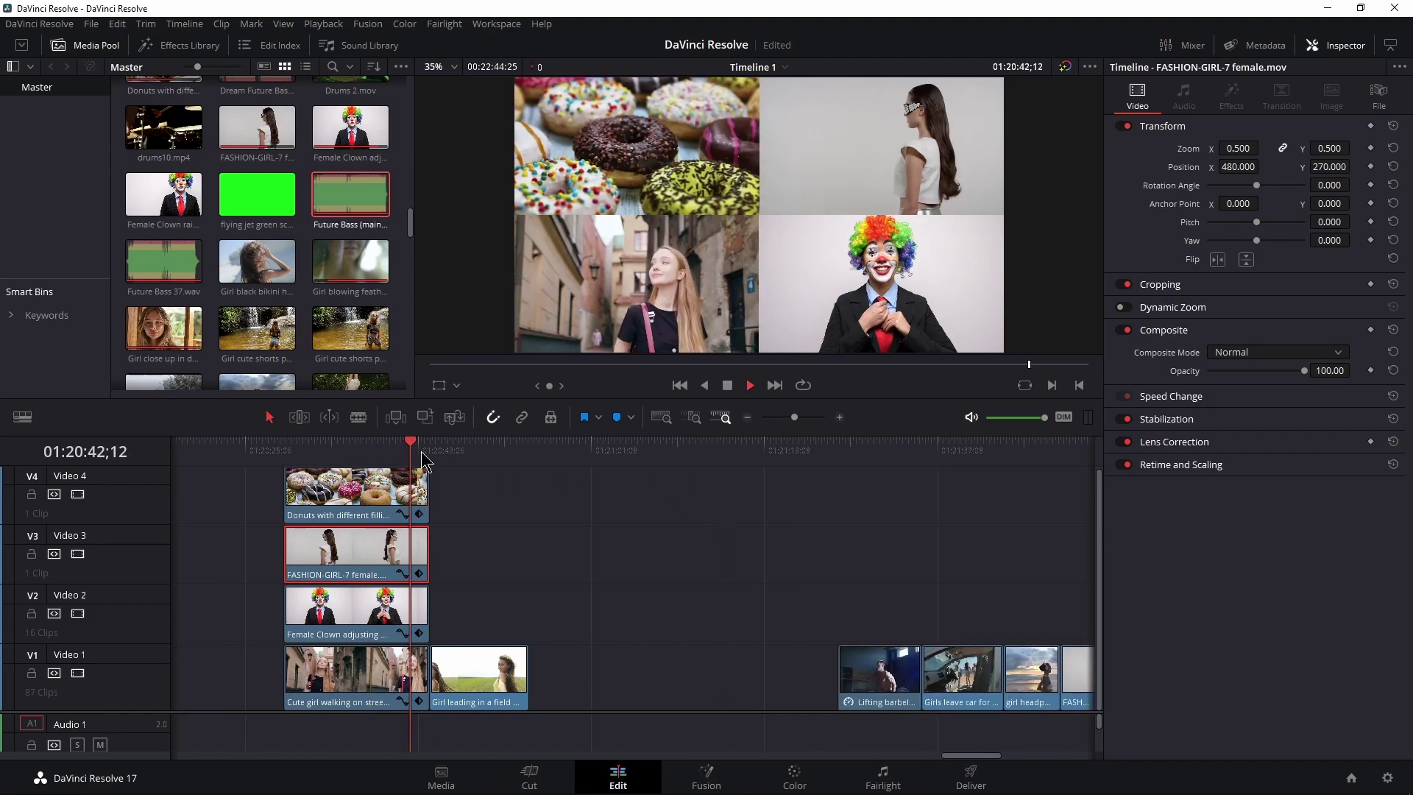
{"action": "key", "text": "space"}
- Stack the attractive girl modelling outside clip and further media clips into the second group
{"action": "left_click", "coordinate": [252, 282]}
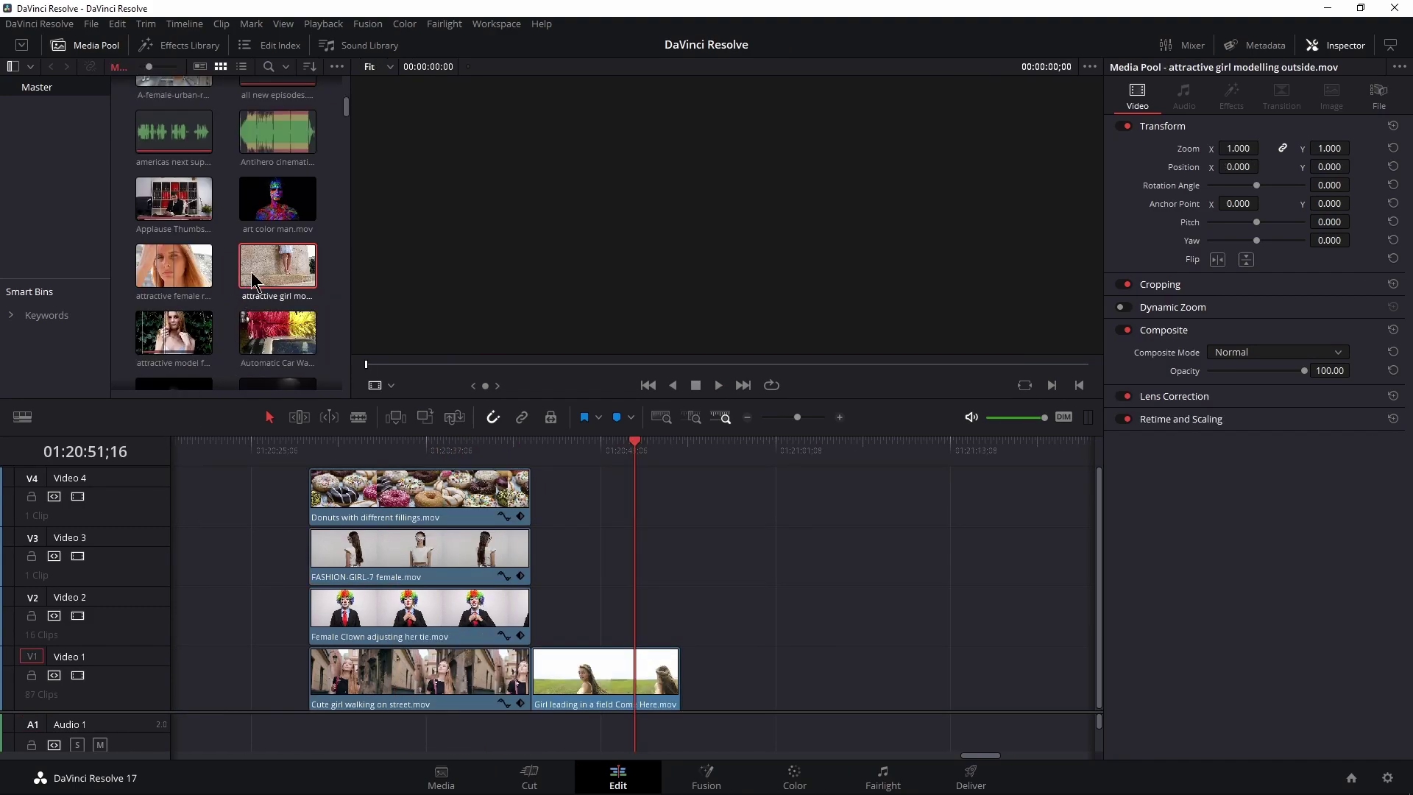
{"action": "left_click_drag", "start_coordinate": [252, 282], "coordinate": [728, 696]}
{"action": "left_click", "coordinate": [707, 446]}
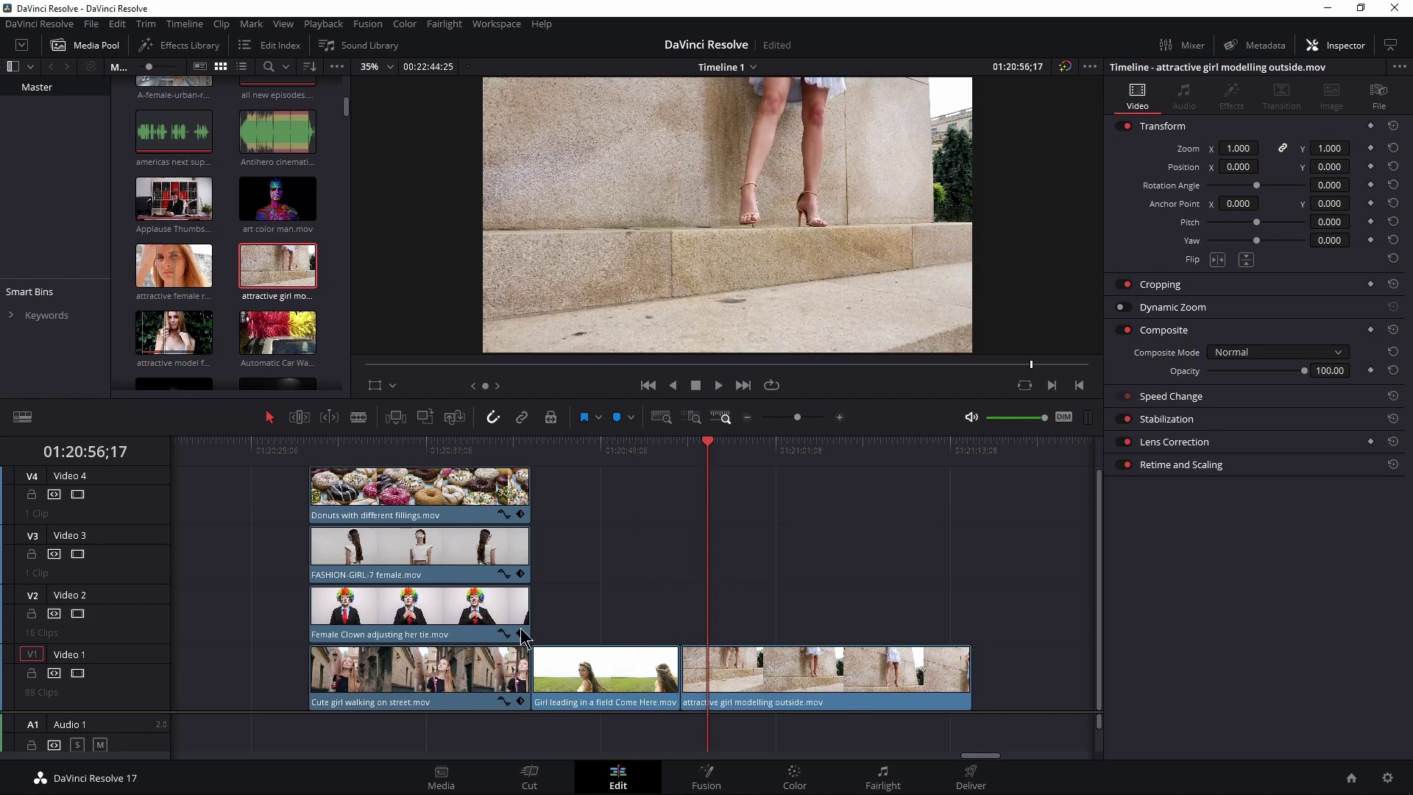
{"action": "left_click", "coordinate": [286, 382]}
{"action": "scroll", "coordinate": [287, 379], "scroll_direction": "down", "scroll_amount": 5}
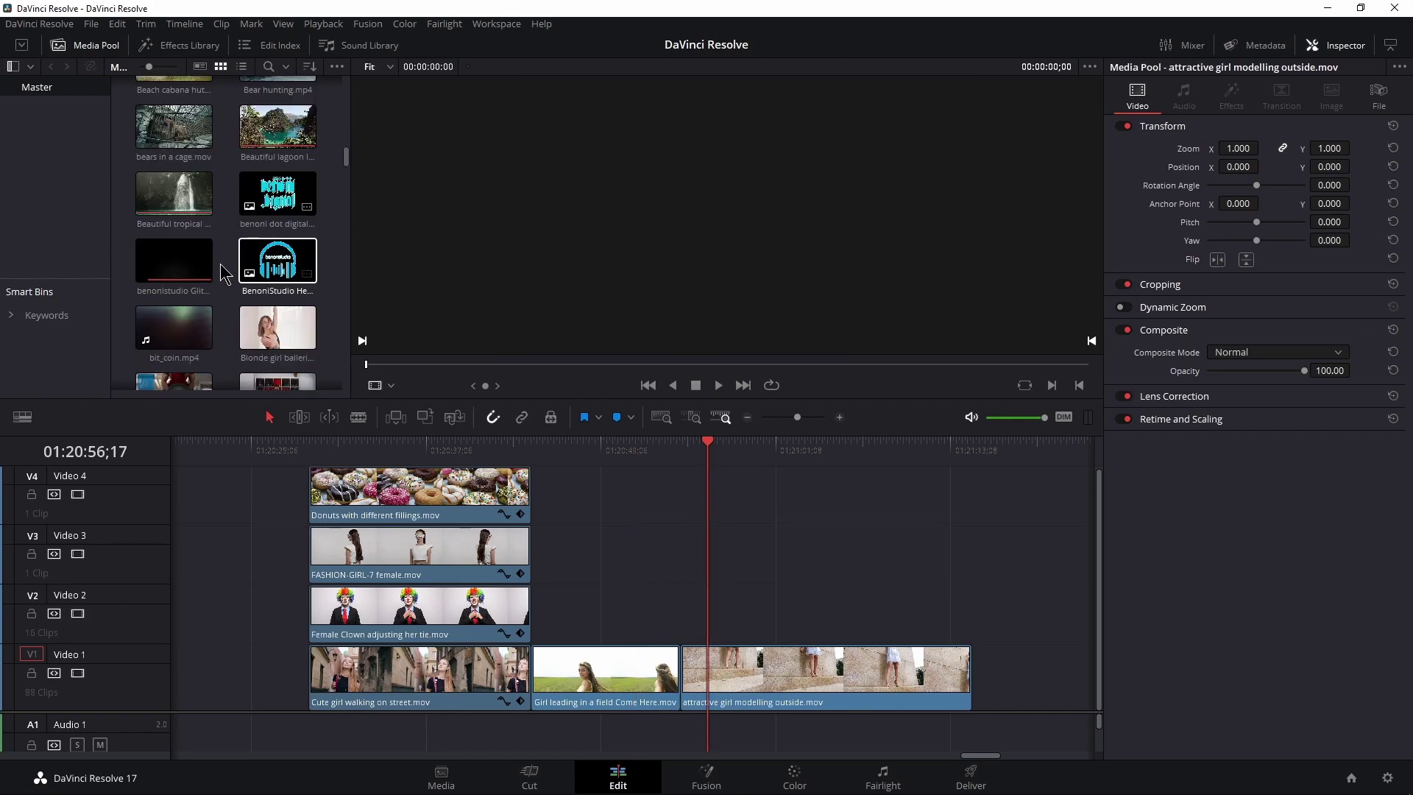
{"action": "scroll", "coordinate": [224, 274], "scroll_direction": "down", "scroll_amount": 5}
{"action": "left_click_drag", "start_coordinate": [278, 206], "coordinate": [688, 612]}
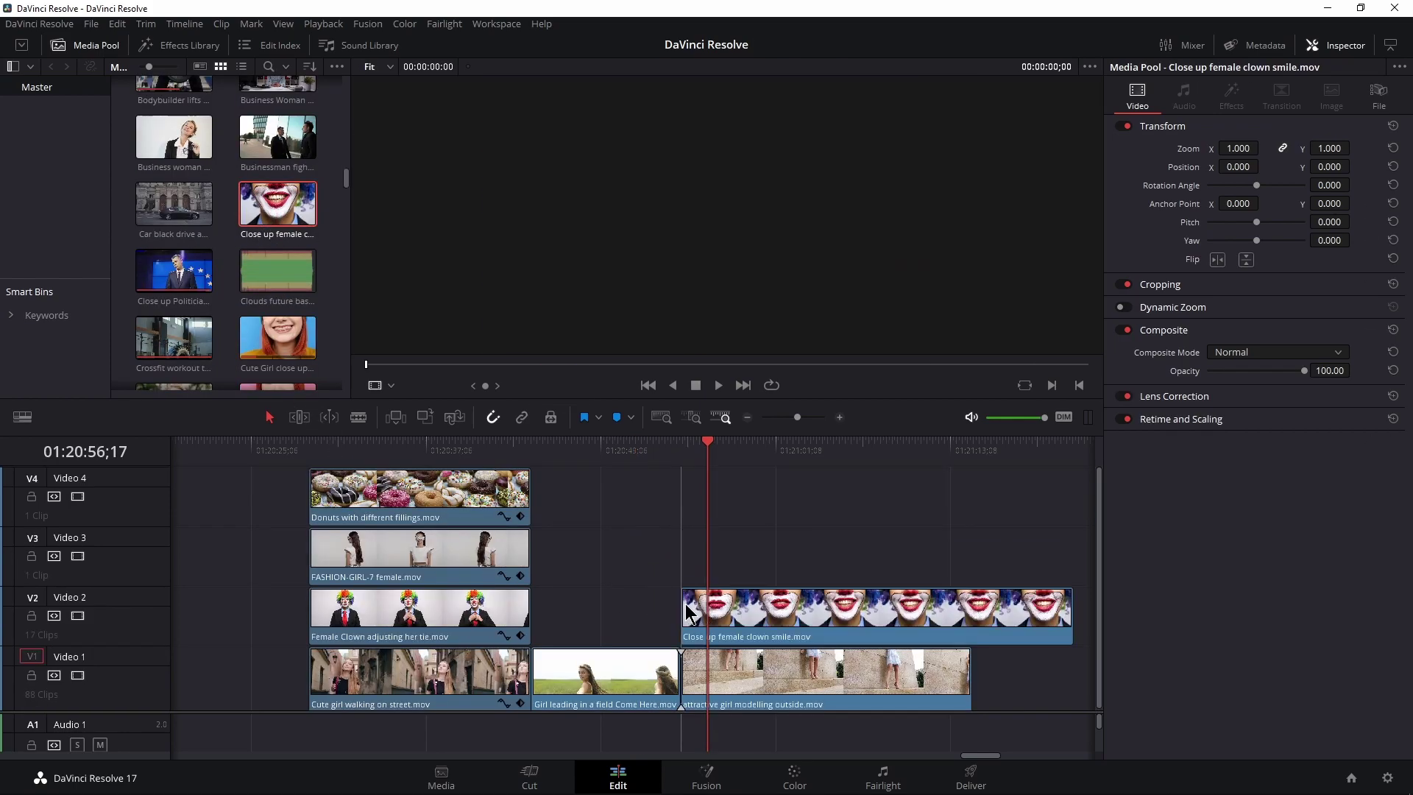
{"action": "scroll", "coordinate": [221, 280], "scroll_direction": "down", "scroll_amount": 5}
{"action": "left_click_drag", "start_coordinate": [173, 213], "coordinate": [699, 576]}
{"action": "scroll", "coordinate": [225, 280], "scroll_direction": "down", "scroll_amount": 5}
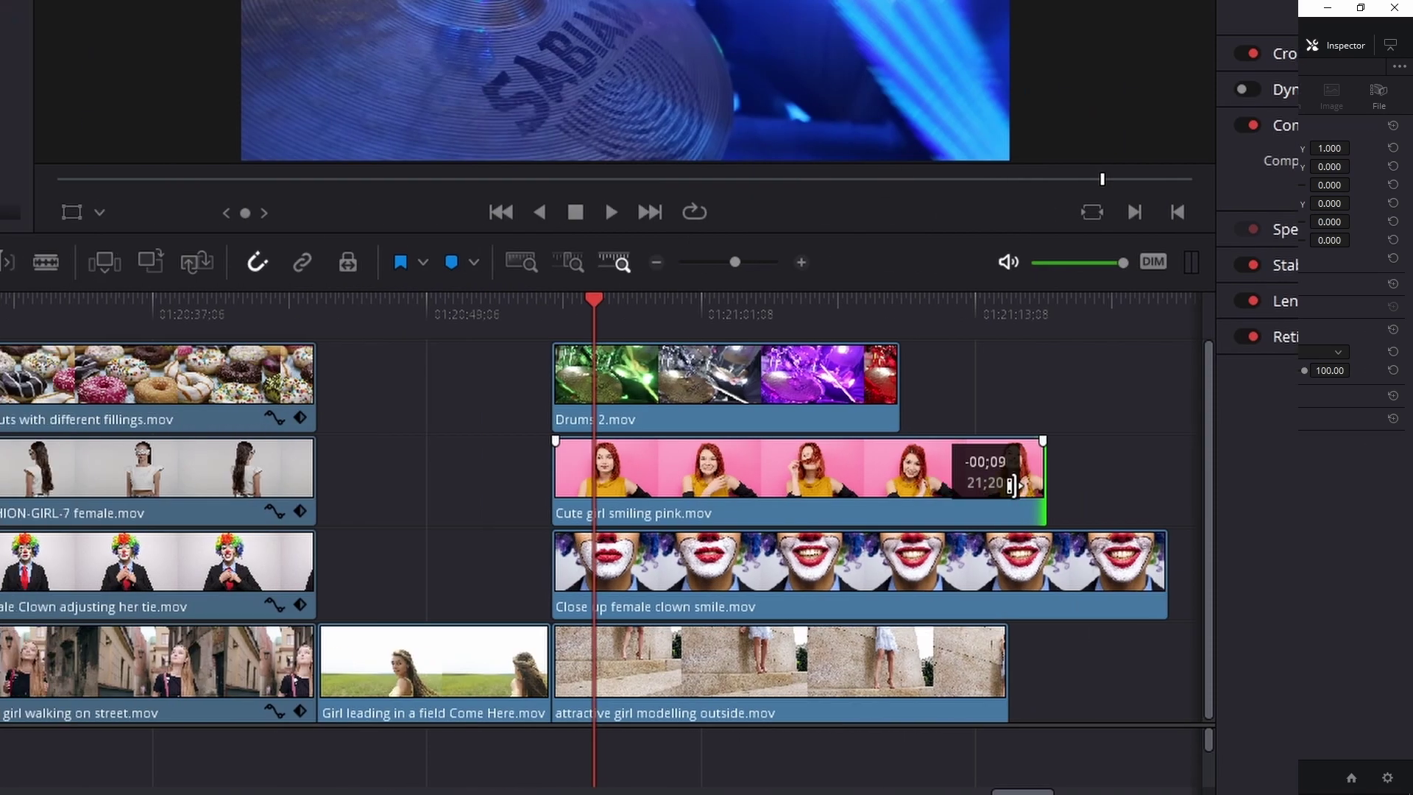
- Trim the pink, clown smile, modelling, clown close-up and Drums 2 clips to end together
{"action": "left_click_drag", "start_coordinate": [1012, 484], "coordinate": [848, 484]}
{"action": "left_click_drag", "start_coordinate": [1162, 568], "coordinate": [874, 564]}
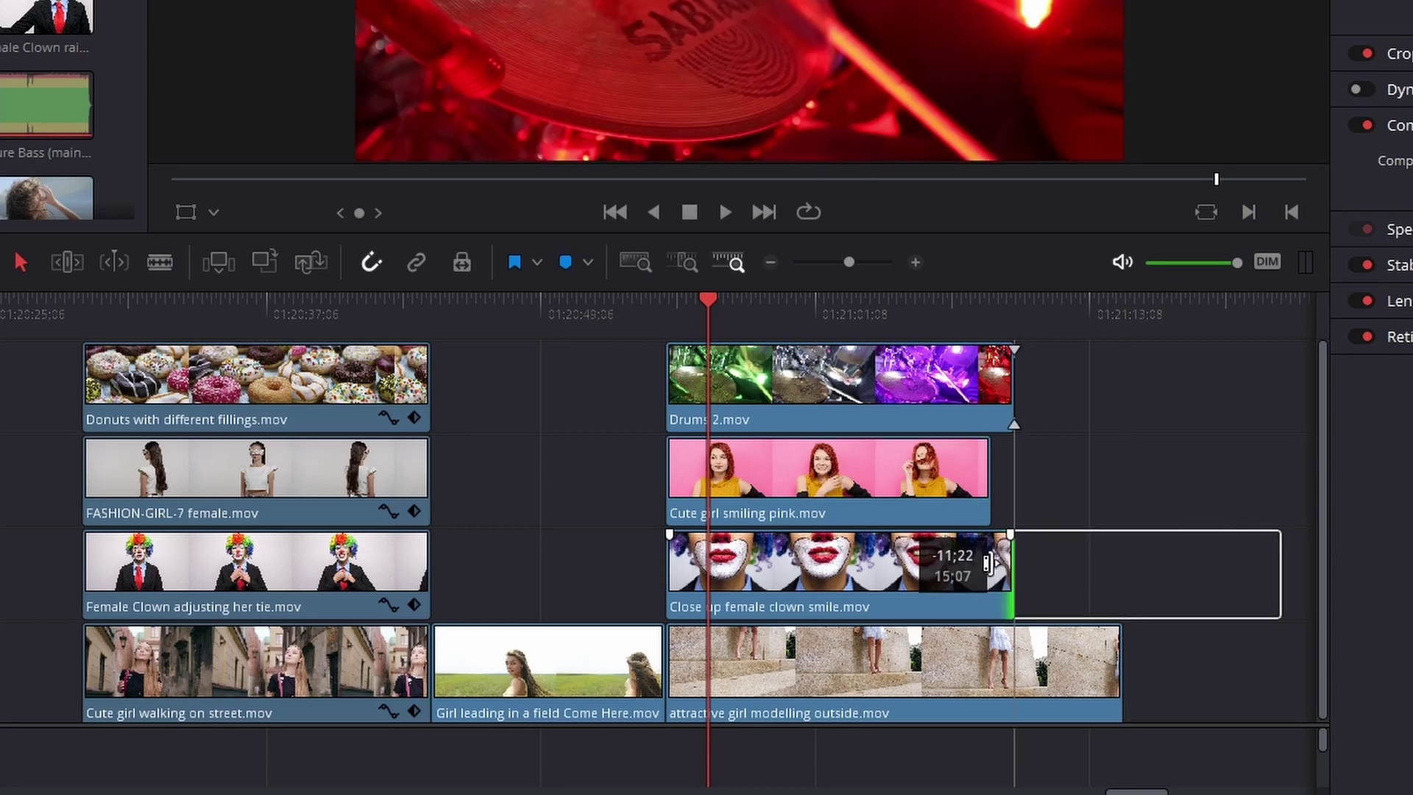
{"action": "left_click_drag", "start_coordinate": [988, 563], "coordinate": [988, 564]}
{"action": "left_click_drag", "start_coordinate": [1119, 674], "coordinate": [988, 670]}
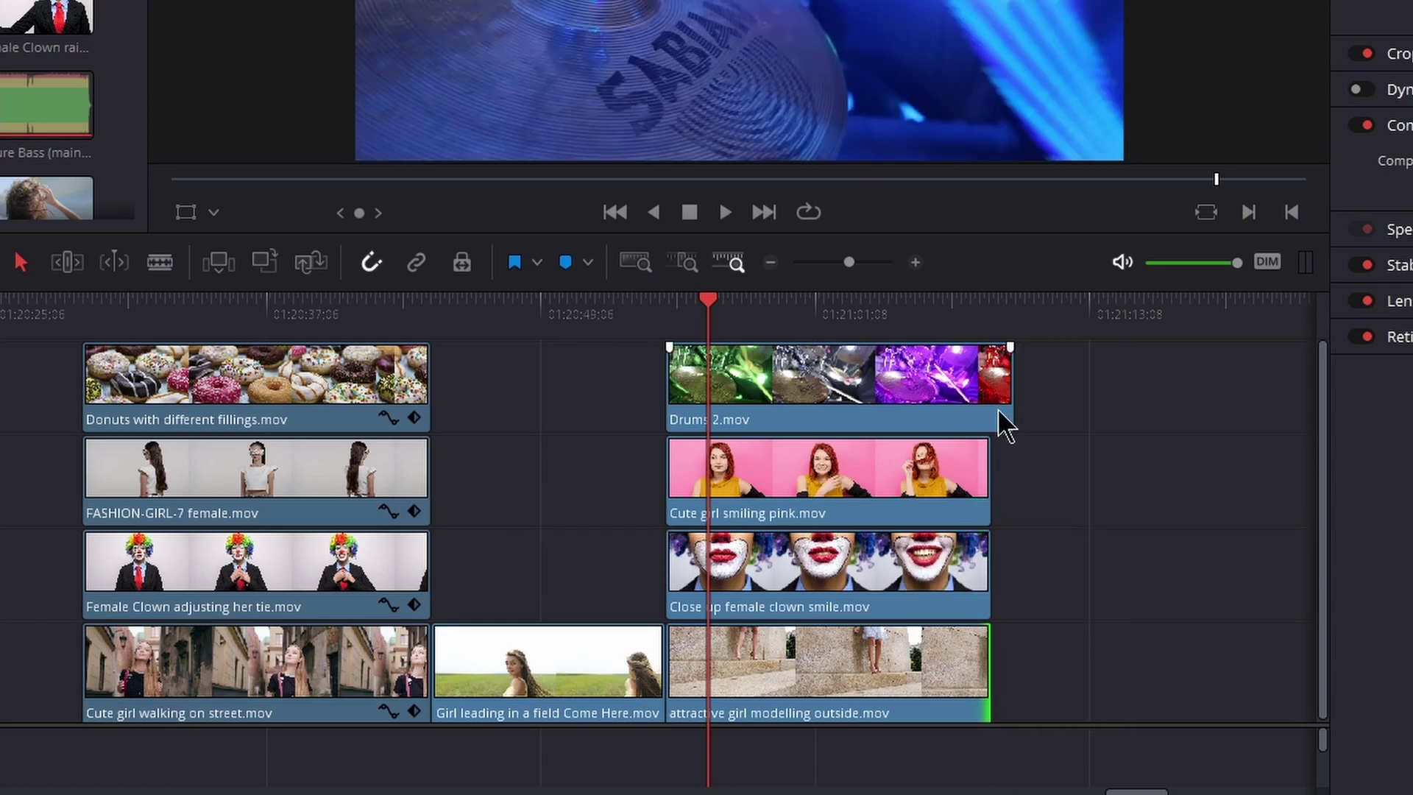
{"action": "left_click_drag", "start_coordinate": [999, 412], "coordinate": [987, 412]}
- Select the Donuts with different fillings clip in the first group
{"action": "left_click", "coordinate": [758, 325]}
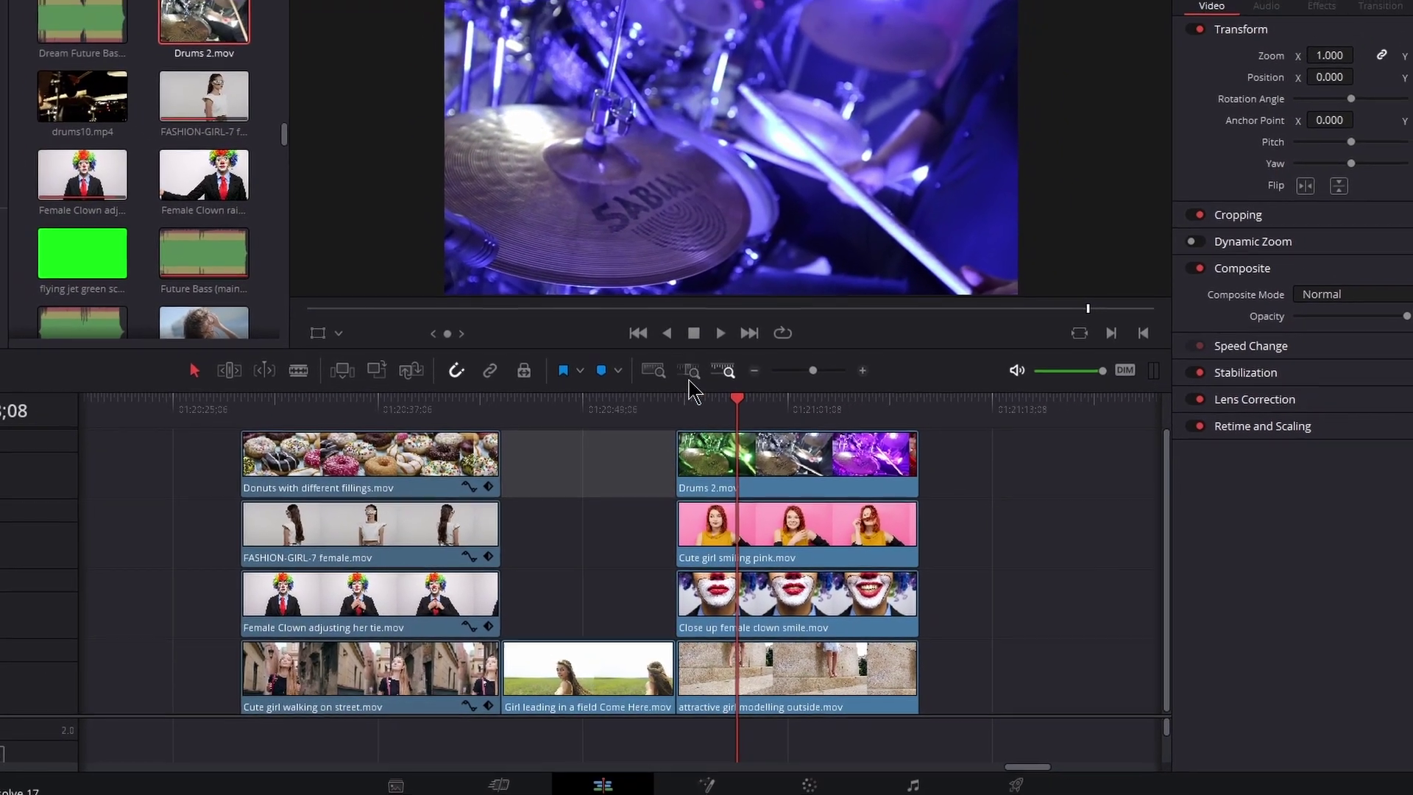
{"action": "left_click_drag", "start_coordinate": [691, 403], "coordinate": [450, 403]}
{"action": "left_click", "coordinate": [425, 458]}
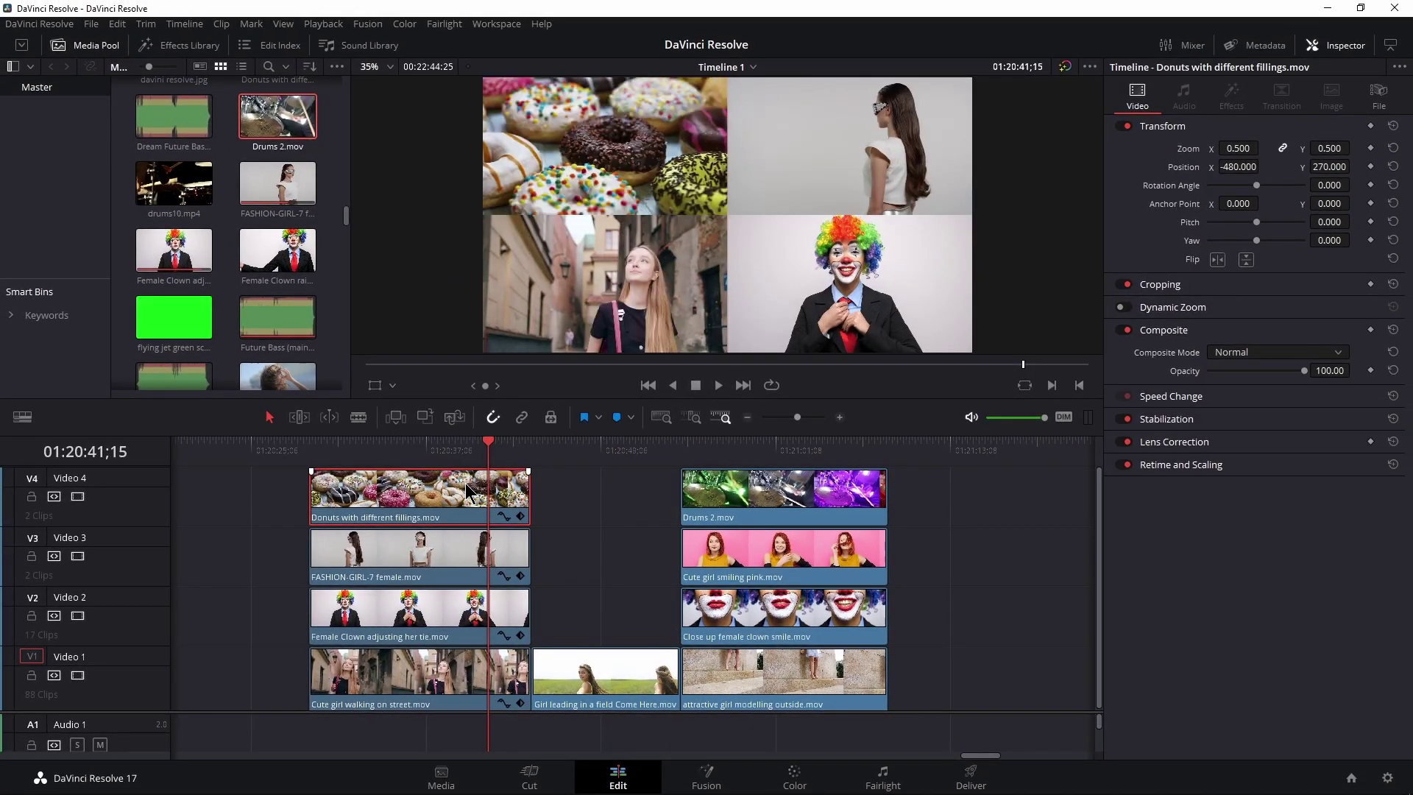
- Paste the Donuts clip's Video Attributes onto Drums 2.mov, excluding Color Correction, Plugins and Retime Effects
{"action": "left_click", "coordinate": [740, 501]}
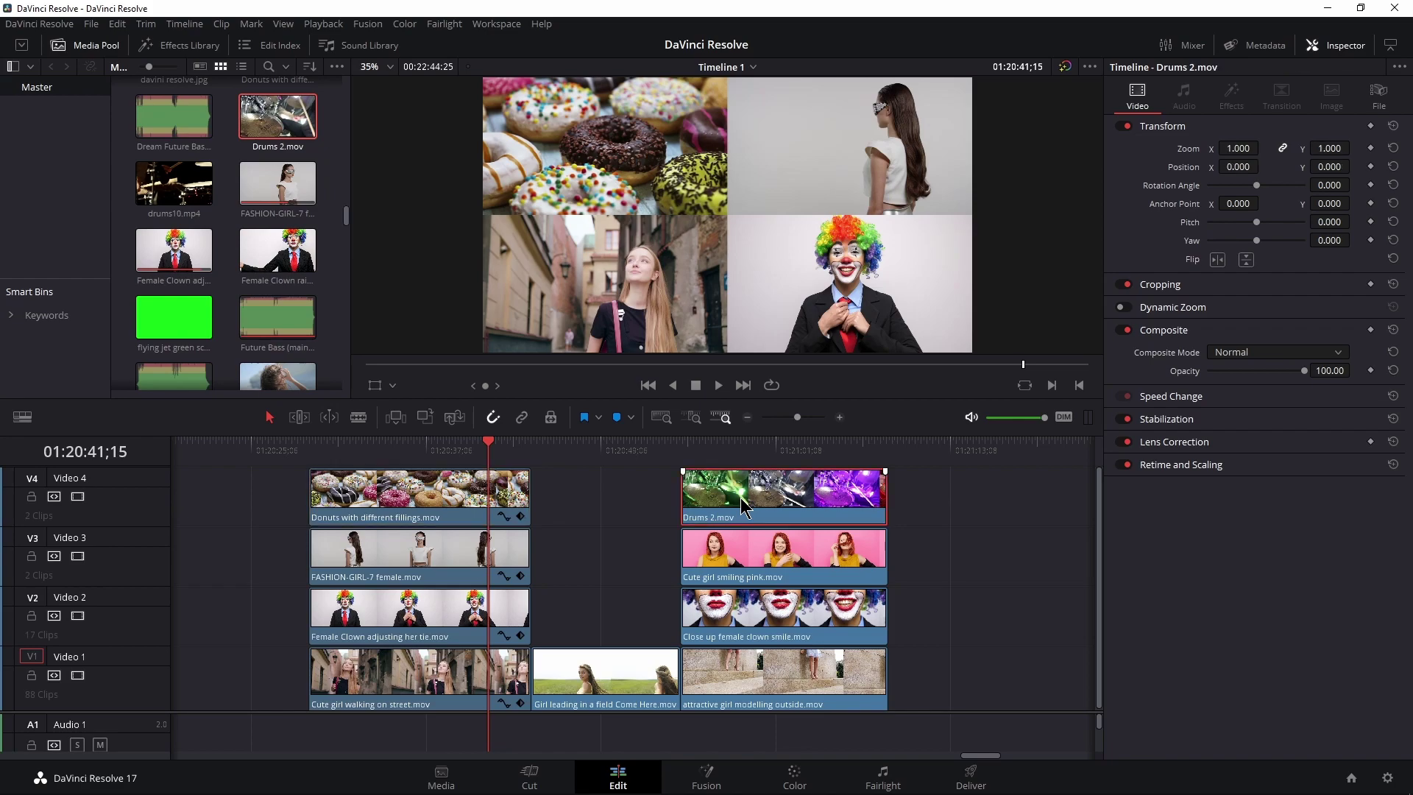
{"action": "key", "text": "alt+v"}
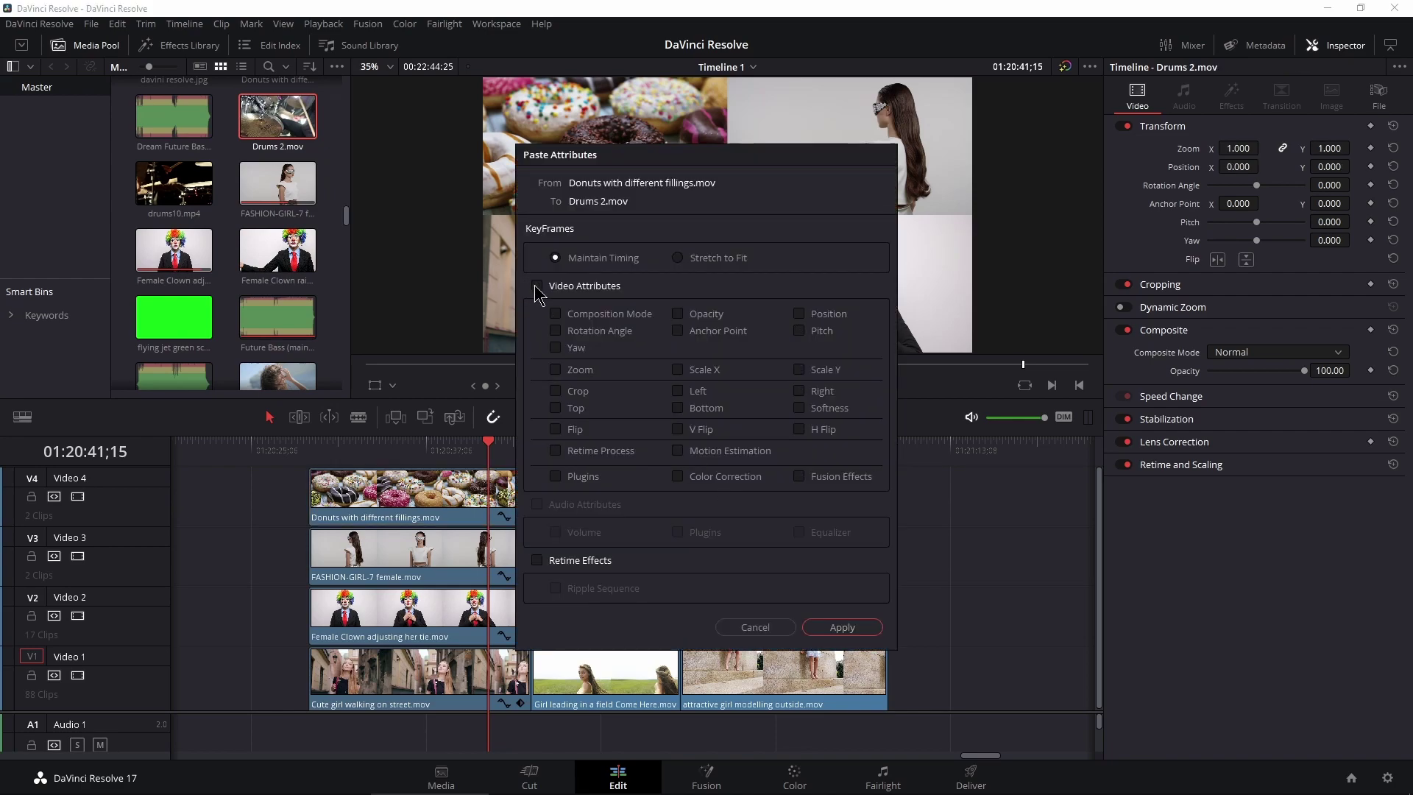
{"action": "left_click", "coordinate": [537, 285]}
{"action": "left_click", "coordinate": [678, 476]}
{"action": "left_click", "coordinate": [555, 477]}
{"action": "left_click", "coordinate": [537, 560]}
{"action": "left_click", "coordinate": [825, 629]}
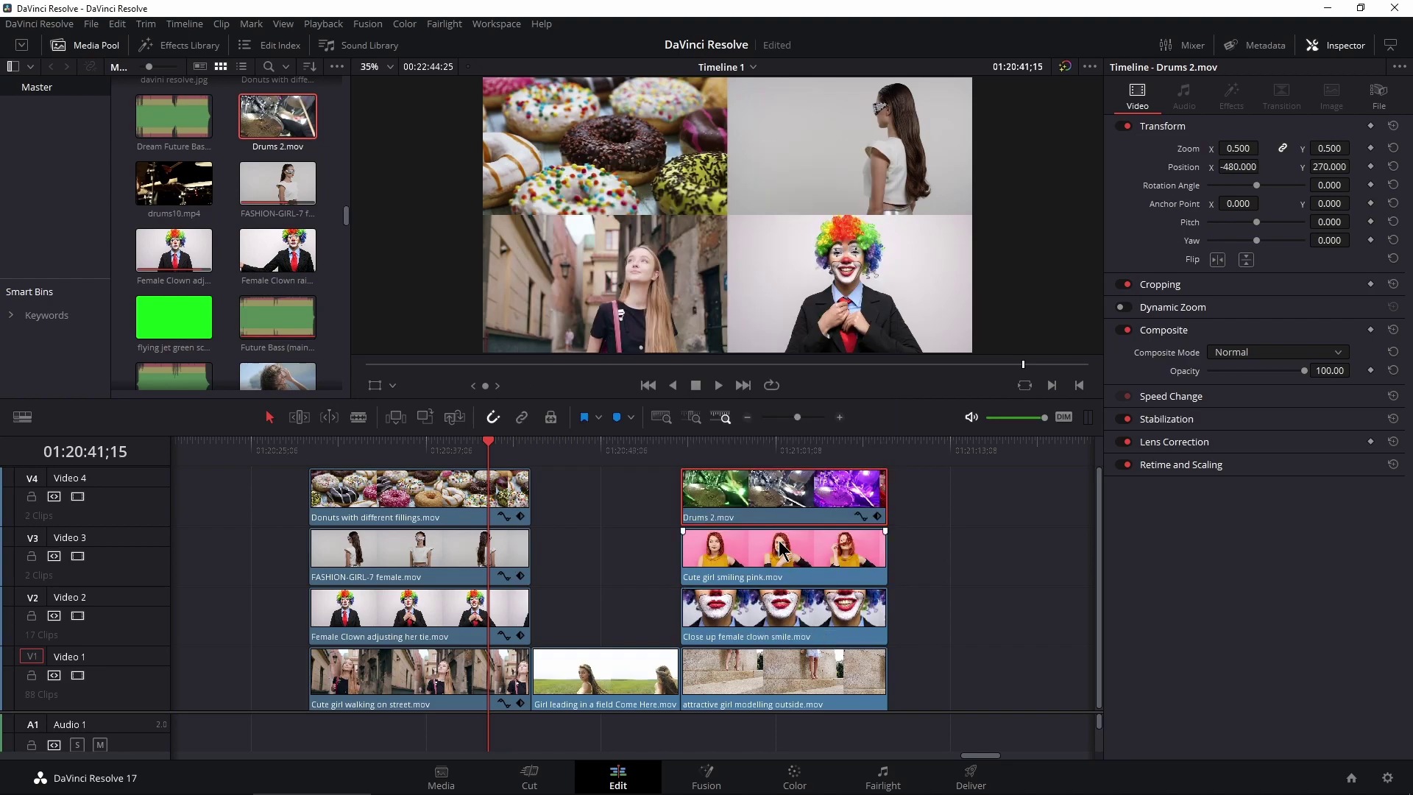
{"action": "left_click_drag", "start_coordinate": [782, 449], "coordinate": [774, 443]}
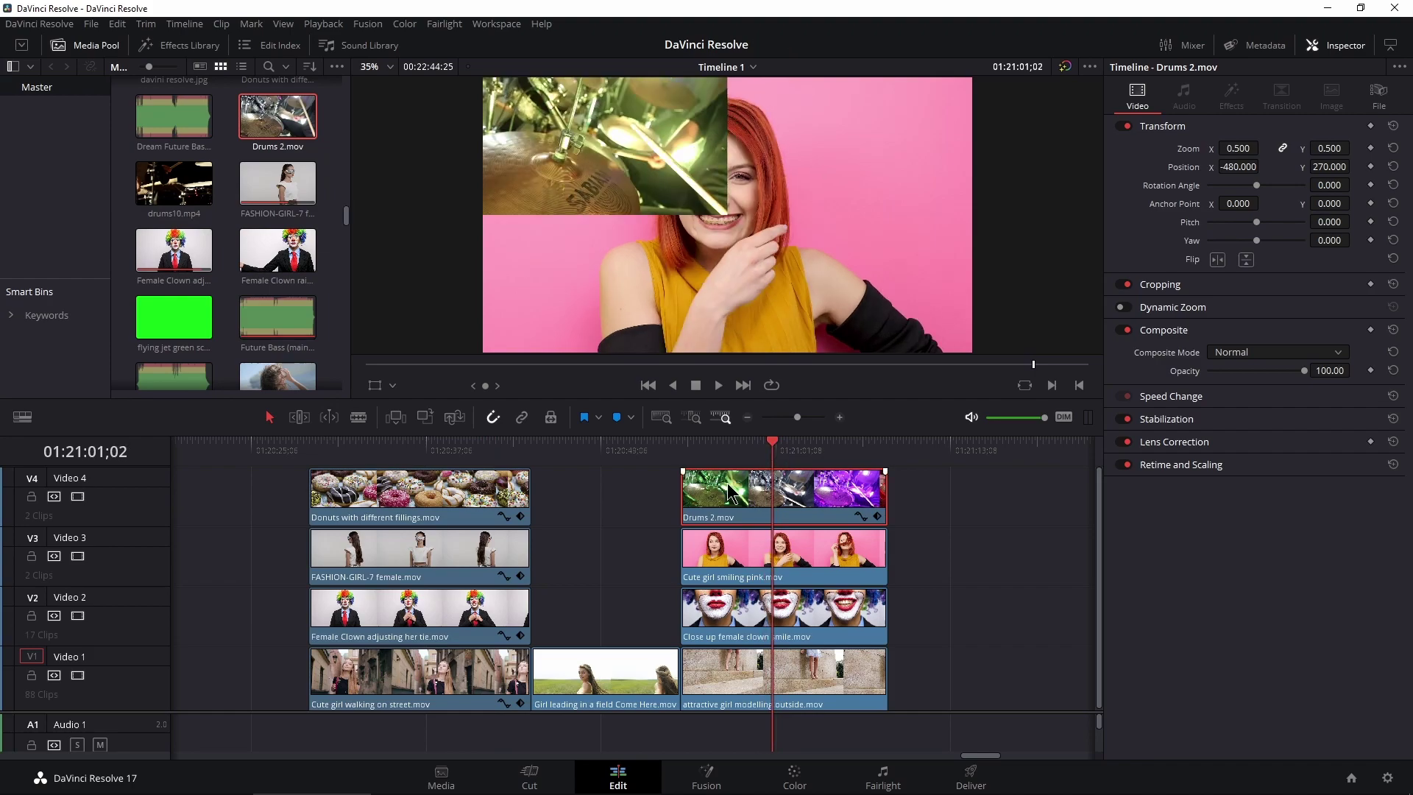
- Paste FASHION-GIRL-7's attributes onto Cute girl smiling pink.mov
{"action": "left_click", "coordinate": [497, 559]}
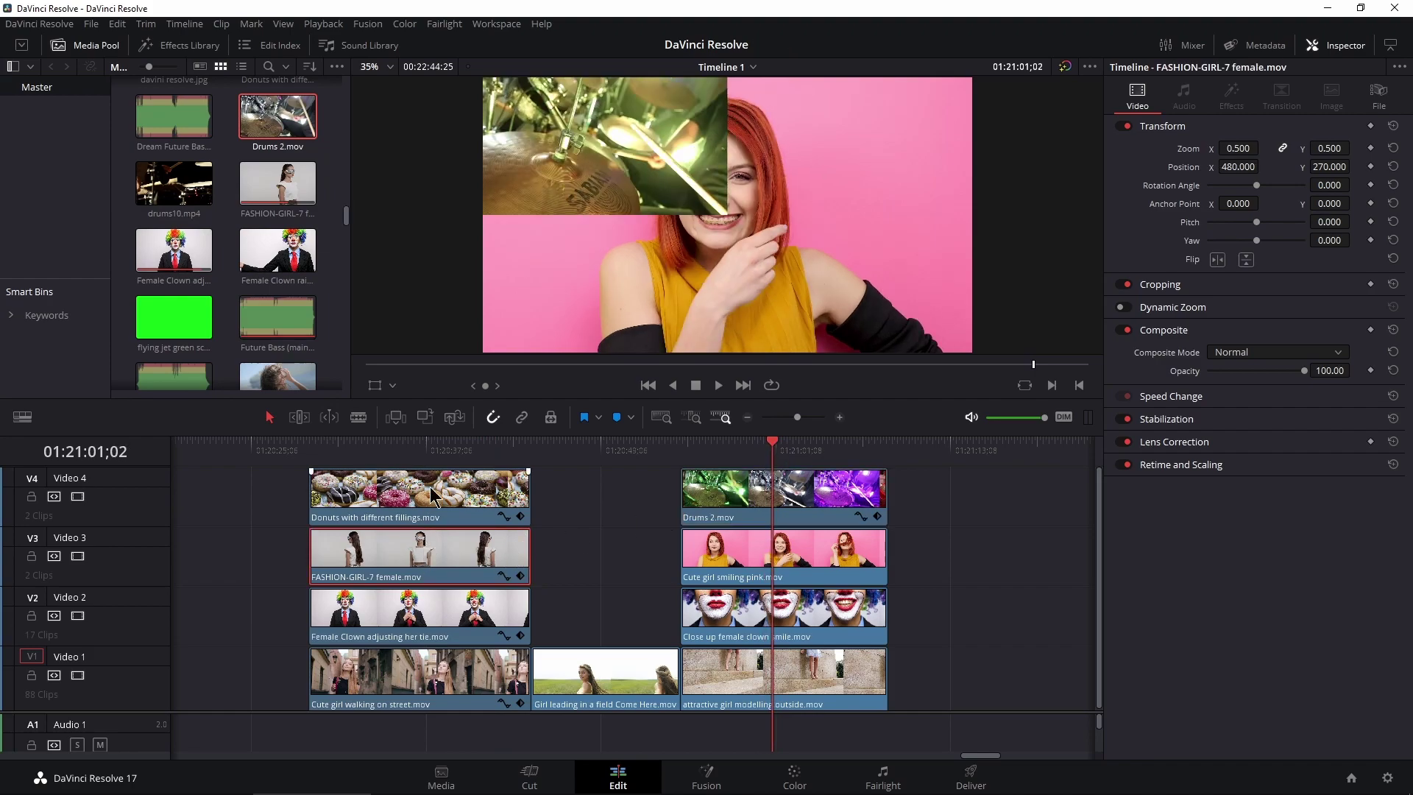
{"action": "left_click", "coordinate": [437, 442]}
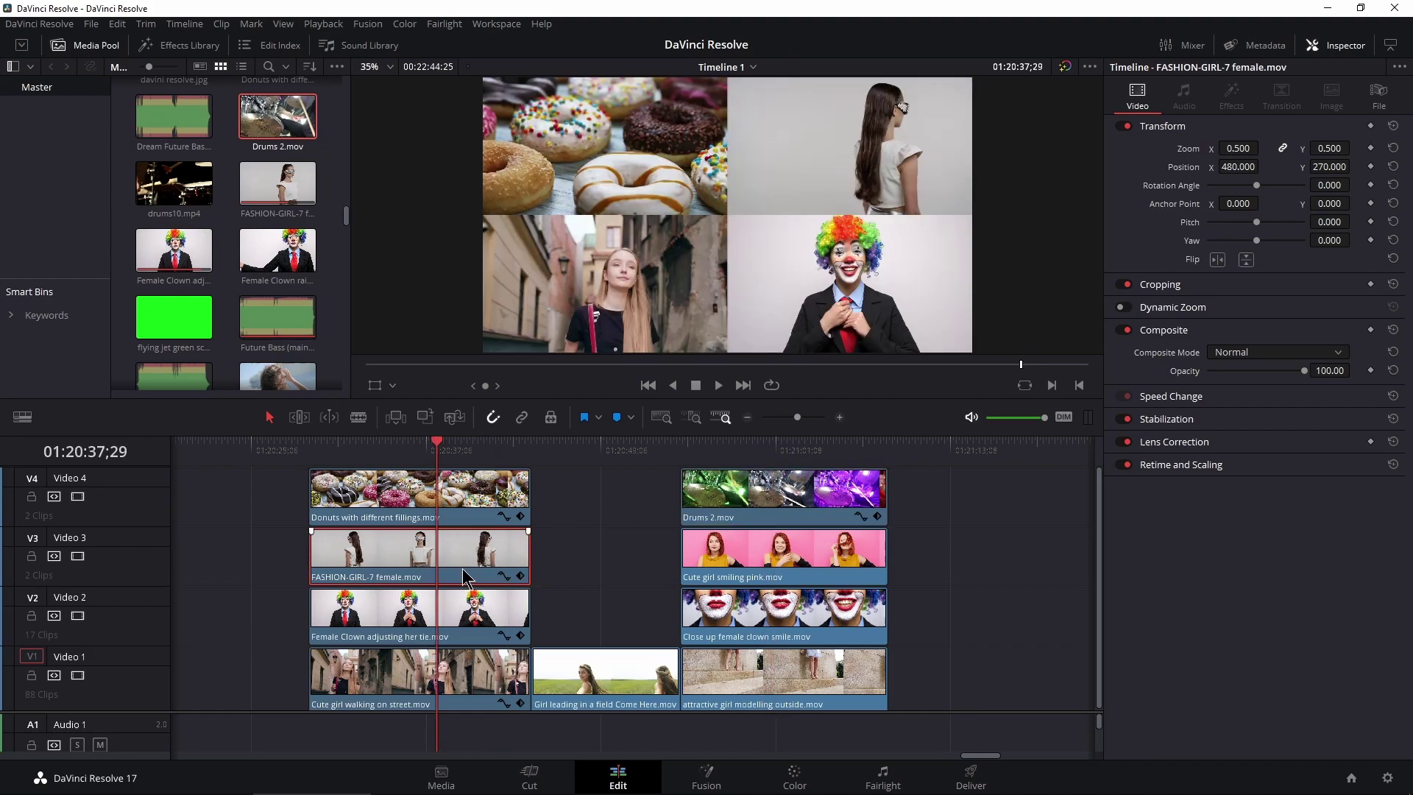
{"action": "left_click", "coordinate": [765, 569]}
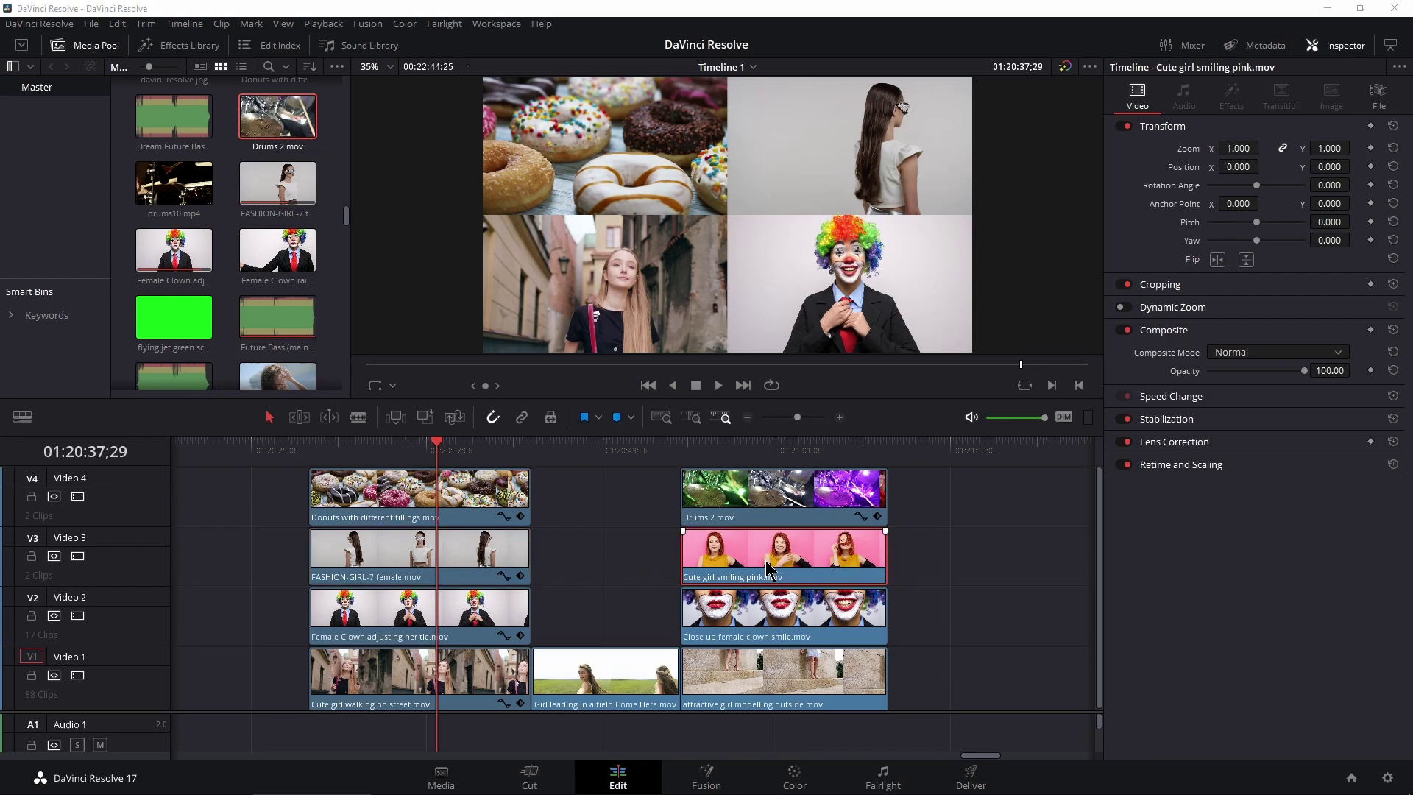
{"action": "key", "text": "alt+v"}
{"action": "key", "text": "Return"}
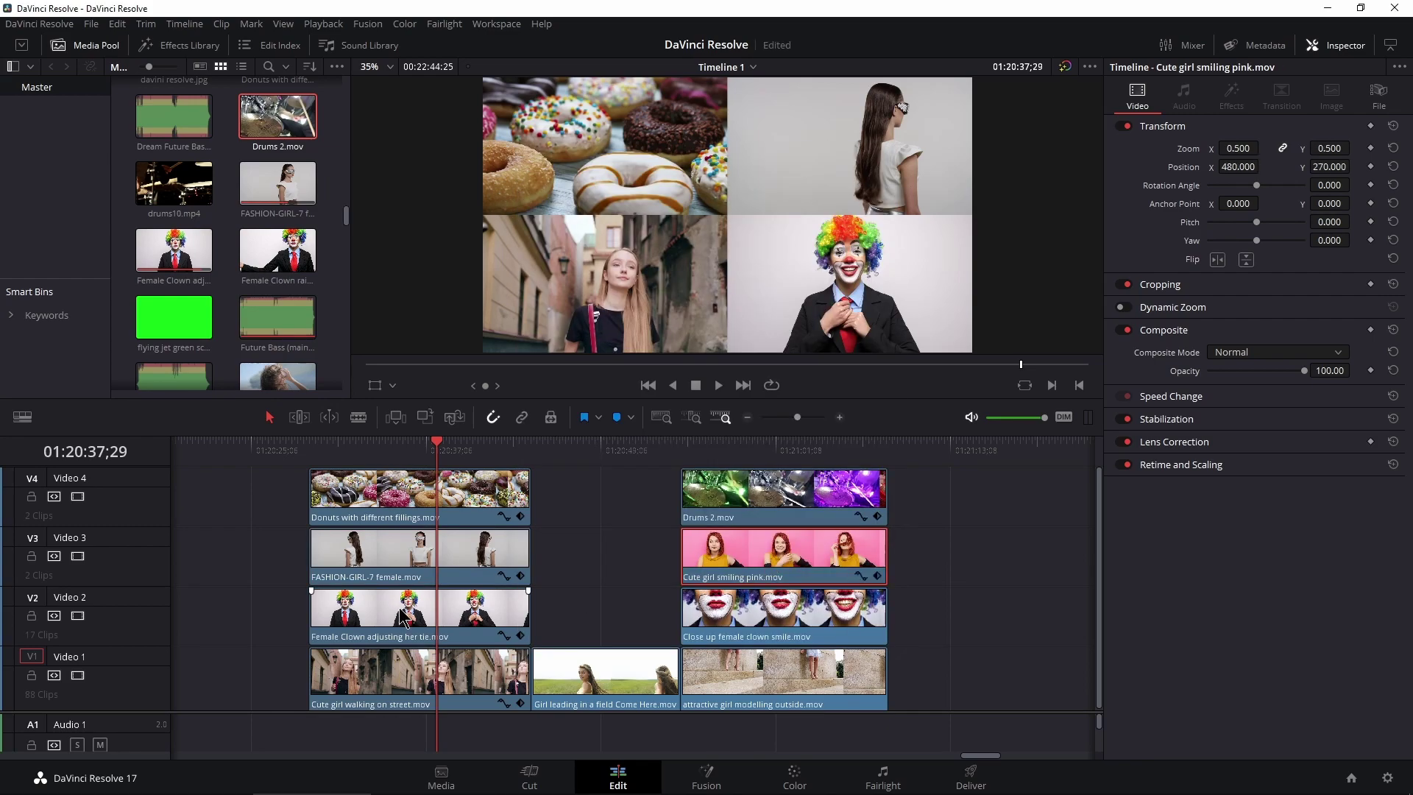
- Paste the Female Clown and street-walking attributes onto the clown close-up and modelling clips
{"action": "left_click", "coordinate": [403, 618]}
{"action": "left_click", "coordinate": [752, 627]}
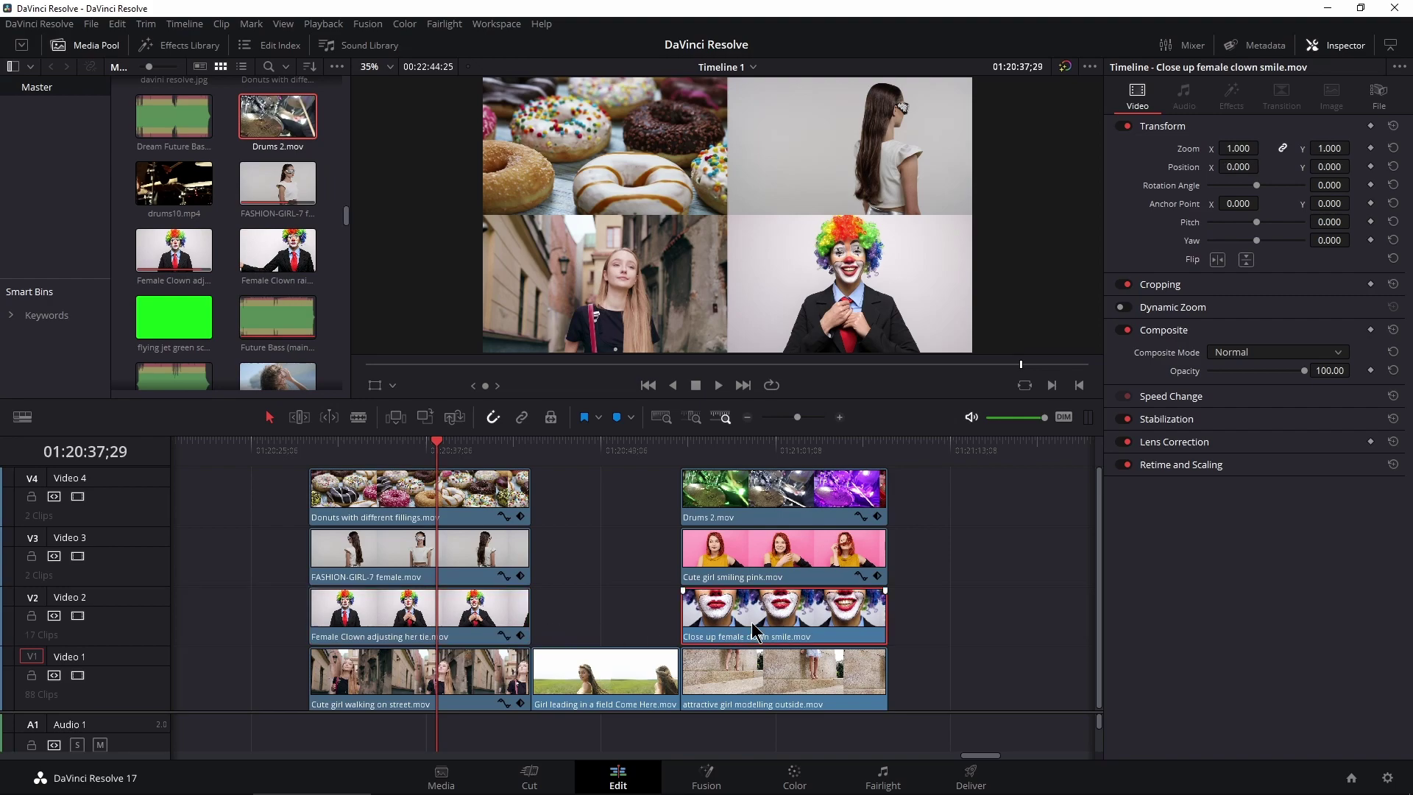
{"action": "key", "text": "alt+v"}
{"action": "key", "text": "Return"}
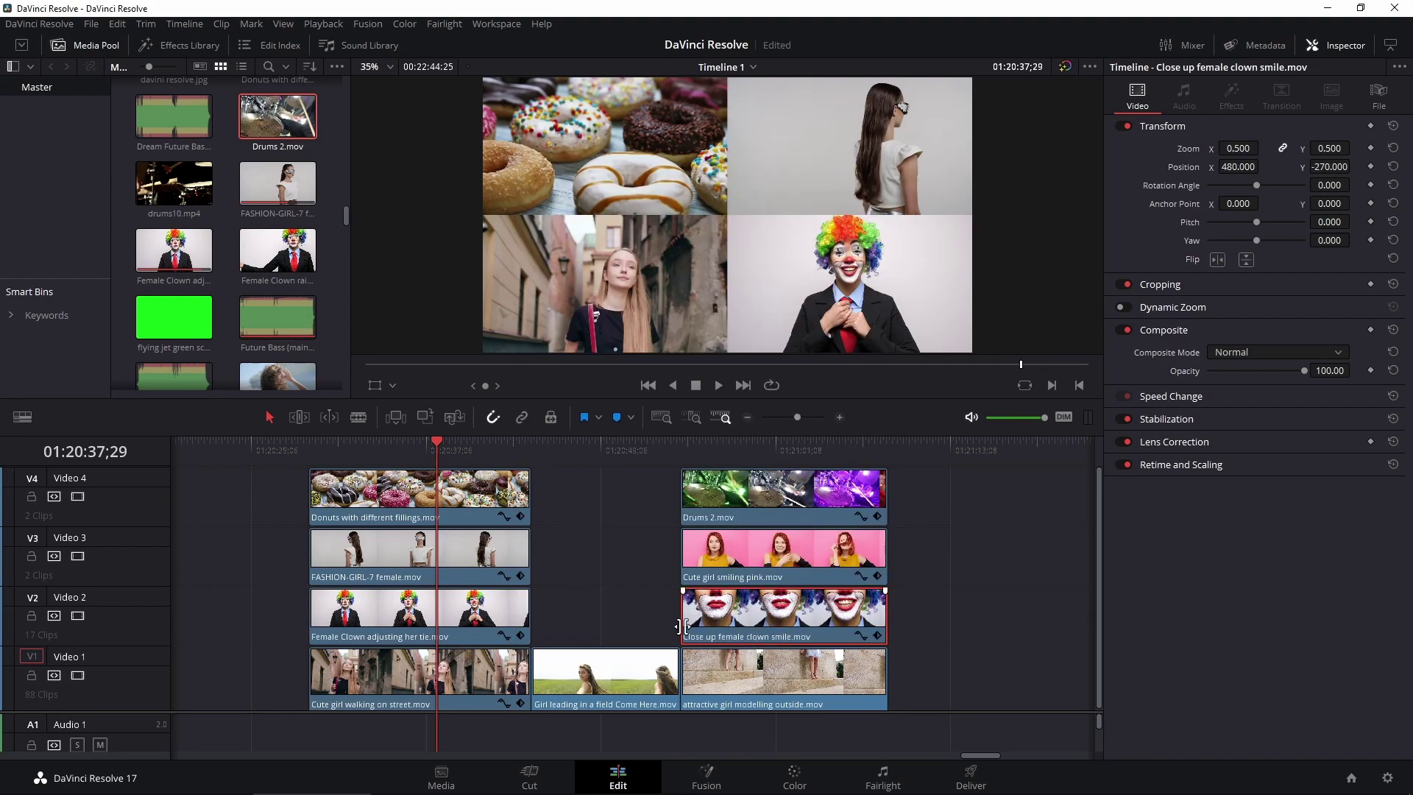
{"action": "left_click", "coordinate": [802, 695]}
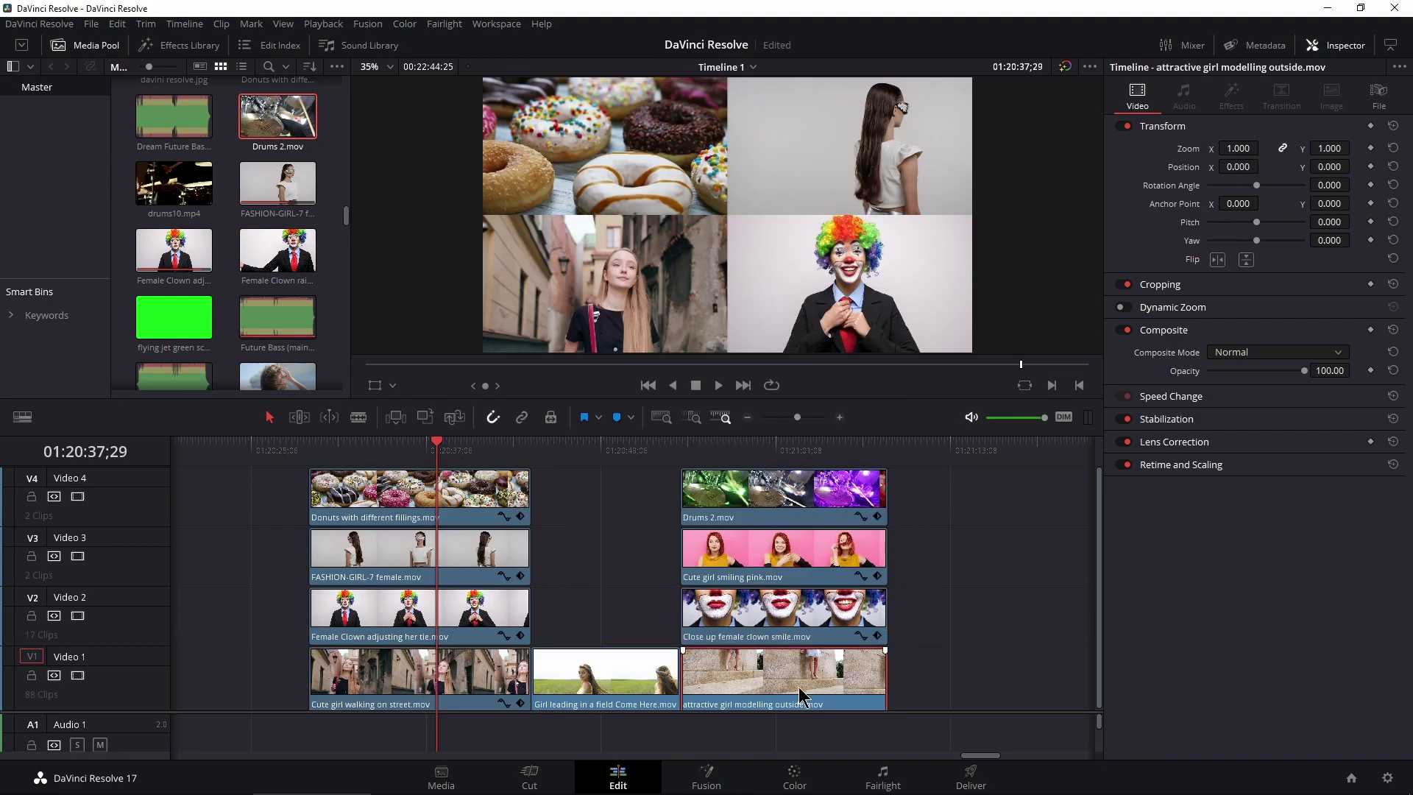
{"action": "key", "text": "alt+v"}
{"action": "key", "text": "Return"}
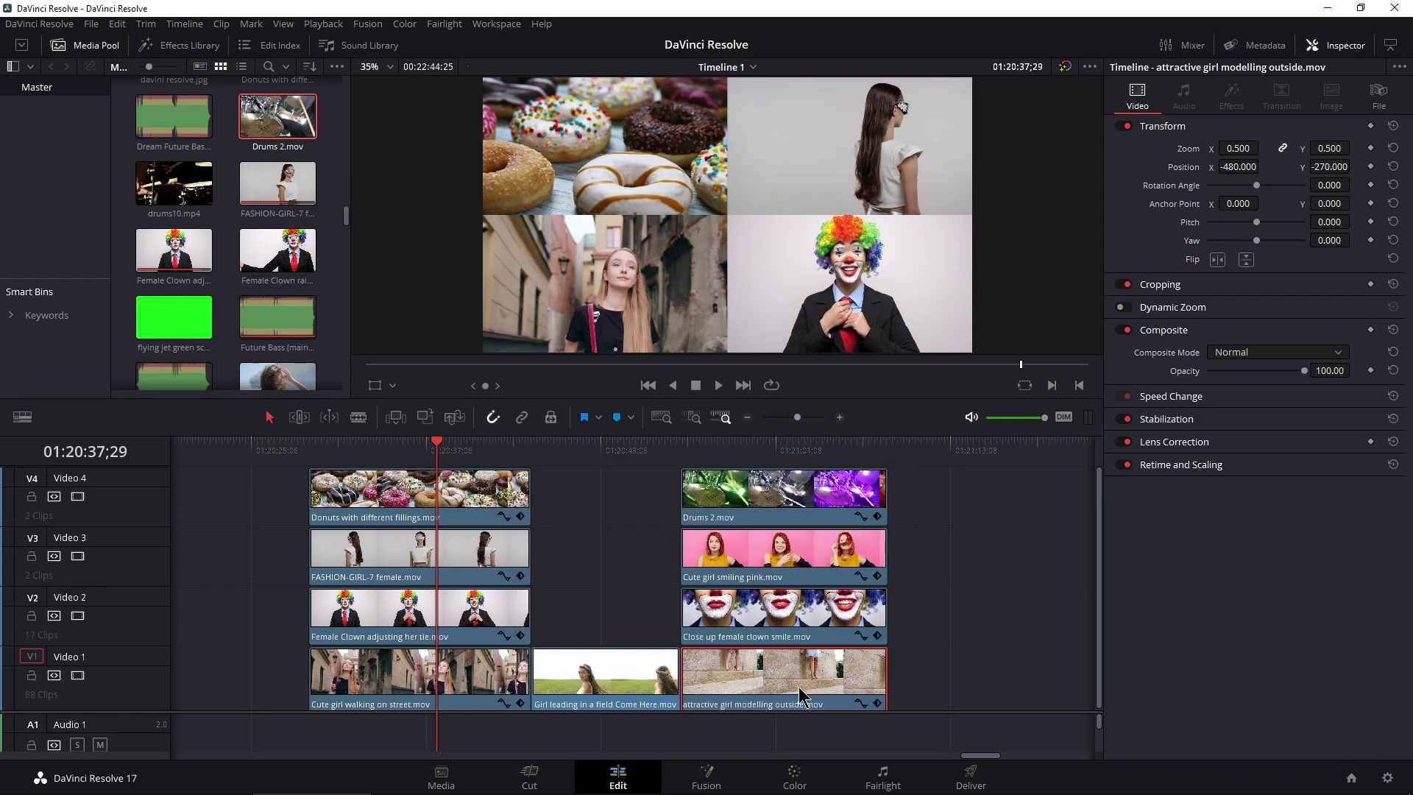
- Scrub through both four-way split-screen sections to review them
{"action": "mouse_move", "coordinate": [437, 445]}
{"action": "left_mouse_down"}
{"action": "mouse_move", "coordinate": [402, 448]}
{"action": "mouse_move", "coordinate": [434, 448]}
{"action": "left_mouse_up"}
{"action": "left_click_drag", "start_coordinate": [729, 448], "coordinate": [410, 464]}
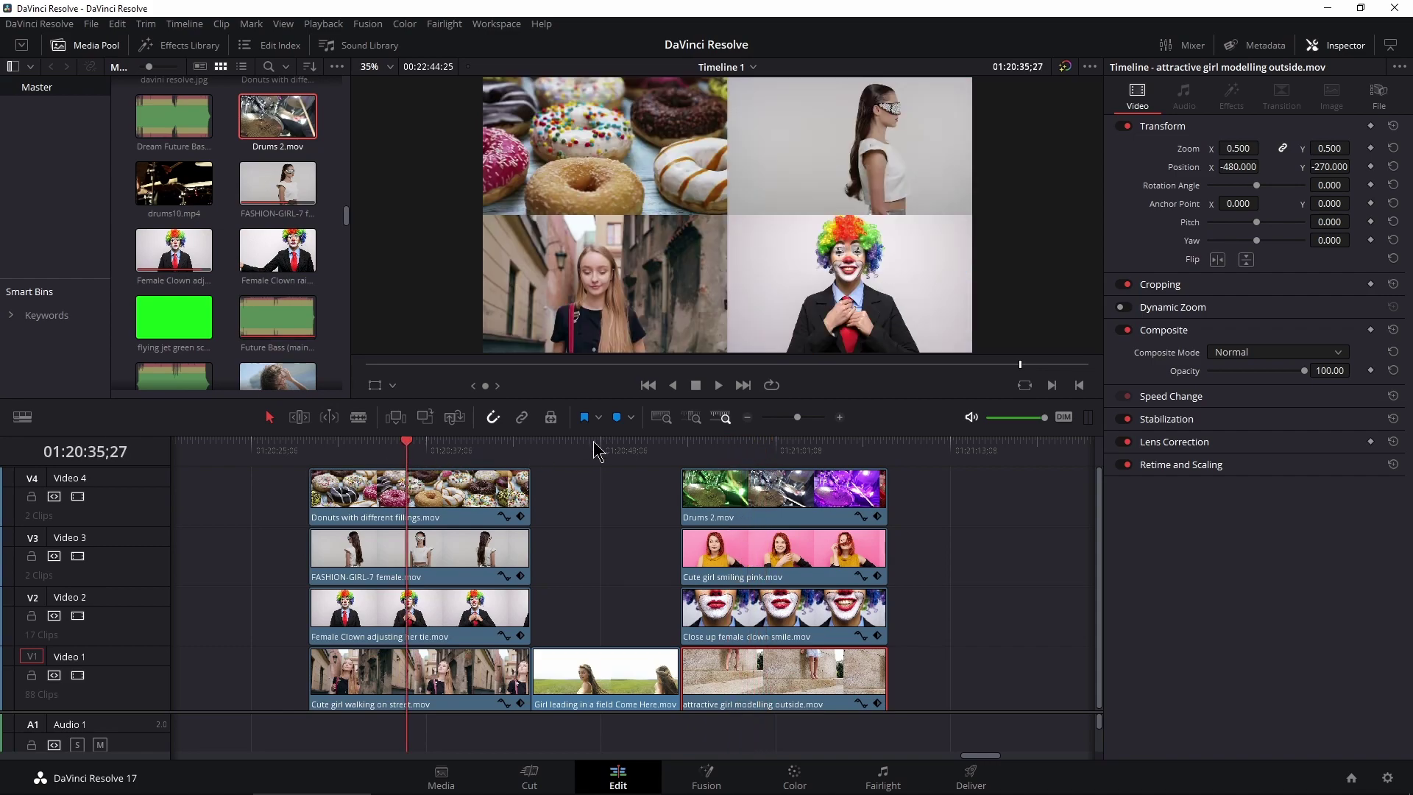
{"action": "left_click_drag", "start_coordinate": [513, 462], "coordinate": [643, 464]}
- Raise the Lifting barbell gym clip's speed from 100% to 300%
{"action": "key", "text": "ctrl+f"}
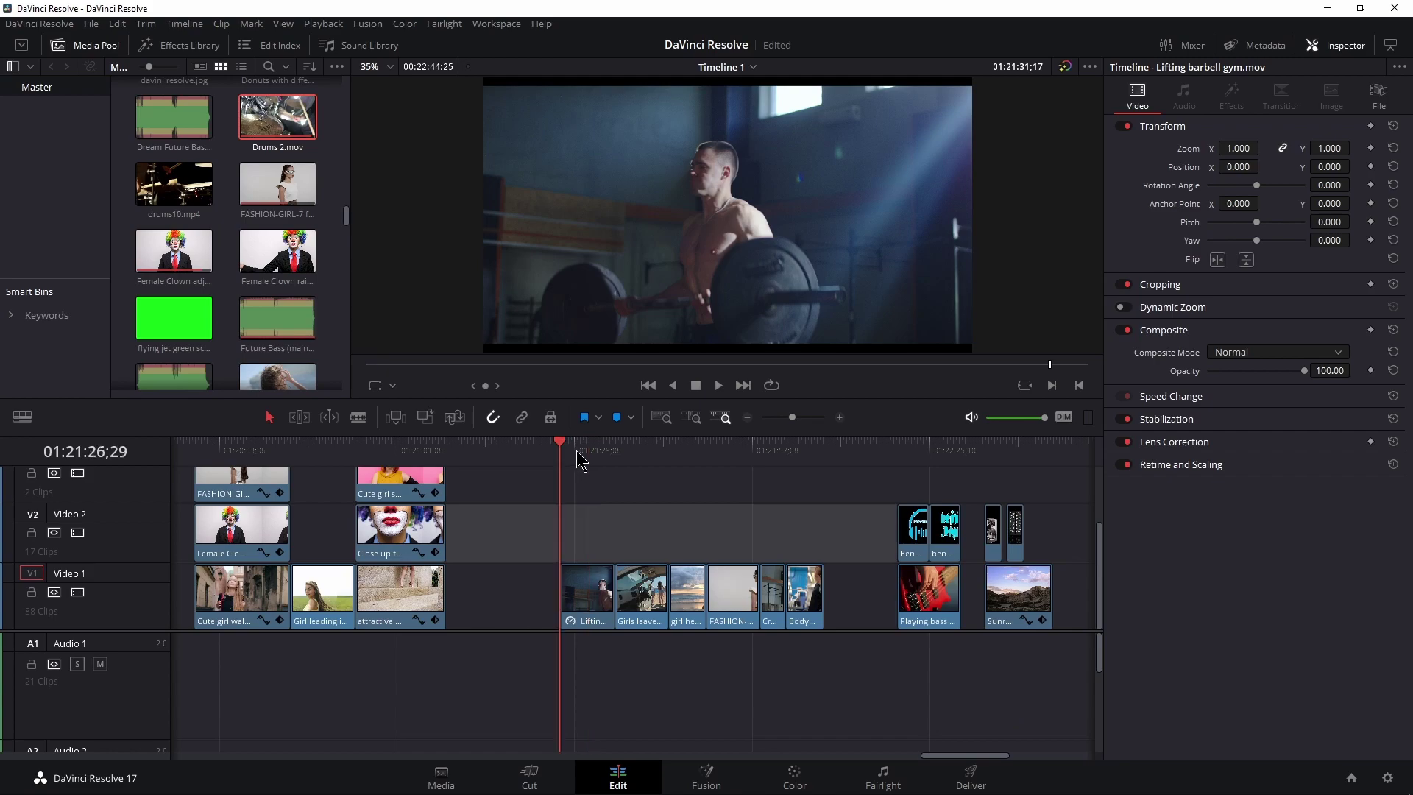
{"action": "left_click_drag", "start_coordinate": [801, 473], "coordinate": [602, 477]}
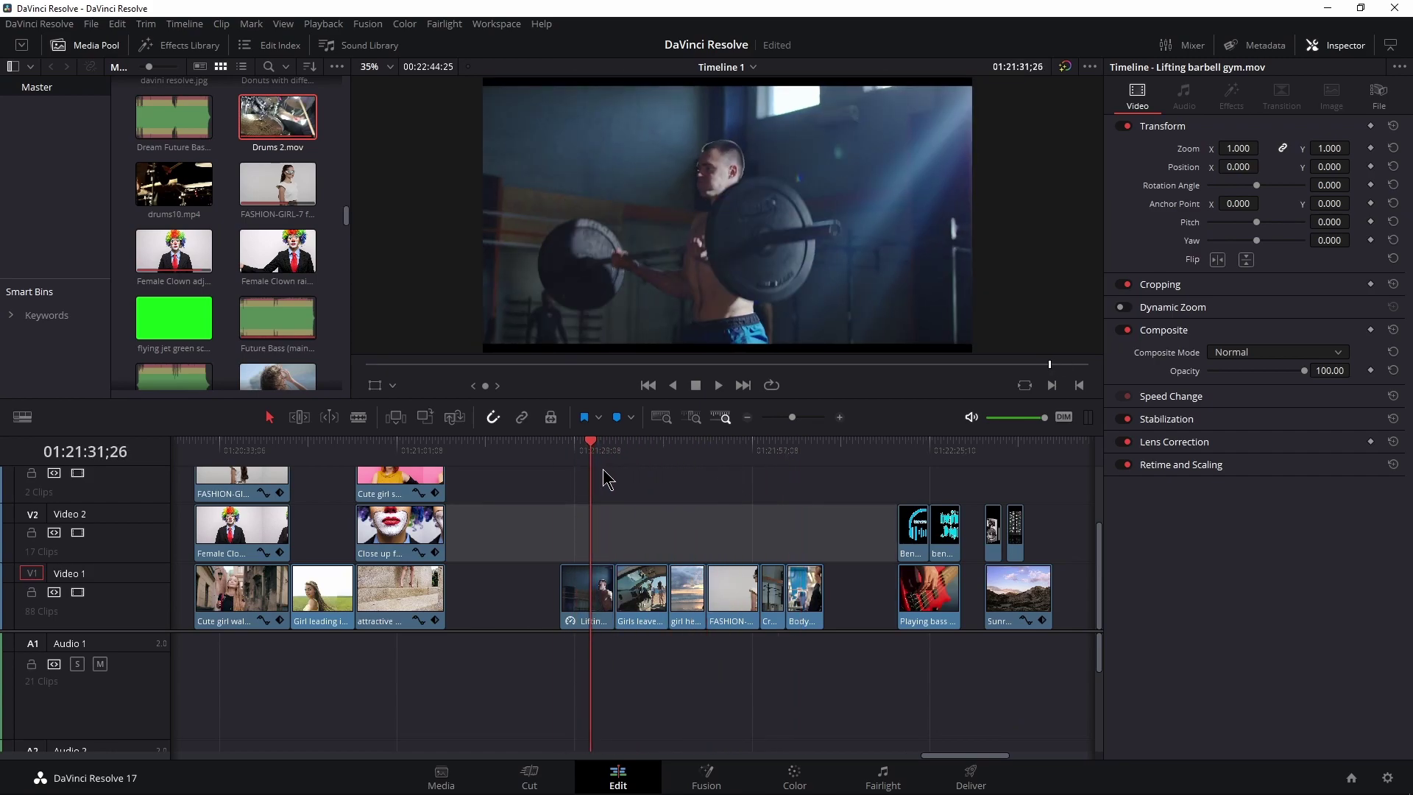
{"action": "left_click_drag", "start_coordinate": [793, 422], "coordinate": [801, 422]}
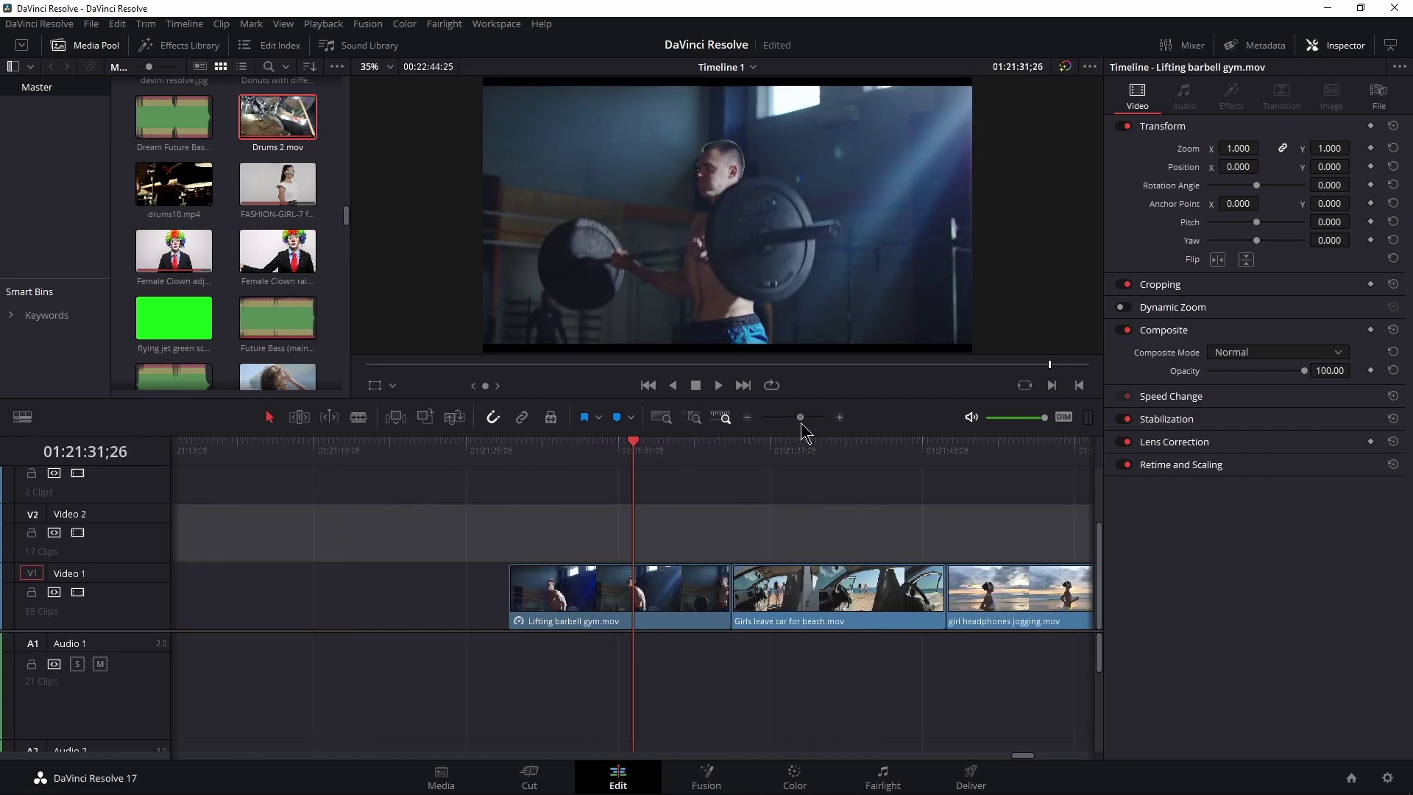
{"action": "left_click", "coordinate": [657, 596]}
{"action": "right_click", "coordinate": [657, 596]}
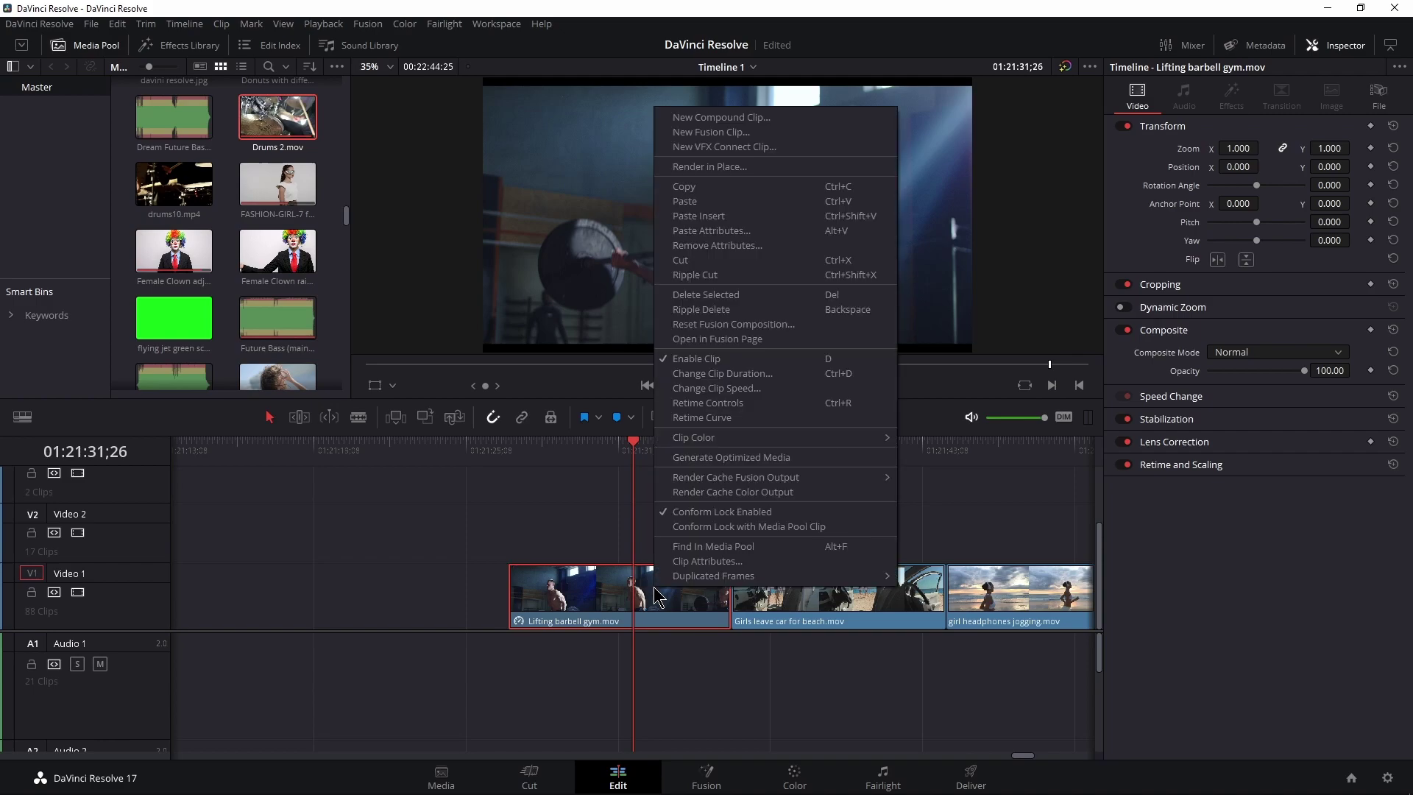
{"action": "left_click", "coordinate": [718, 389]}
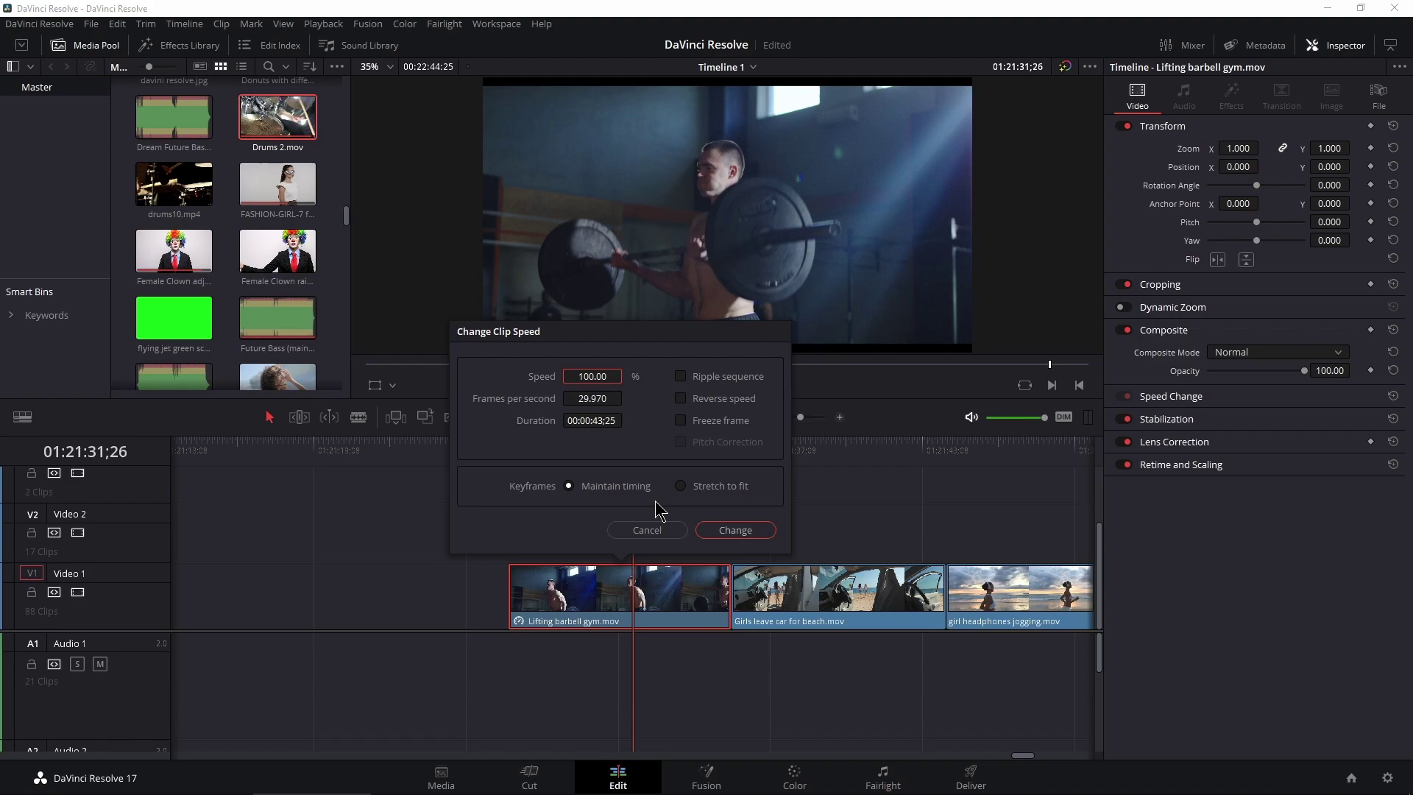
{"action": "type", "text": "50"}
{"action": "key", "text": "Return"}
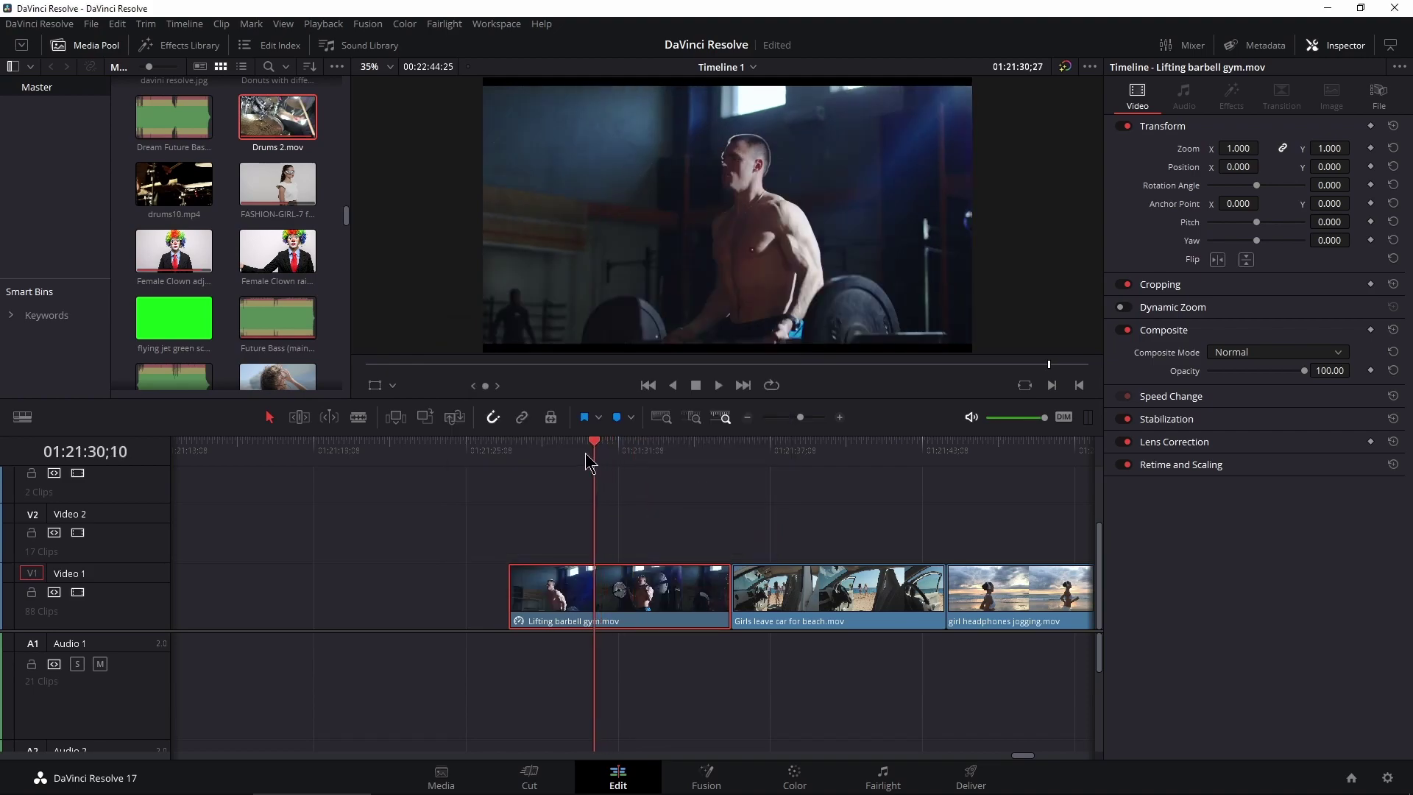
- Increase the clip speed further to 500% and replay the clip to check it
{"action": "left_click", "coordinate": [585, 450]}
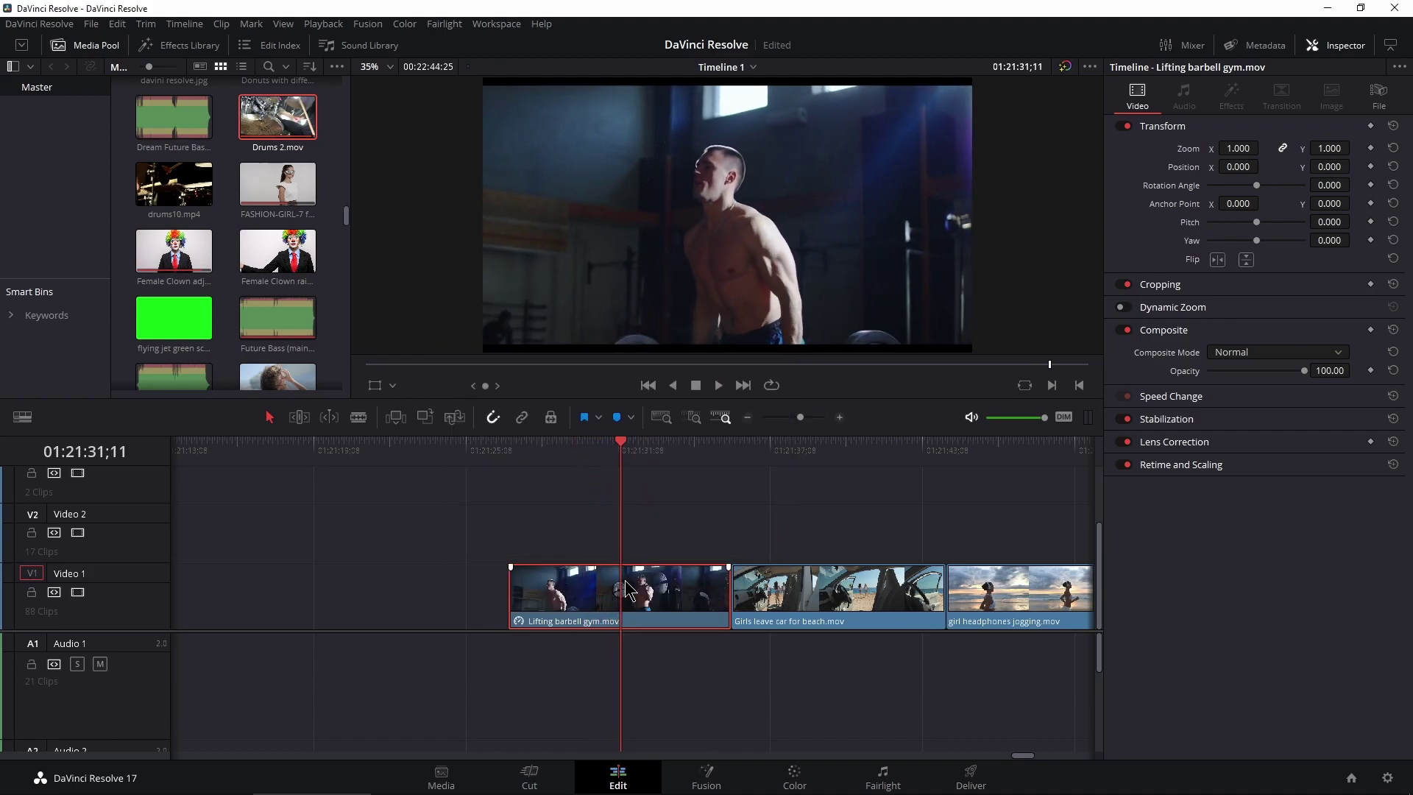
{"action": "right_click", "coordinate": [626, 588]}
{"action": "left_click", "coordinate": [720, 368]}
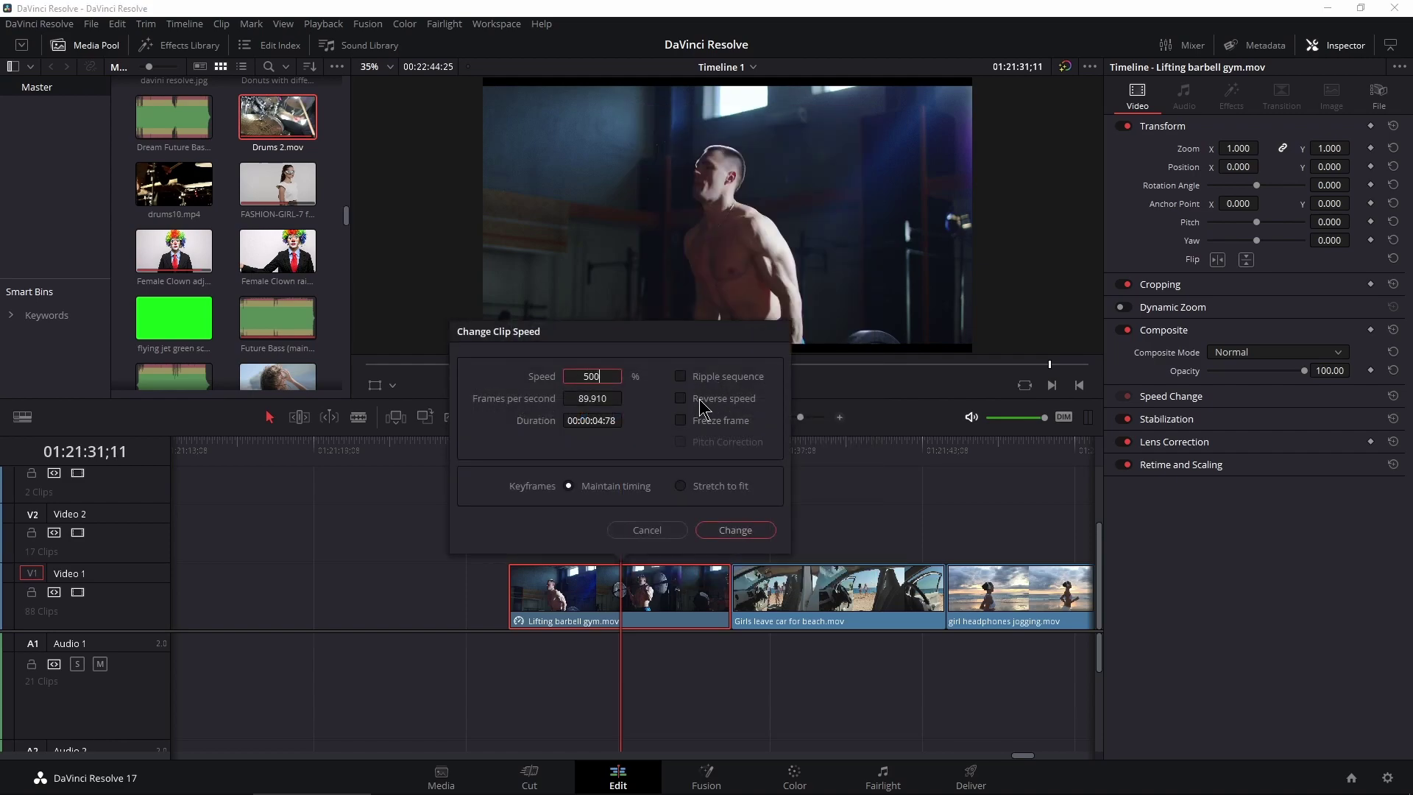
{"action": "left_click", "coordinate": [735, 530]}
{"action": "left_click", "coordinate": [539, 452]}
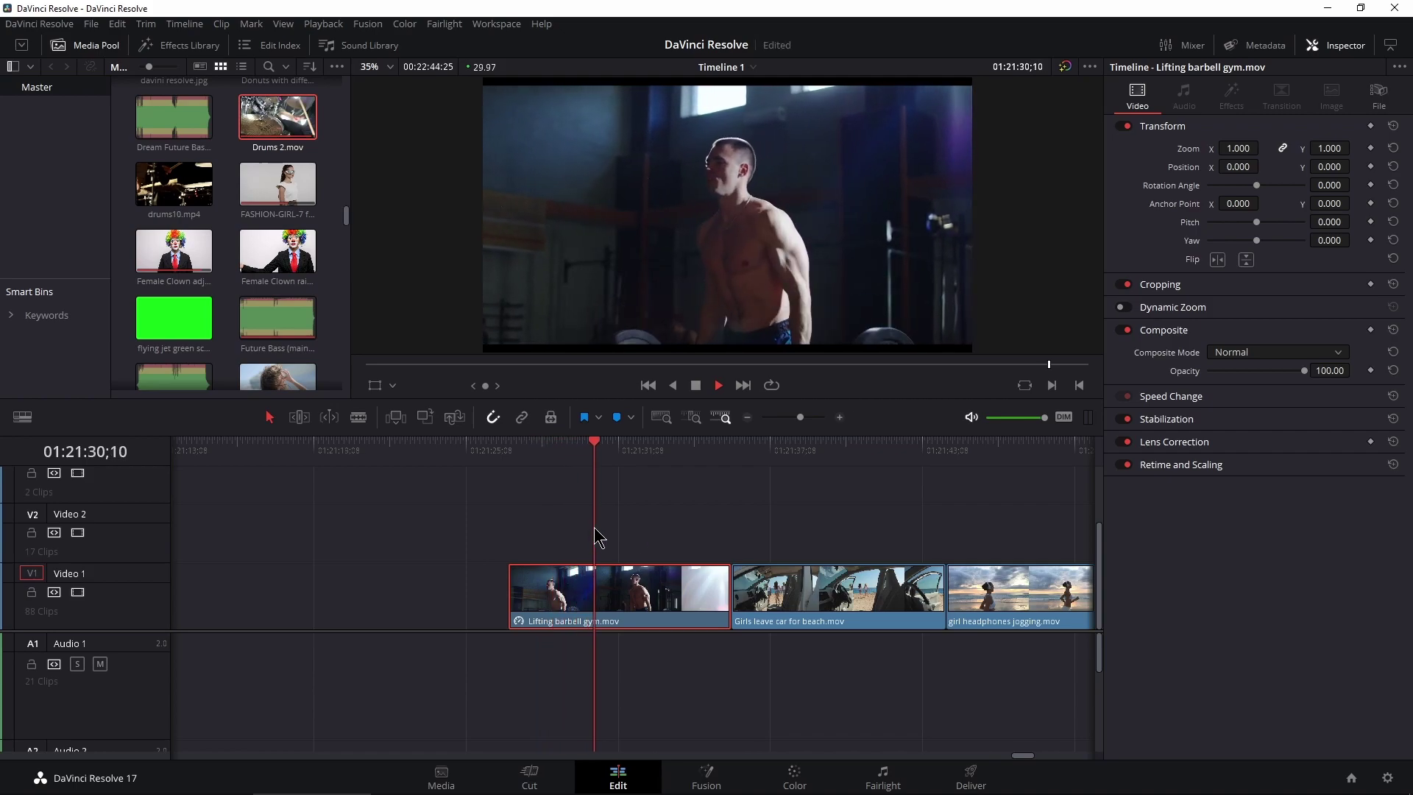
{"action": "key", "text": "space"}
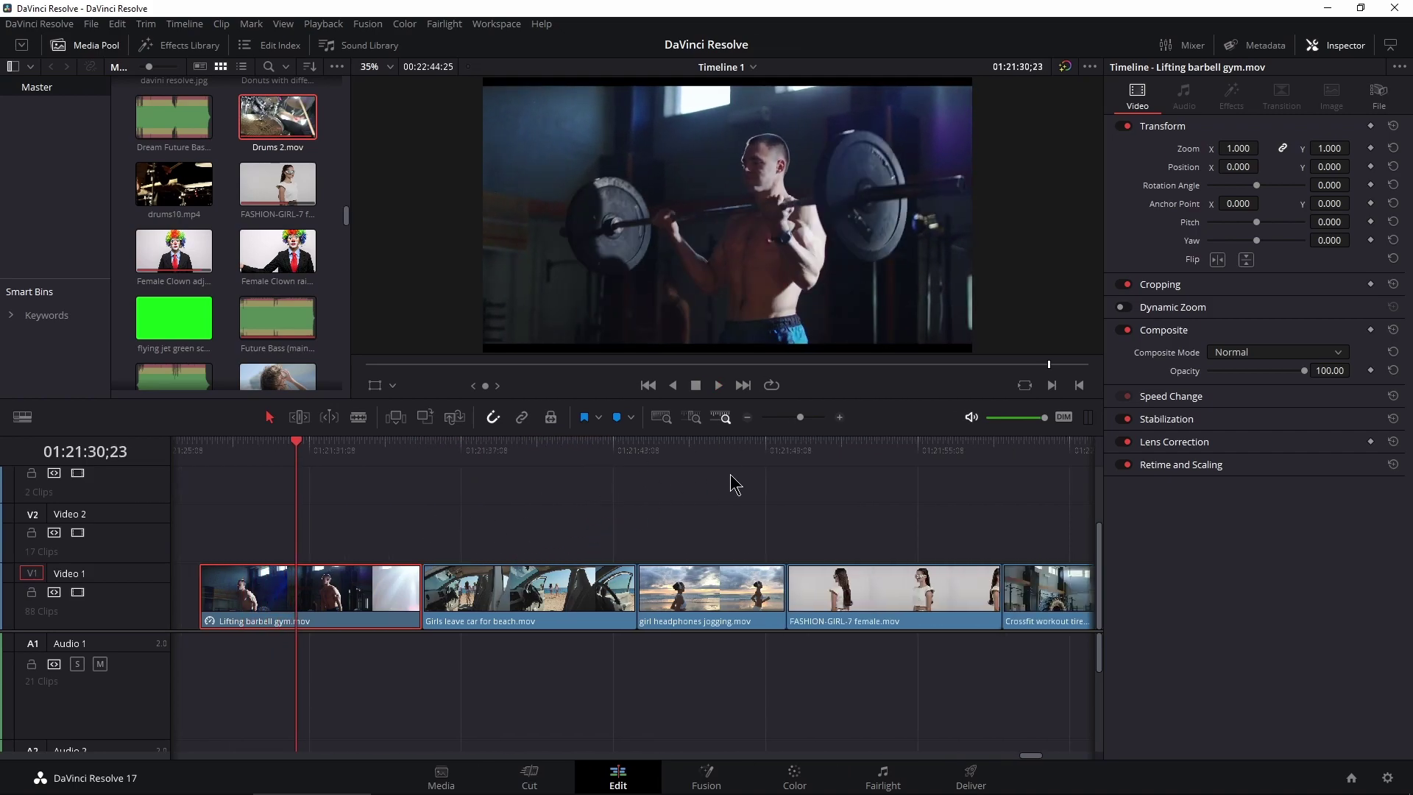
{"action": "left_click_drag", "start_coordinate": [801, 409], "coordinate": [798, 416]}
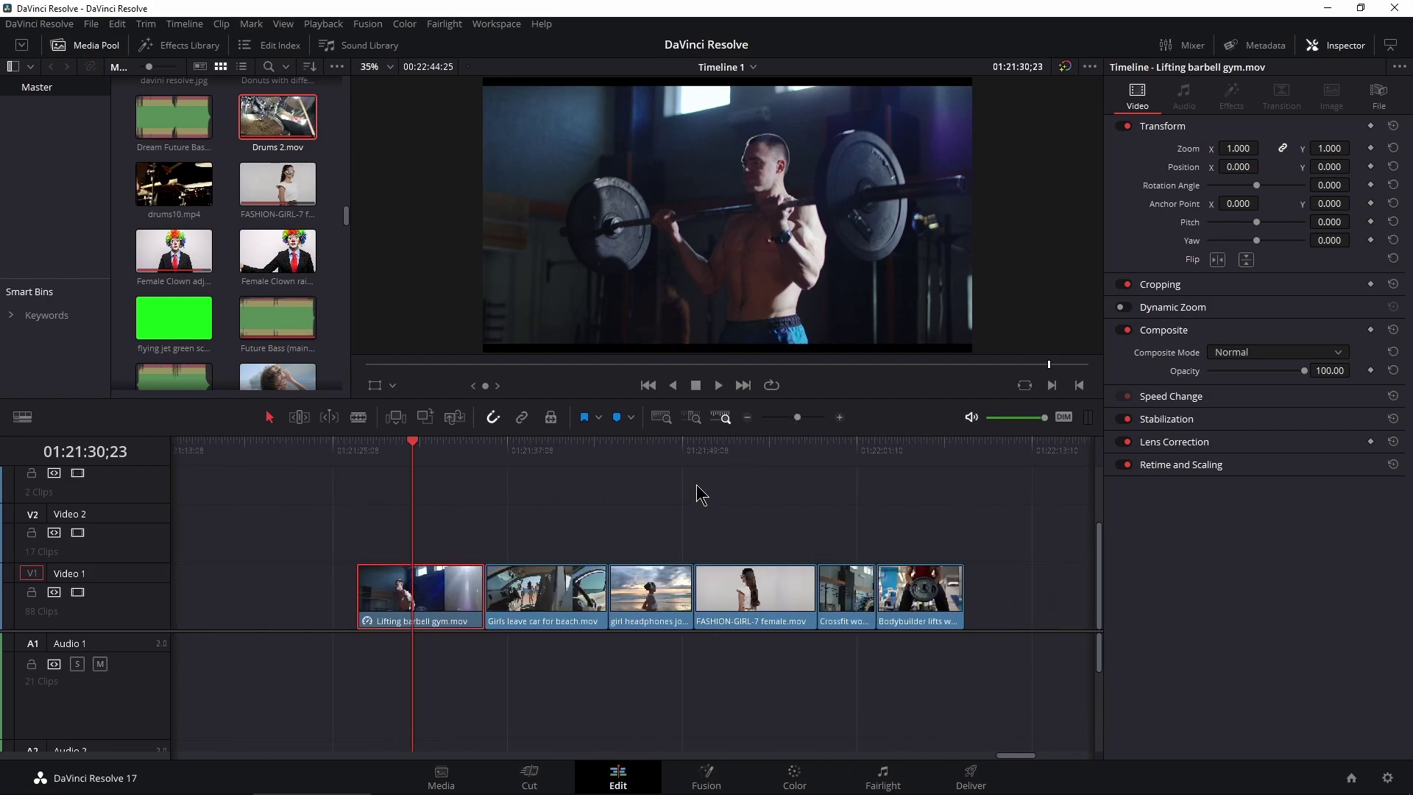
{"action": "left_click_drag", "start_coordinate": [409, 456], "coordinate": [517, 453]}
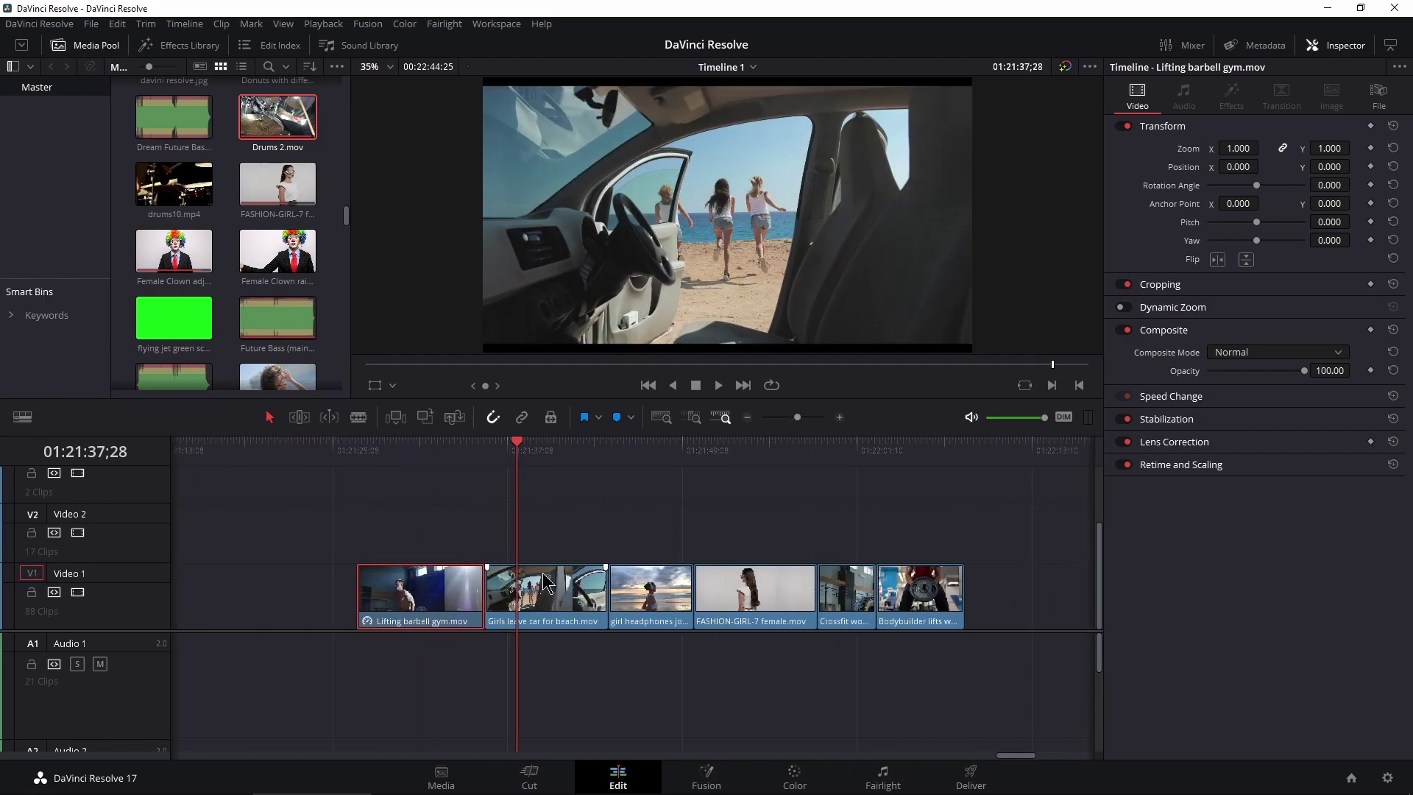
{"action": "left_click", "coordinate": [452, 450]}
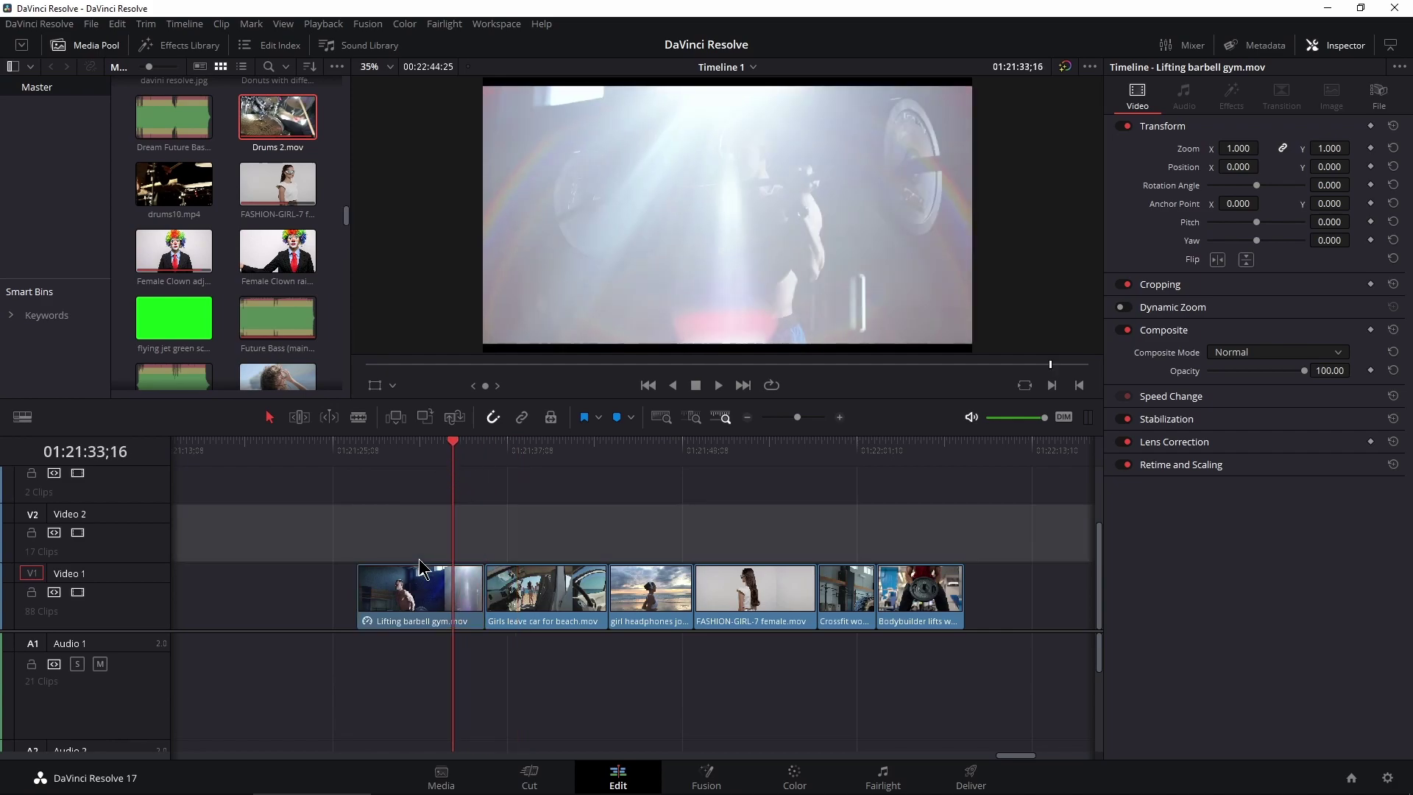
{"action": "left_click", "coordinate": [418, 587]}
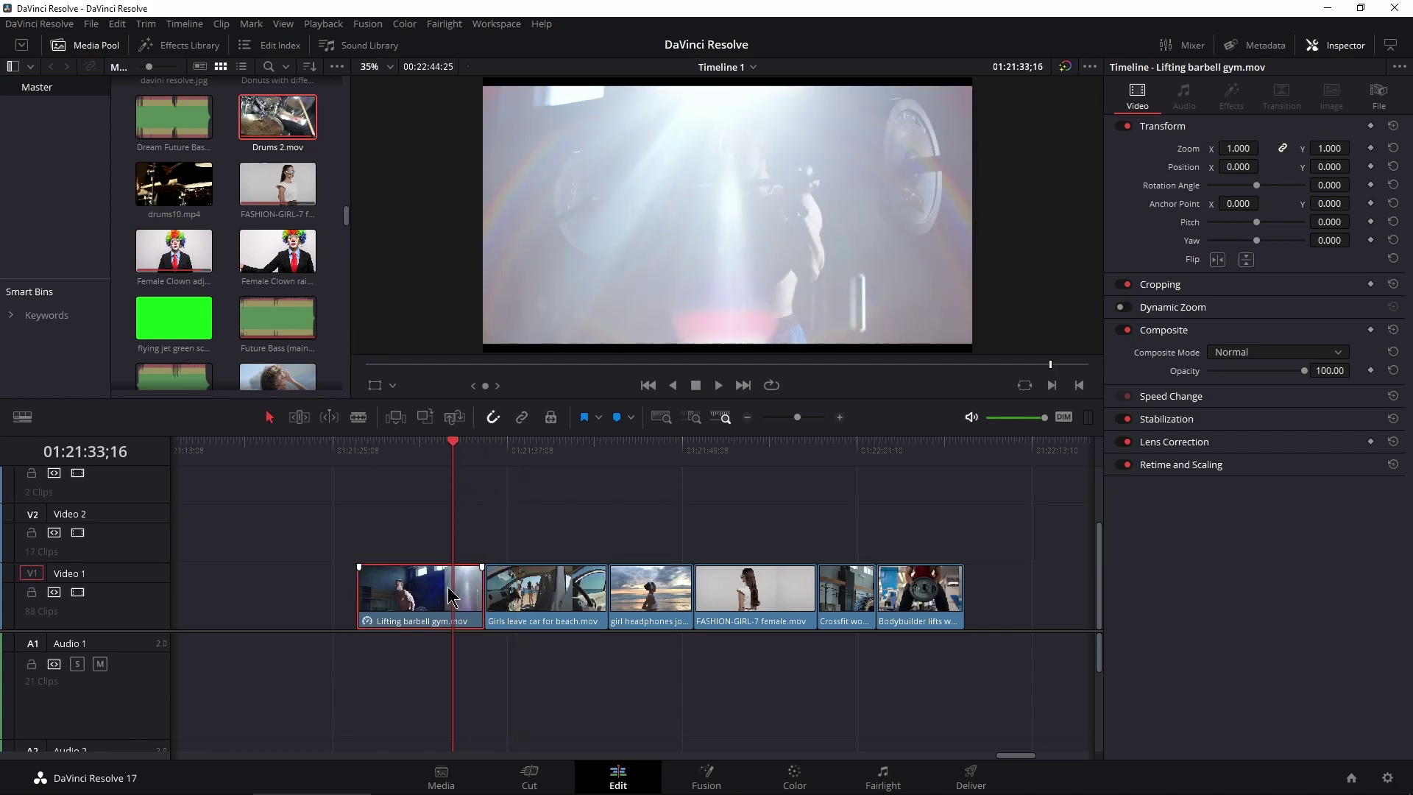
{"action": "left_click", "coordinate": [527, 450]}
{"action": "key", "text": "alt+v"}
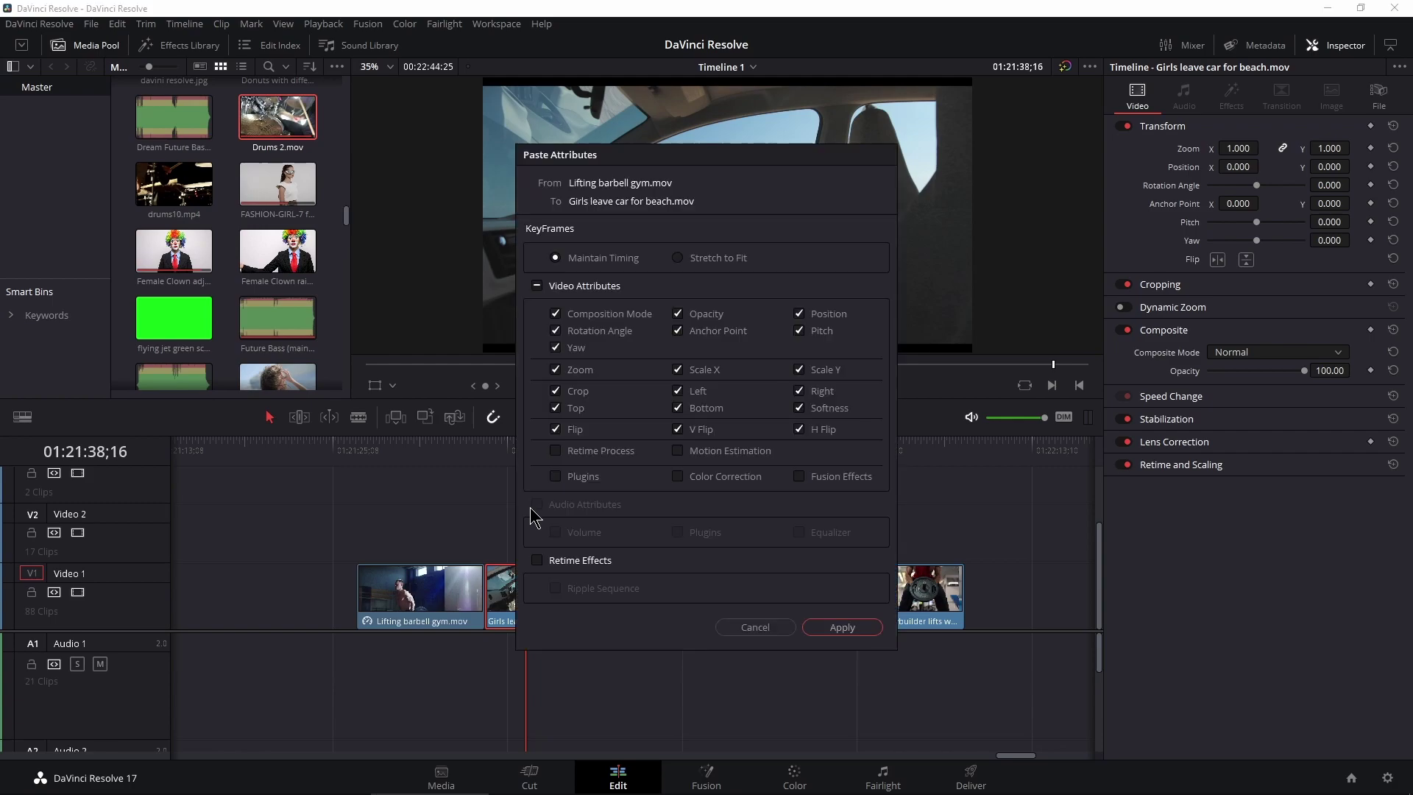
{"action": "left_click", "coordinate": [537, 561]}
{"action": "left_click", "coordinate": [831, 627]}
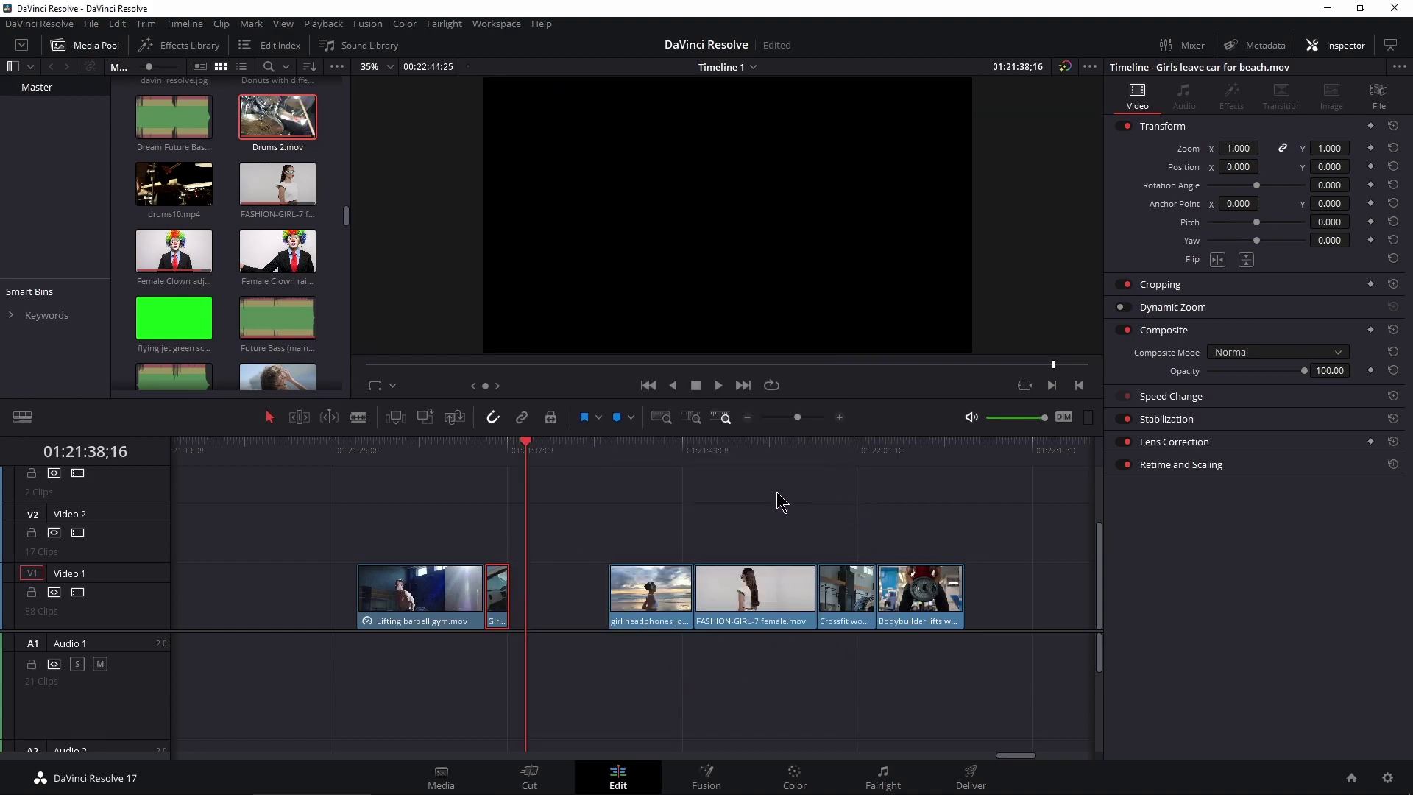
{"action": "scroll", "coordinate": [776, 492], "scroll_direction": "up", "scroll_amount": 2}
{"action": "left_click_drag", "start_coordinate": [434, 471], "coordinate": [416, 470]}
{"action": "key", "text": "space"}
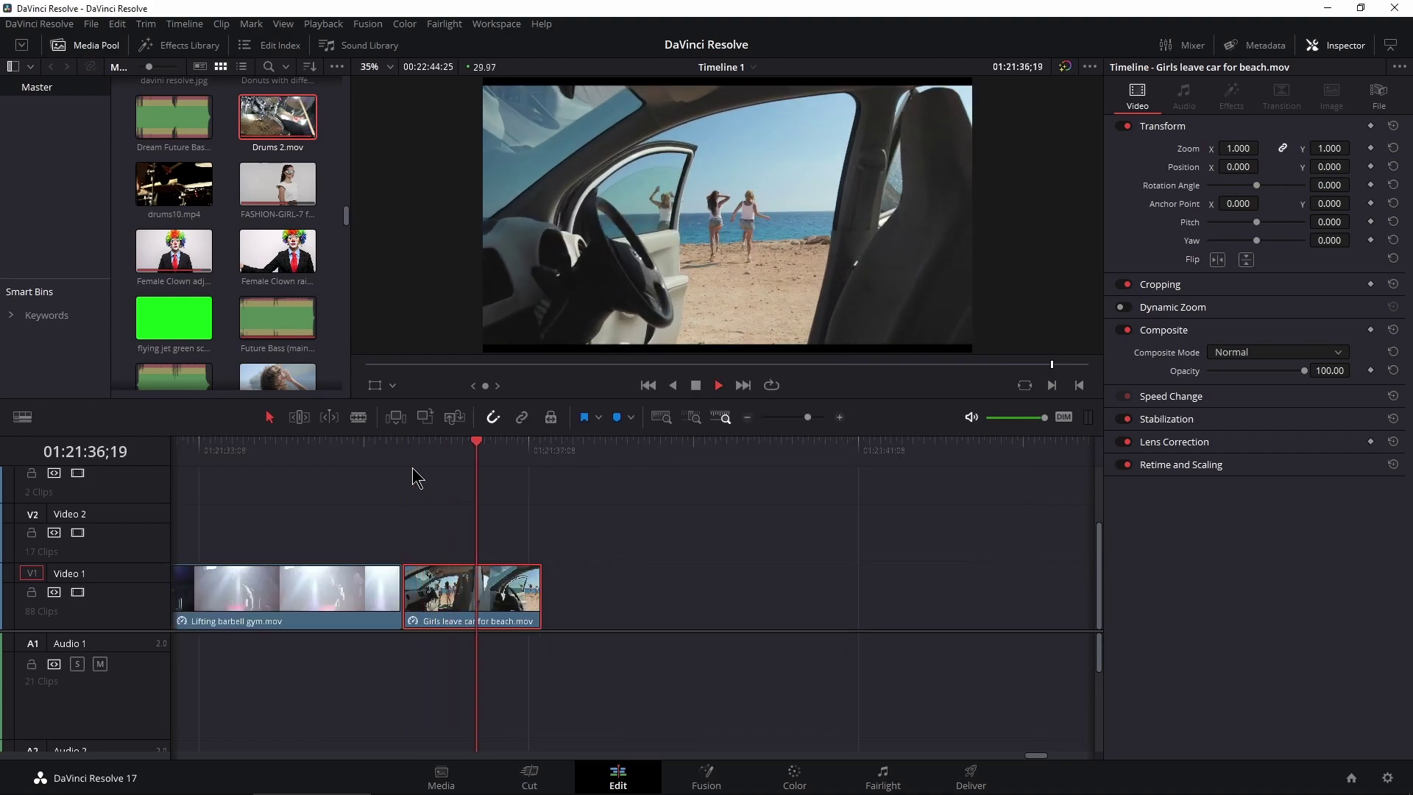
{"action": "key", "text": "space"}
{"action": "scroll", "coordinate": [750, 477], "scroll_direction": "down", "scroll_amount": 2}
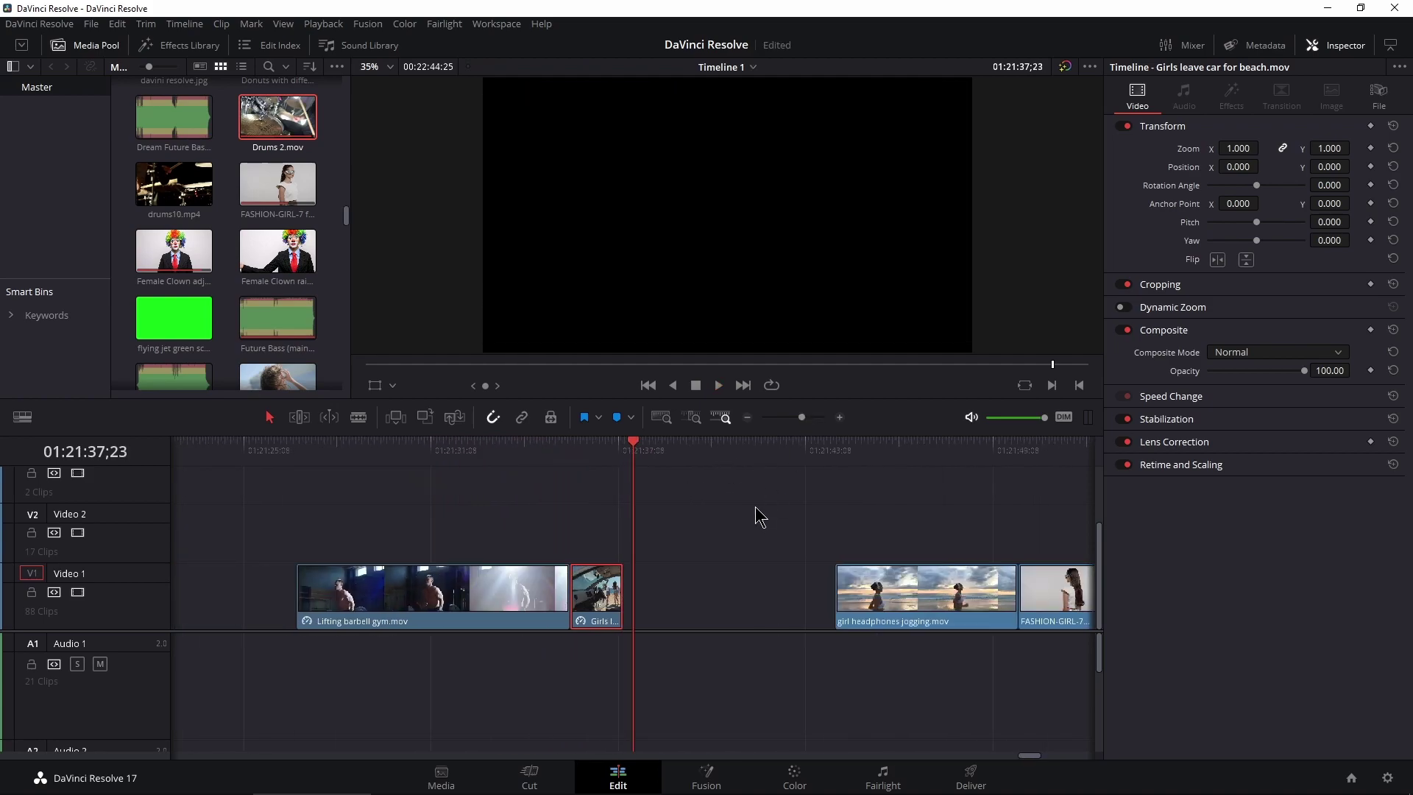
{"action": "key", "text": "ctrl+z"}
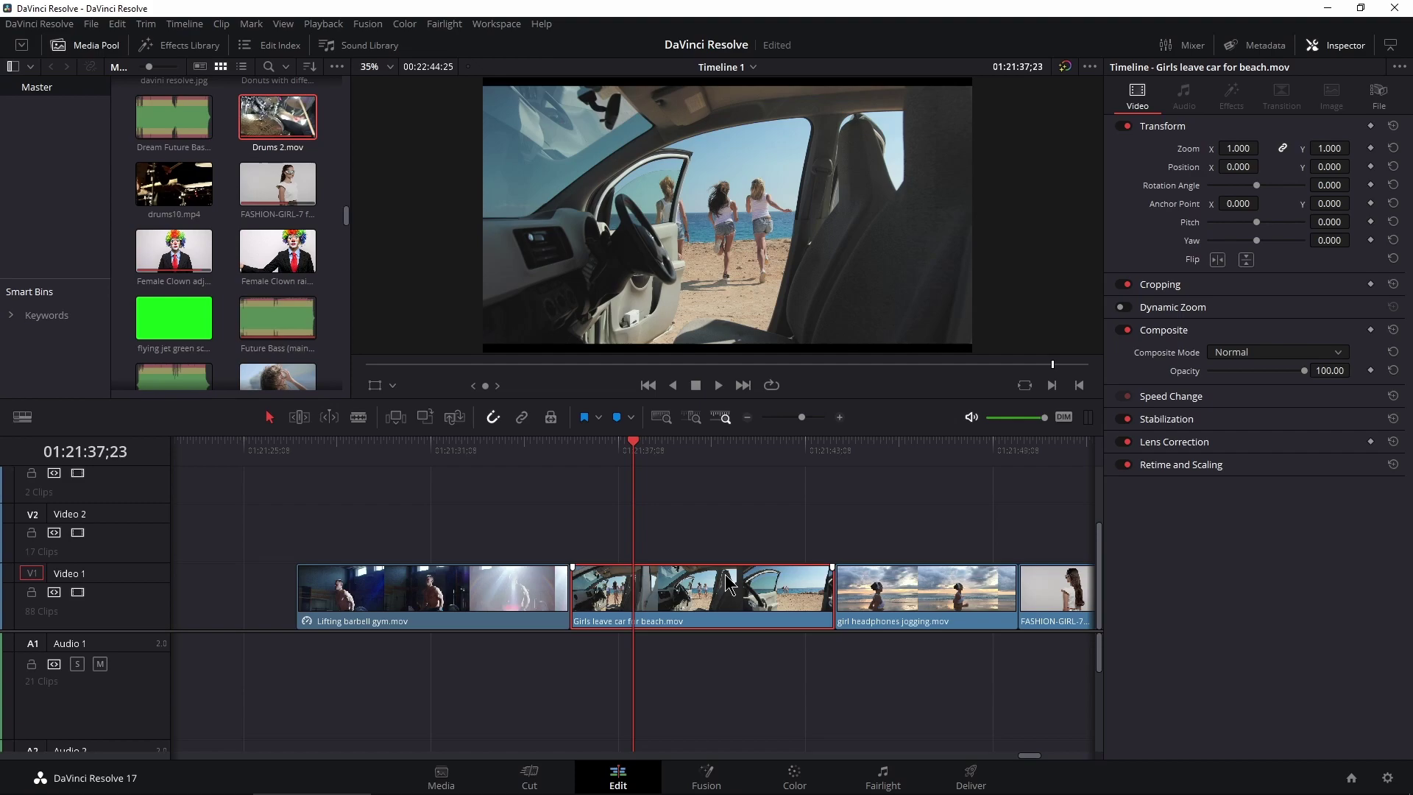
{"action": "key", "text": "alt+v"}
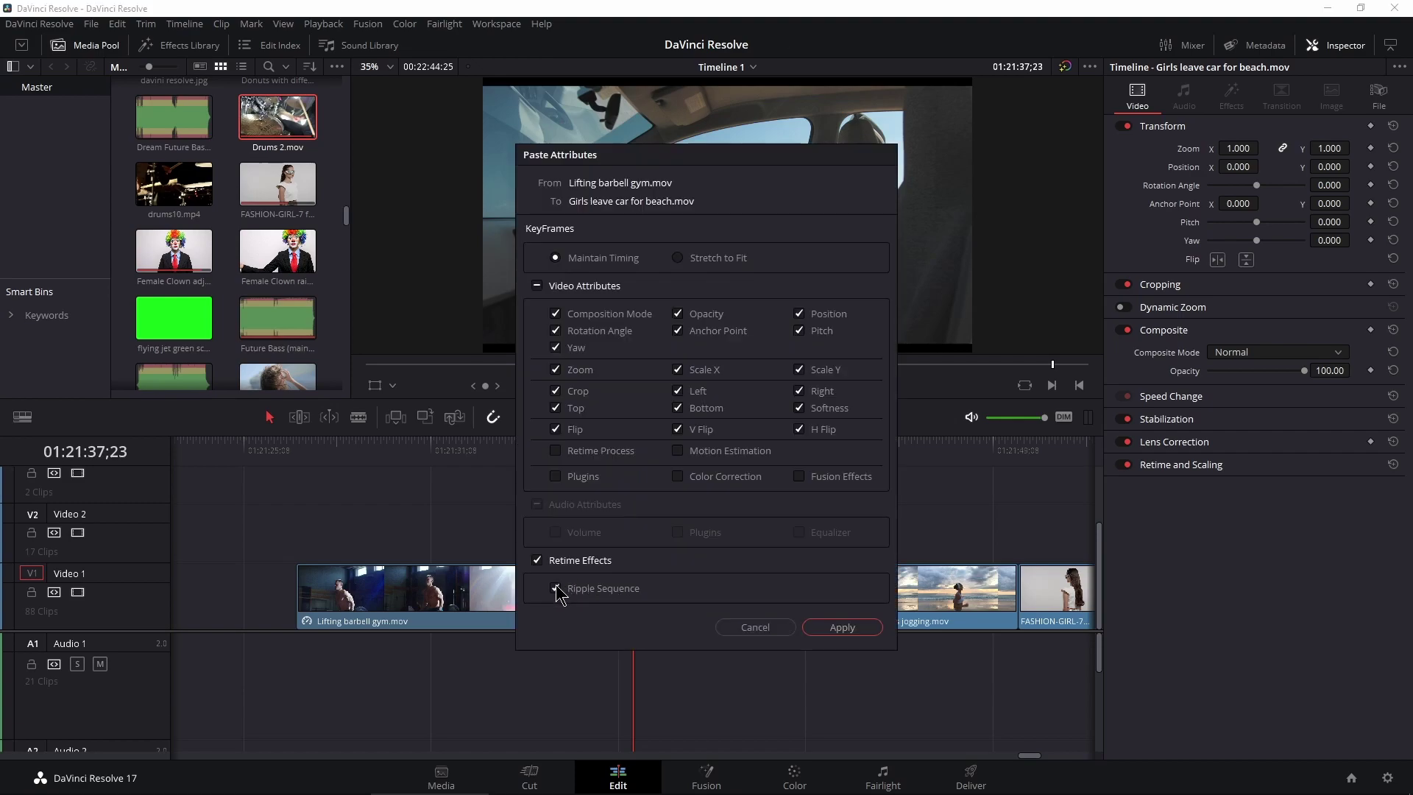
{"action": "left_click", "coordinate": [826, 628]}
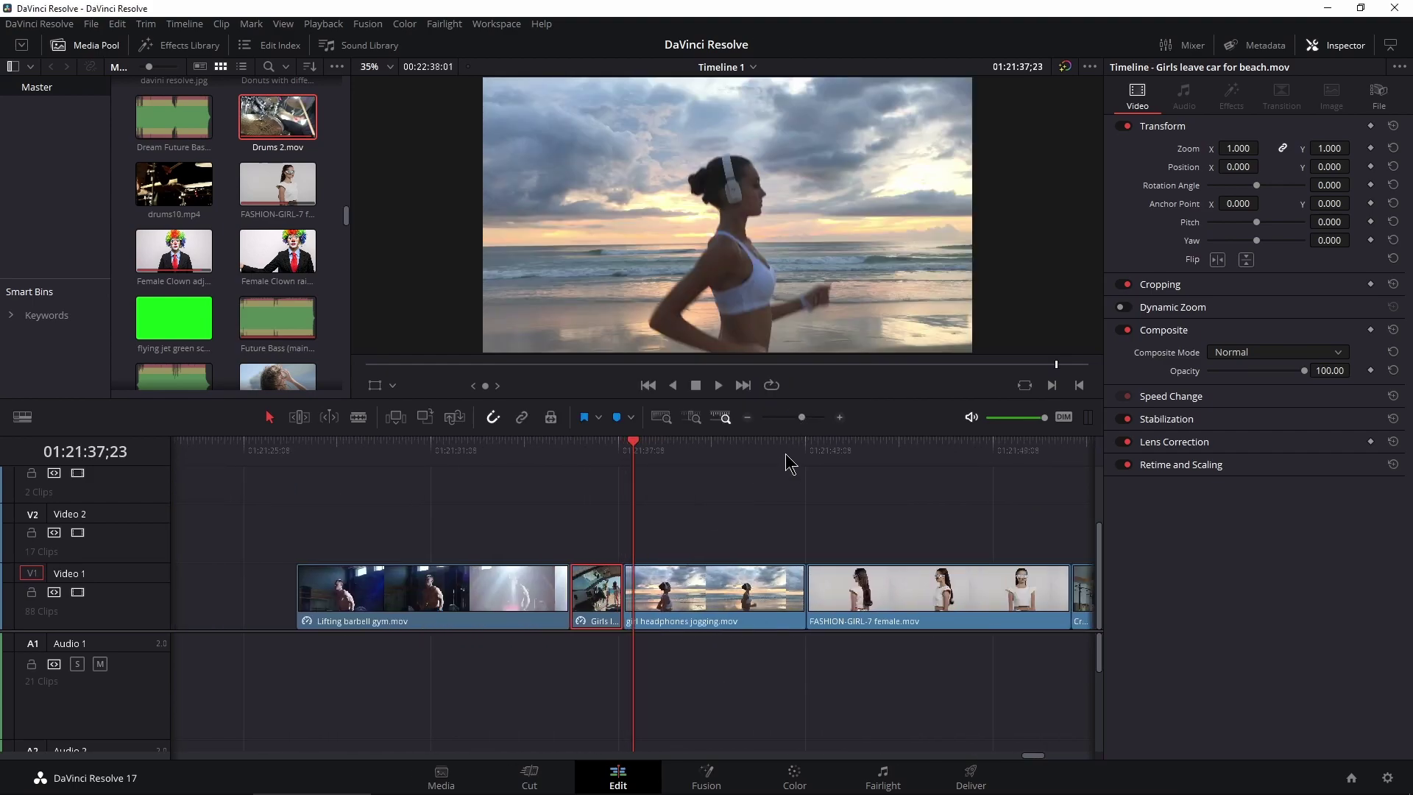
{"action": "scroll", "coordinate": [650, 562], "scroll_direction": "right", "scroll_amount": 5}
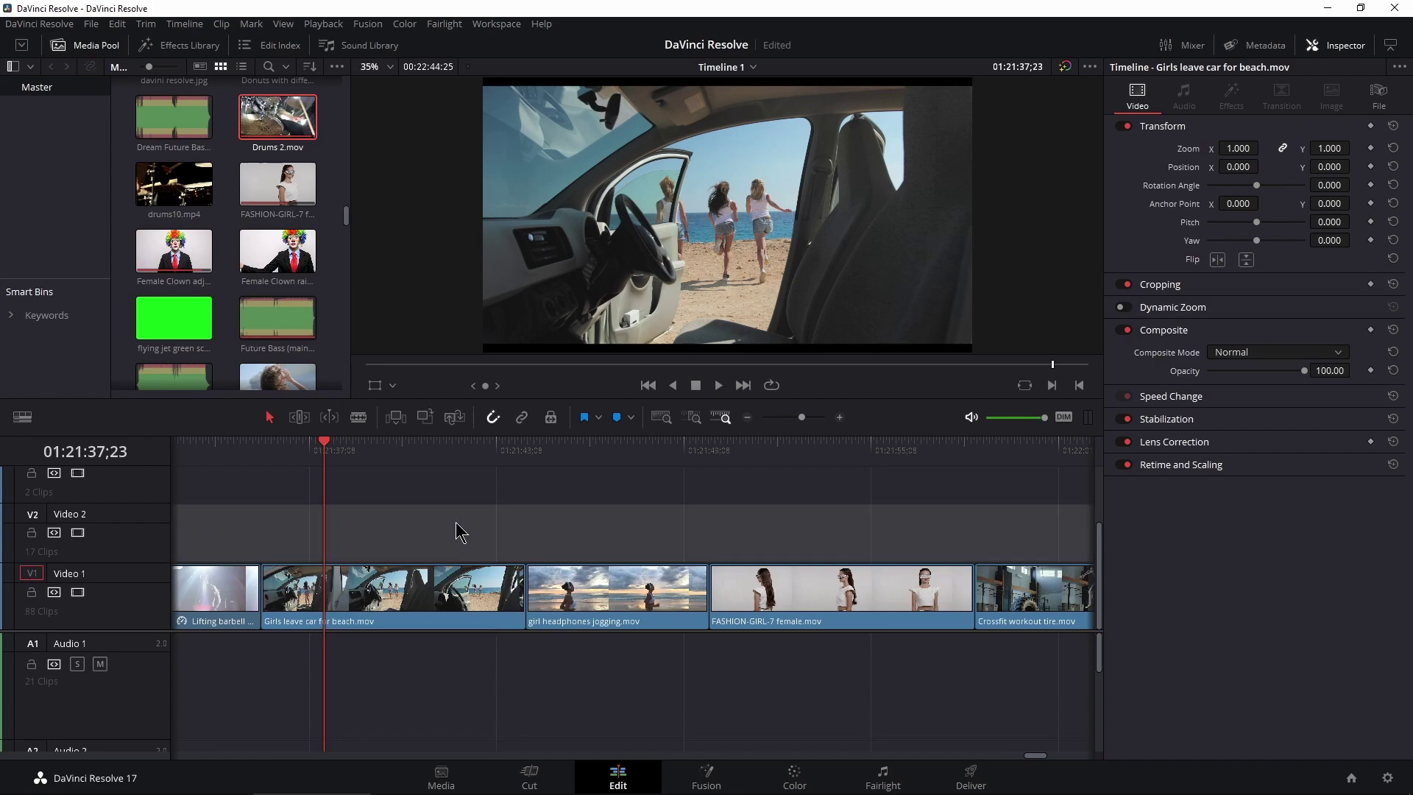
- Paste the keyframes and retime onto the five clips after Lifting barbell gym, rippling the sequence
{"action": "left_click_drag", "start_coordinate": [805, 419], "coordinate": [792, 418]}
{"action": "left_click", "coordinate": [578, 597]}
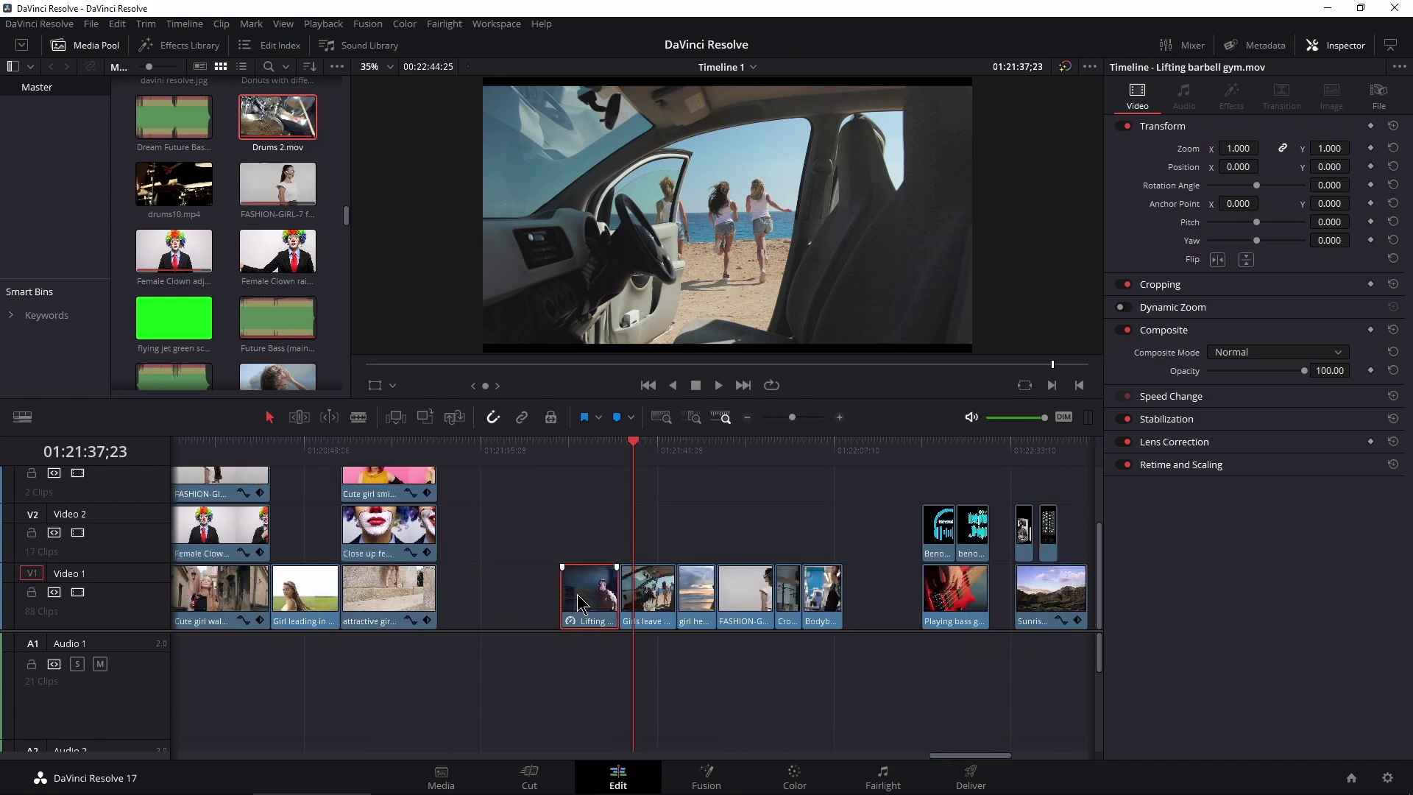
{"action": "left_click_drag", "start_coordinate": [651, 535], "coordinate": [818, 615]}
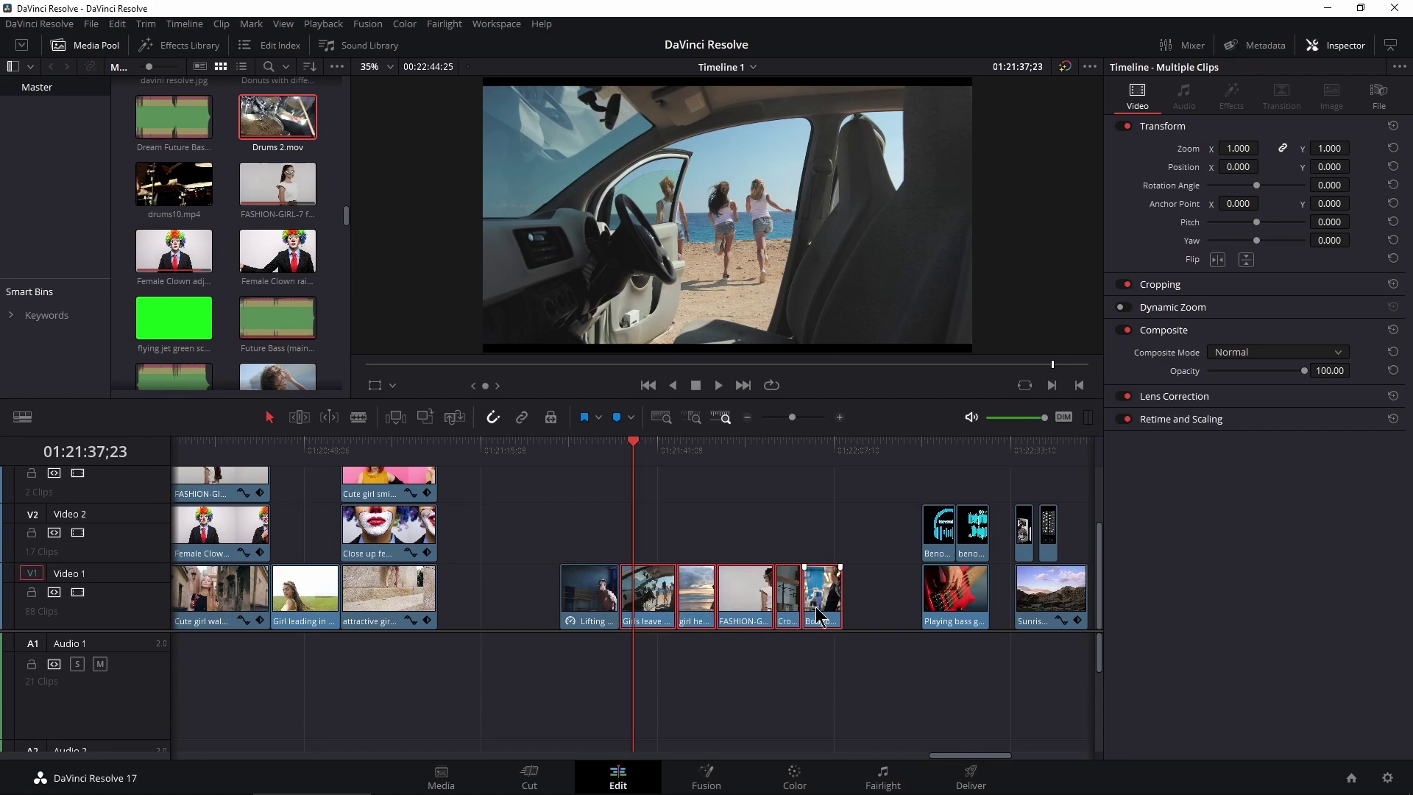
{"action": "key", "text": "alt+v"}
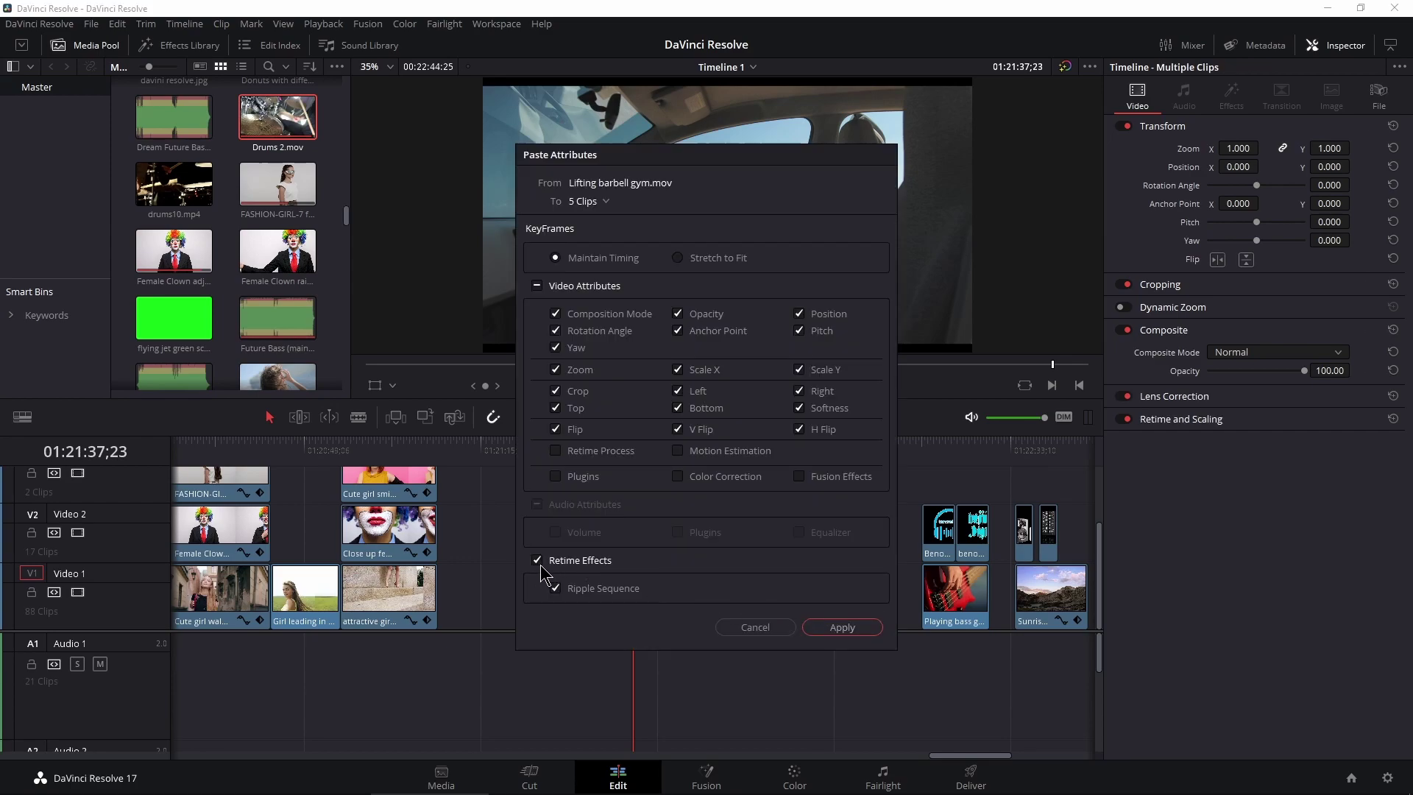
{"action": "left_click", "coordinate": [555, 588]}
{"action": "left_click", "coordinate": [842, 627]}
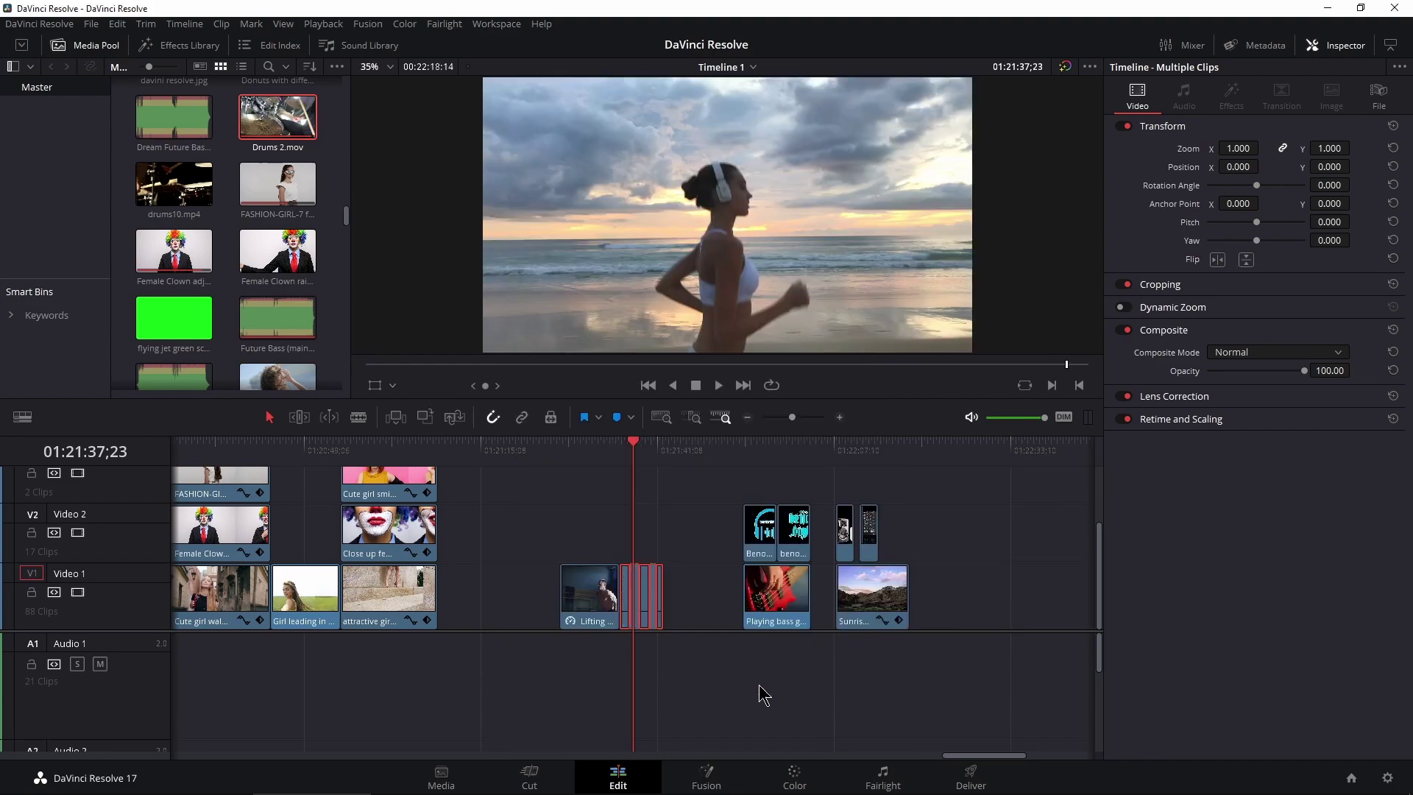
- Review the retimed clips, then move to the headphones logo start over the bass guitar clip
{"action": "left_click_drag", "start_coordinate": [791, 417], "coordinate": [806, 416]}
{"action": "left_click_drag", "start_coordinate": [499, 464], "coordinate": [422, 467]}
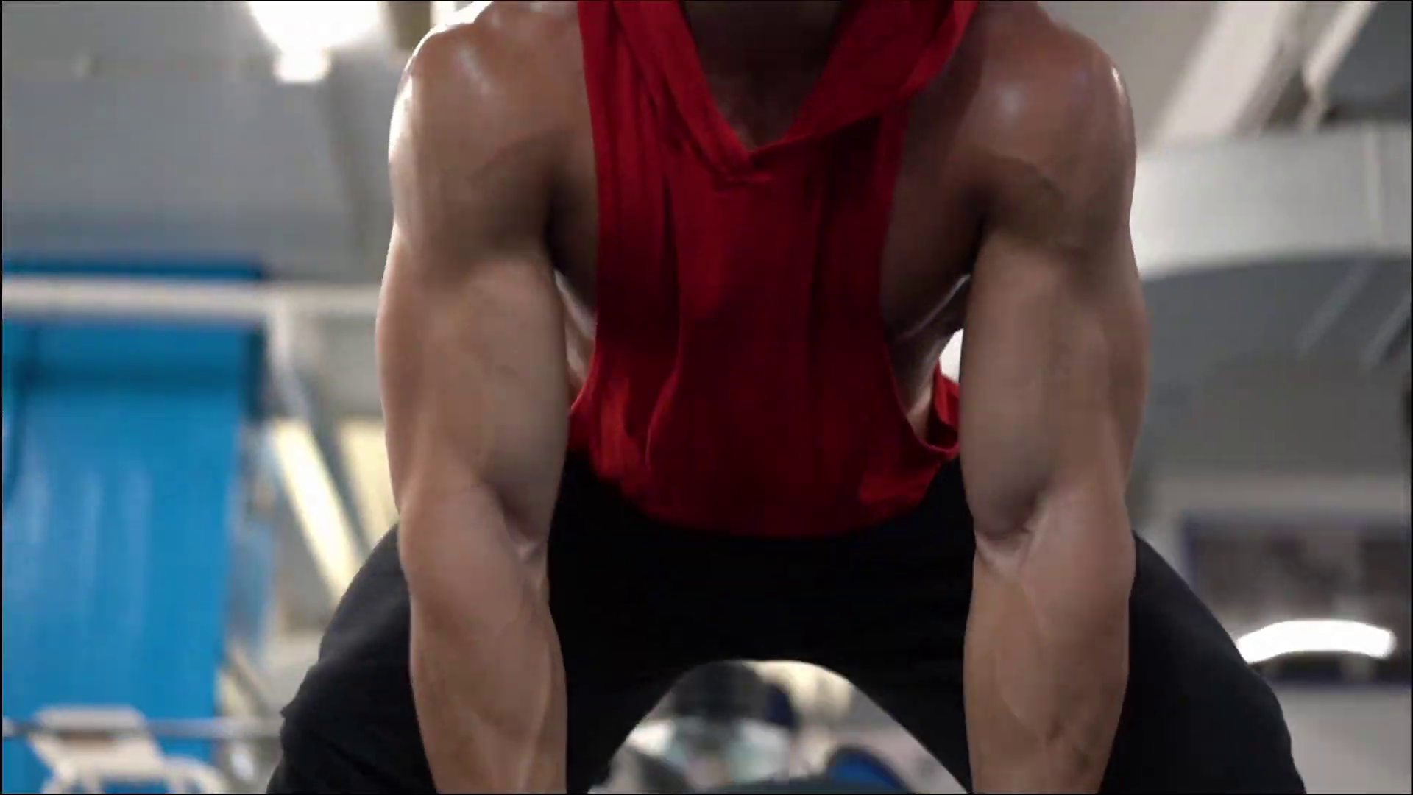
{"action": "key", "text": "Escape"}
{"action": "scroll", "coordinate": [700, 580], "scroll_direction": "right", "scroll_amount": 8}
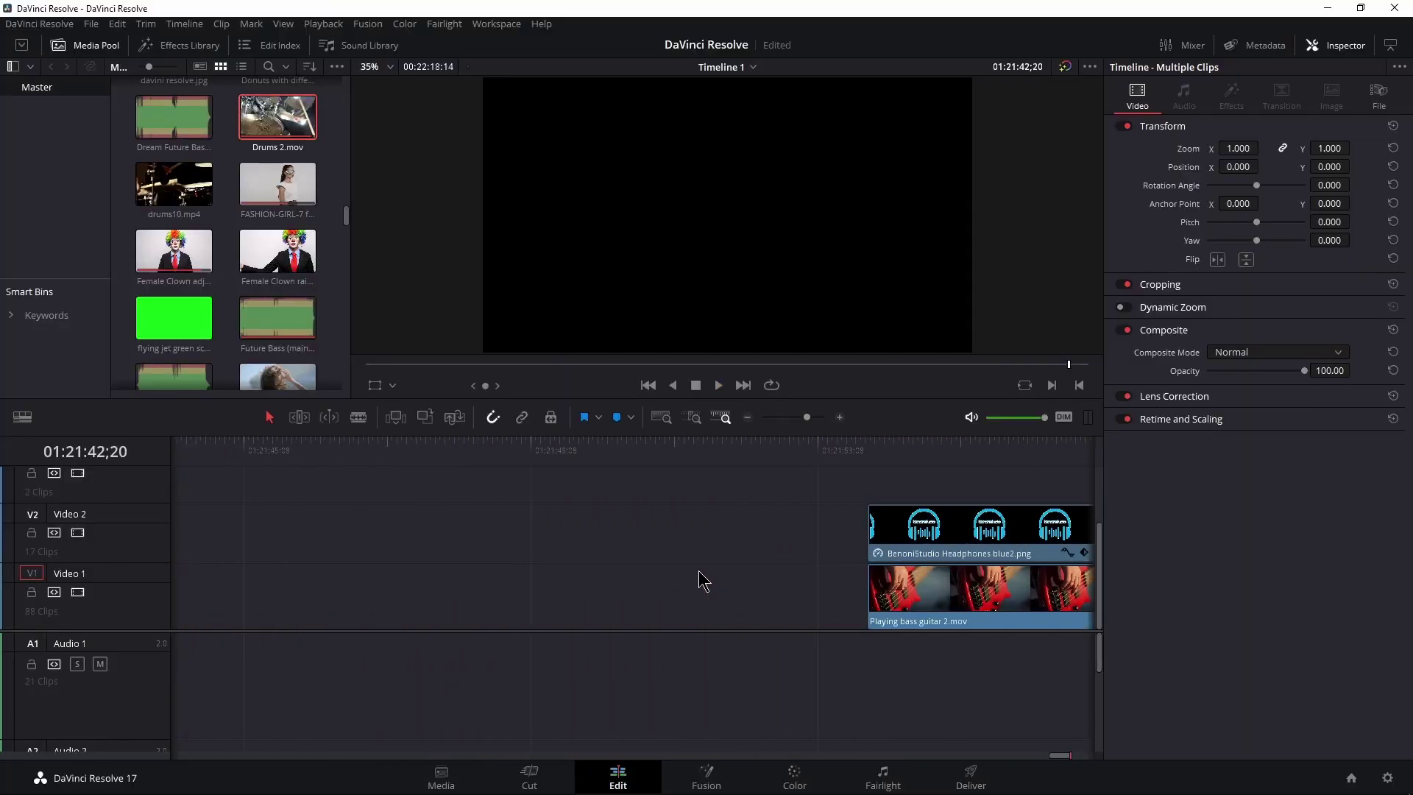
{"action": "left_click_drag", "start_coordinate": [804, 418], "coordinate": [798, 418]}
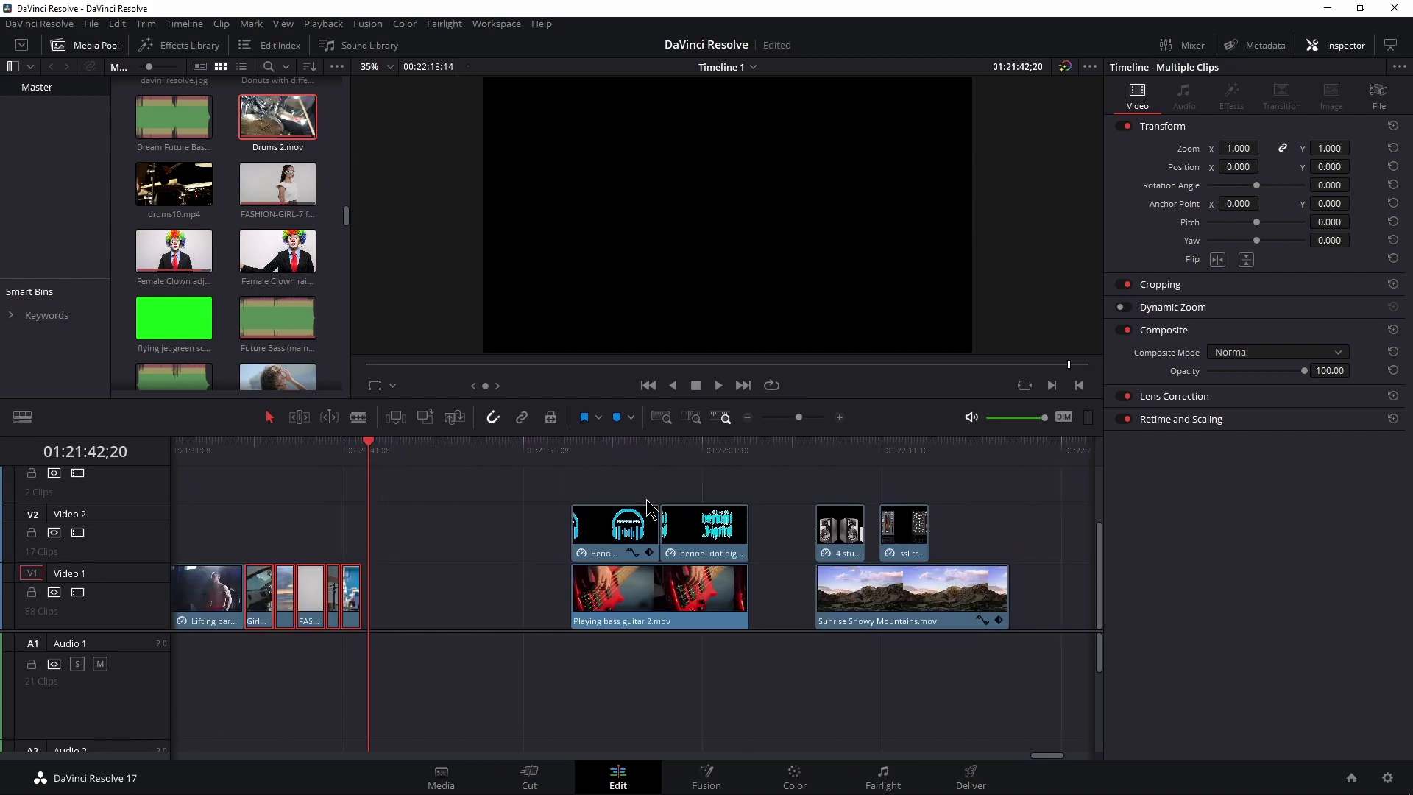
{"action": "left_click", "coordinate": [367, 448]}
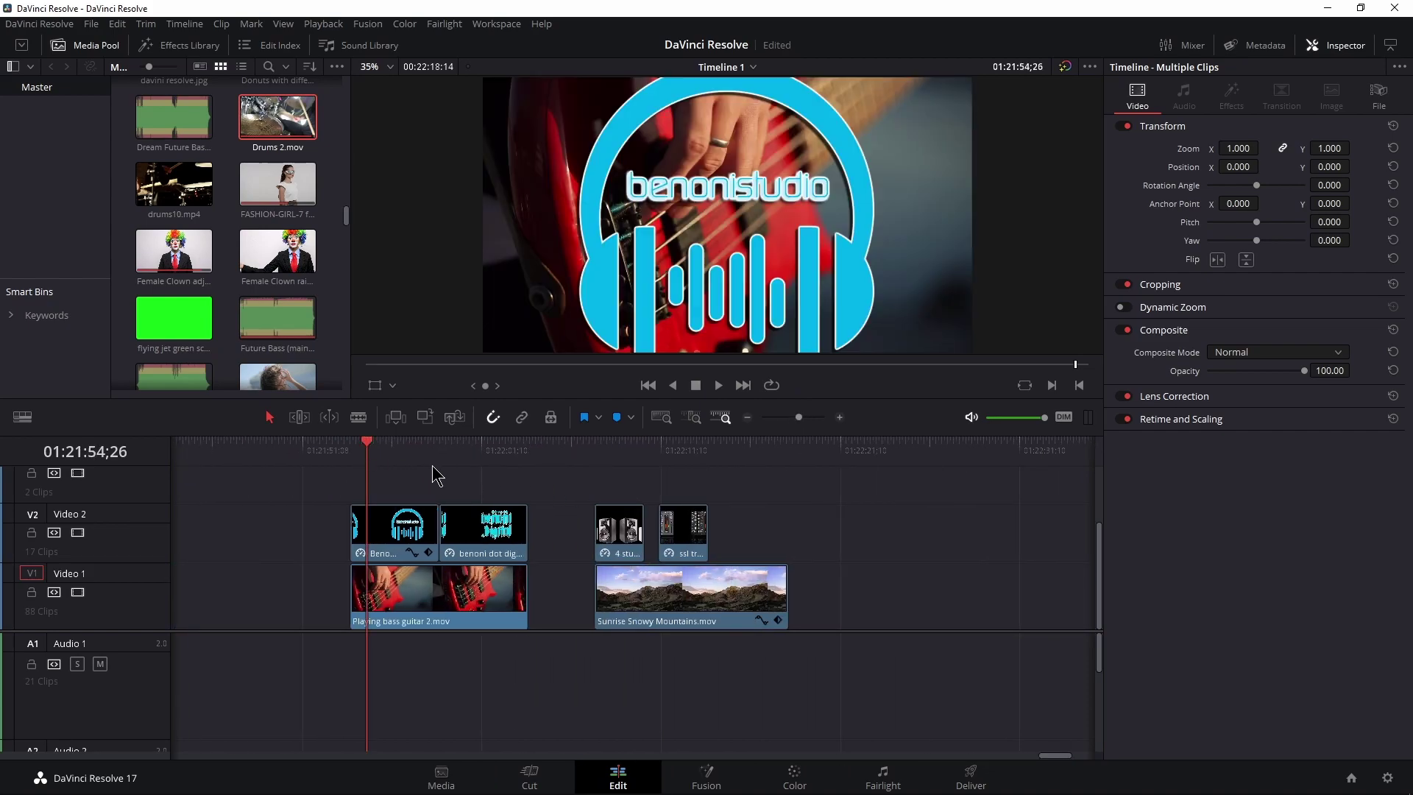
{"action": "left_click_drag", "start_coordinate": [799, 418], "coordinate": [804, 418]}
{"action": "left_click", "coordinate": [527, 450]}
{"action": "scroll", "coordinate": [697, 522], "scroll_direction": "right", "scroll_amount": 5}
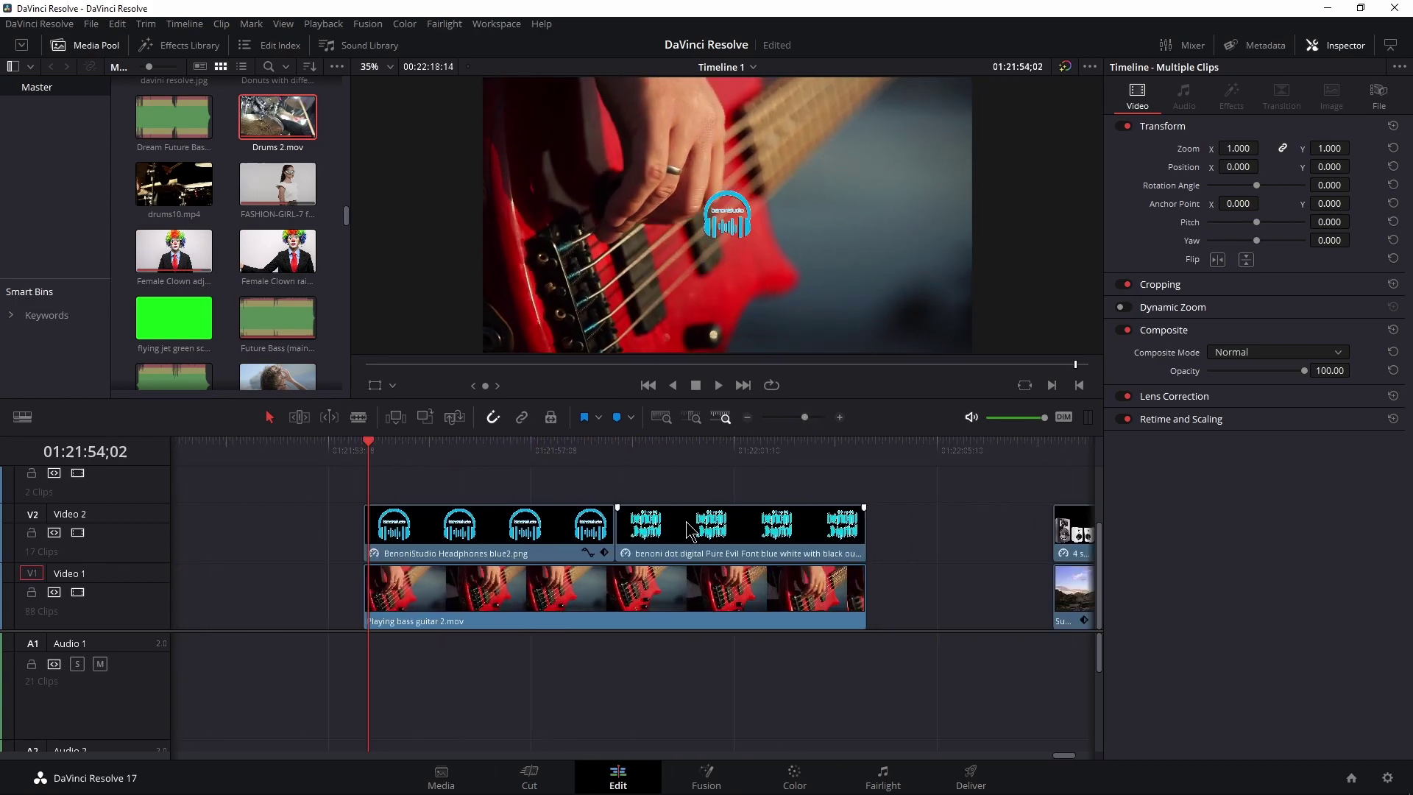
{"action": "left_click", "coordinate": [476, 536]}
{"action": "left_click_drag", "start_coordinate": [372, 464], "coordinate": [322, 465]}
{"action": "key", "text": "space"}
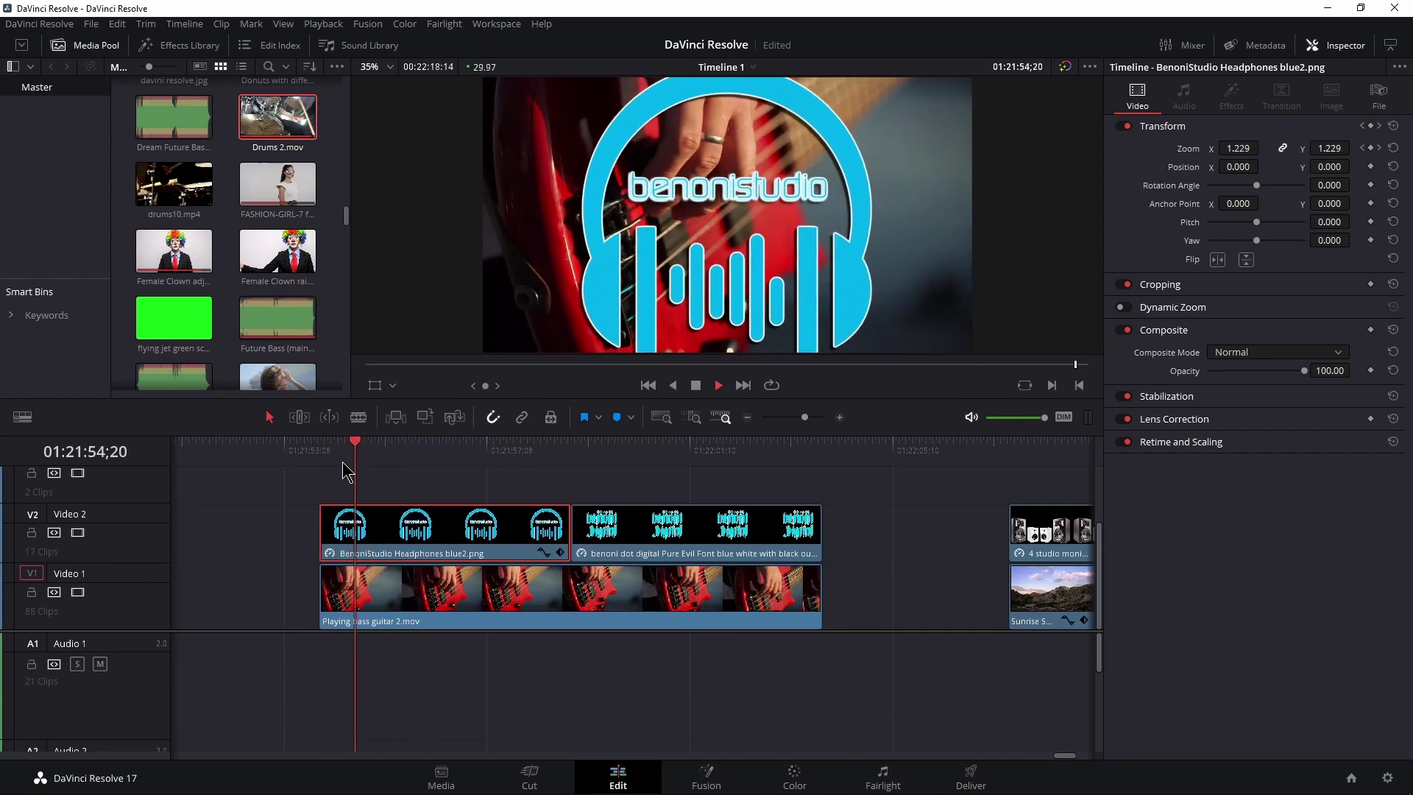
{"action": "key", "text": "alt+slash"}
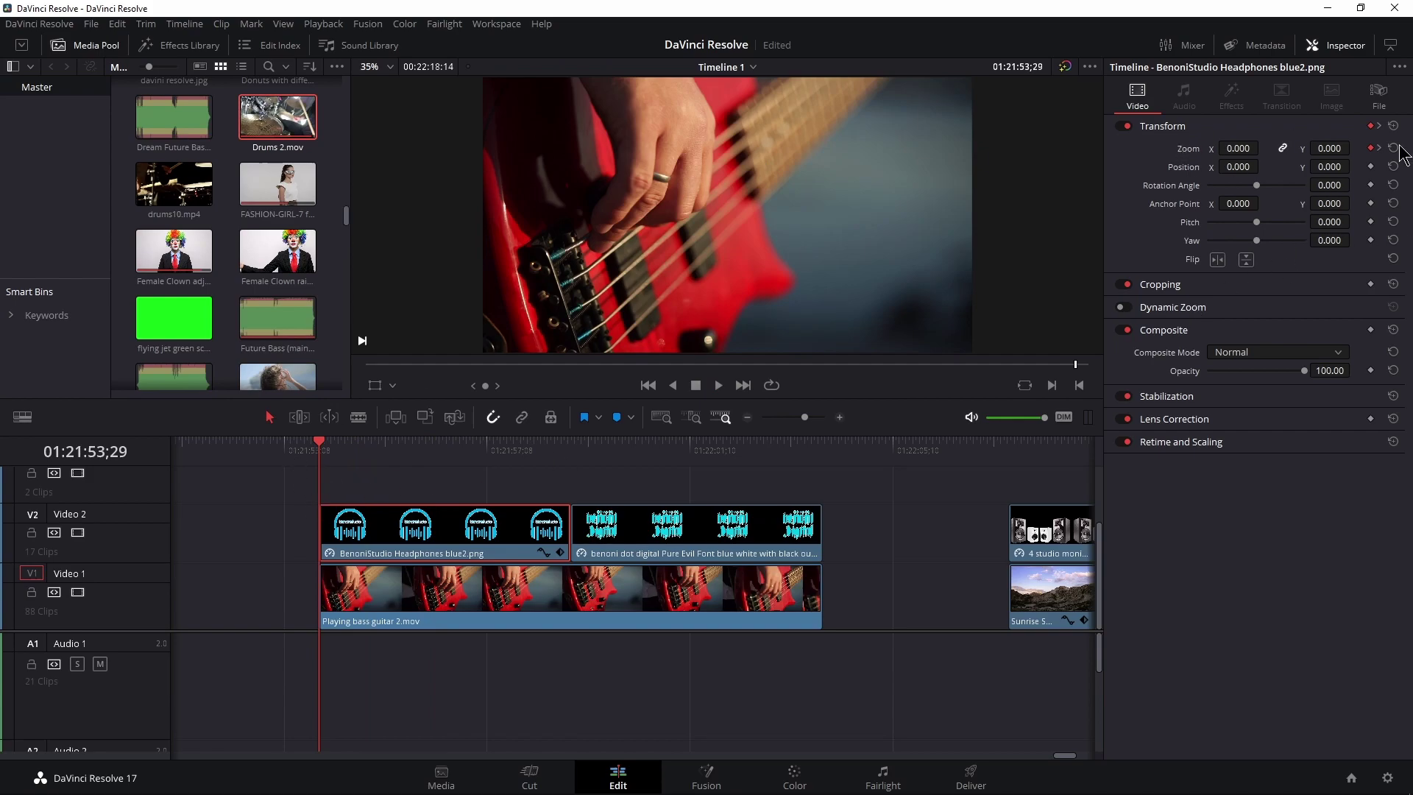
{"action": "key", "text": "space"}
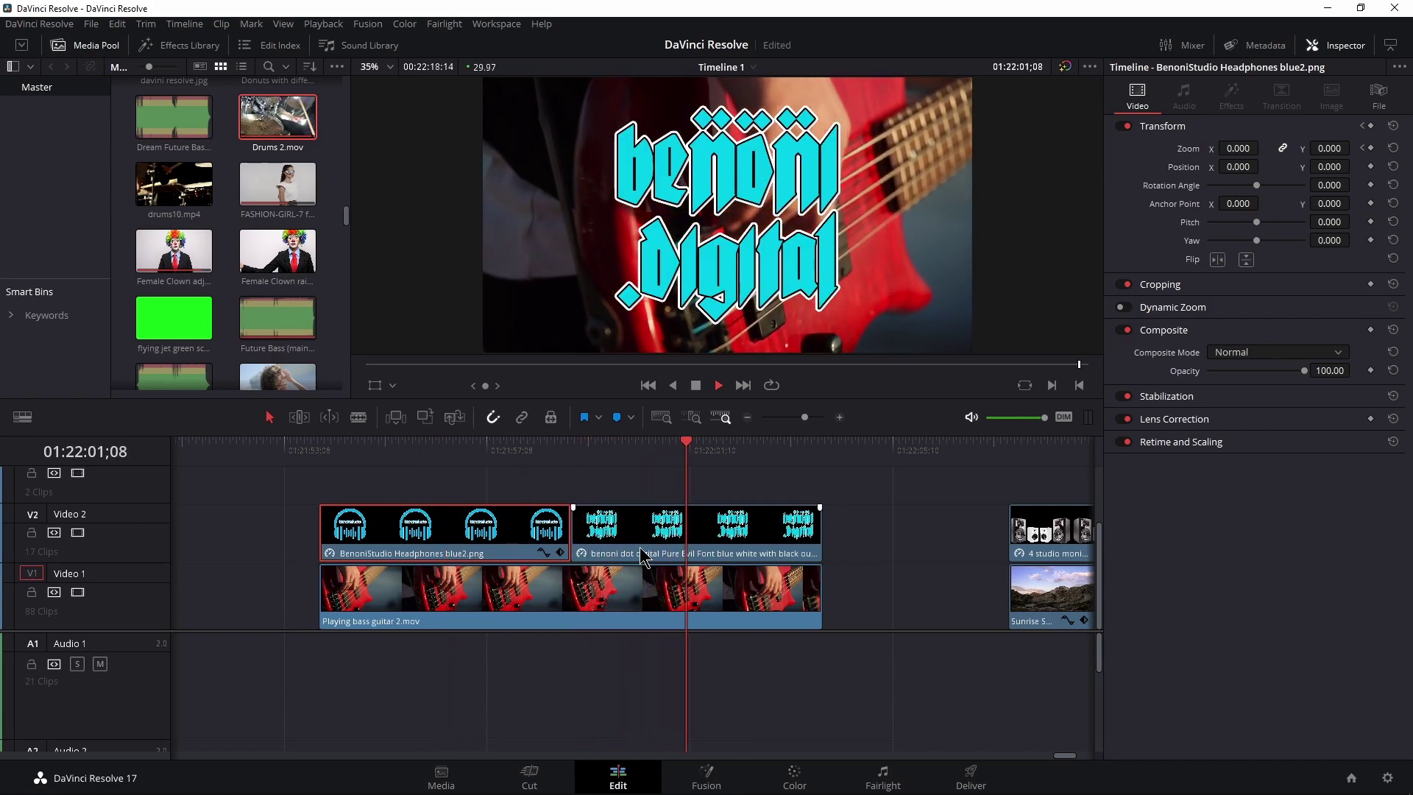
{"action": "key", "text": "space"}
{"action": "left_click_drag", "start_coordinate": [698, 458], "coordinate": [432, 458]}
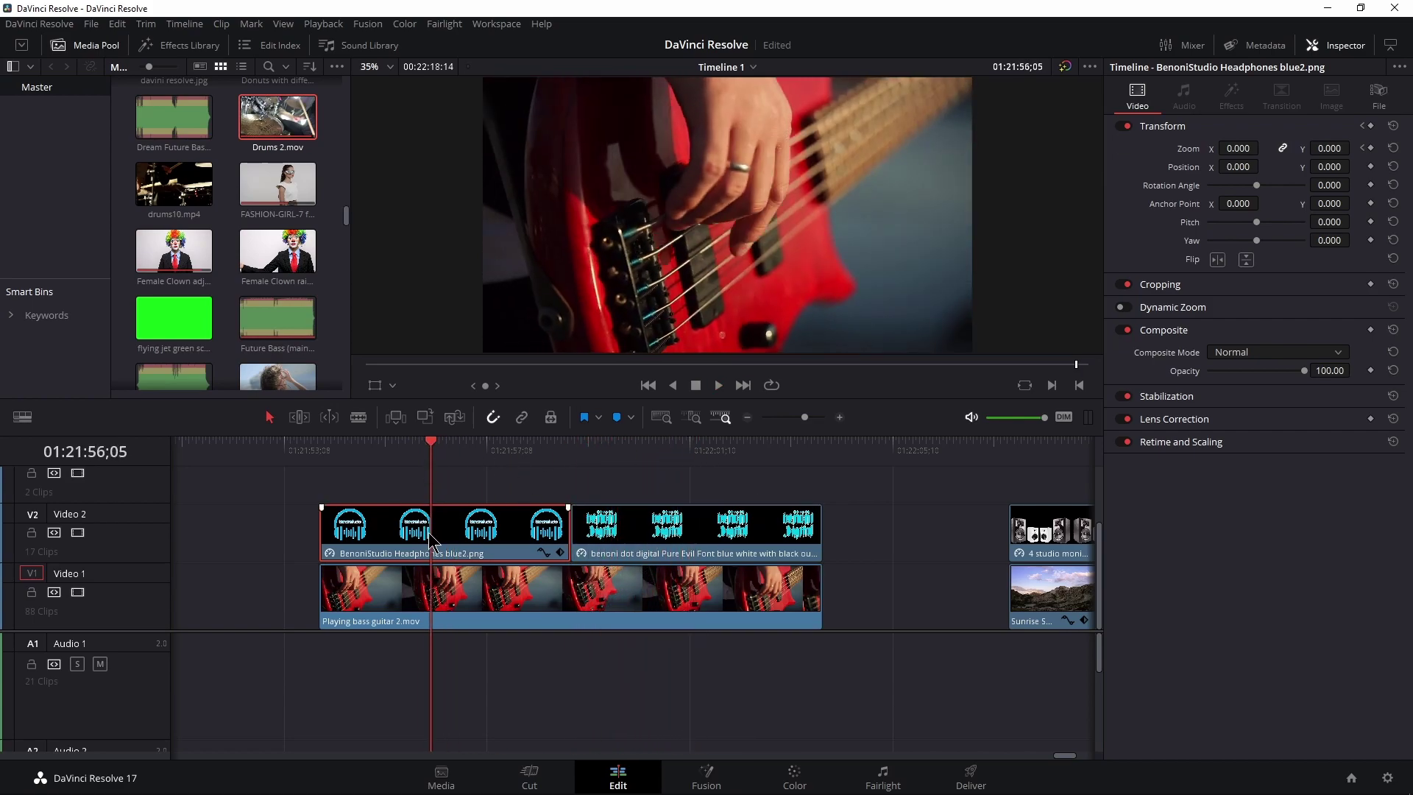
- Paste the headphones logo's attributes onto the benoni digital logo without rippling the sequence
{"action": "left_click", "coordinate": [589, 457]}
{"action": "left_click", "coordinate": [629, 536]}
{"action": "key", "text": "alt+v"}
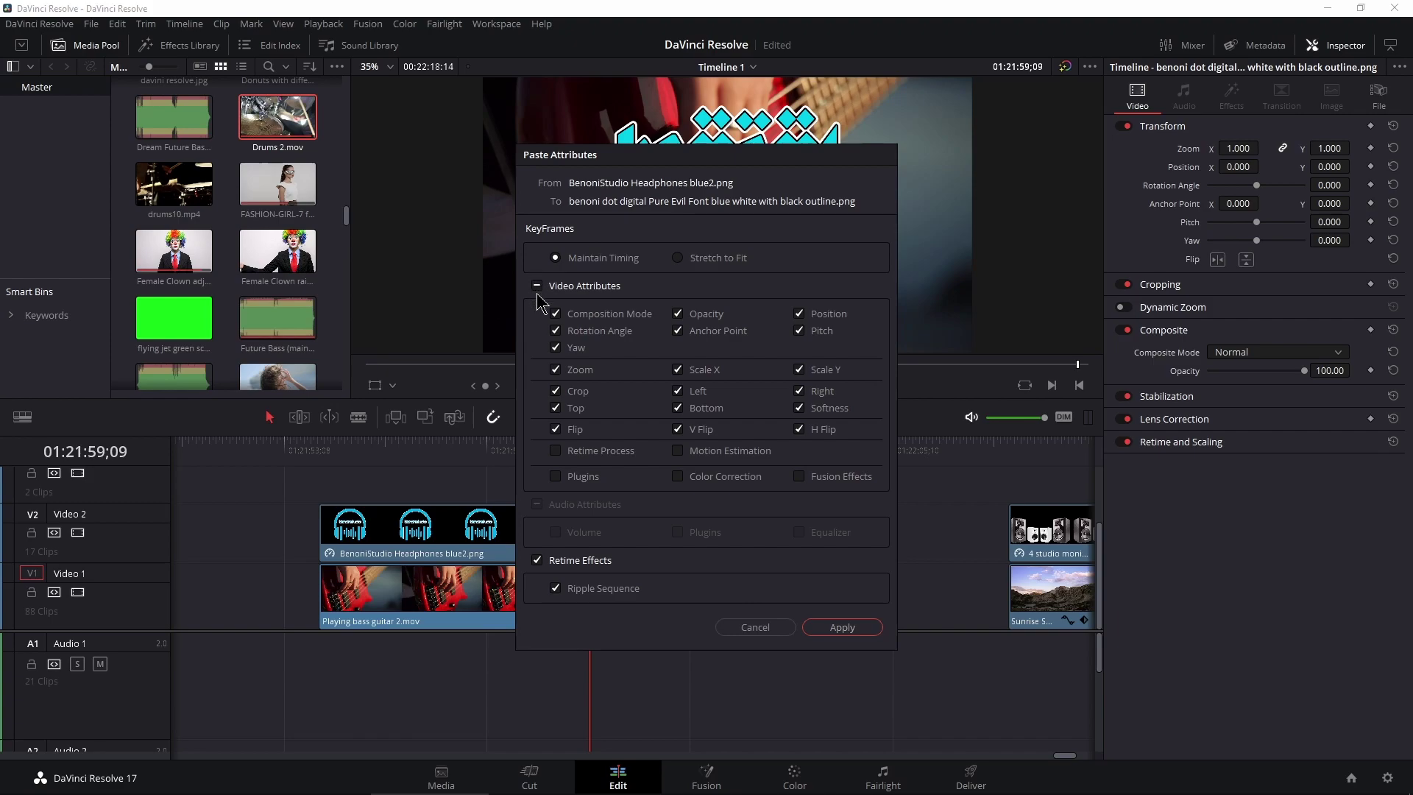
{"action": "left_click", "coordinate": [555, 587]}
{"action": "left_click", "coordinate": [842, 627]}
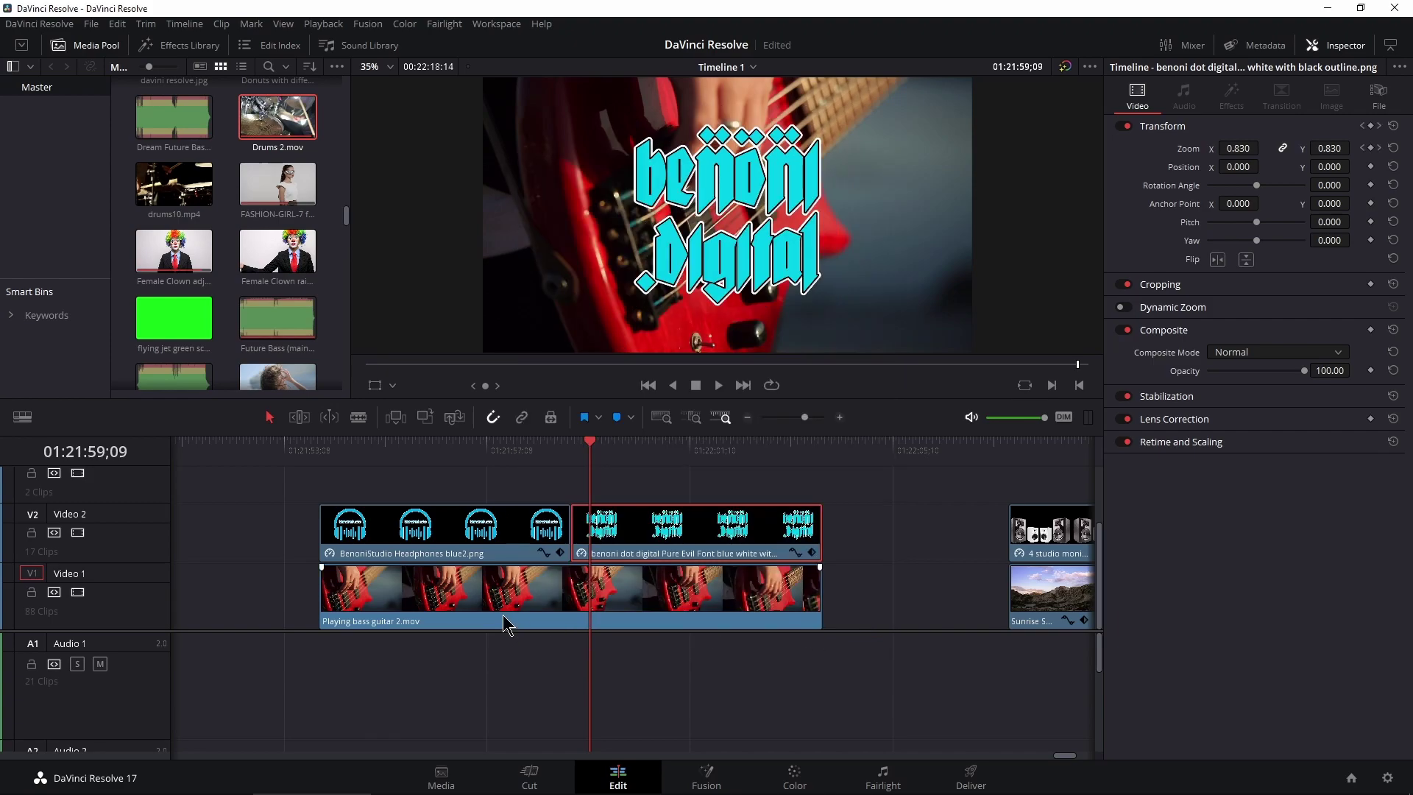
- Play back both logos to check the pasted zoom animation
{"action": "left_click_drag", "start_coordinate": [581, 460], "coordinate": [321, 452]}
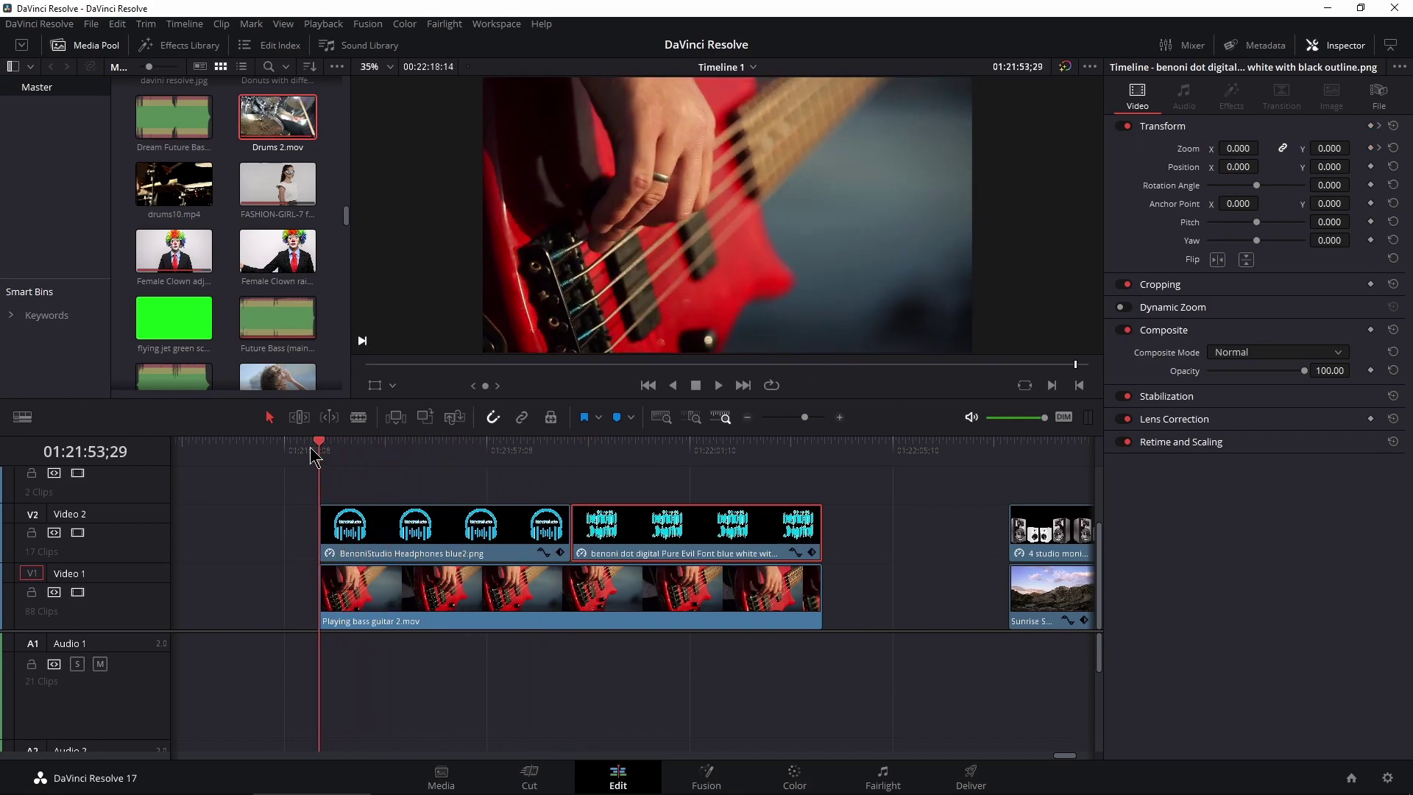
{"action": "key", "text": "space"}
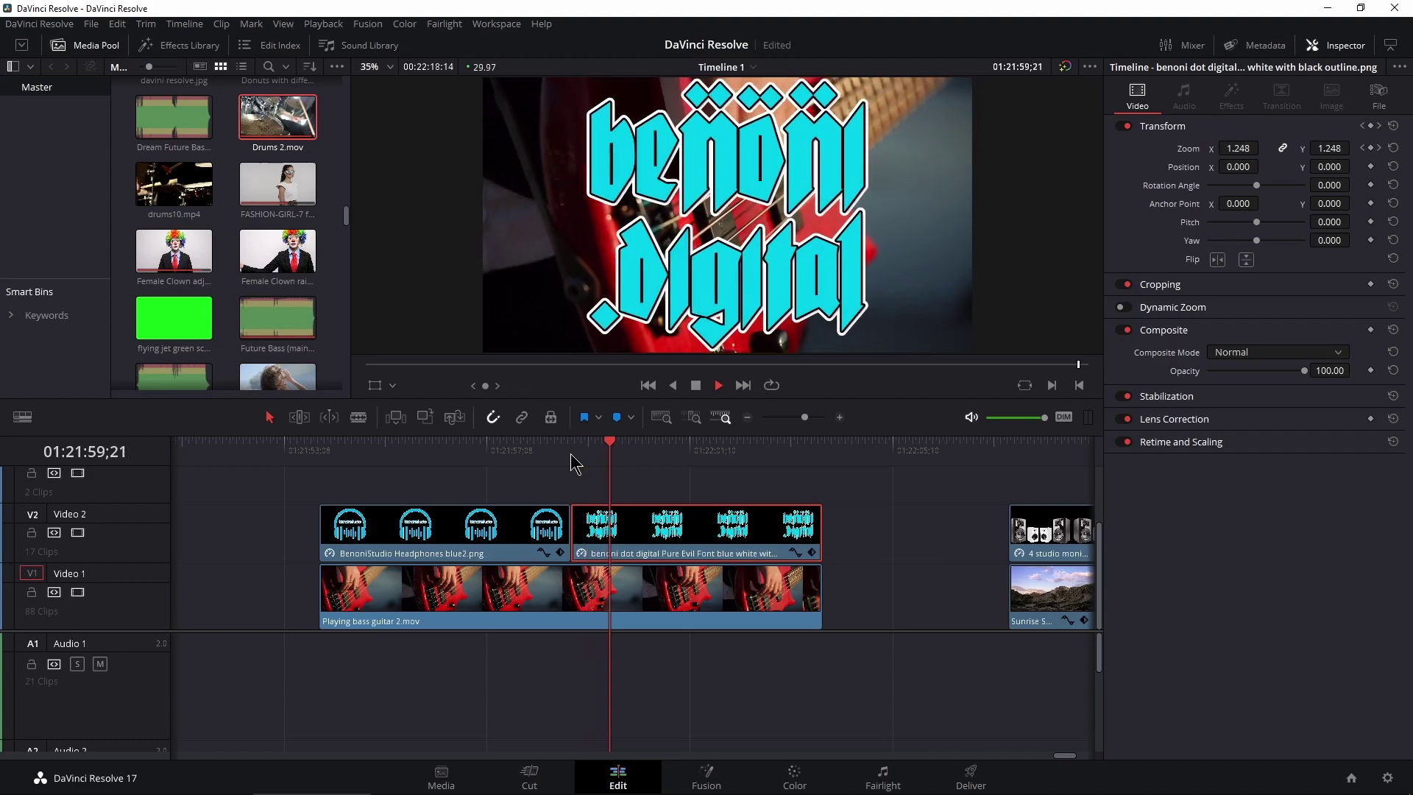
{"action": "key", "text": "space"}
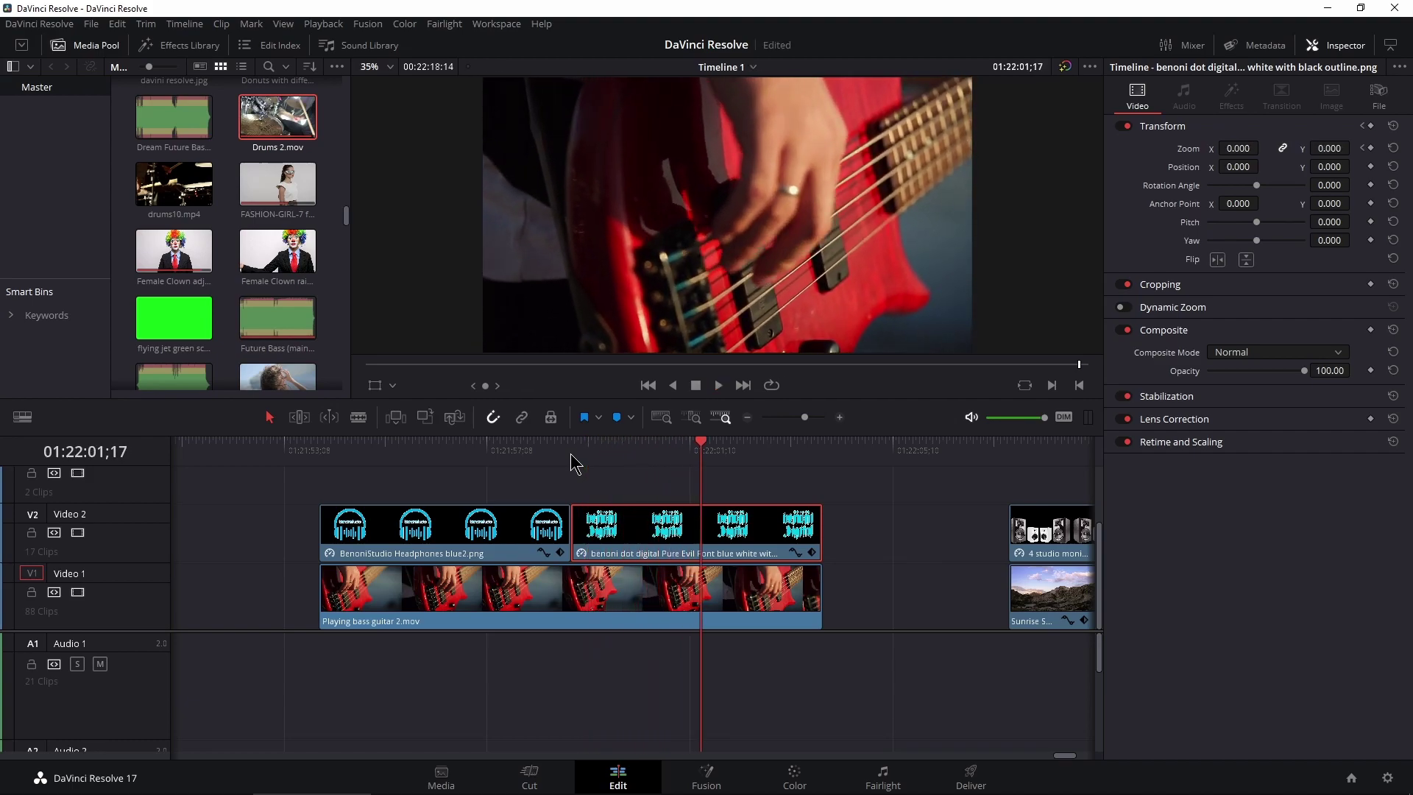
{"action": "scroll", "coordinate": [570, 471], "scroll_direction": "right", "scroll_amount": 3}
{"action": "scroll", "coordinate": [569, 474], "scroll_direction": "right", "scroll_amount": 4}
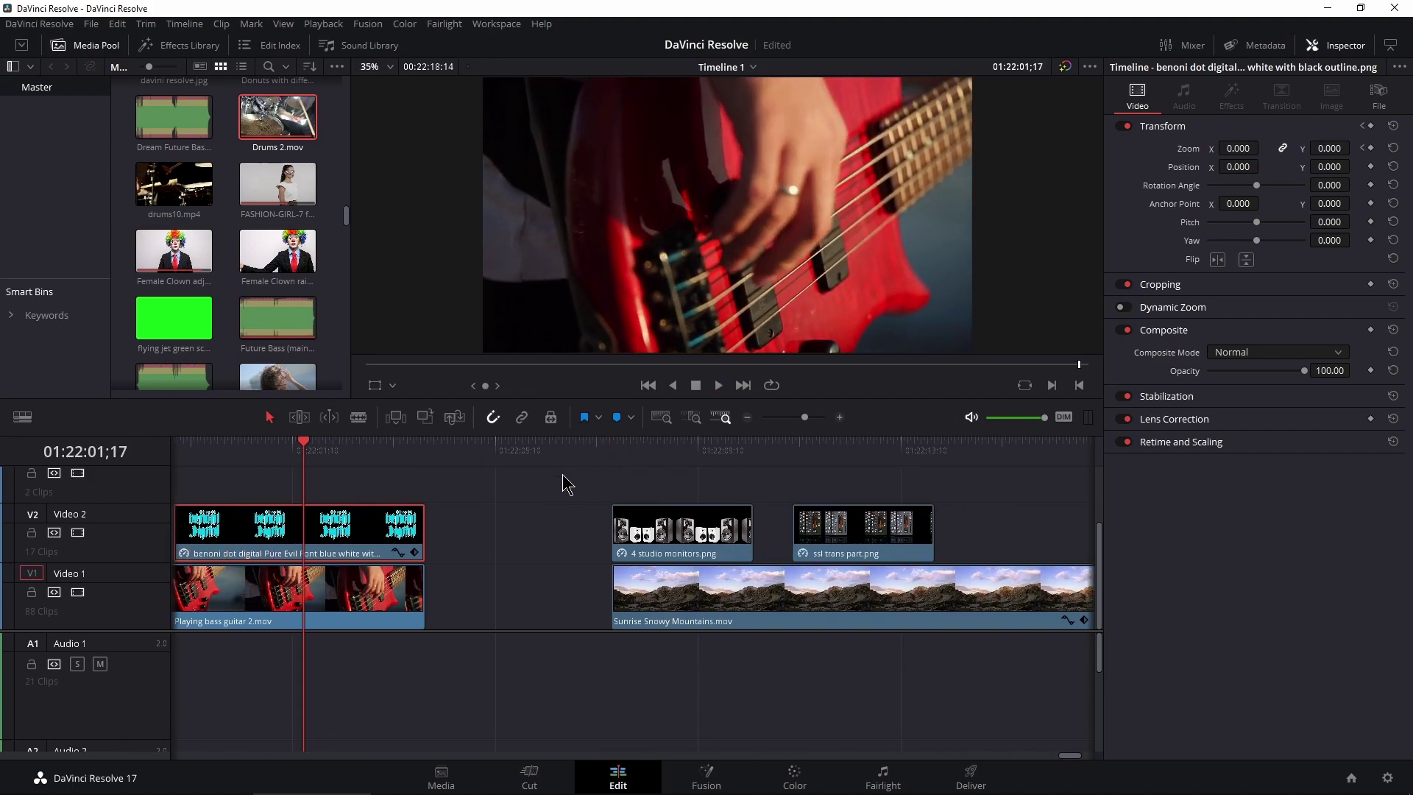
- Keyframe the 4 studio monitors image starting below frame at Y -846 and rising to -13
{"action": "left_click", "coordinate": [378, 453]}
{"action": "left_click_drag", "start_coordinate": [804, 417], "coordinate": [811, 417]}
{"action": "left_click", "coordinate": [442, 559]}
{"action": "left_click", "coordinate": [721, 545]}
{"action": "left_click_drag", "start_coordinate": [692, 451], "coordinate": [550, 467]}
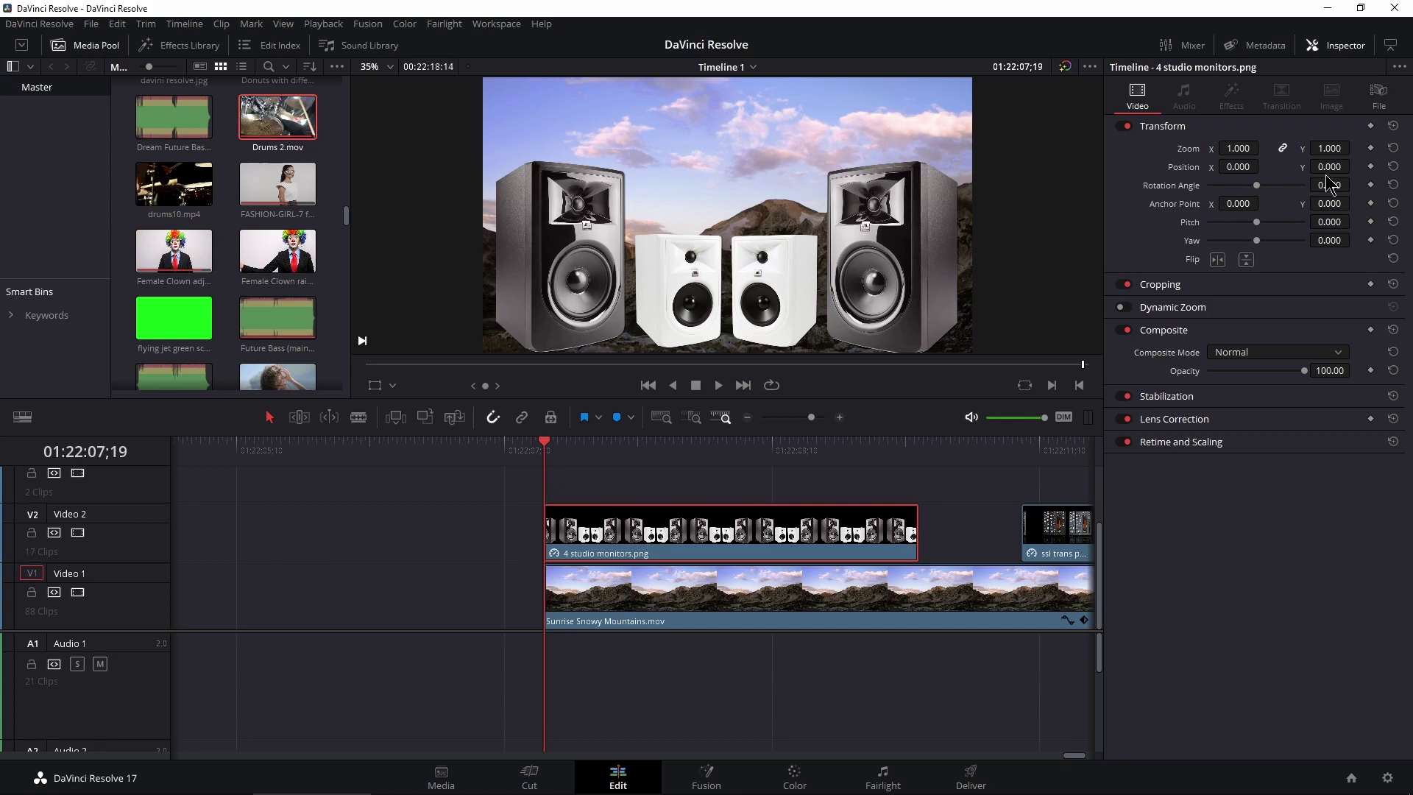
{"action": "left_click_drag", "start_coordinate": [1329, 167], "coordinate": [1354, 166]}
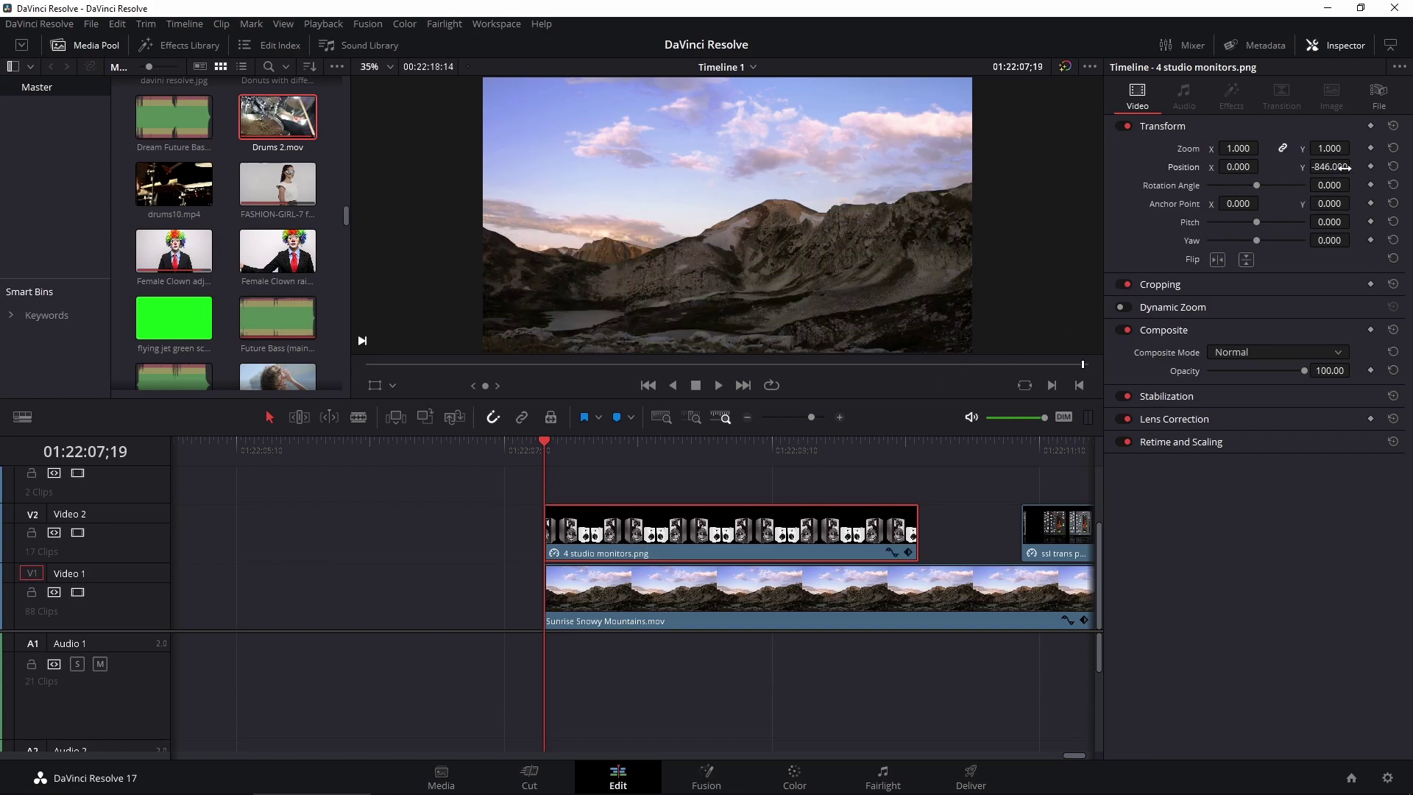
{"action": "left_click_drag", "start_coordinate": [567, 445], "coordinate": [620, 464]}
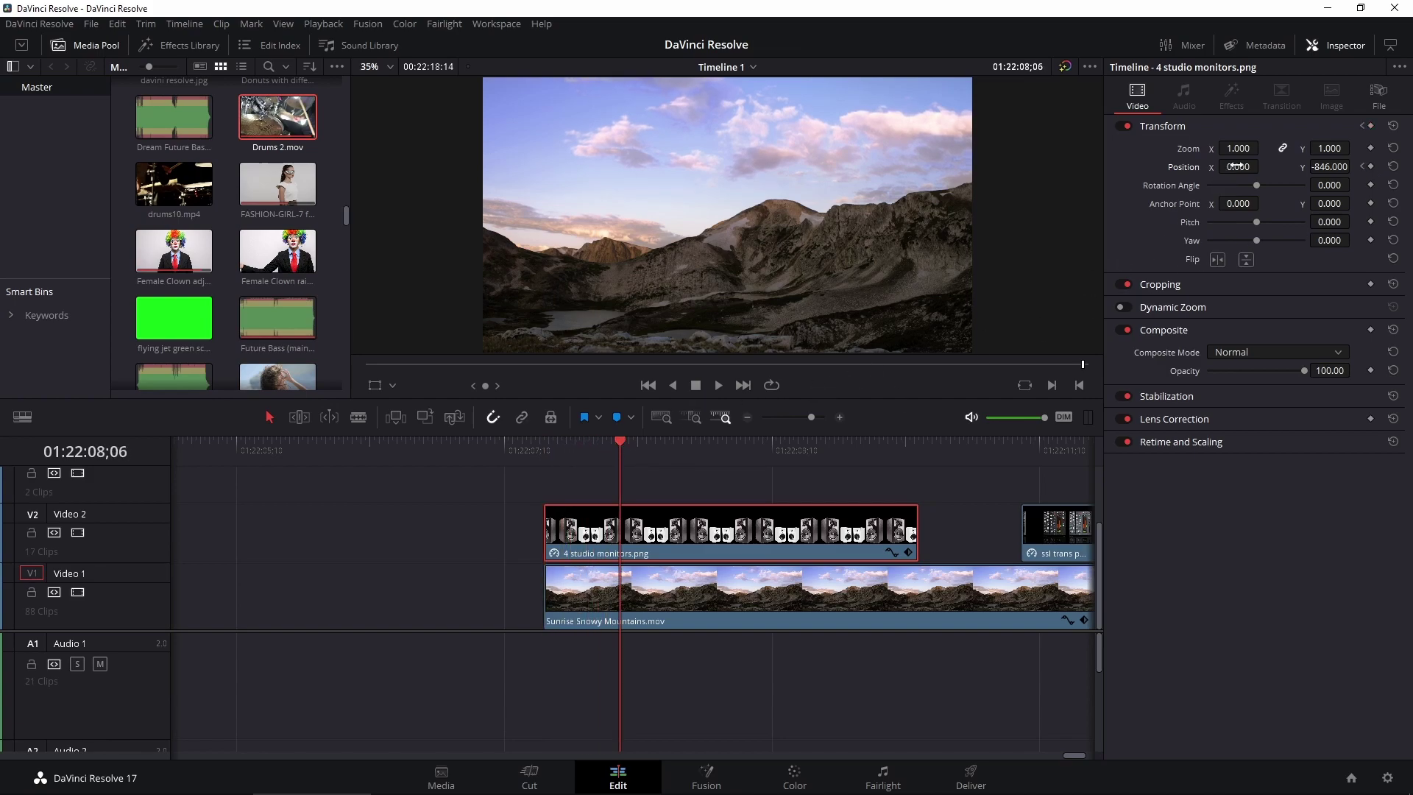
{"action": "left_click_drag", "start_coordinate": [1331, 167], "coordinate": [1304, 168]}
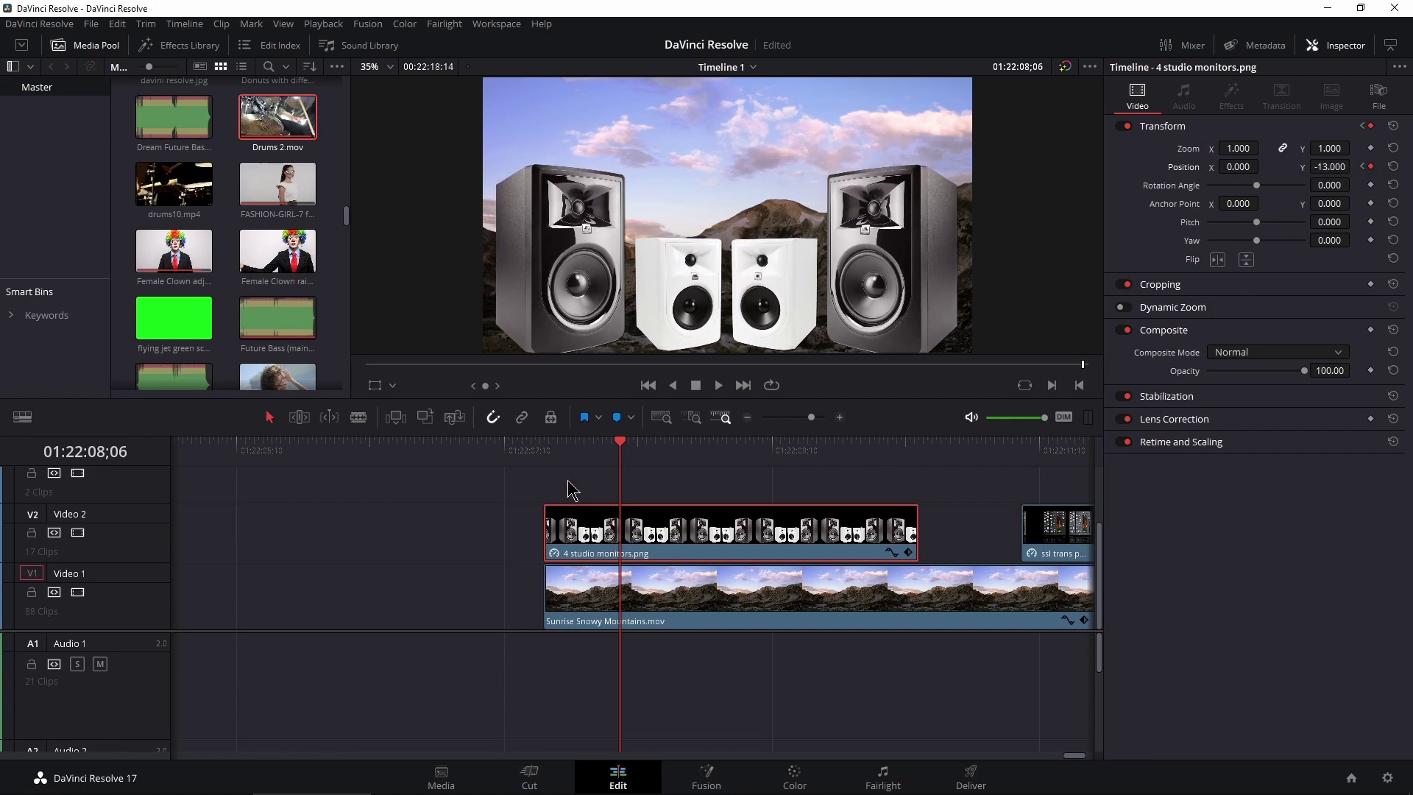
- Add a closing keyframe that slides the speakers back down out of frame
{"action": "left_click", "coordinate": [551, 445]}
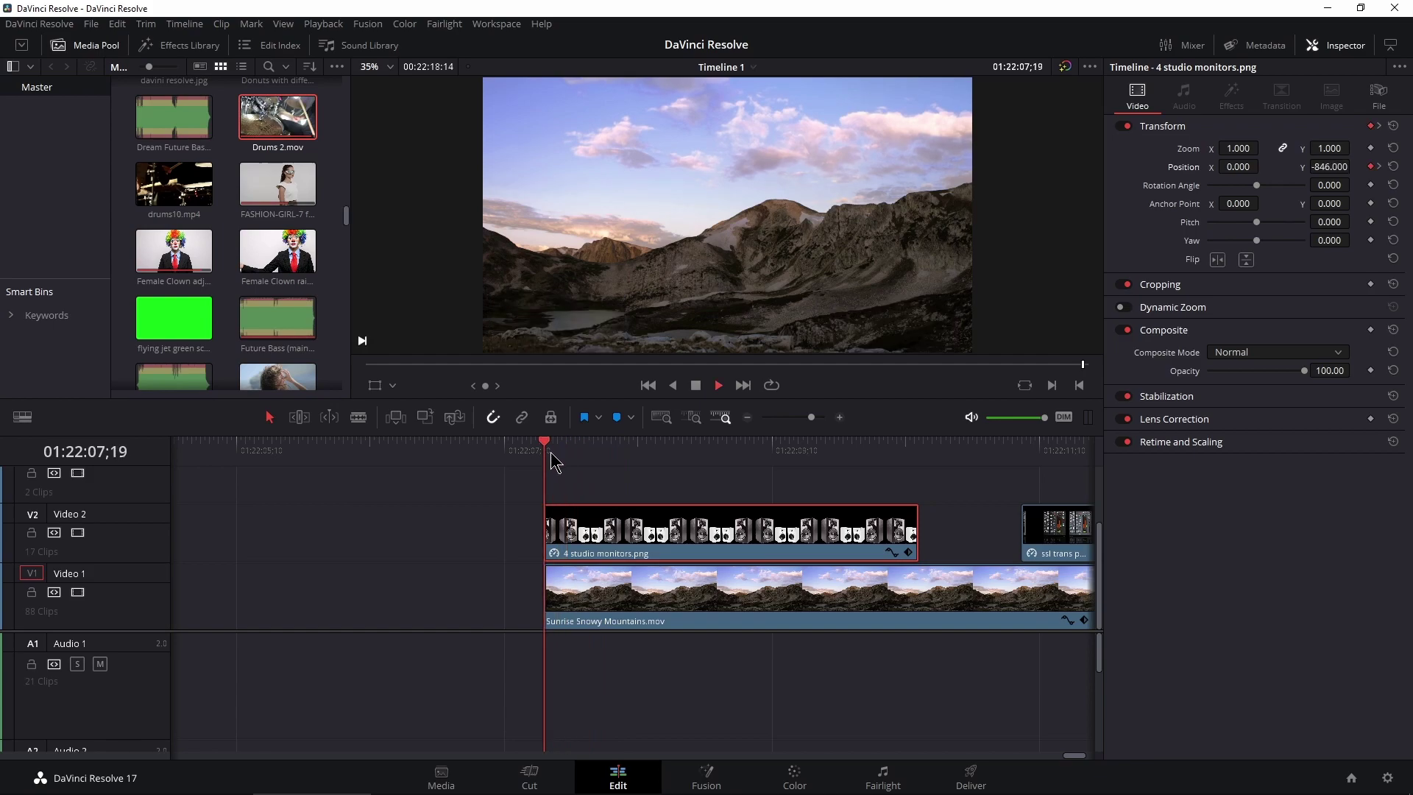
{"action": "left_click_drag", "start_coordinate": [673, 453], "coordinate": [776, 463]}
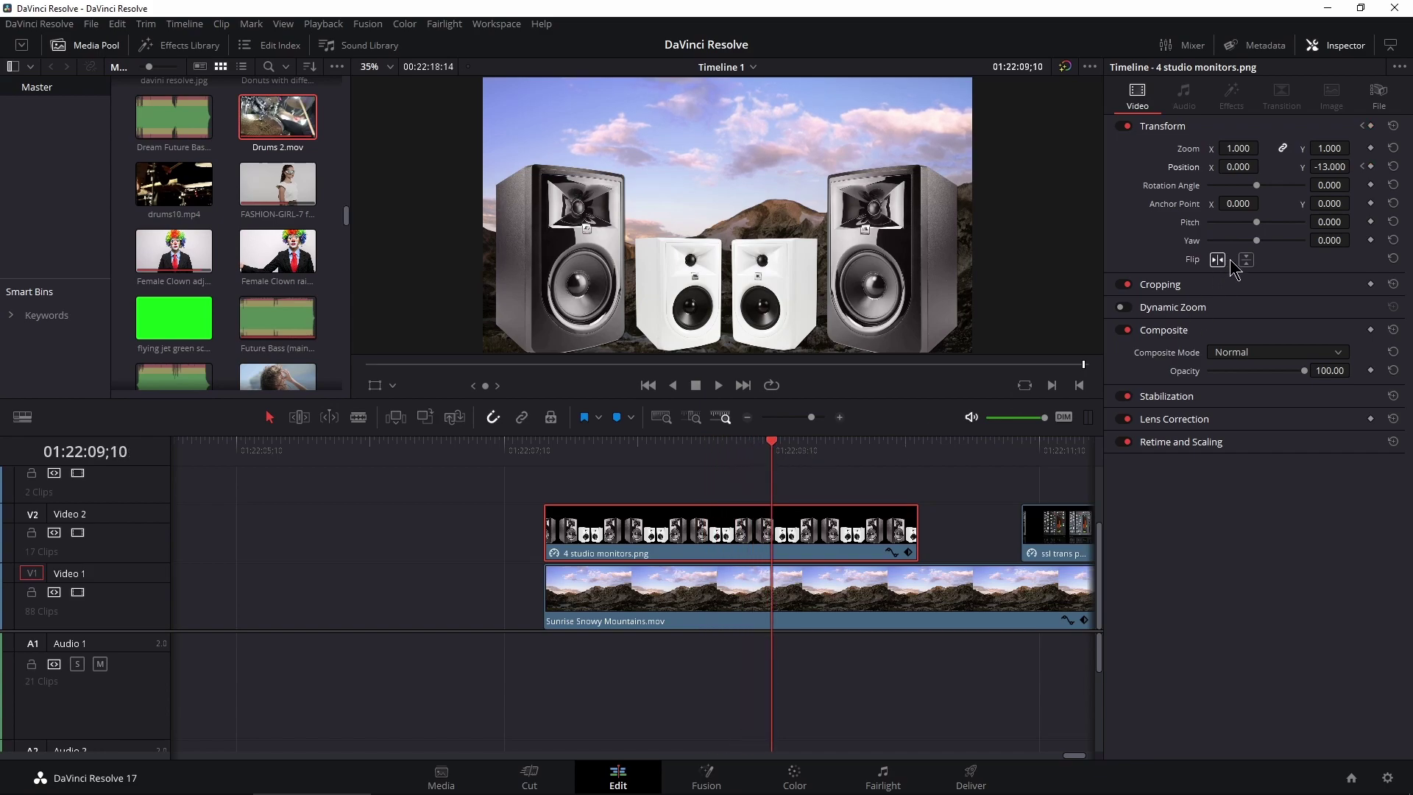
{"action": "left_click_drag", "start_coordinate": [1337, 167], "coordinate": [1258, 167]}
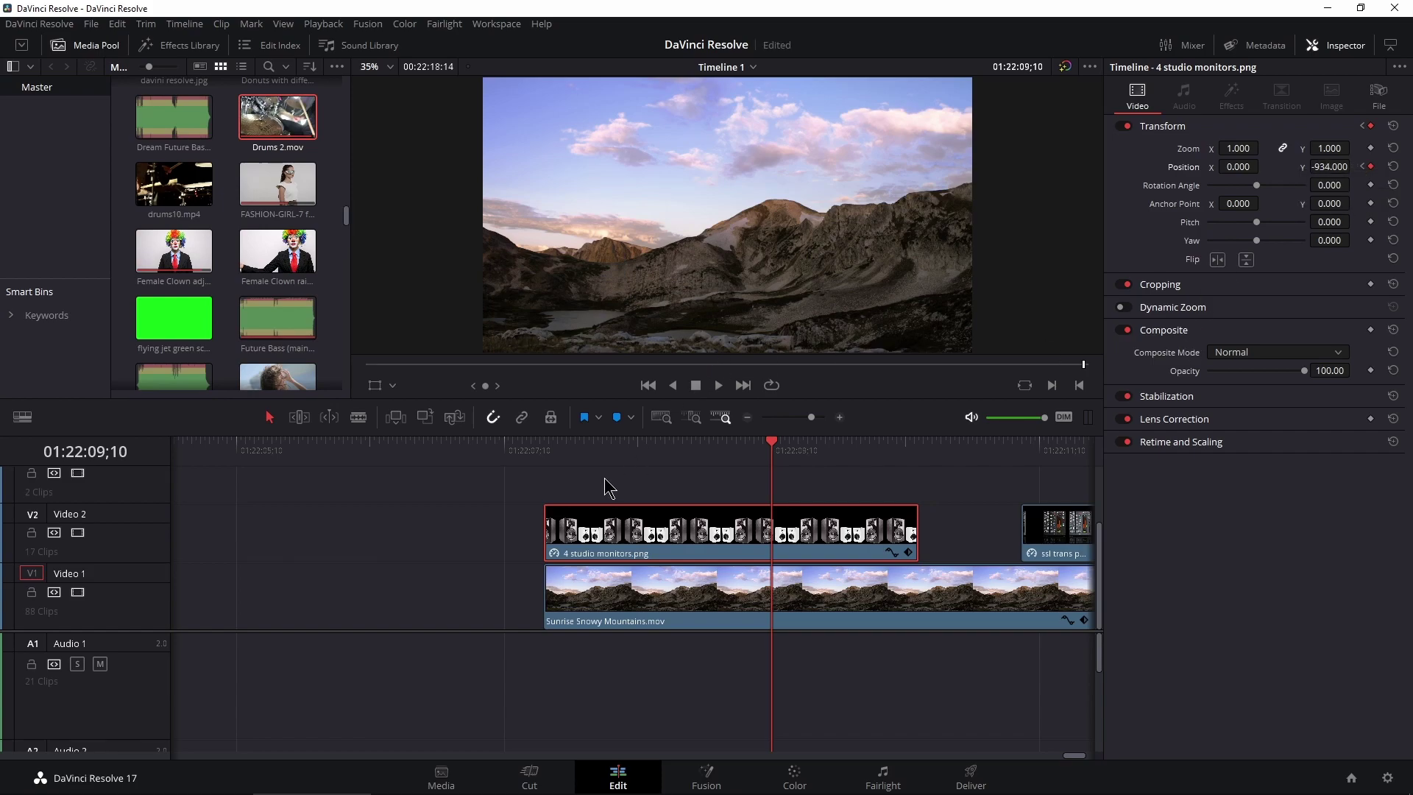
{"action": "left_click_drag", "start_coordinate": [537, 464], "coordinate": [550, 465]}
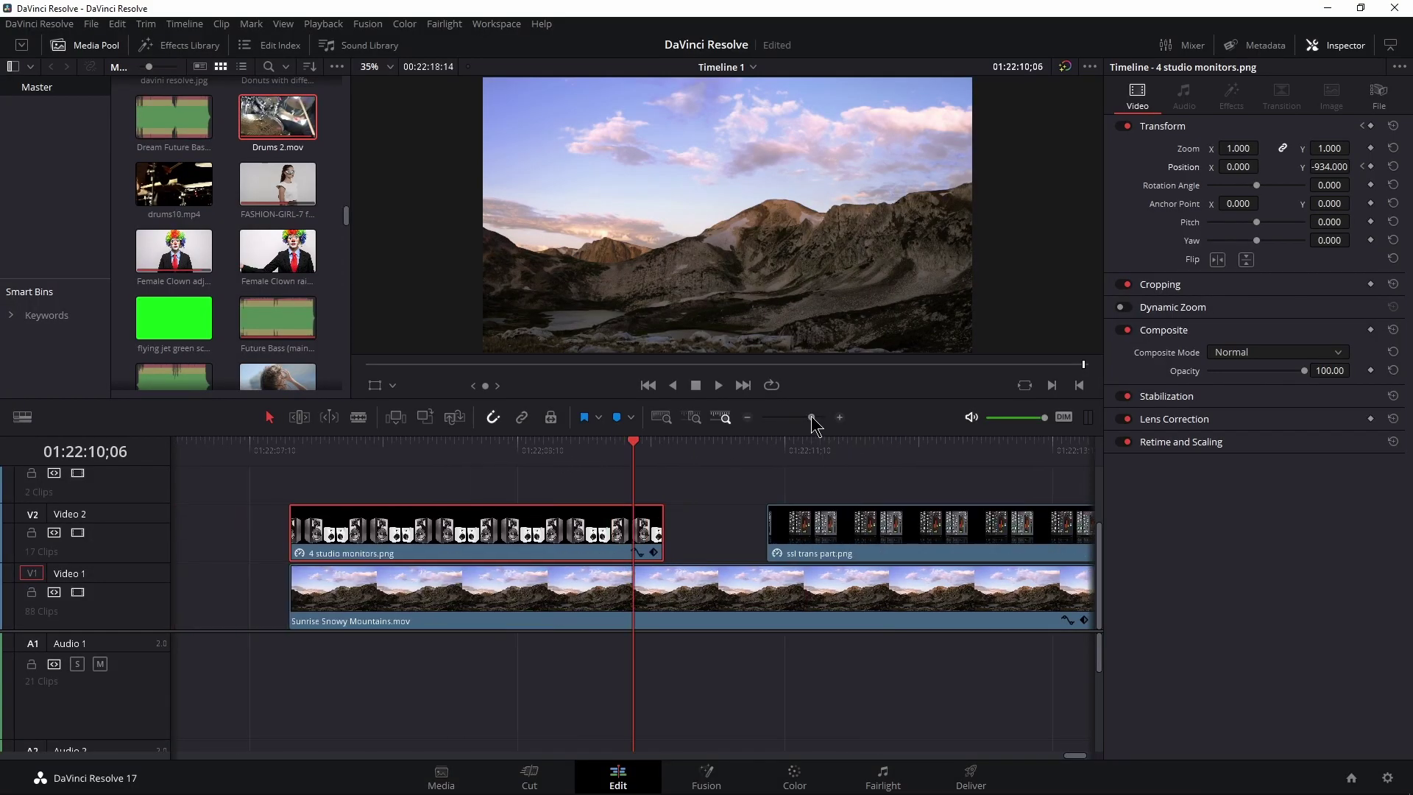
- Select the studio monitors clip for copying, then select the ssl trans part clip
{"action": "left_click_drag", "start_coordinate": [482, 468], "coordinate": [595, 486]}
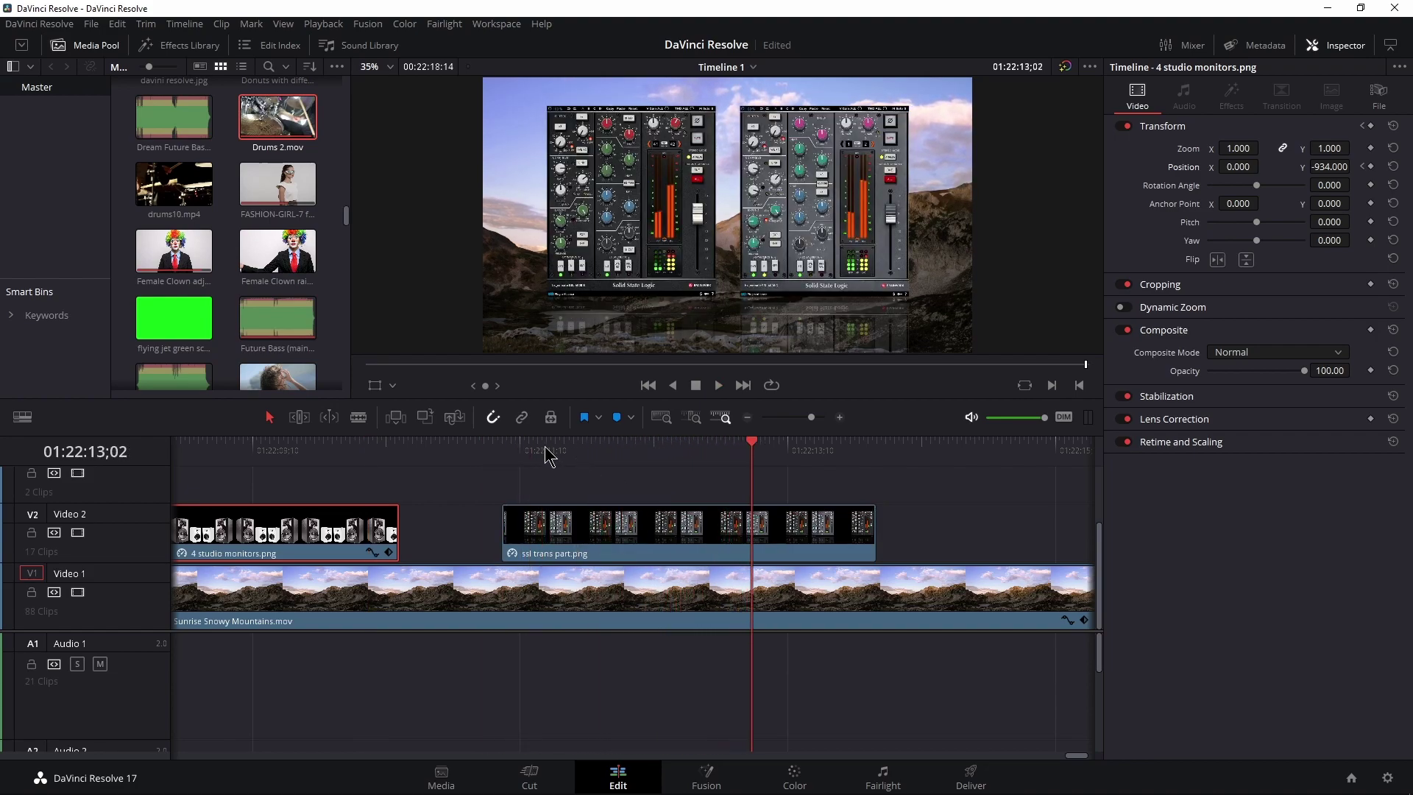
{"action": "left_click", "coordinate": [505, 451]}
{"action": "scroll", "coordinate": [646, 519], "scroll_direction": "left", "scroll_amount": 5}
{"action": "left_click", "coordinate": [638, 465]}
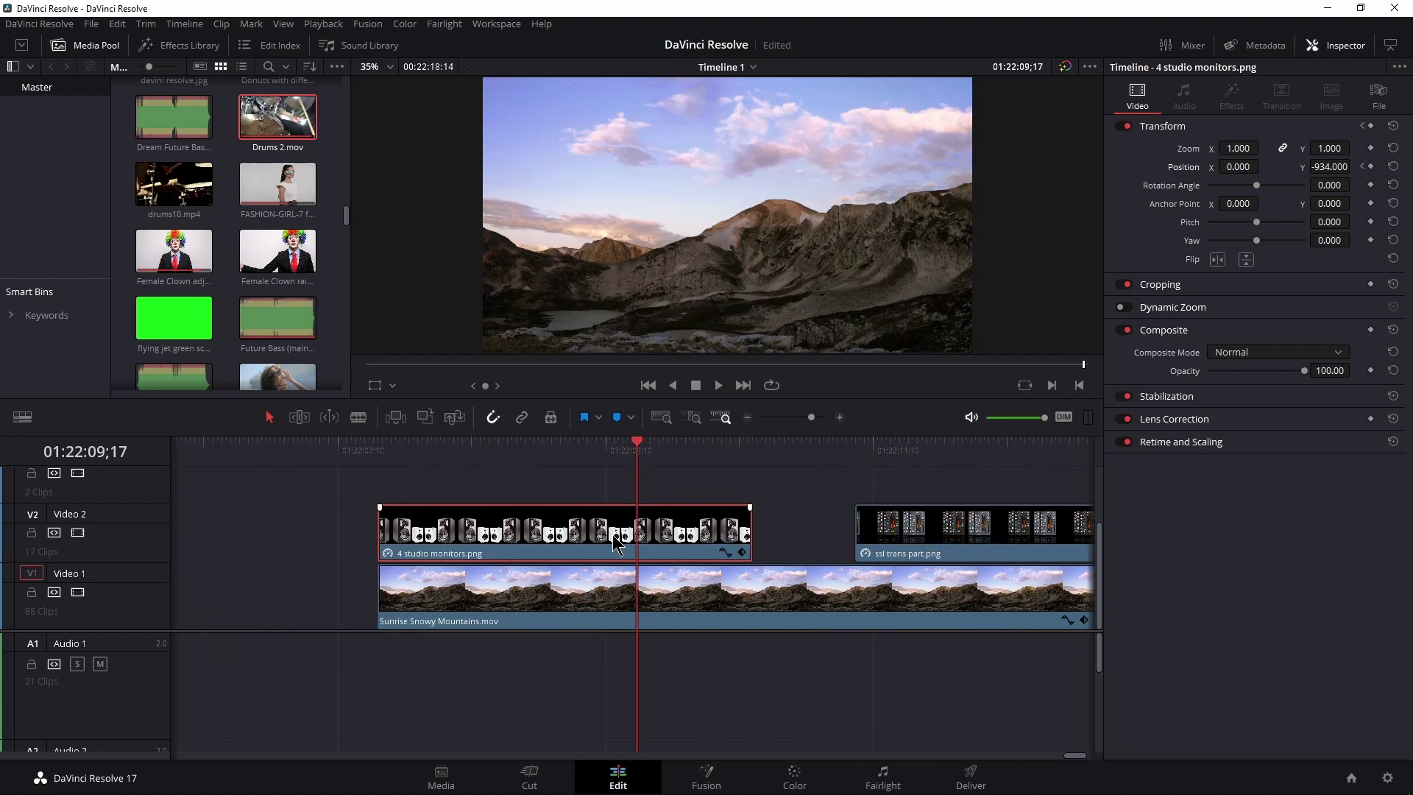
{"action": "left_click", "coordinate": [882, 474]}
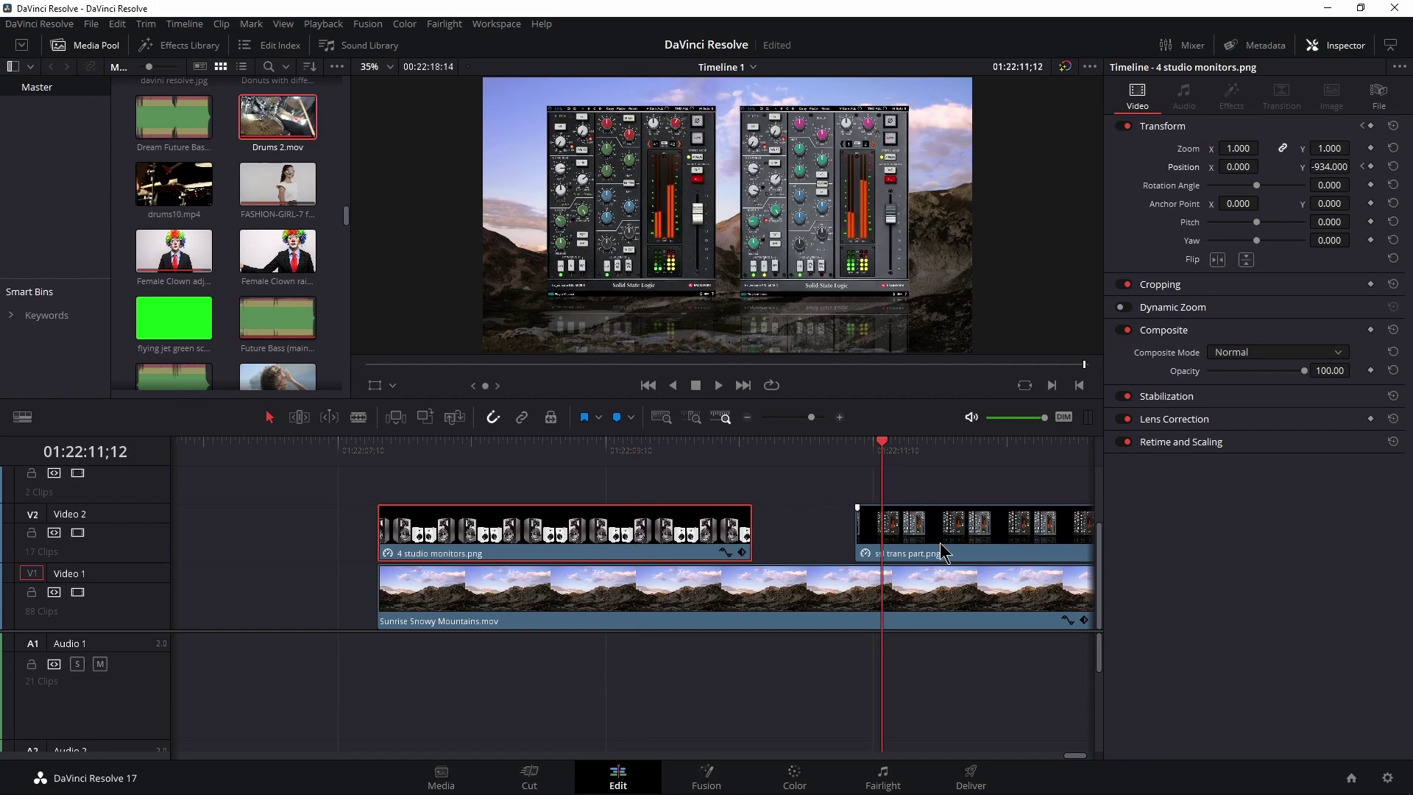
{"action": "left_click", "coordinate": [940, 543]}
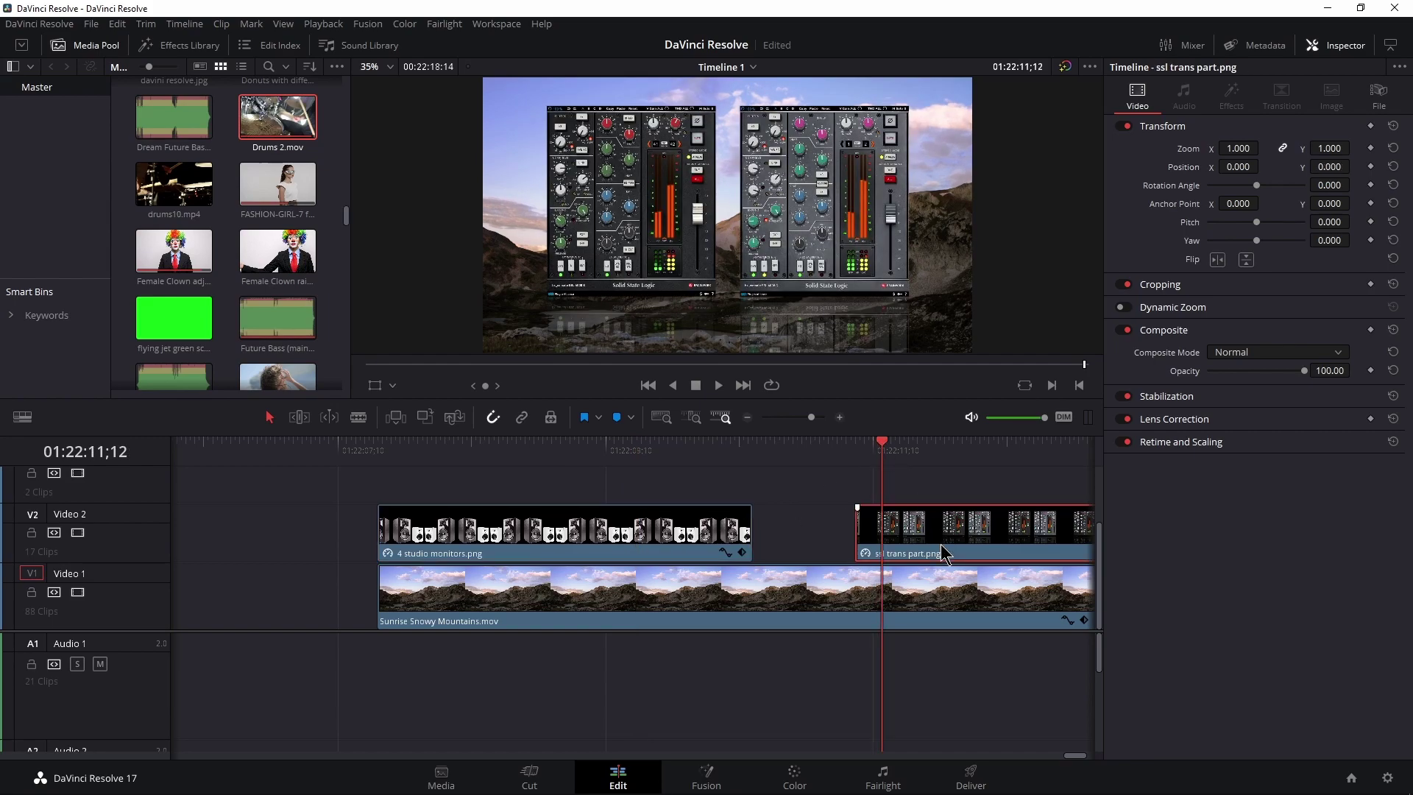
- Paste the studio monitors' position keyframes onto the ssl trans part clip
{"action": "key", "text": "alt+v"}
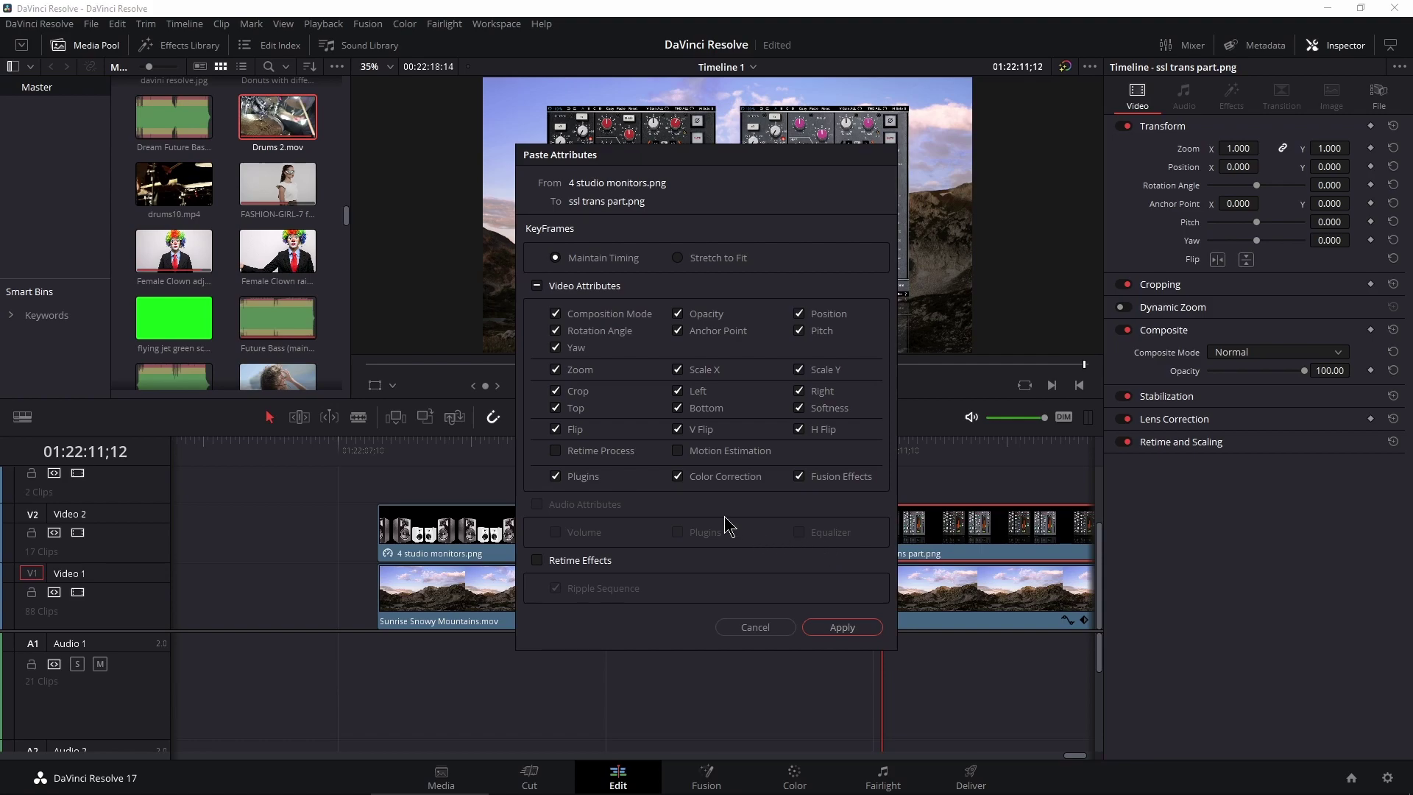
{"action": "left_click", "coordinate": [841, 628]}
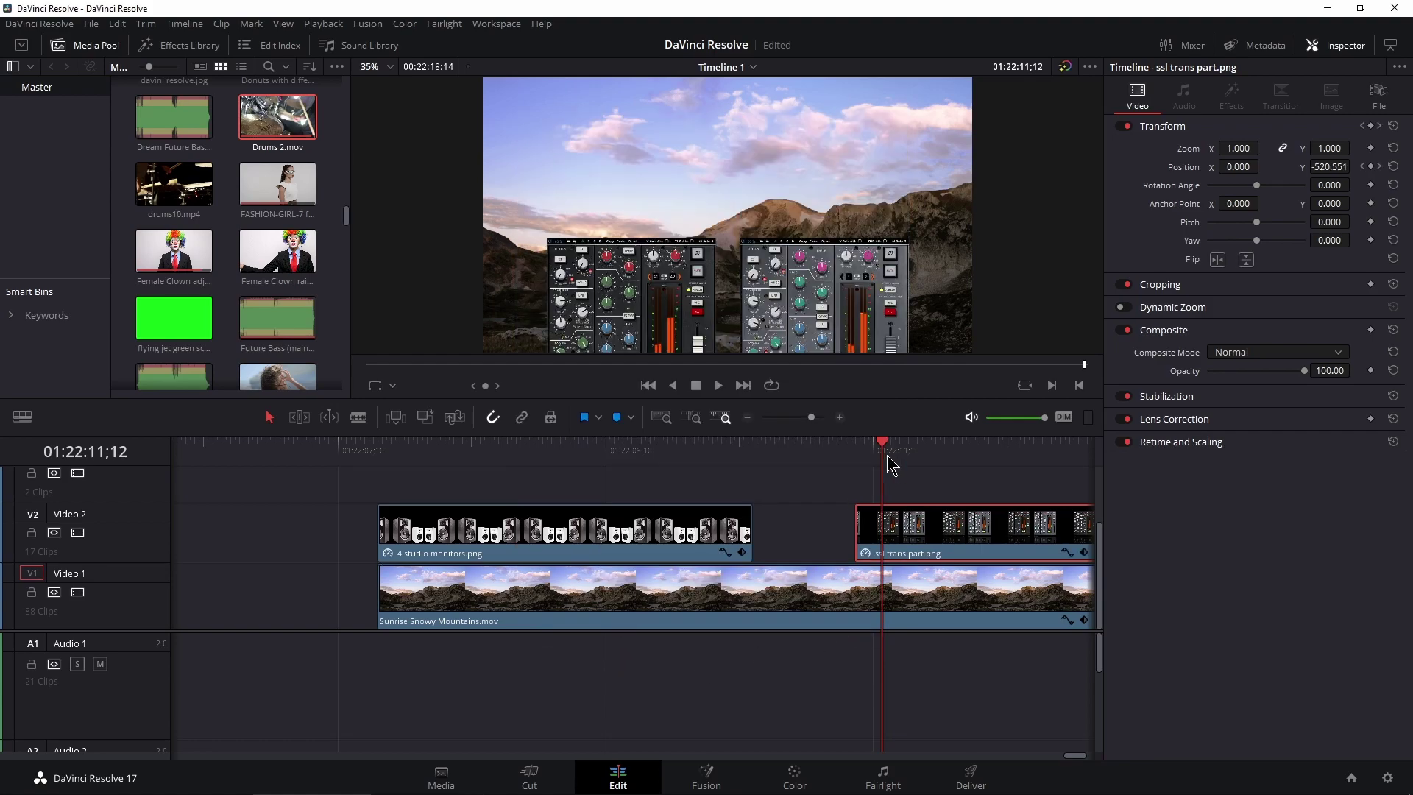
{"action": "scroll", "coordinate": [758, 483], "scroll_direction": "right", "scroll_amount": 5}
- Play back the ssl clip's rise-and-fall motion and compare it with the studio monitors
{"action": "key", "text": "space"}
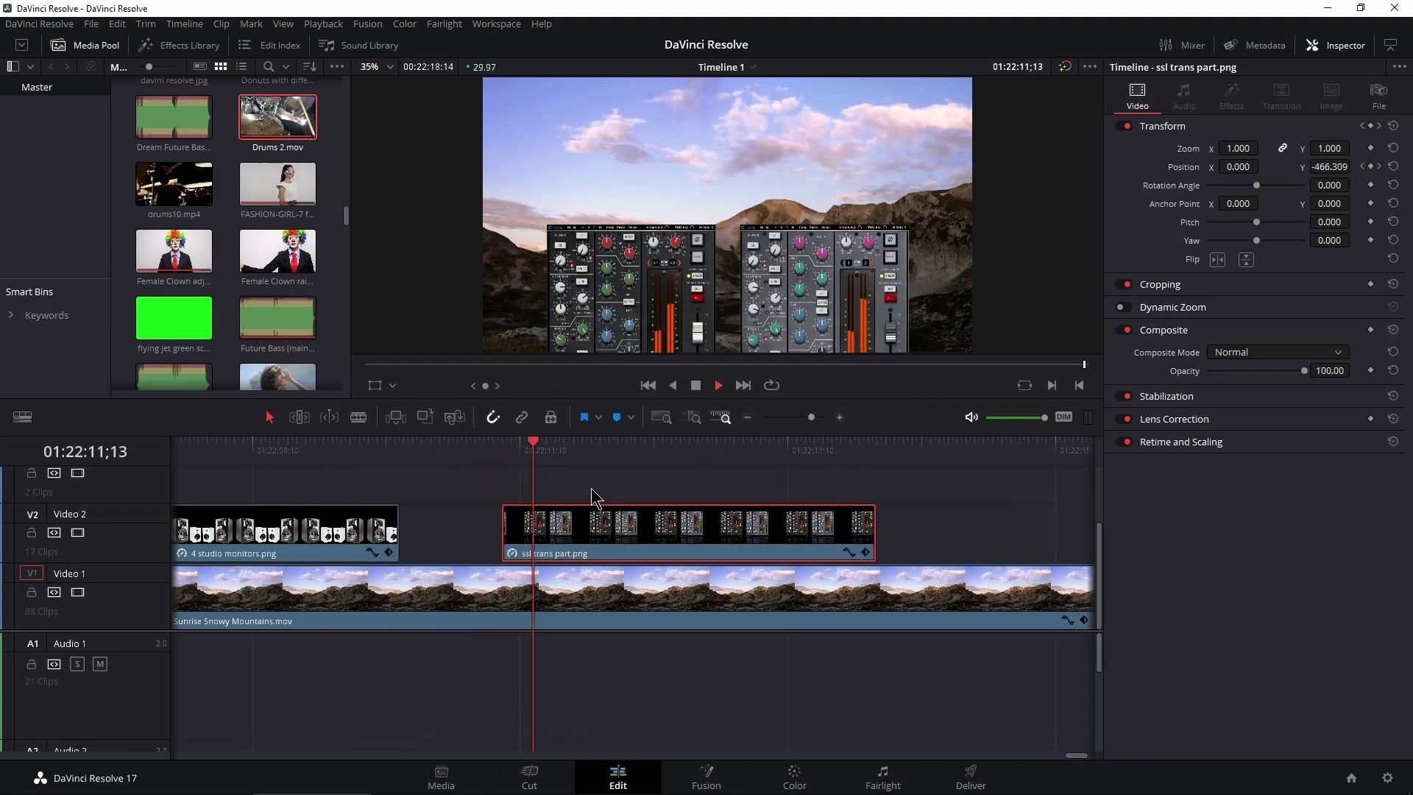
{"action": "left_click", "coordinate": [506, 461]}
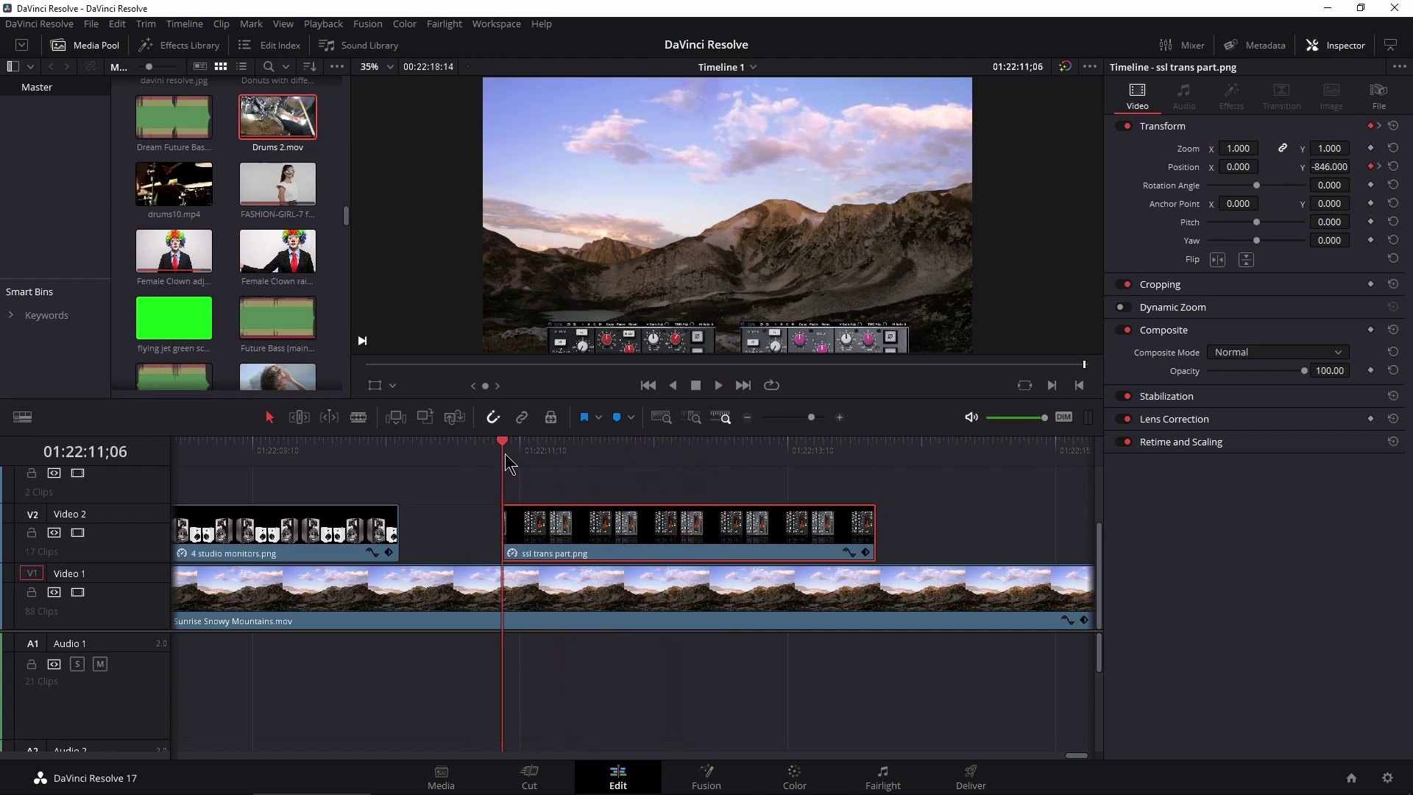
{"action": "left_click", "coordinate": [505, 453]}
{"action": "scroll", "coordinate": [527, 483], "scroll_direction": "left", "scroll_amount": 3}
{"action": "left_click_drag", "start_coordinate": [467, 462], "coordinate": [394, 456]}
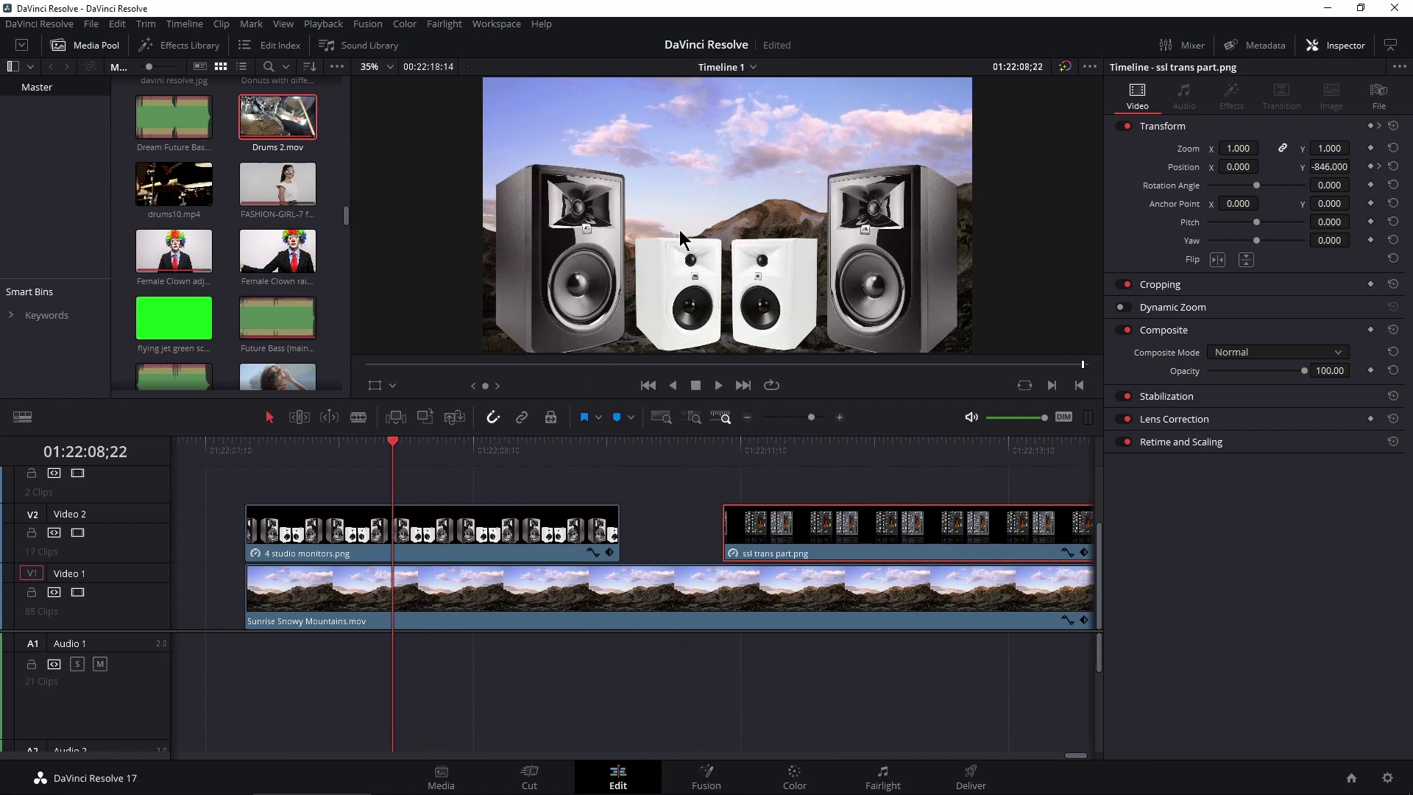
{"action": "key", "text": "]"}
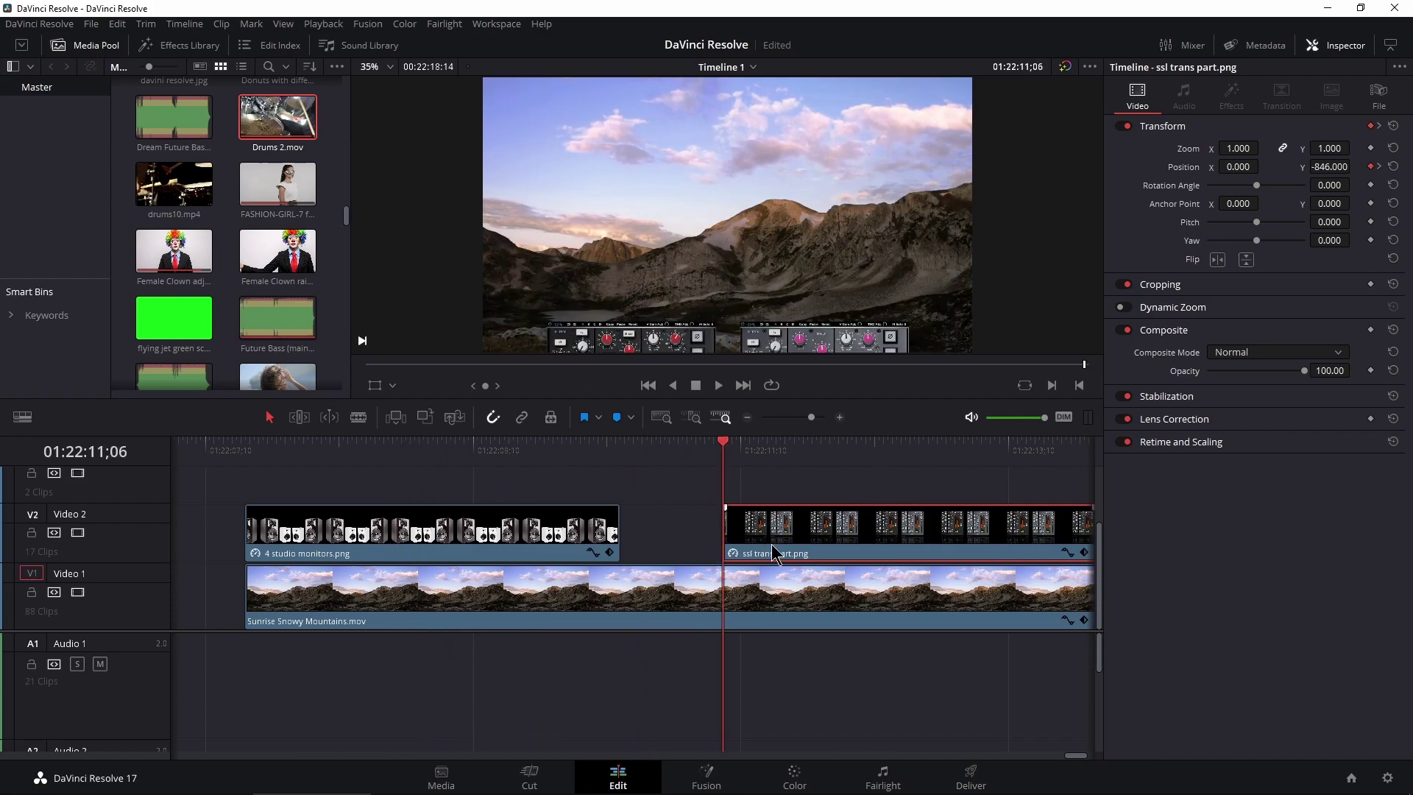
{"action": "scroll", "coordinate": [757, 556], "scroll_direction": "right", "scroll_amount": 4}
- Lower the ssl clip's first Position Y keyframe to about -1042
{"action": "left_click", "coordinate": [821, 552]}
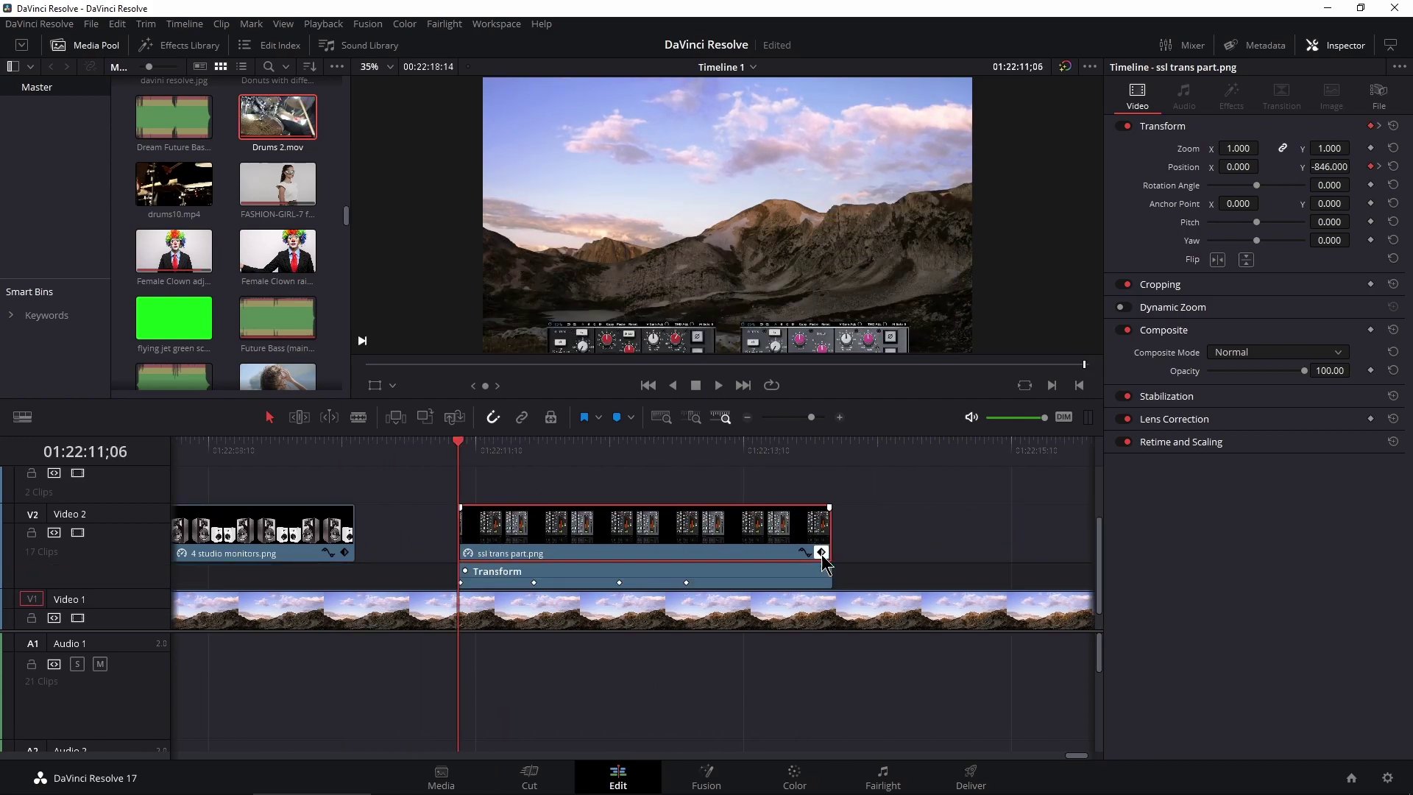
{"action": "key", "text": "]"}
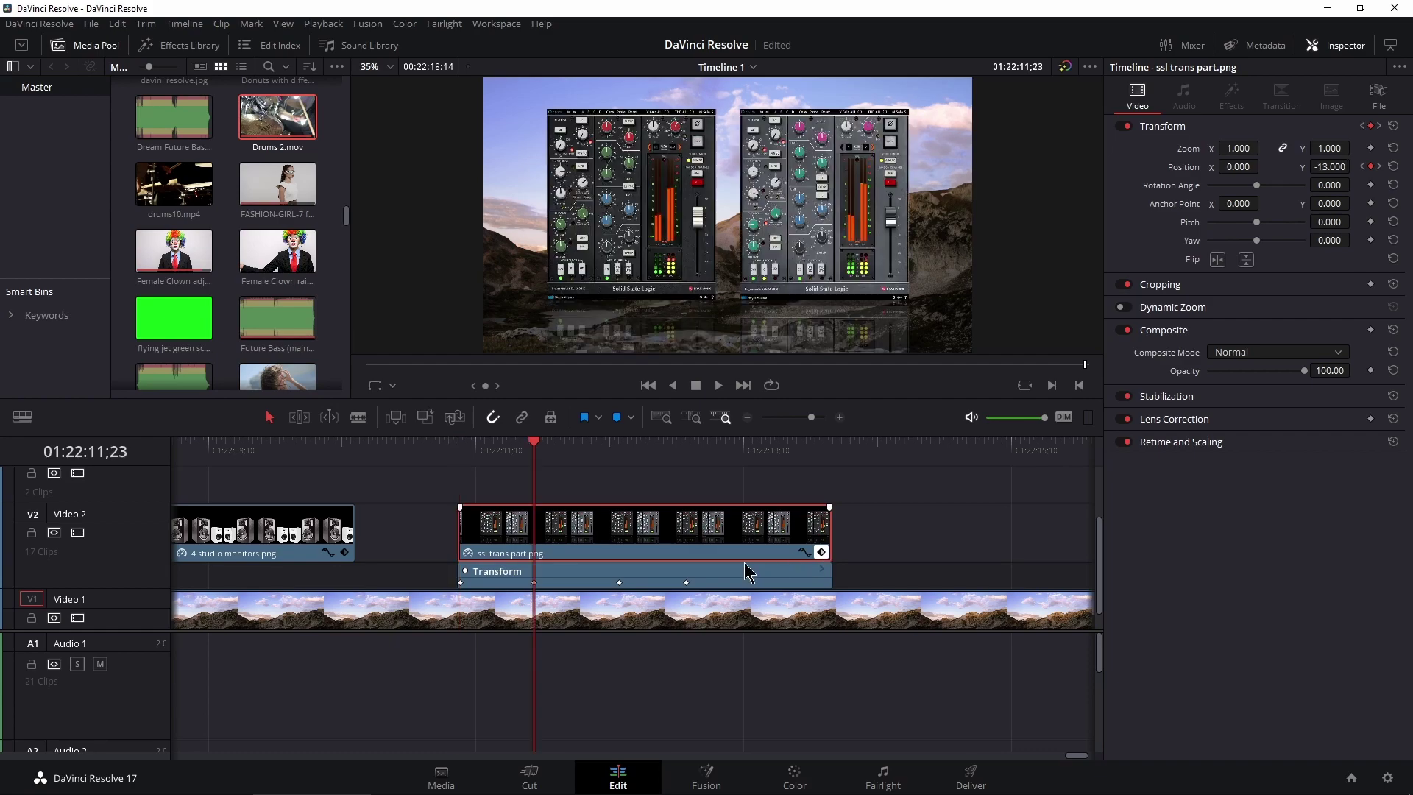
{"action": "key", "text": "["}
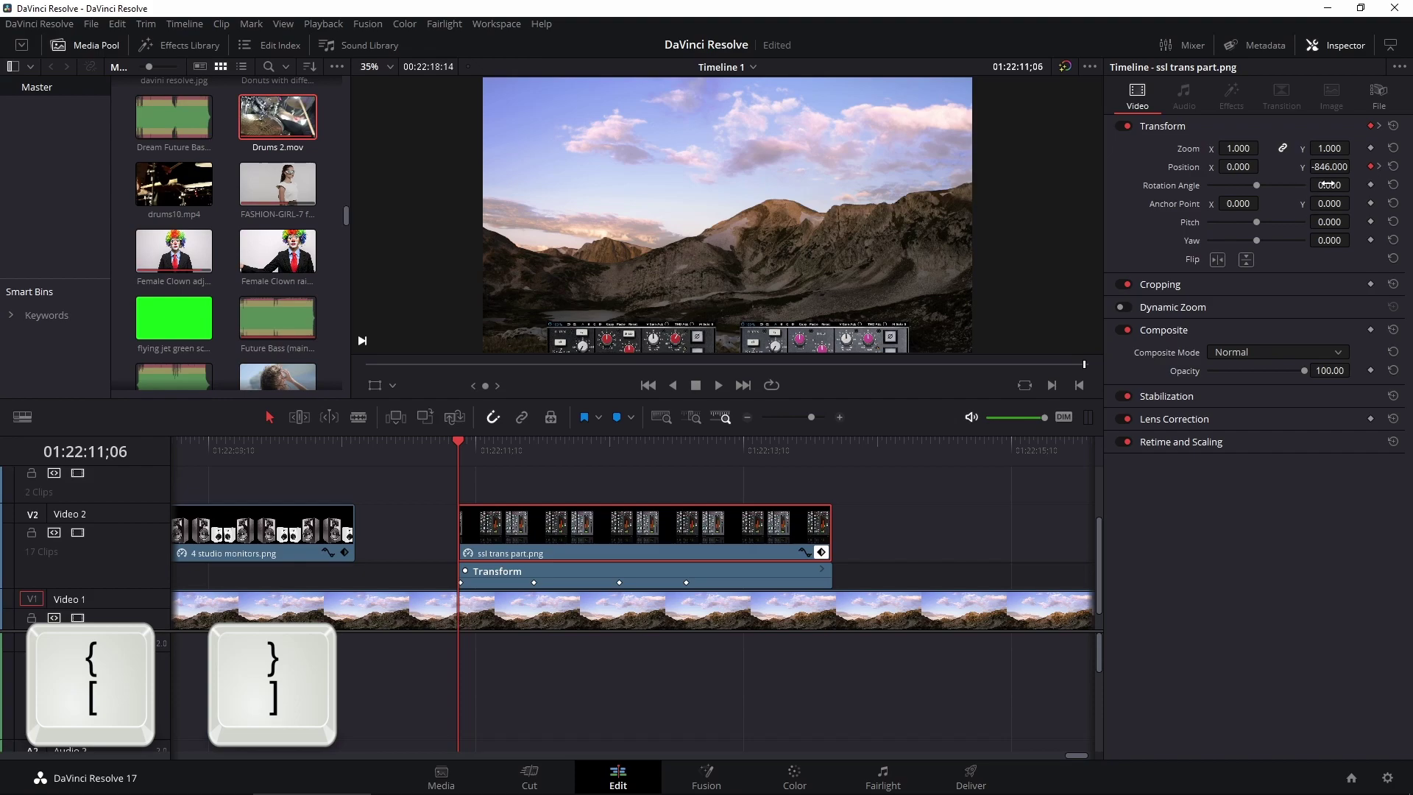
{"action": "left_click_drag", "start_coordinate": [1329, 167], "coordinate": [1354, 167]}
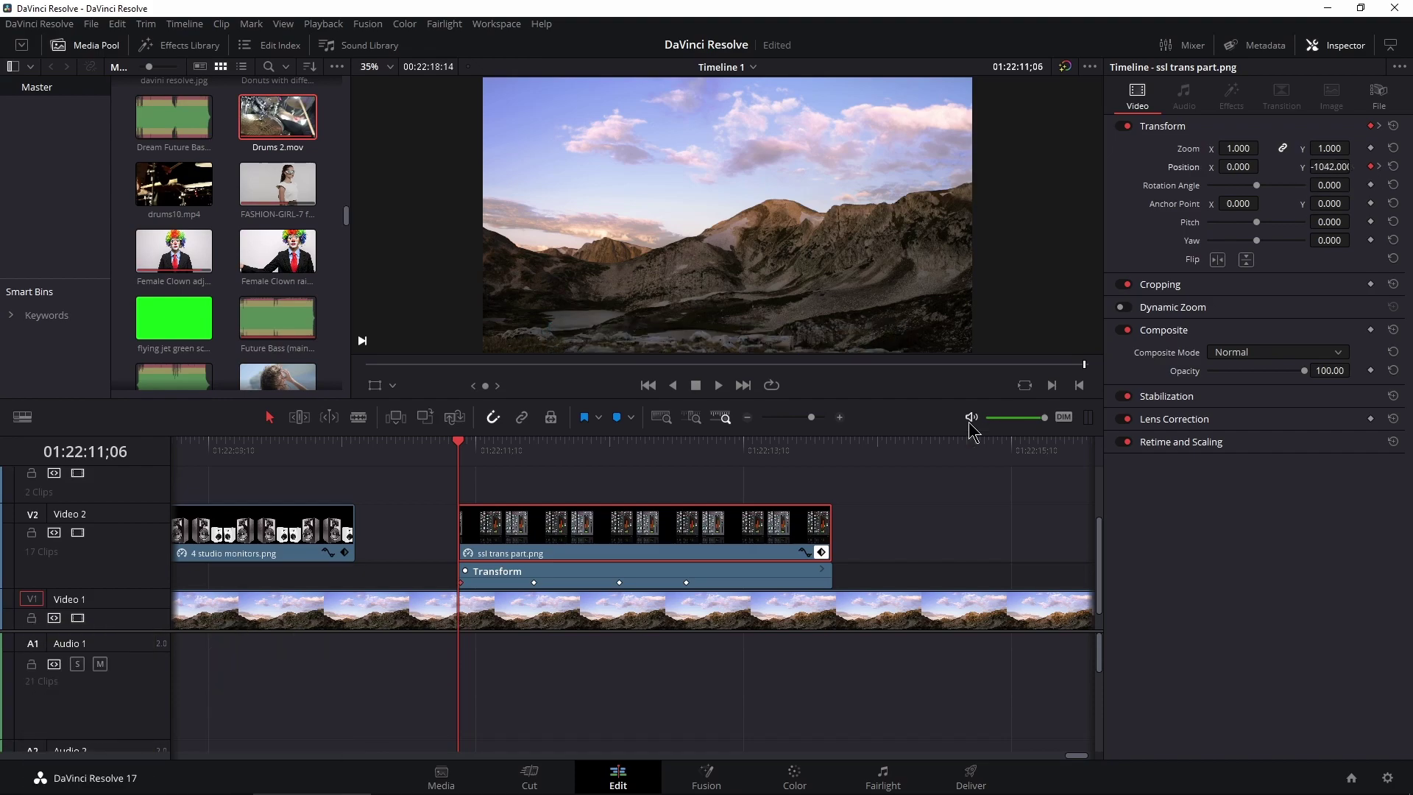
{"action": "left_click_drag", "start_coordinate": [812, 418], "coordinate": [815, 418]}
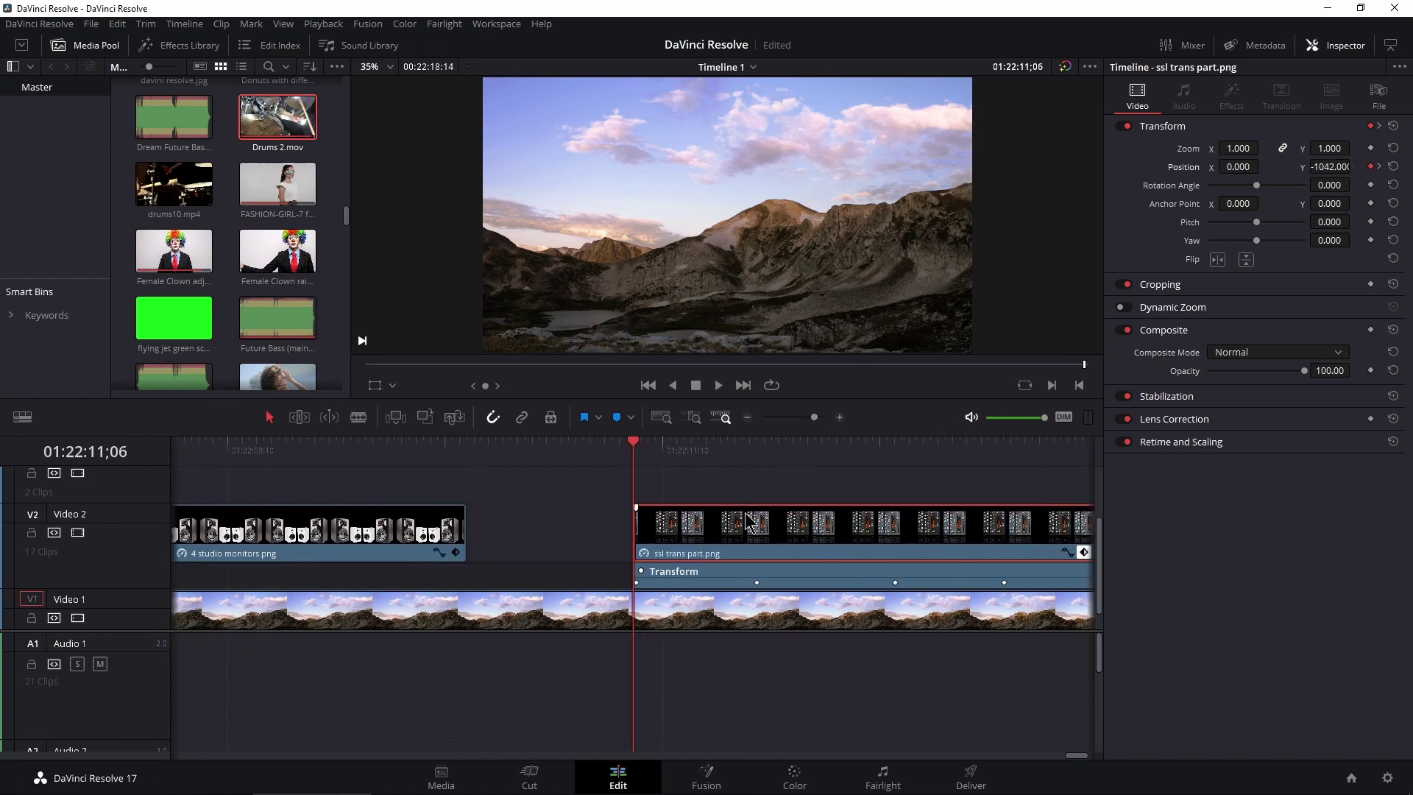
{"action": "left_click", "coordinate": [1085, 552]}
{"action": "left_click", "coordinate": [805, 423]}
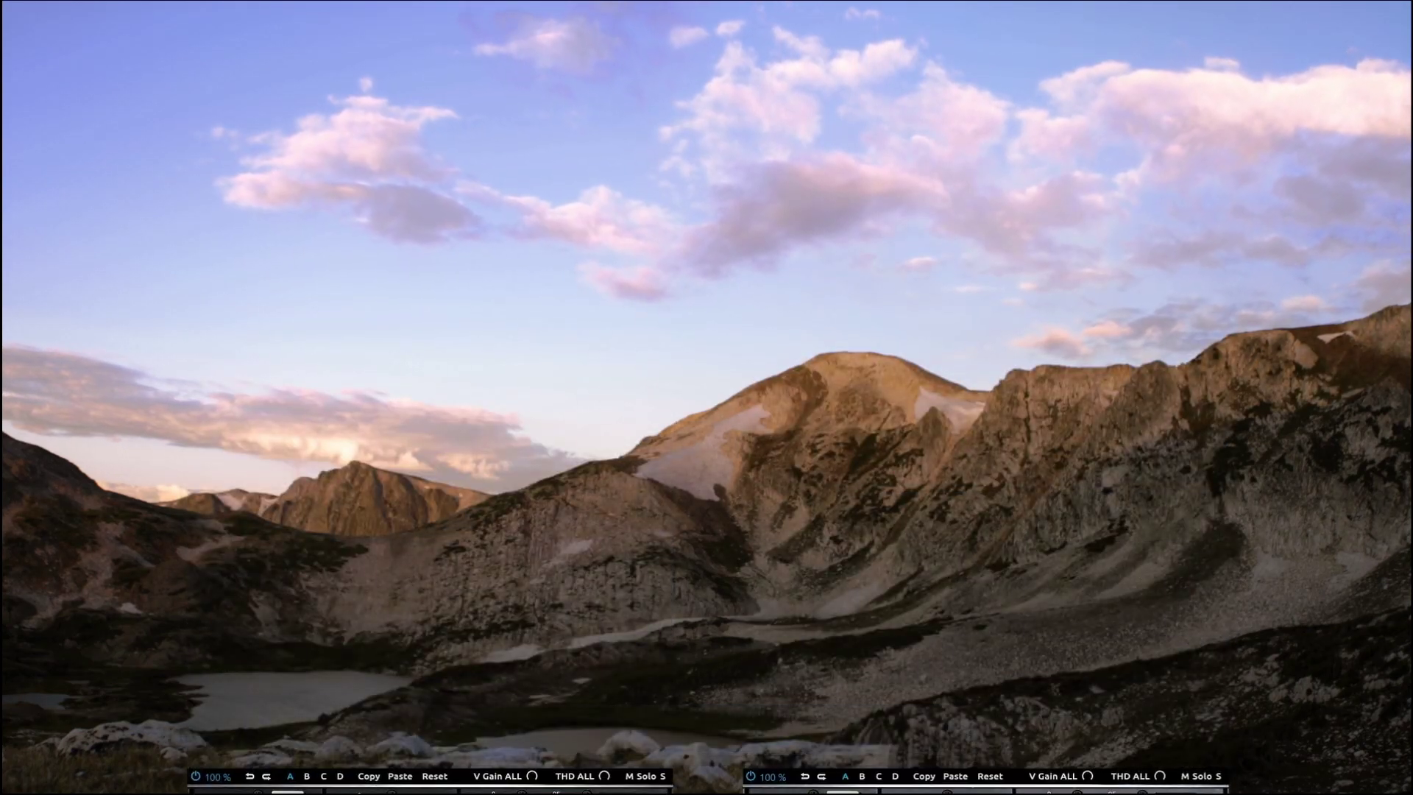
- Lower the ssl clip's last Position Y keyframe to about -1072
{"action": "key", "text": "Escape"}
{"action": "left_click", "coordinate": [765, 551]}
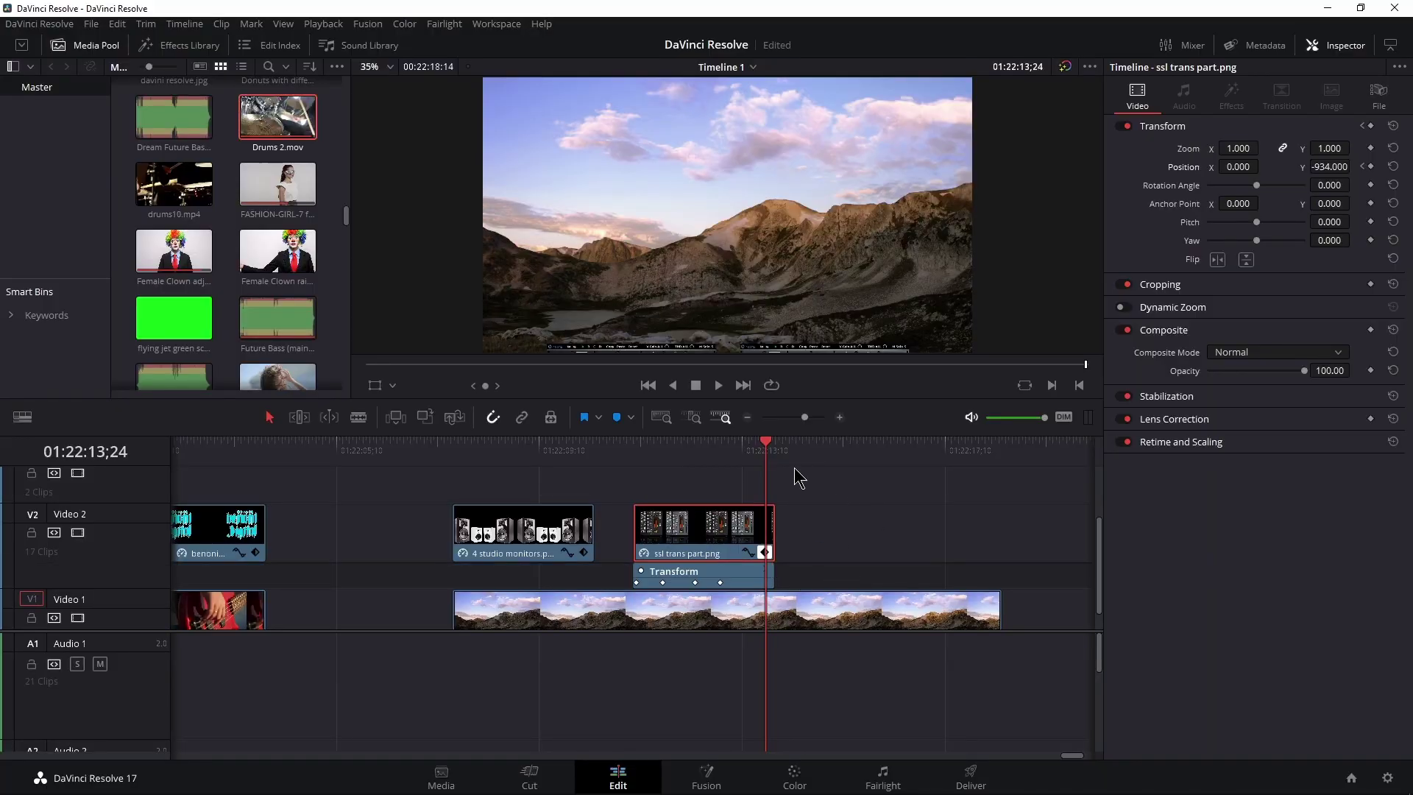
{"action": "left_click", "coordinate": [814, 417]}
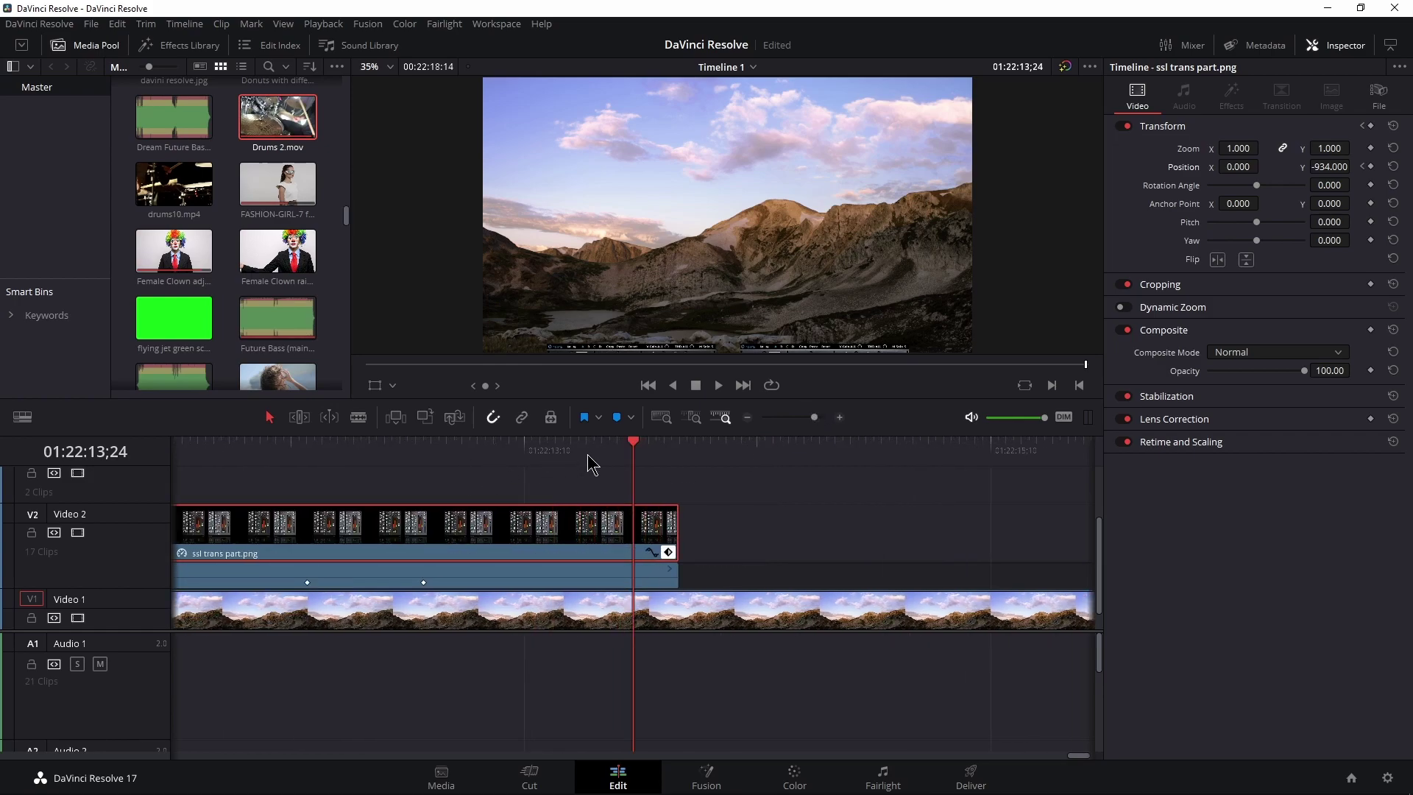
{"action": "key", "text": "["}
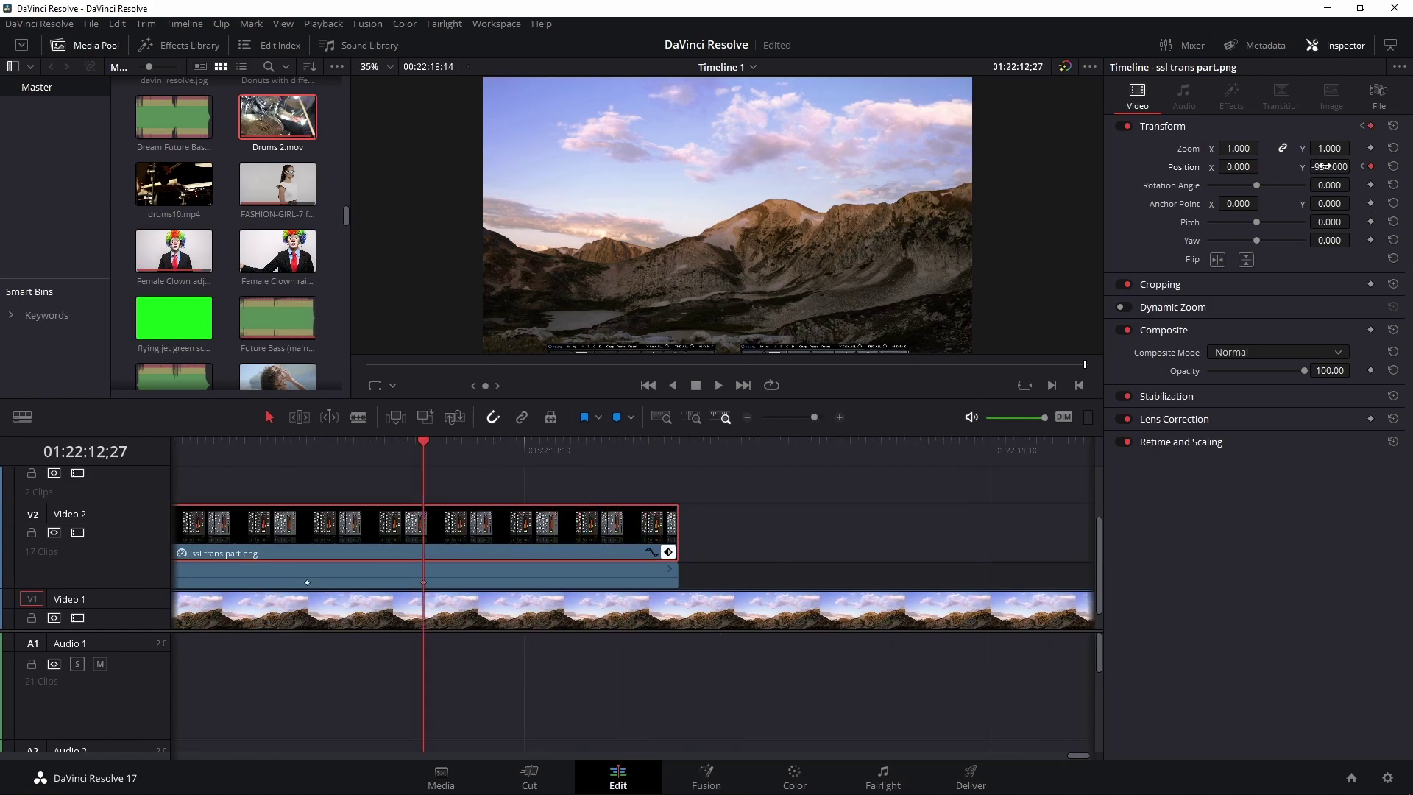
{"action": "left_click_drag", "start_coordinate": [1323, 166], "coordinate": [1354, 166]}
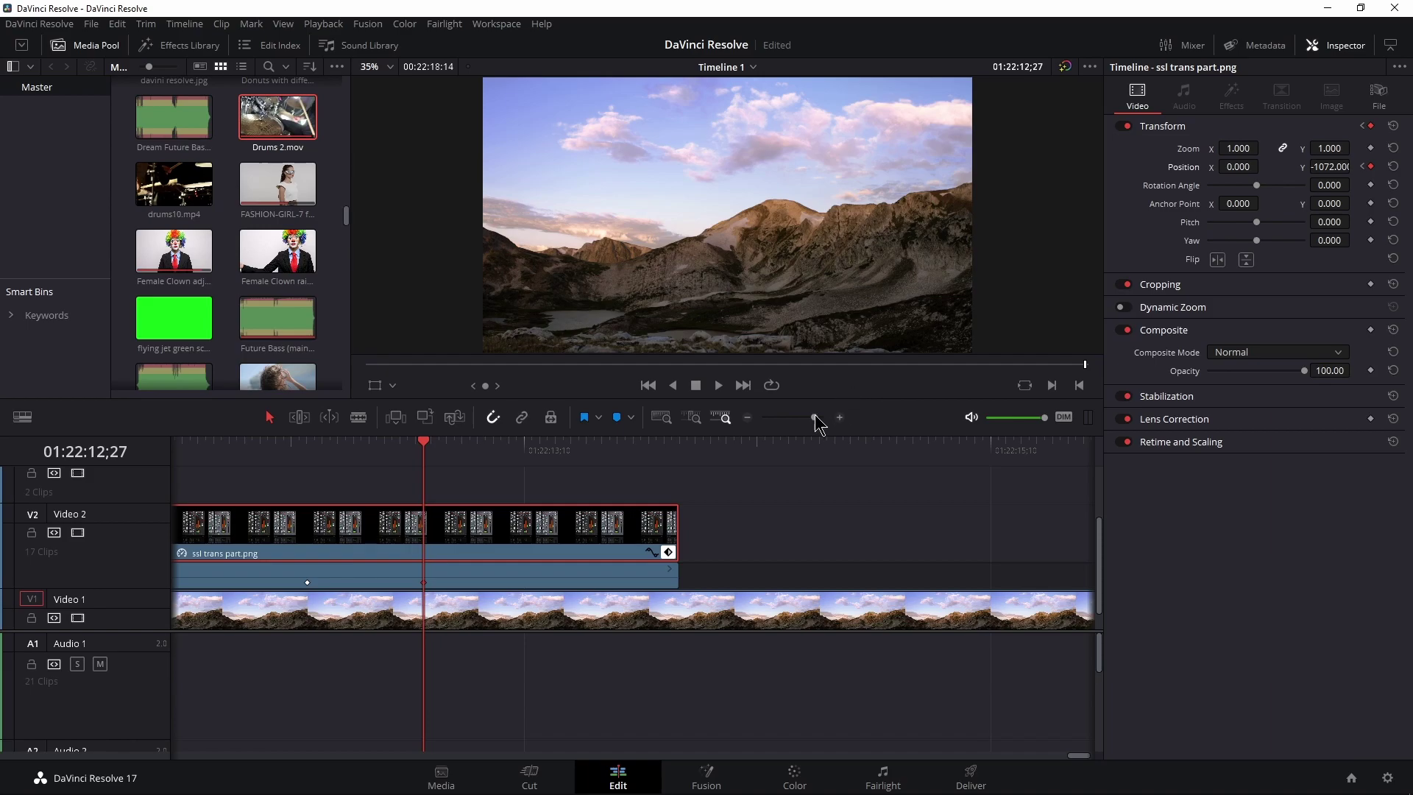
{"action": "left_click_drag", "start_coordinate": [814, 417], "coordinate": [805, 417]}
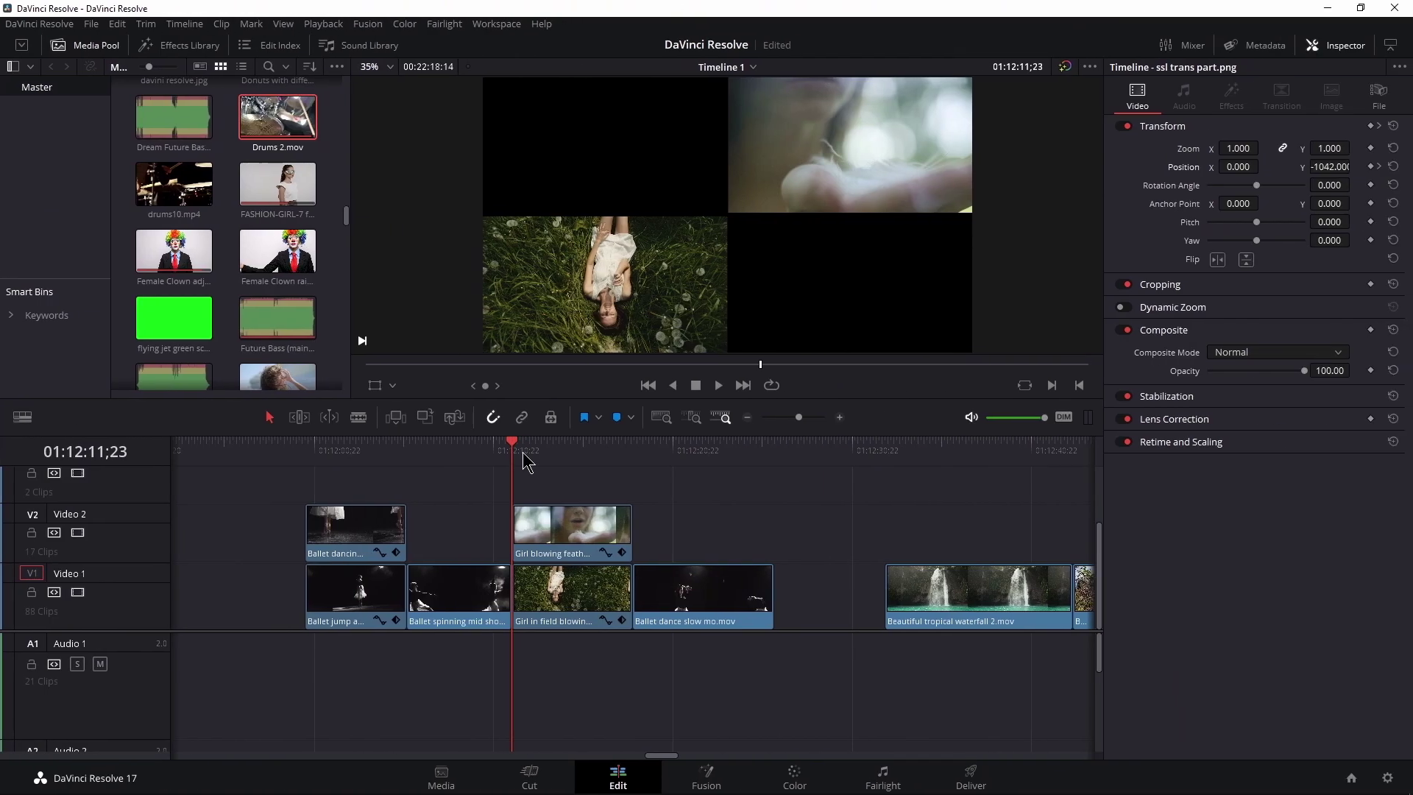
{"action": "key", "text": "space"}
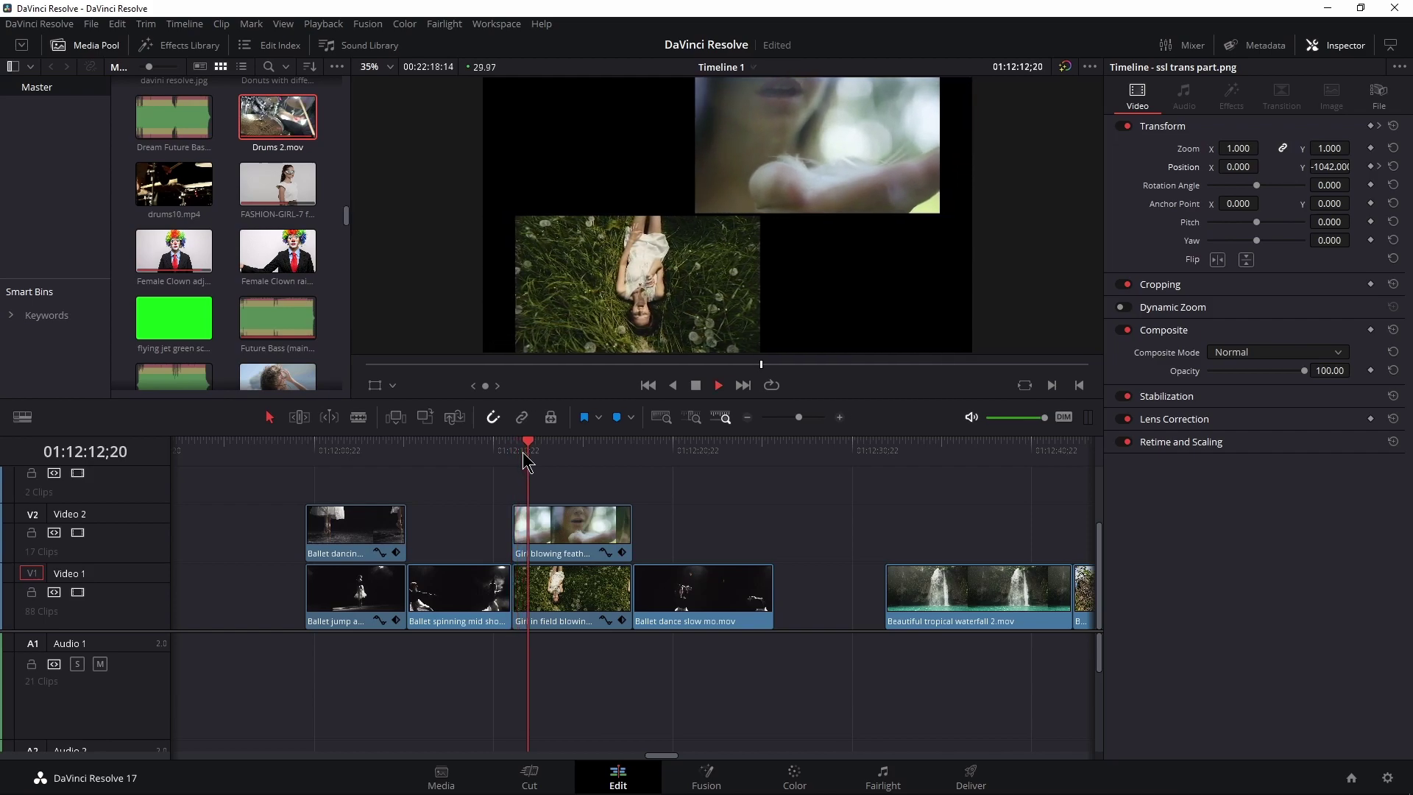